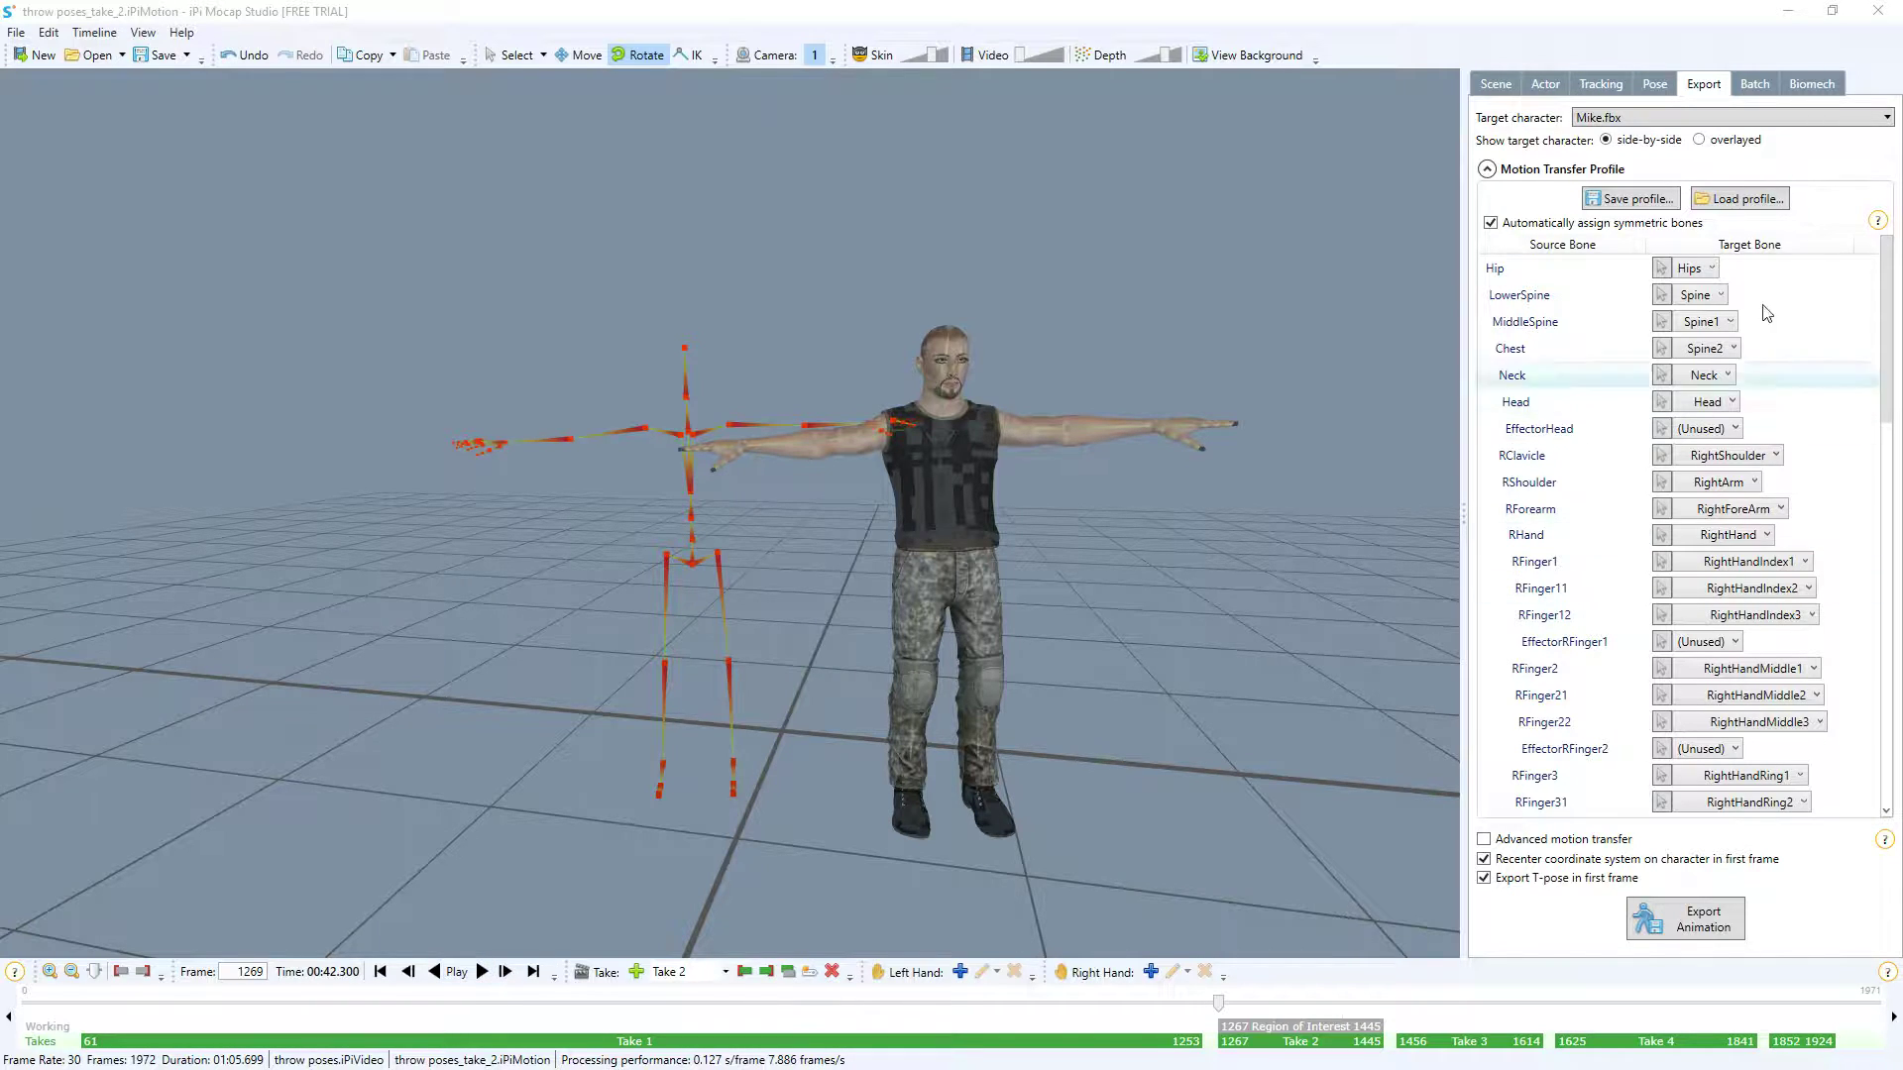
# - Play back the Take 2 motion on the skeleton and target character to check the tracking
pyautogui.click(1598, 85)
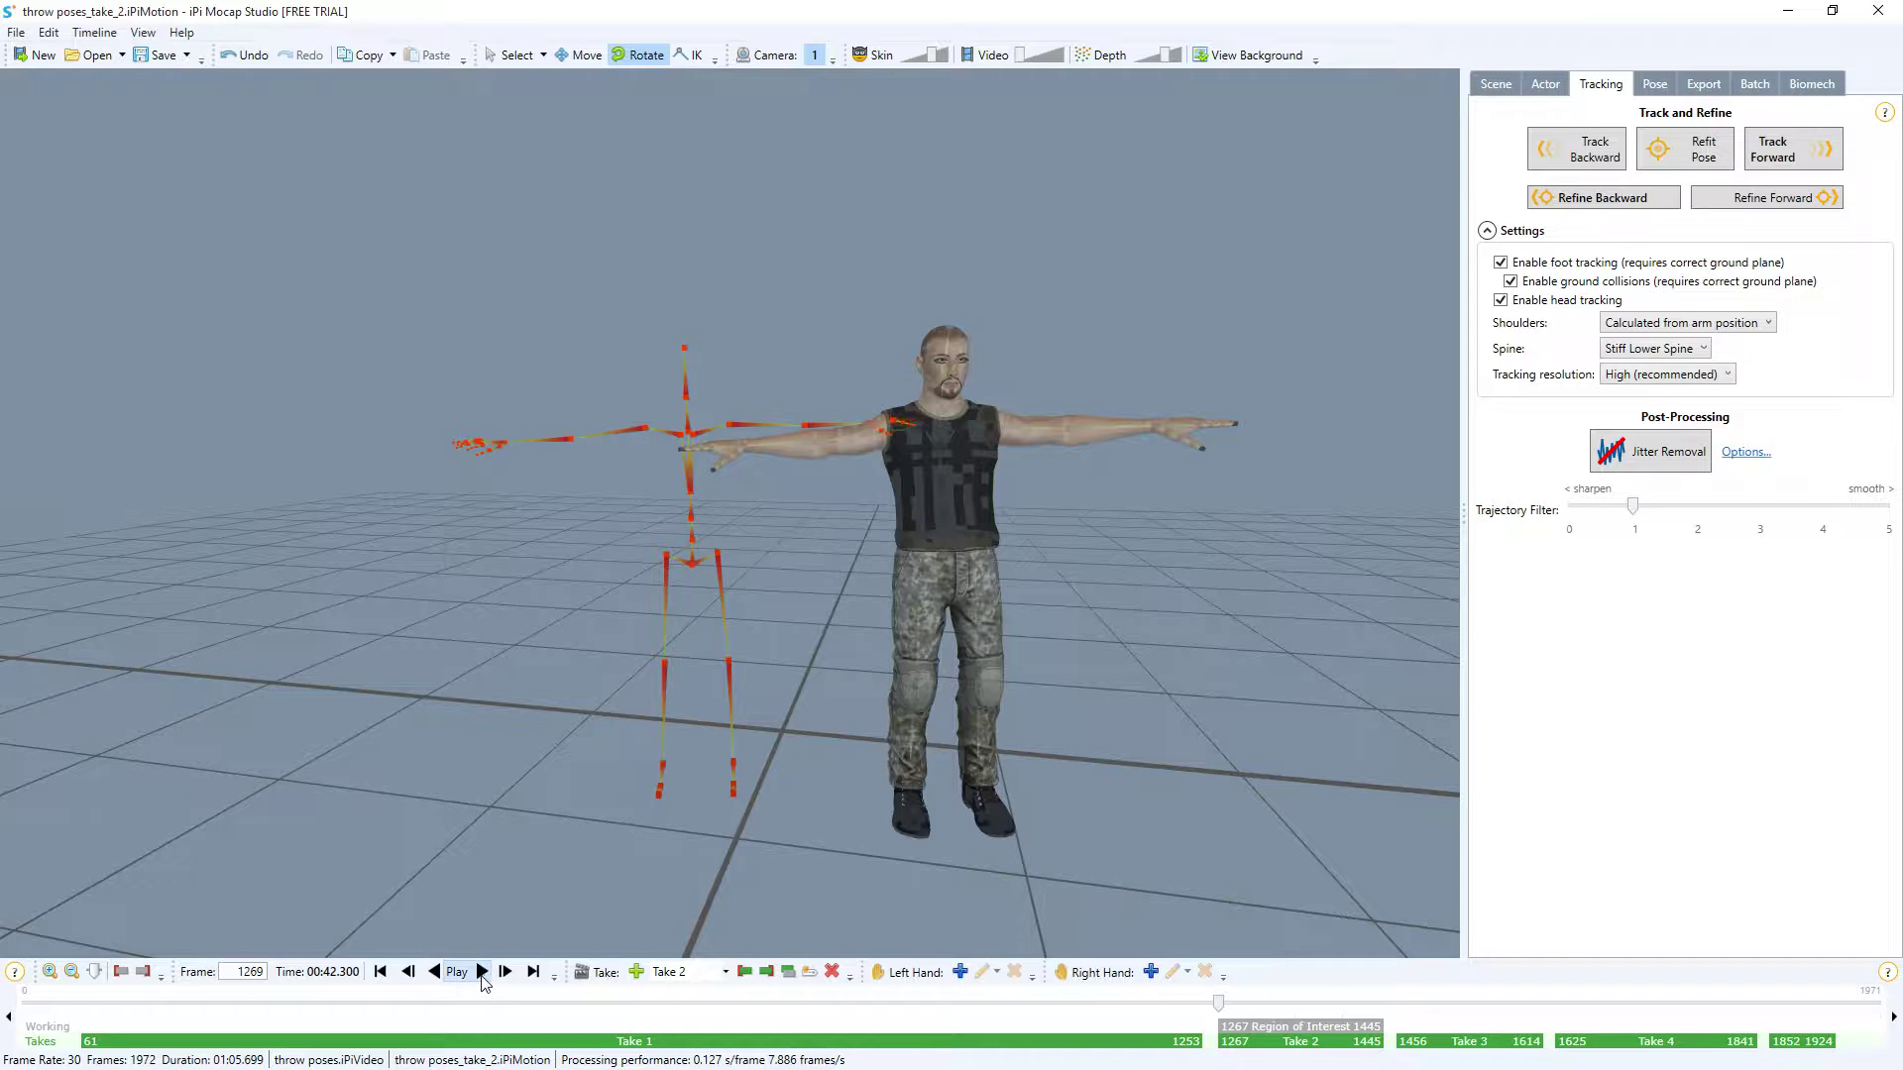
pyautogui.click(483, 979)
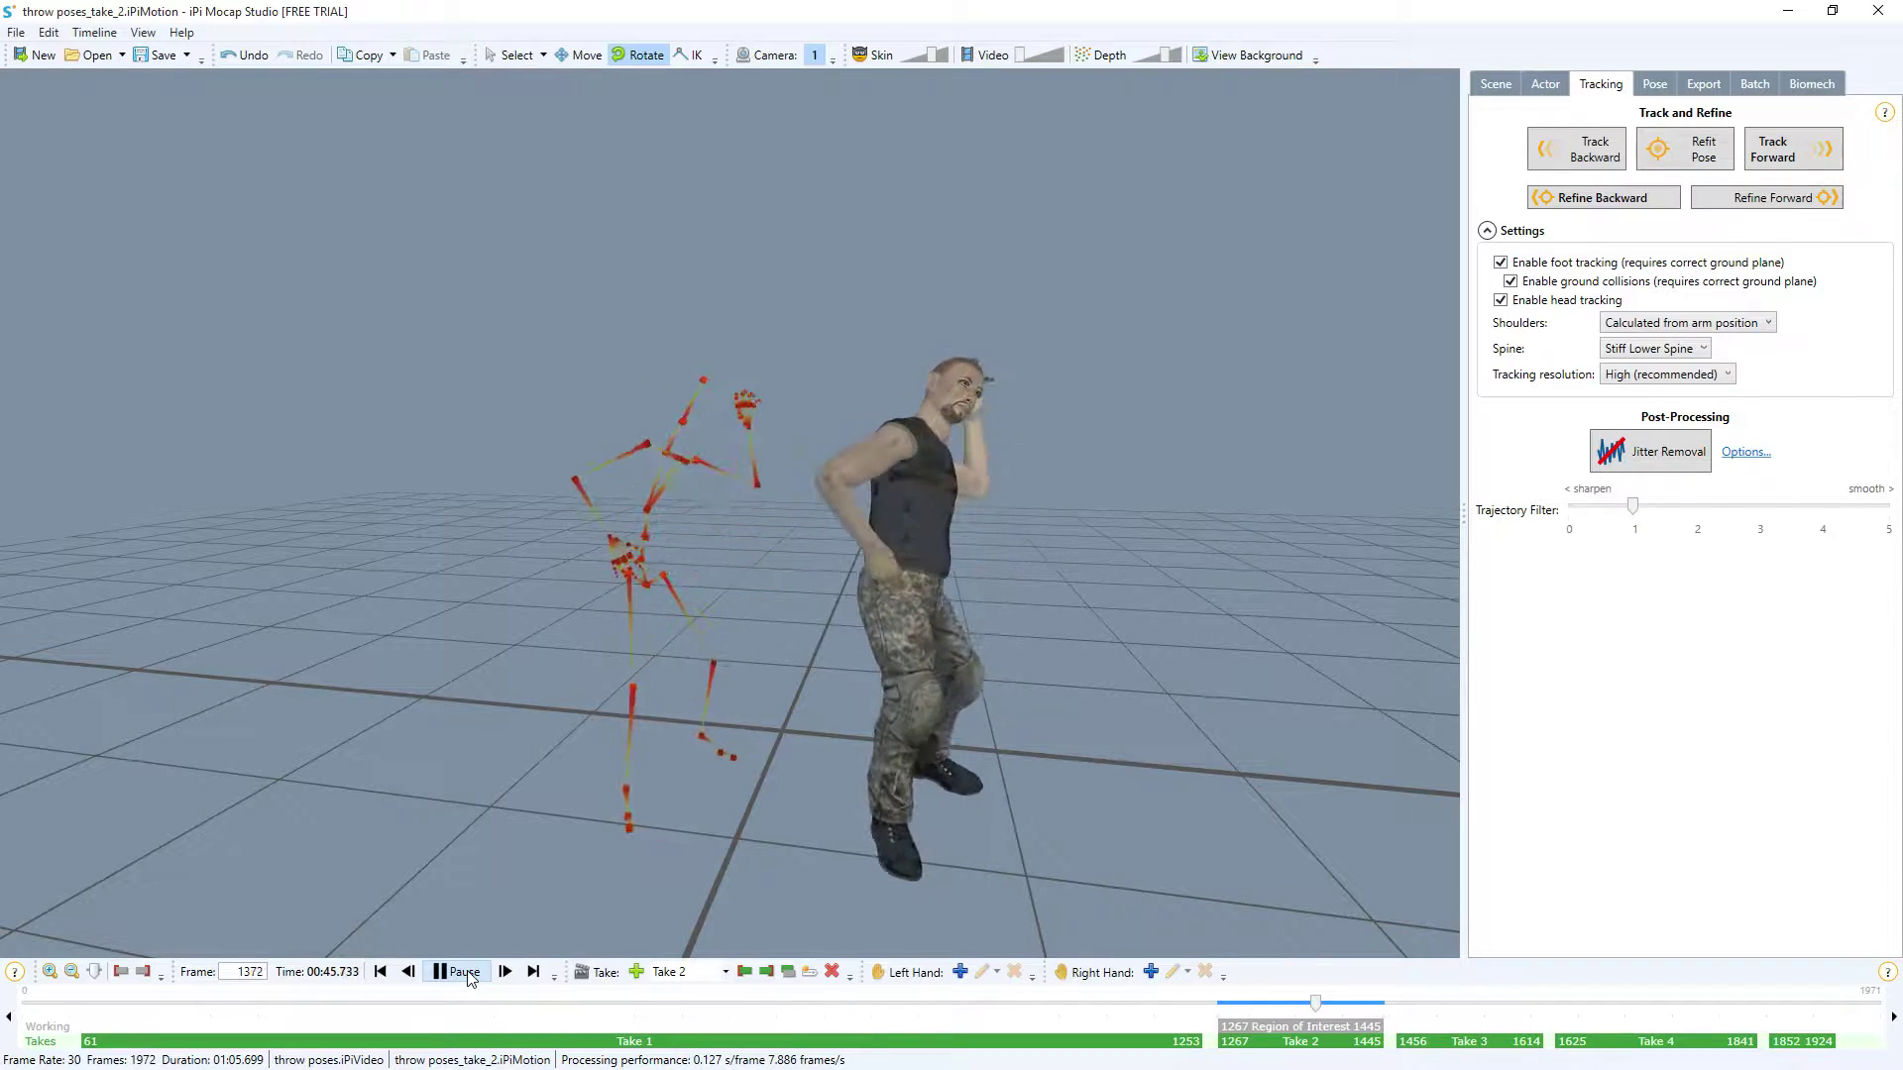
pyautogui.click(466, 974)
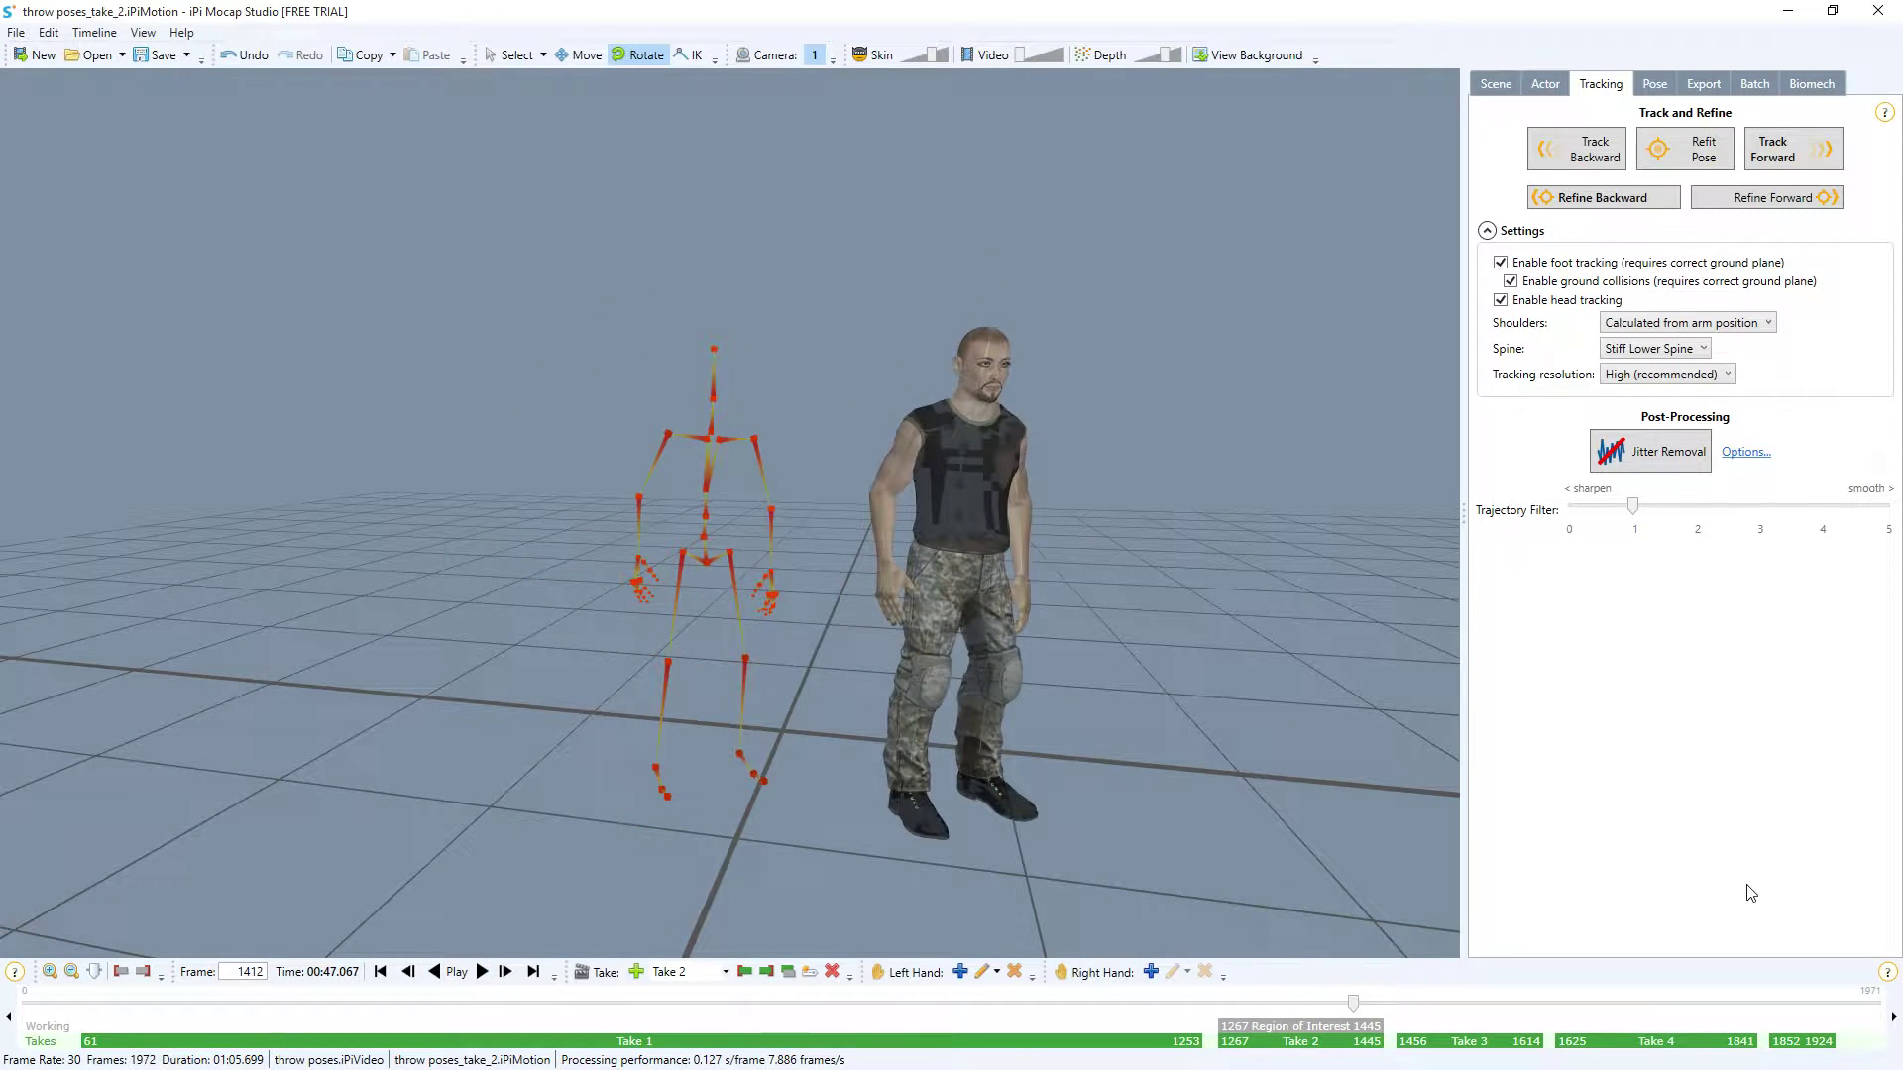
# - Export the animation in FBX format to the MotionCapture folder as throw poses_take_2, replacing the existing file
pyautogui.click(1703, 85)
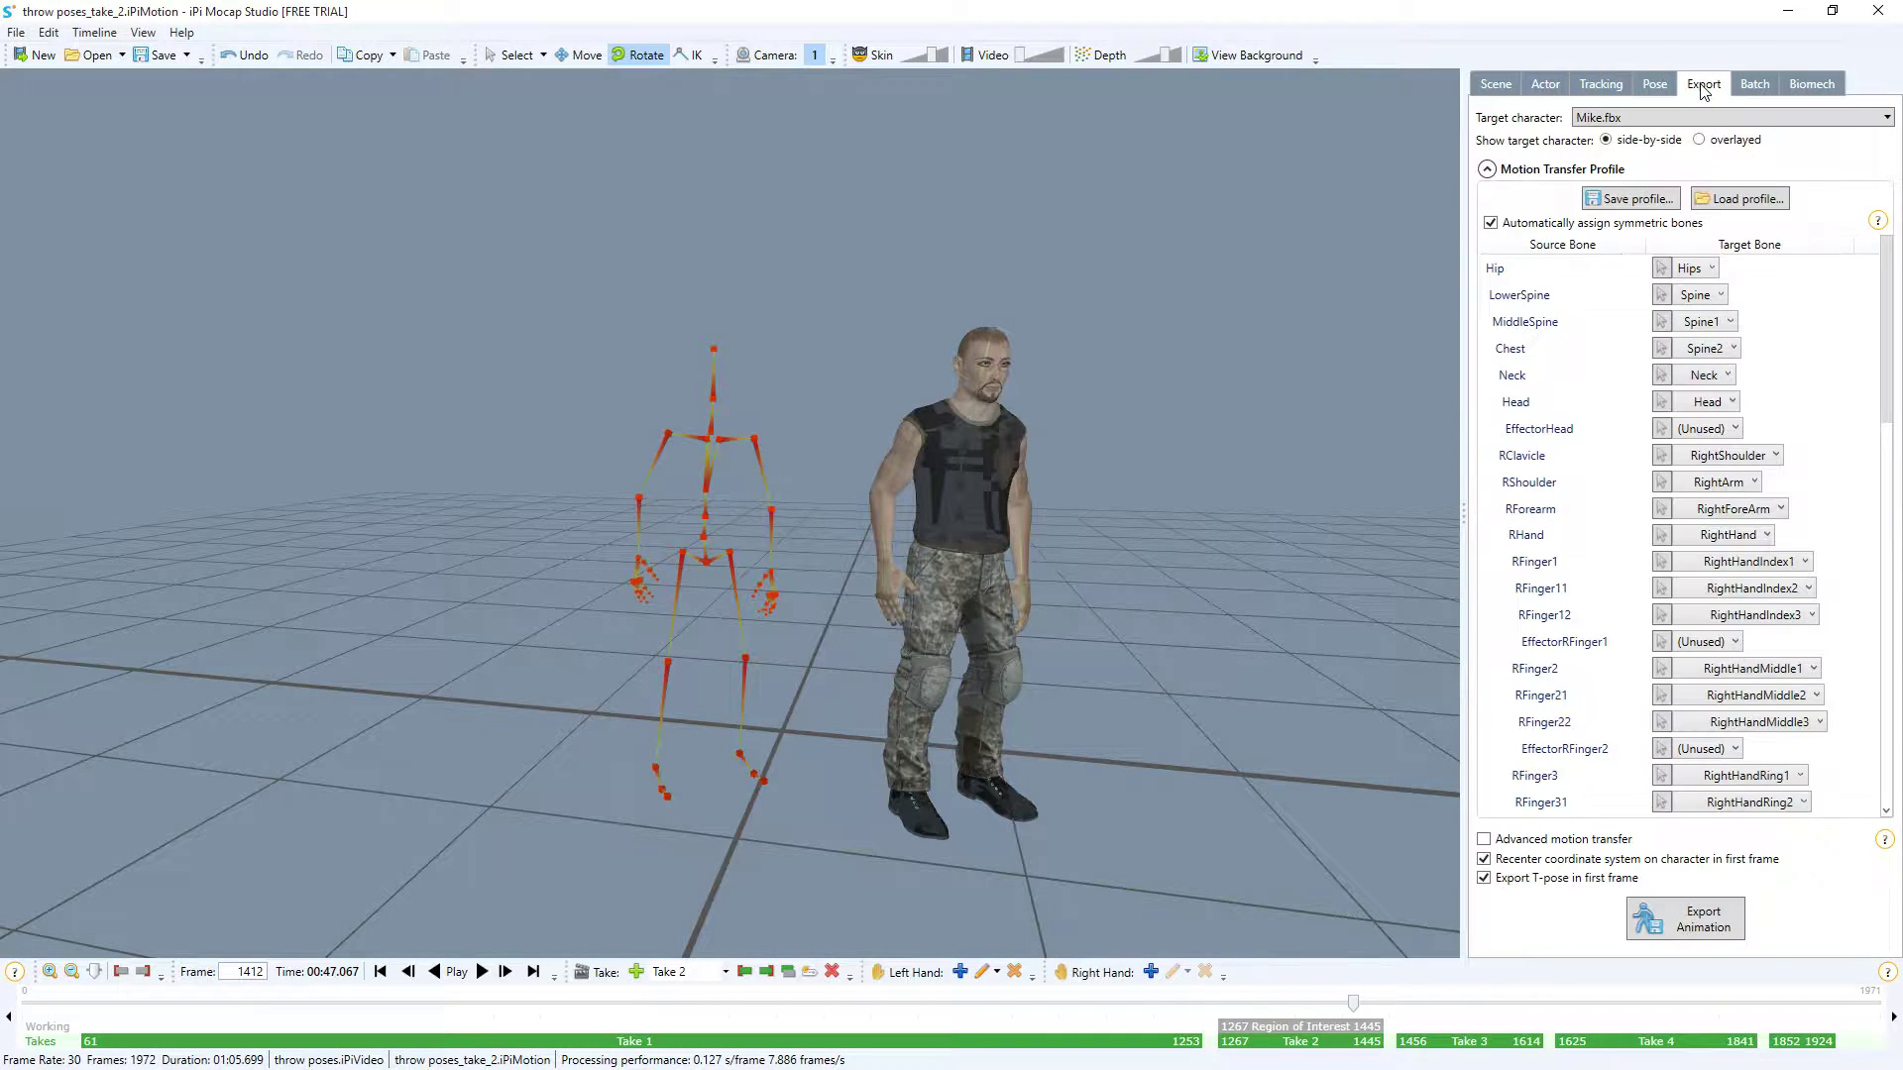
pyautogui.click(1484, 859)
pyautogui.click(1699, 931)
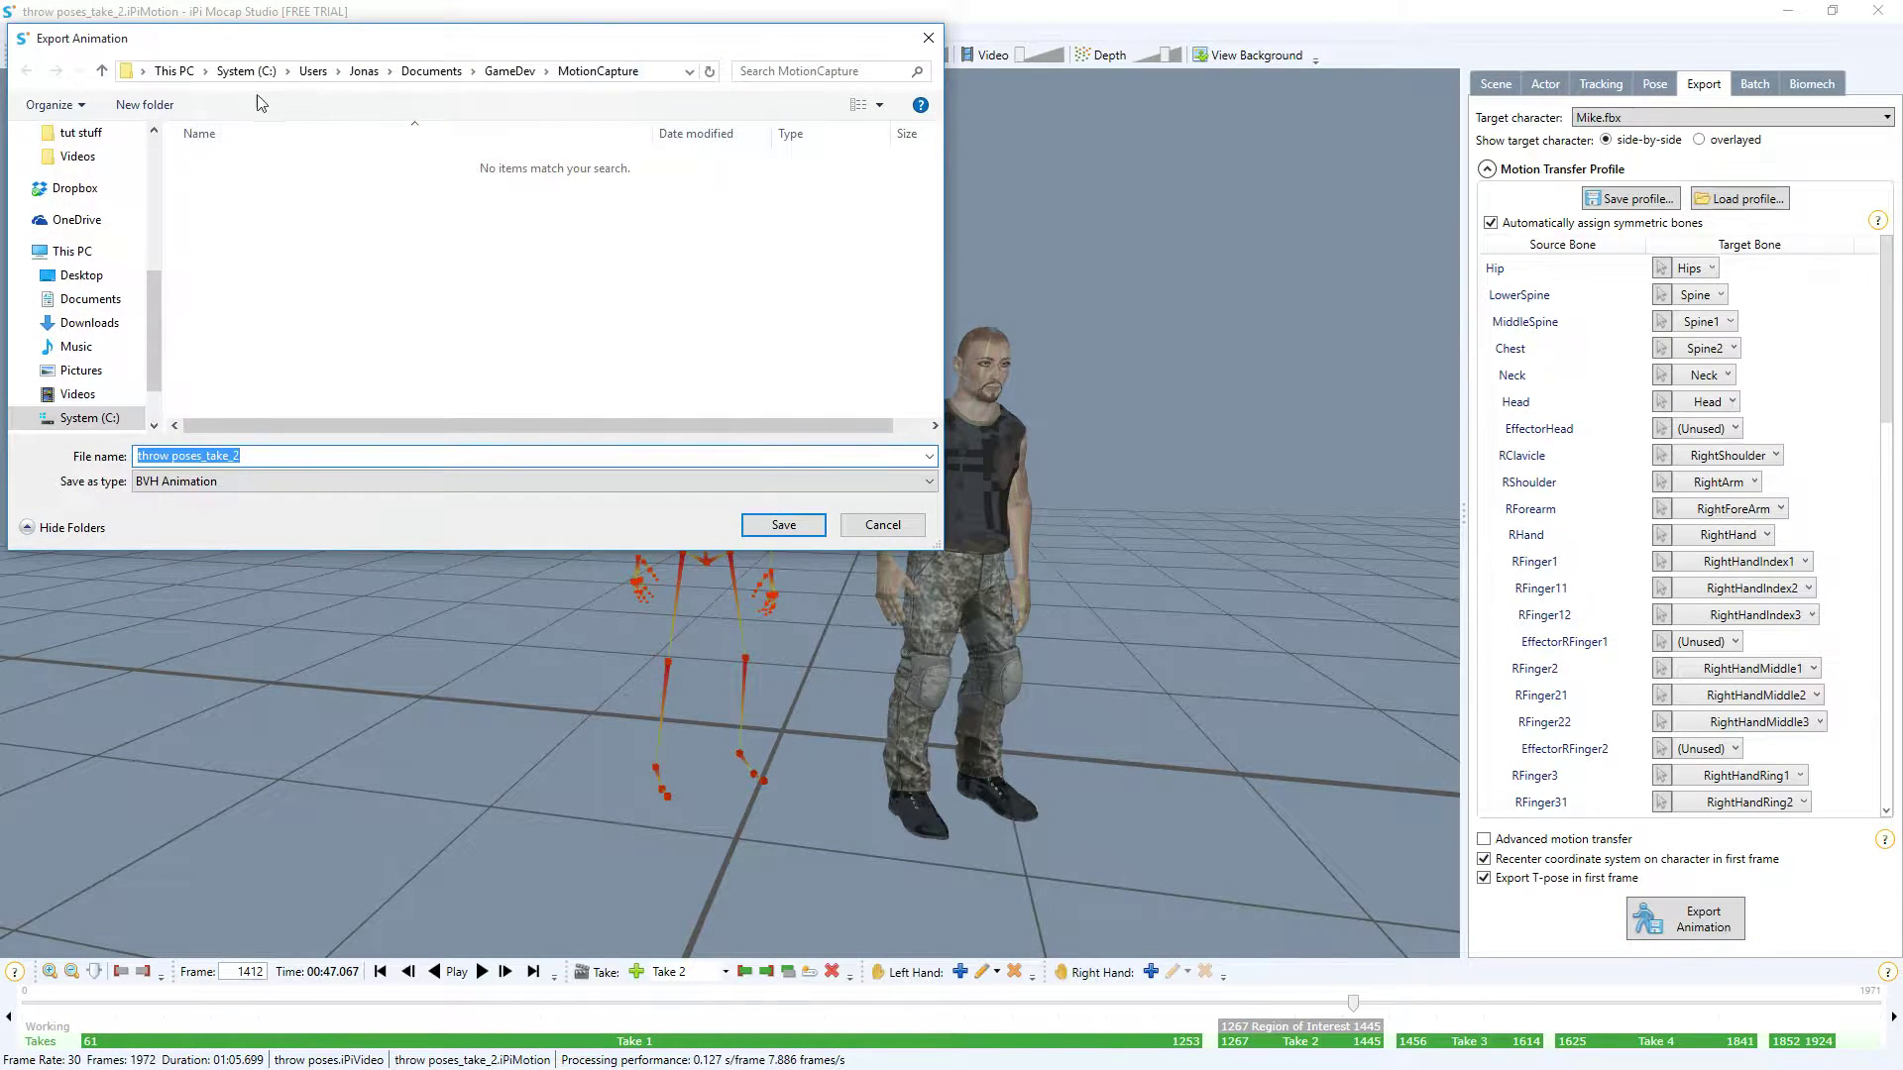
pyautogui.click(203, 483)
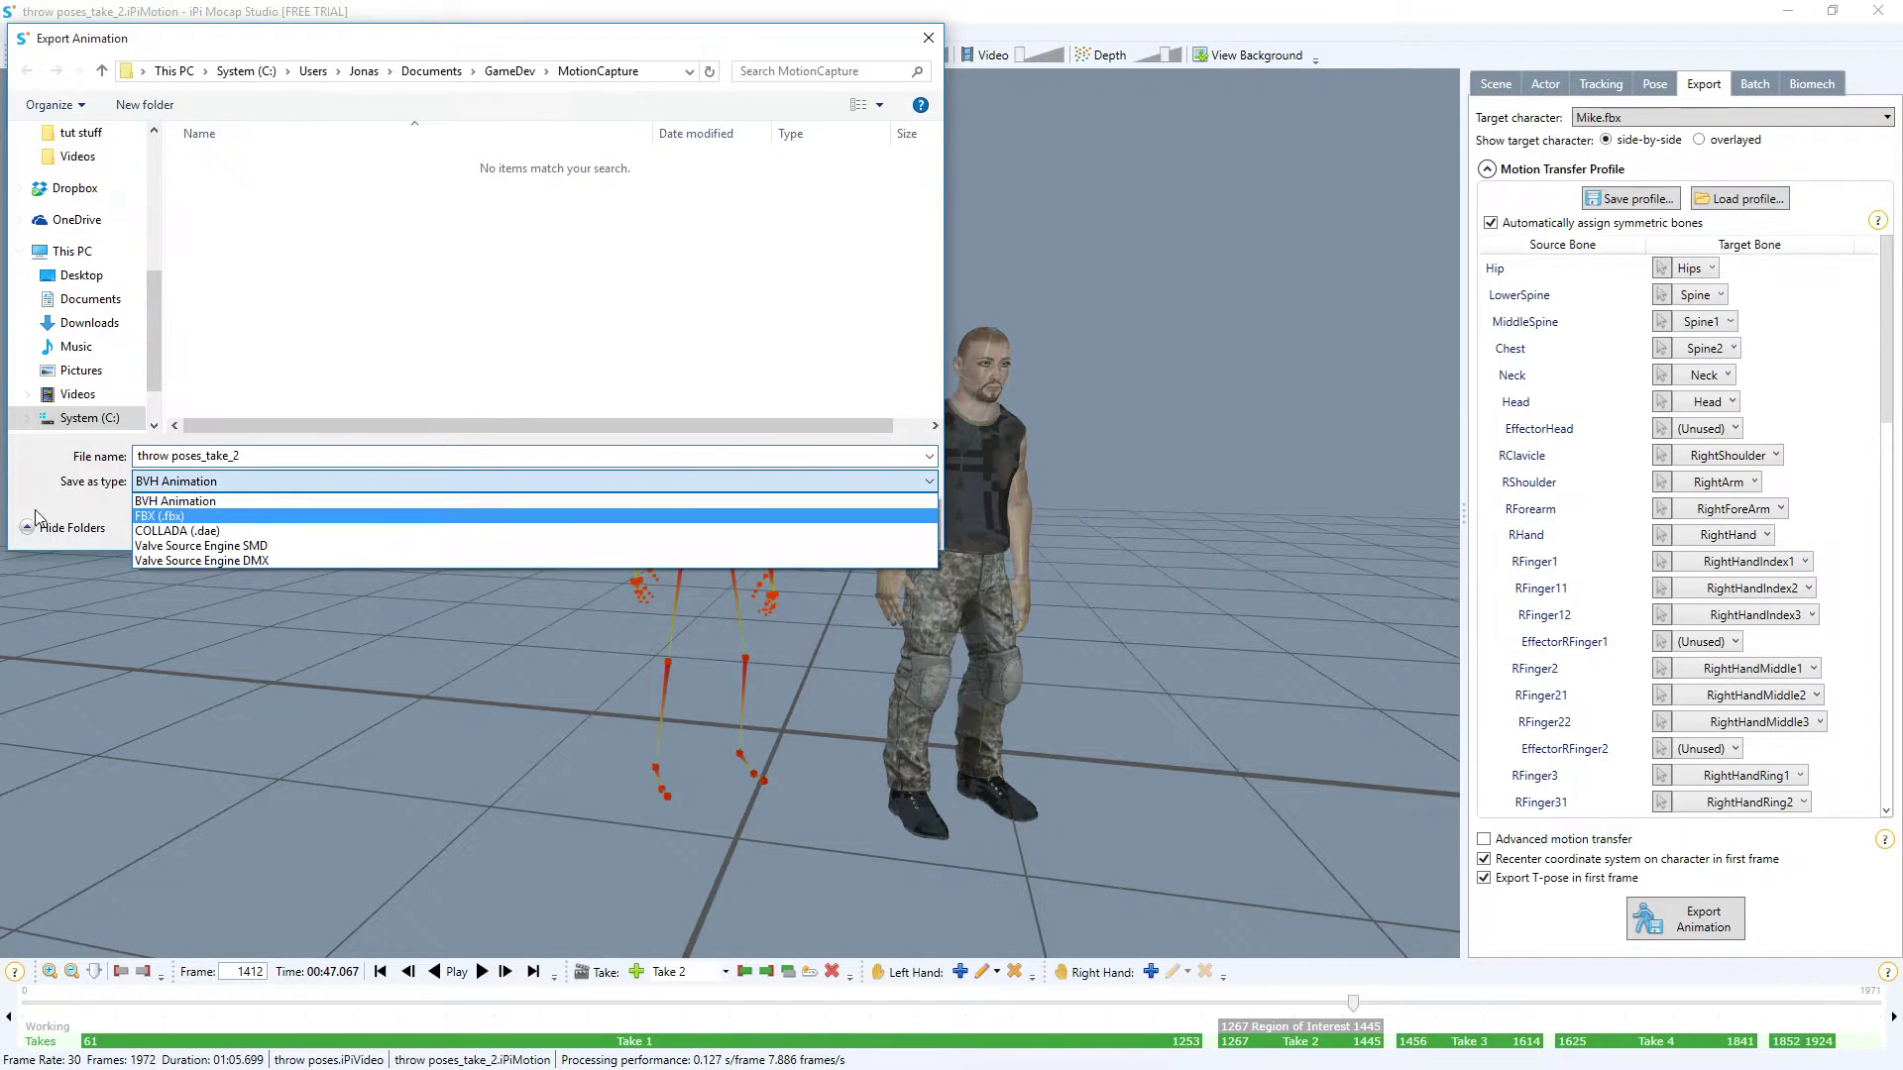
pyautogui.click(156, 518)
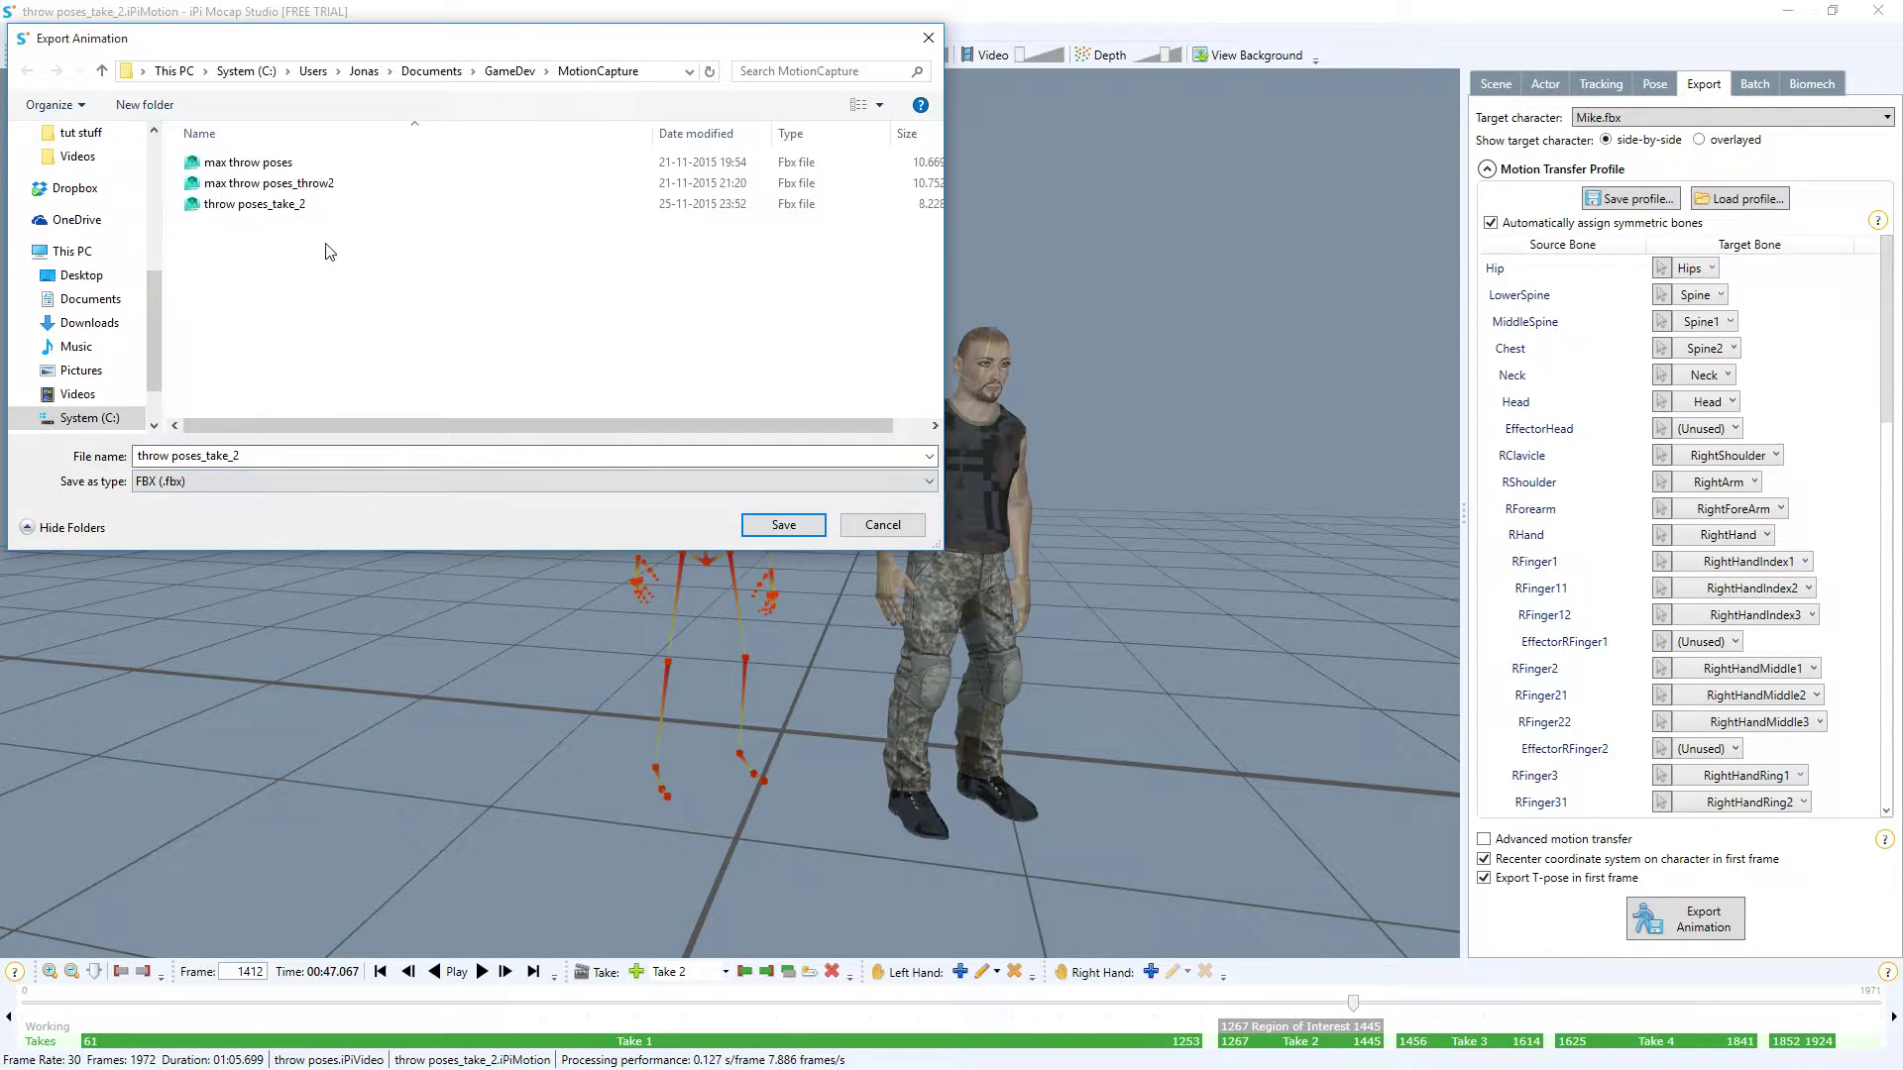
pyautogui.click(248, 204)
pyautogui.click(783, 526)
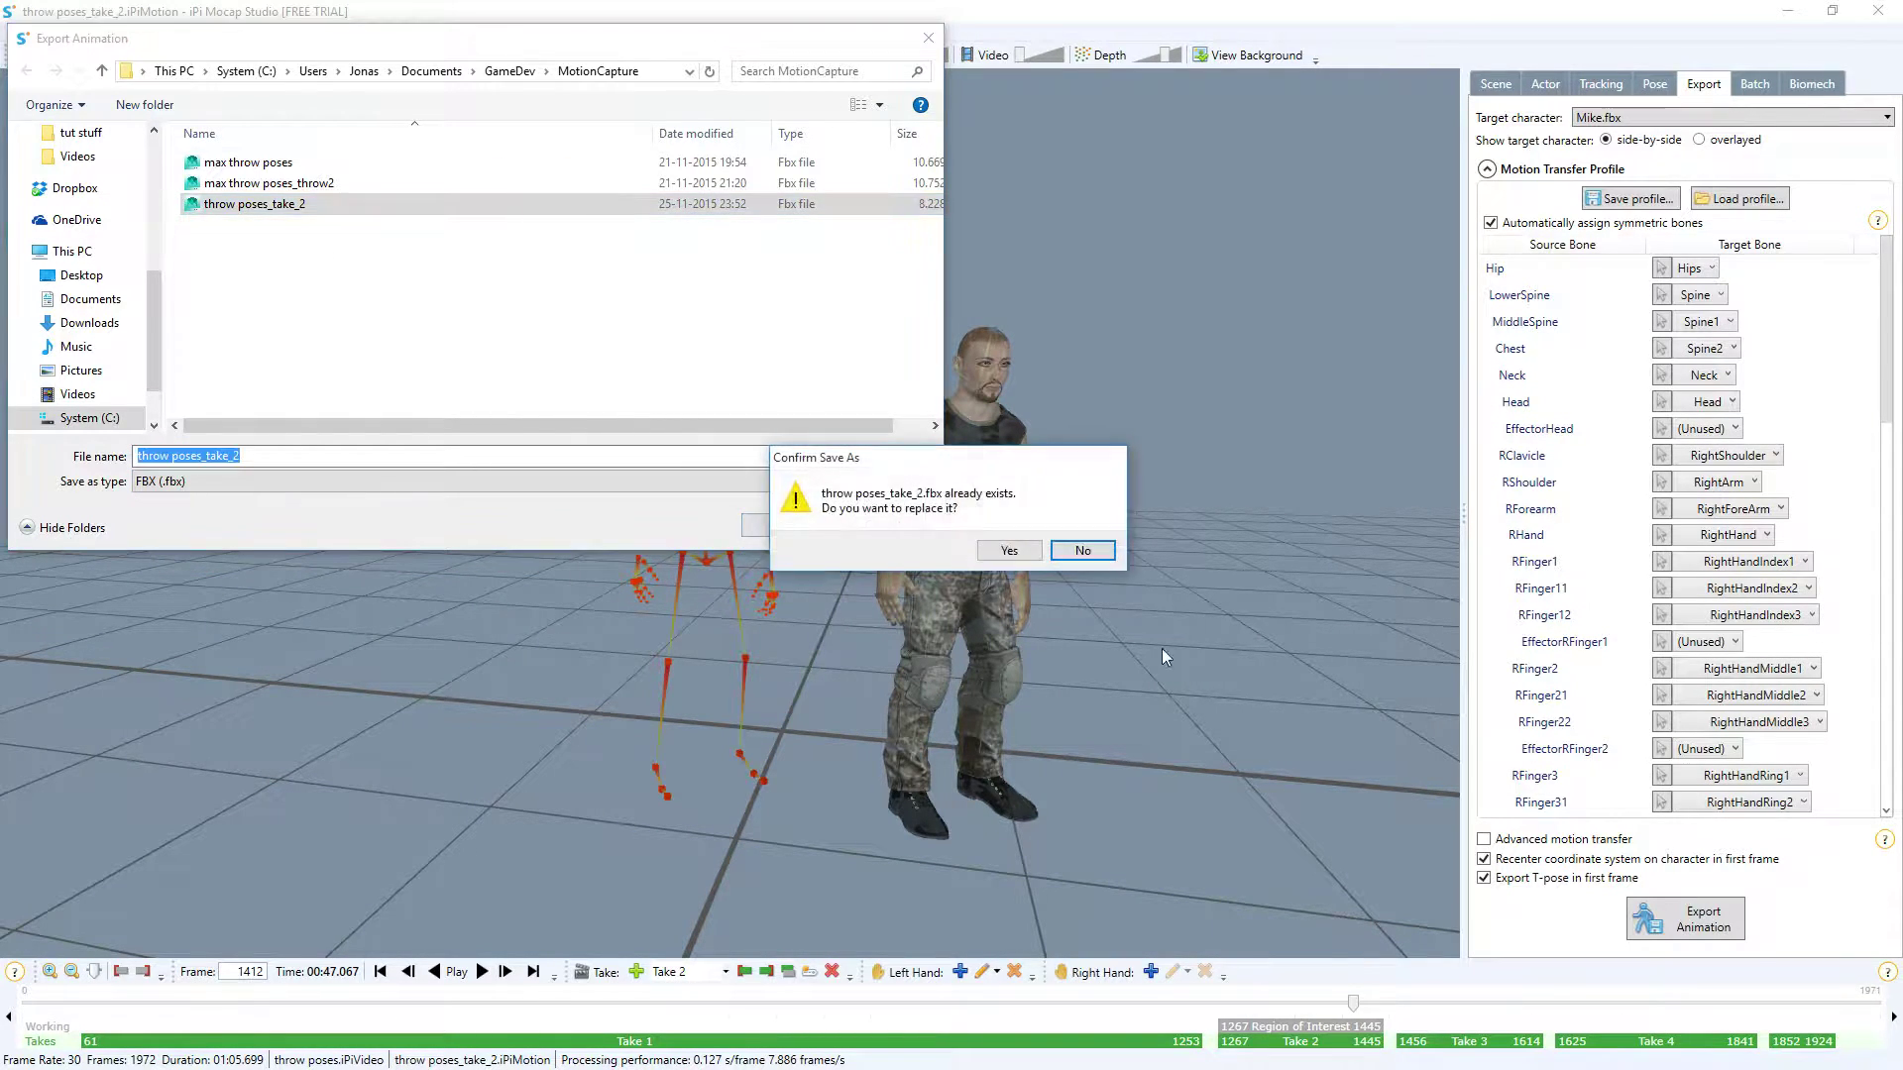
pyautogui.click(1009, 550)
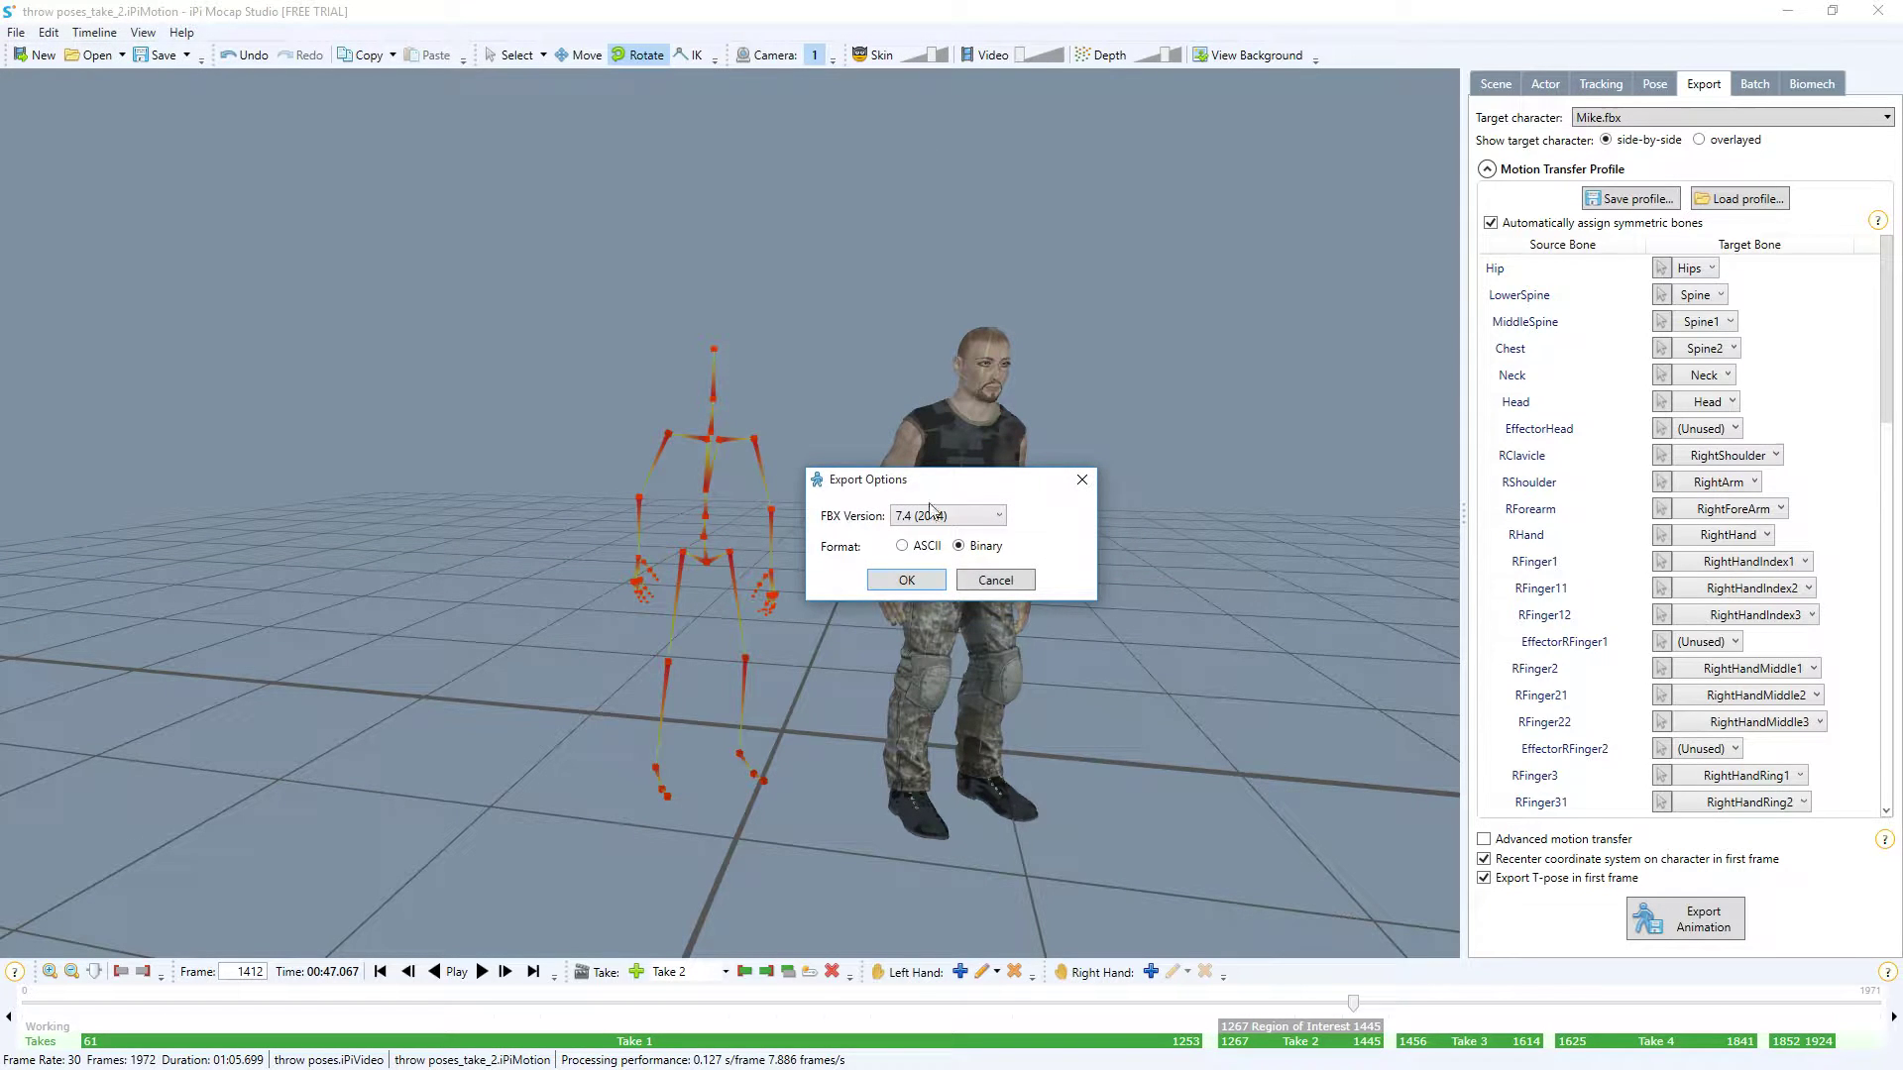
# - Complete the export with FBX version 7.4 in binary format
pyautogui.click(991, 517)
pyautogui.click(996, 525)
pyautogui.click(902, 585)
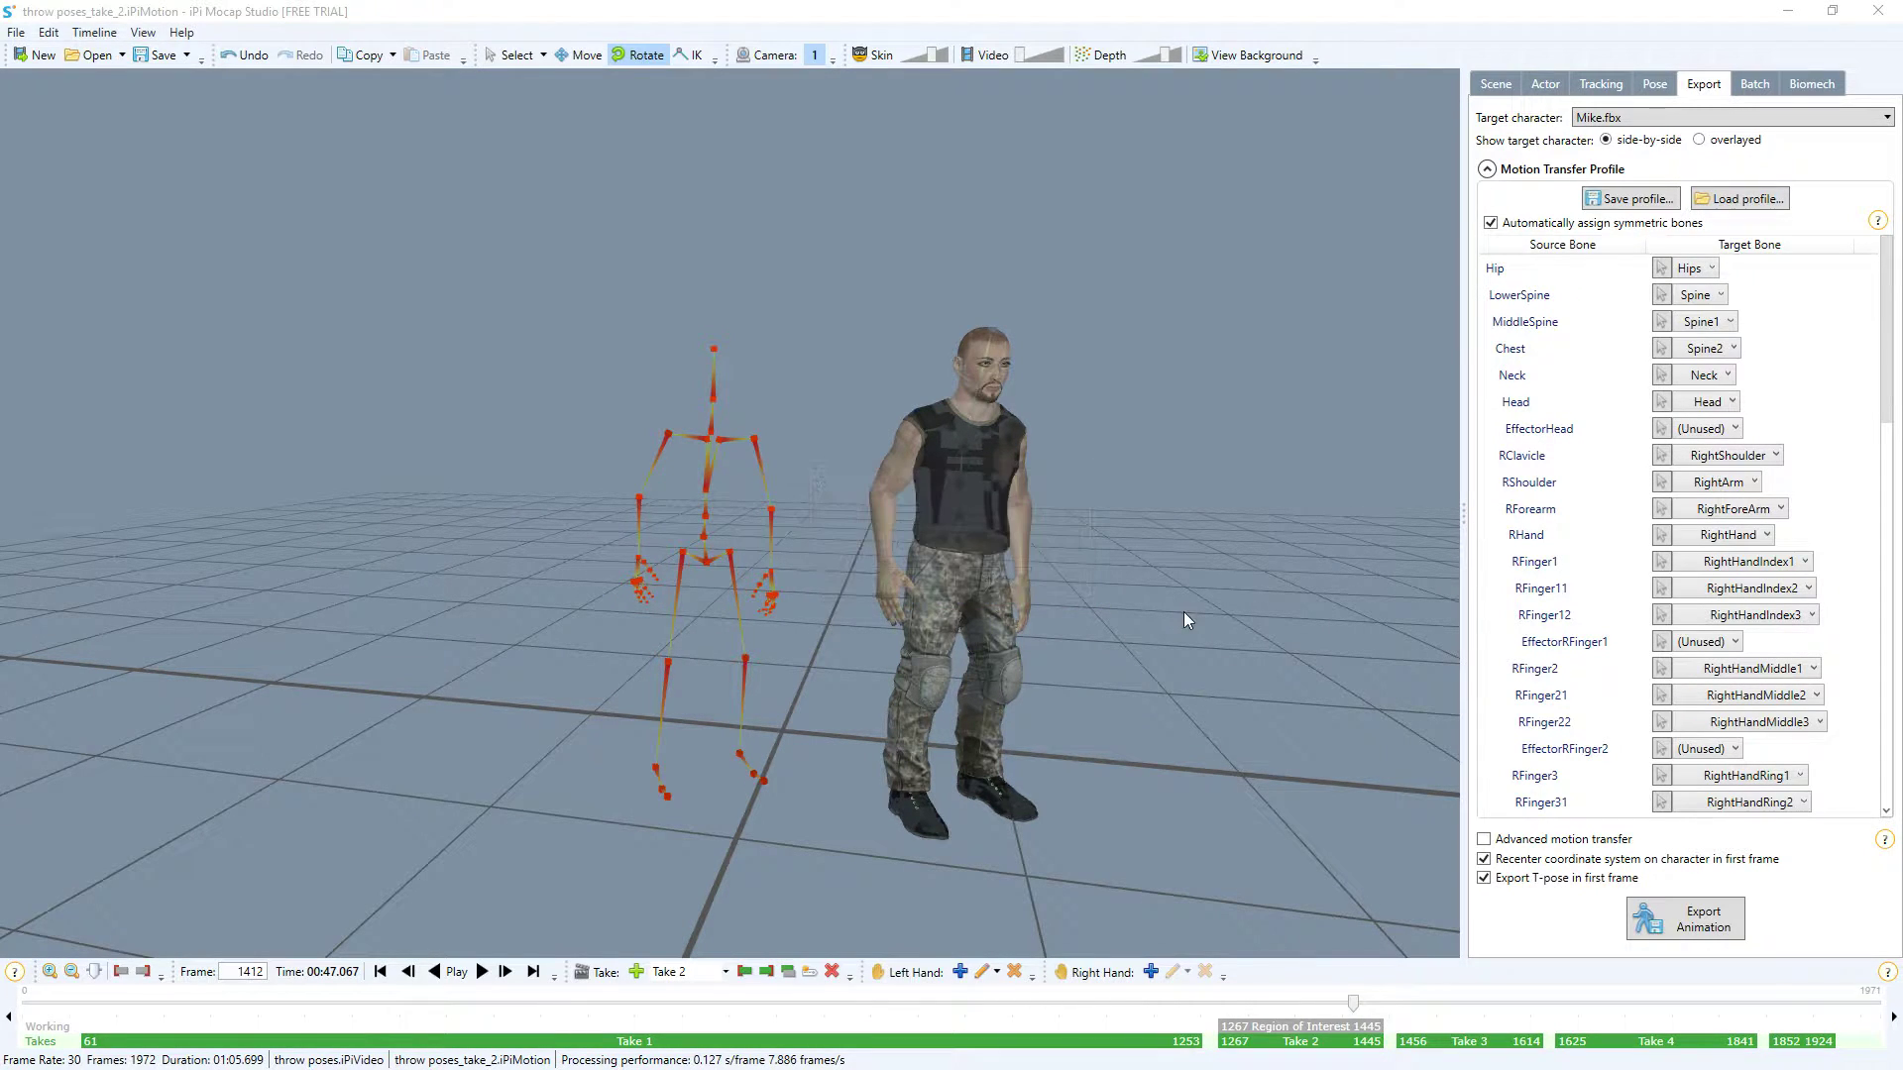
# - Switch to the Unreal Editor and try to import throw poses_take_2 onto SK_Adam_Skeleton, declining skeleton regeneration for all
pyautogui.click(1783, 14)
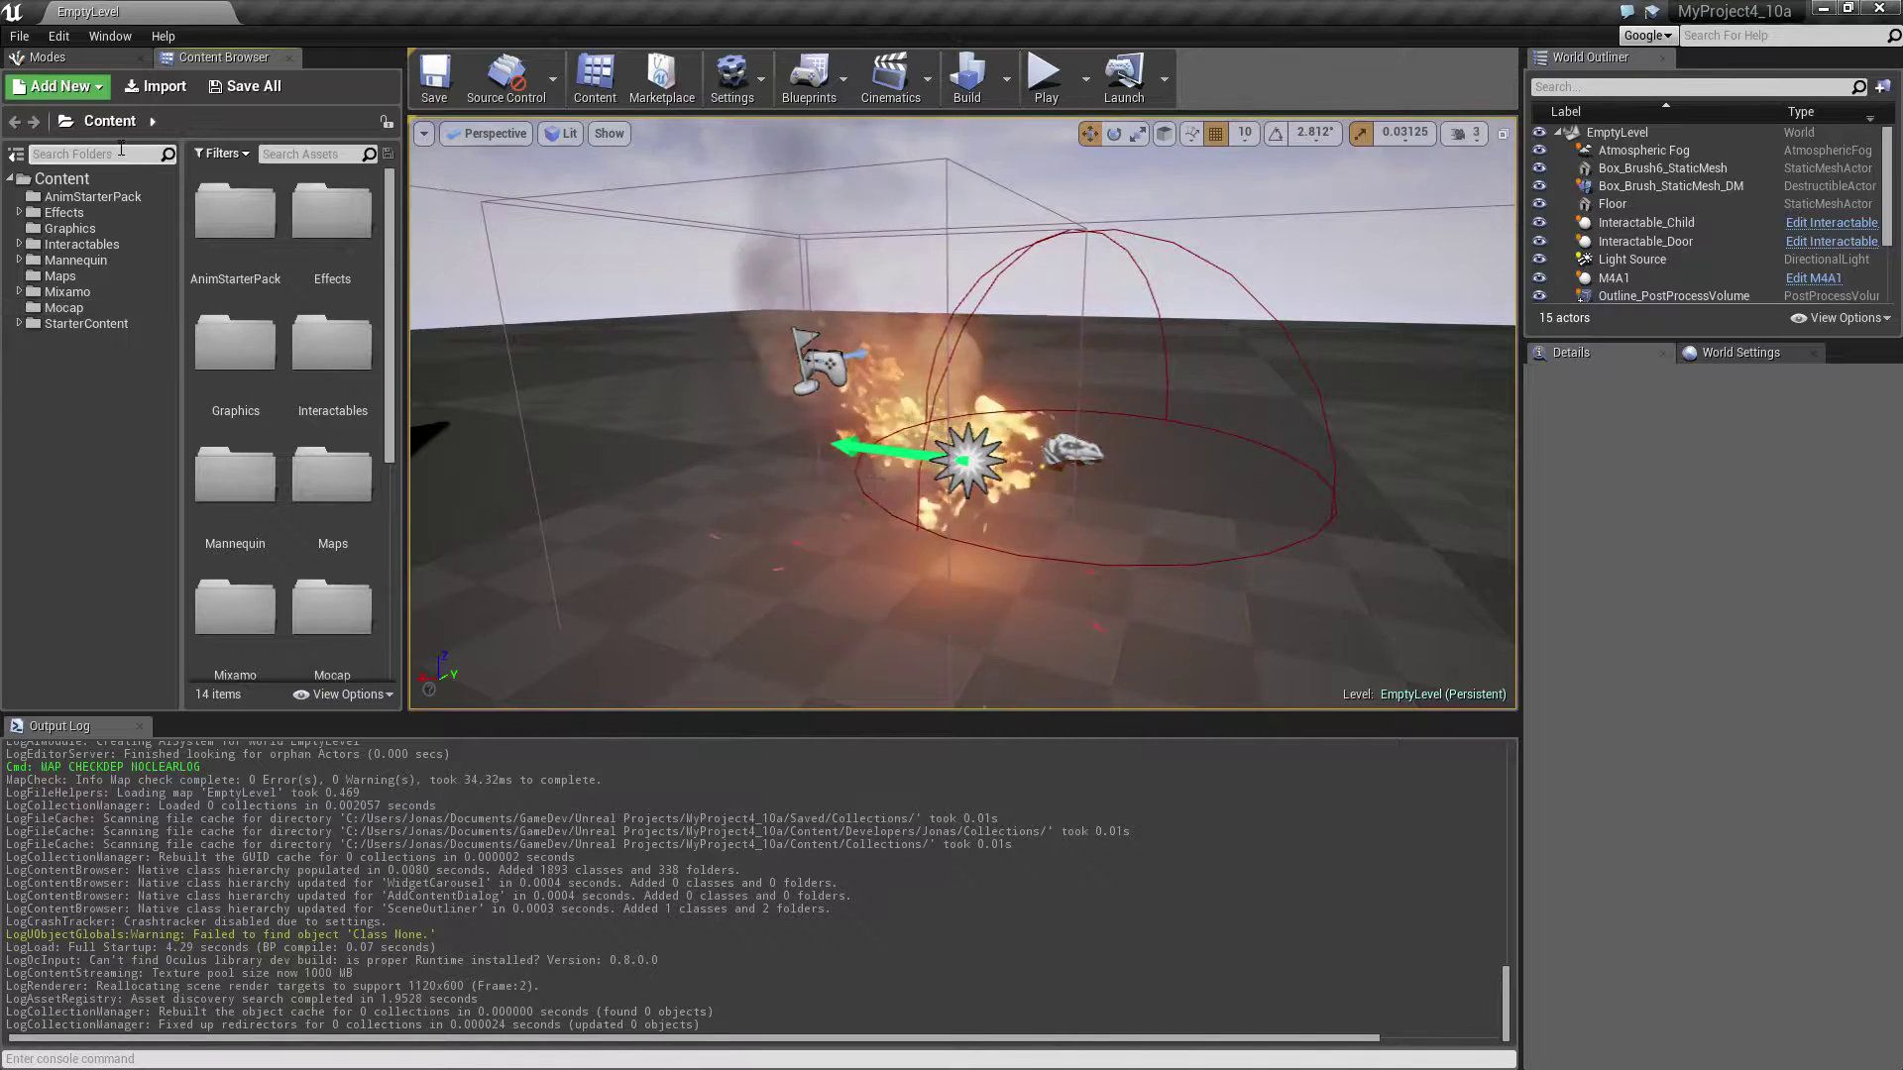
pyautogui.click(156, 88)
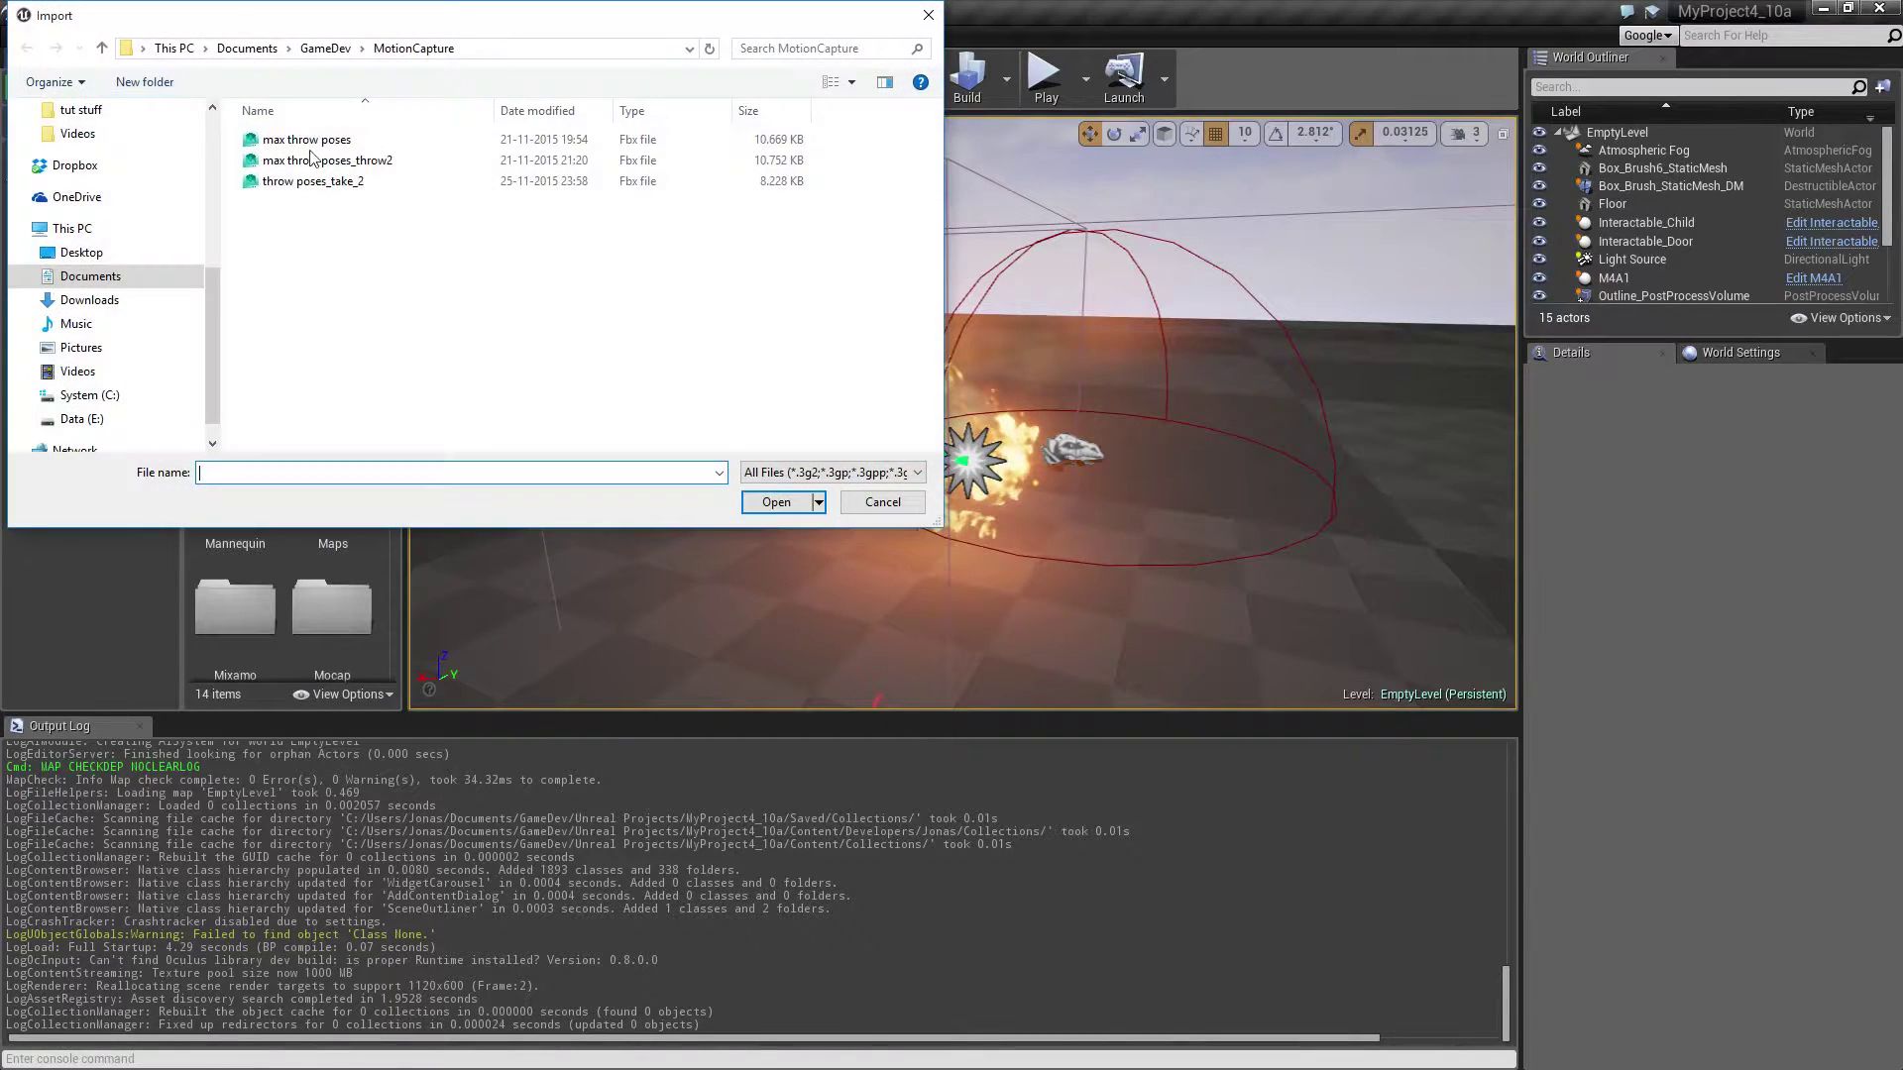
pyautogui.doubleClick(312, 182)
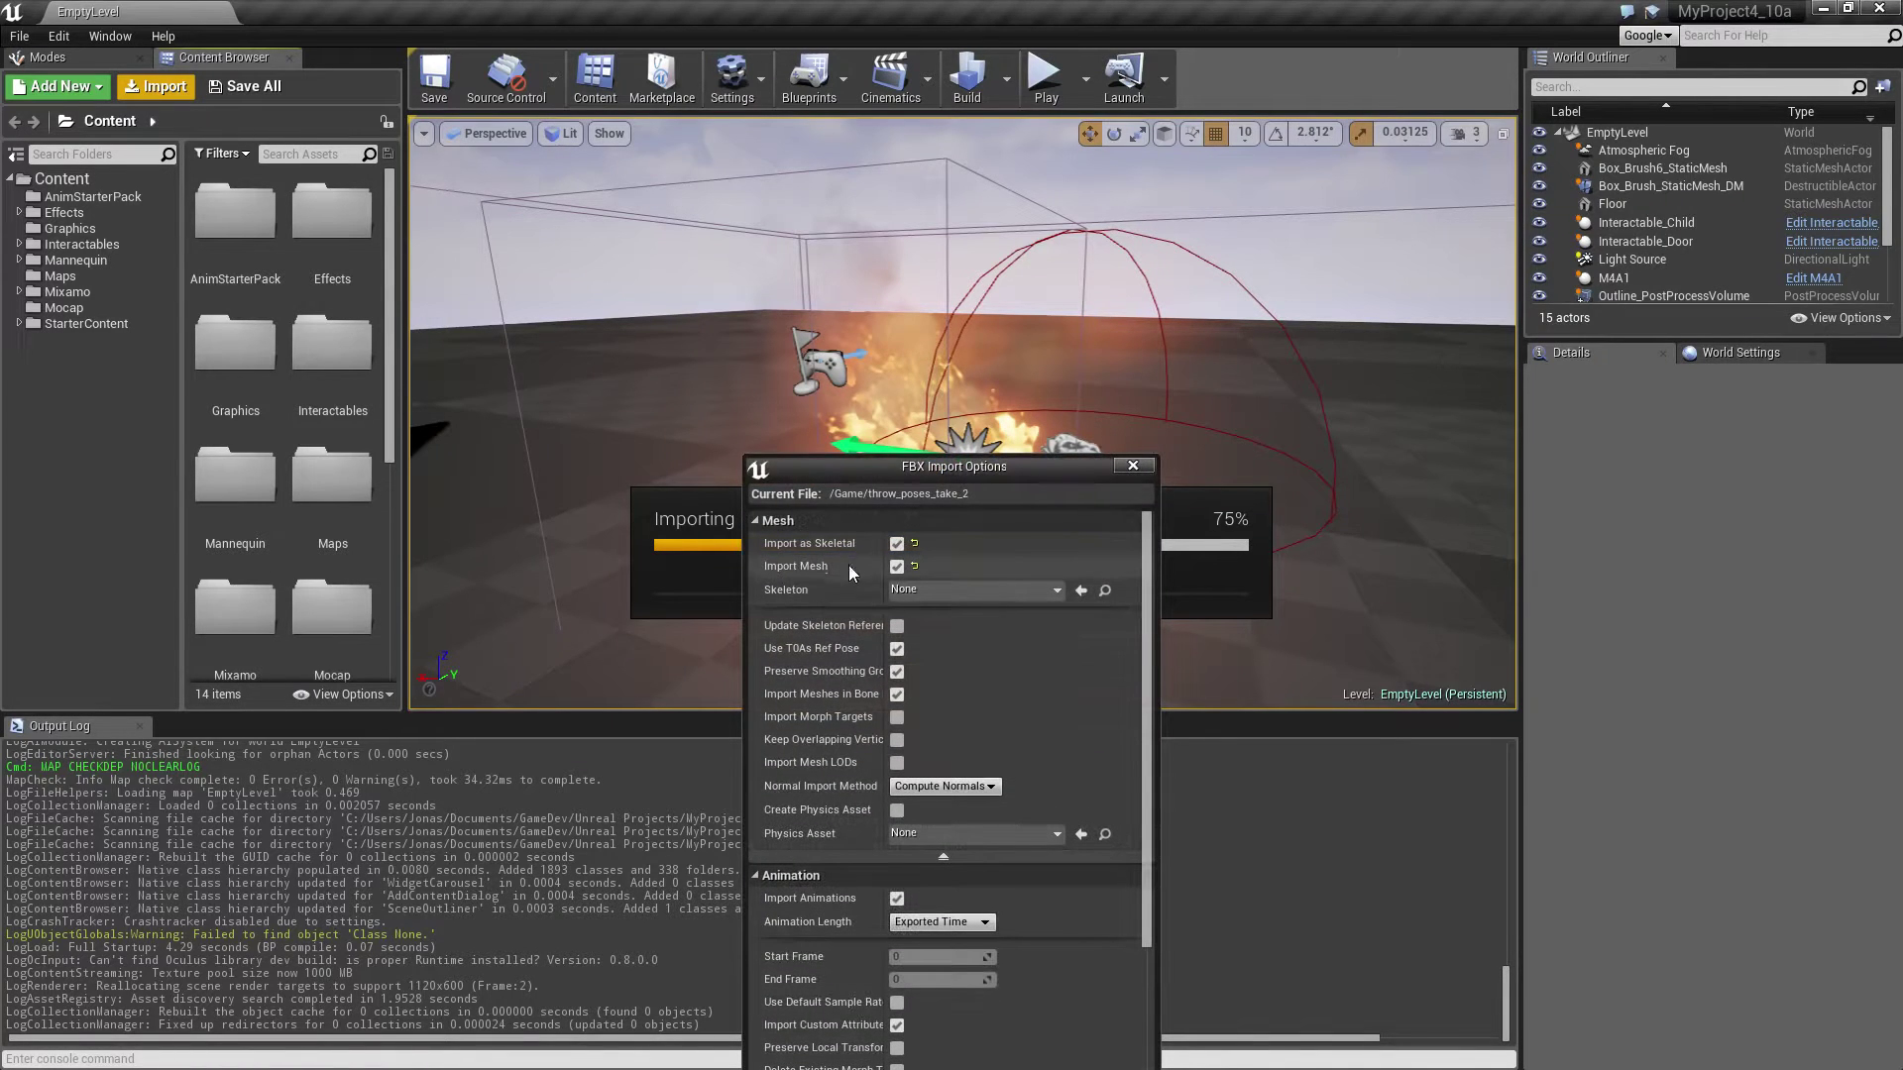
pyautogui.click(976, 590)
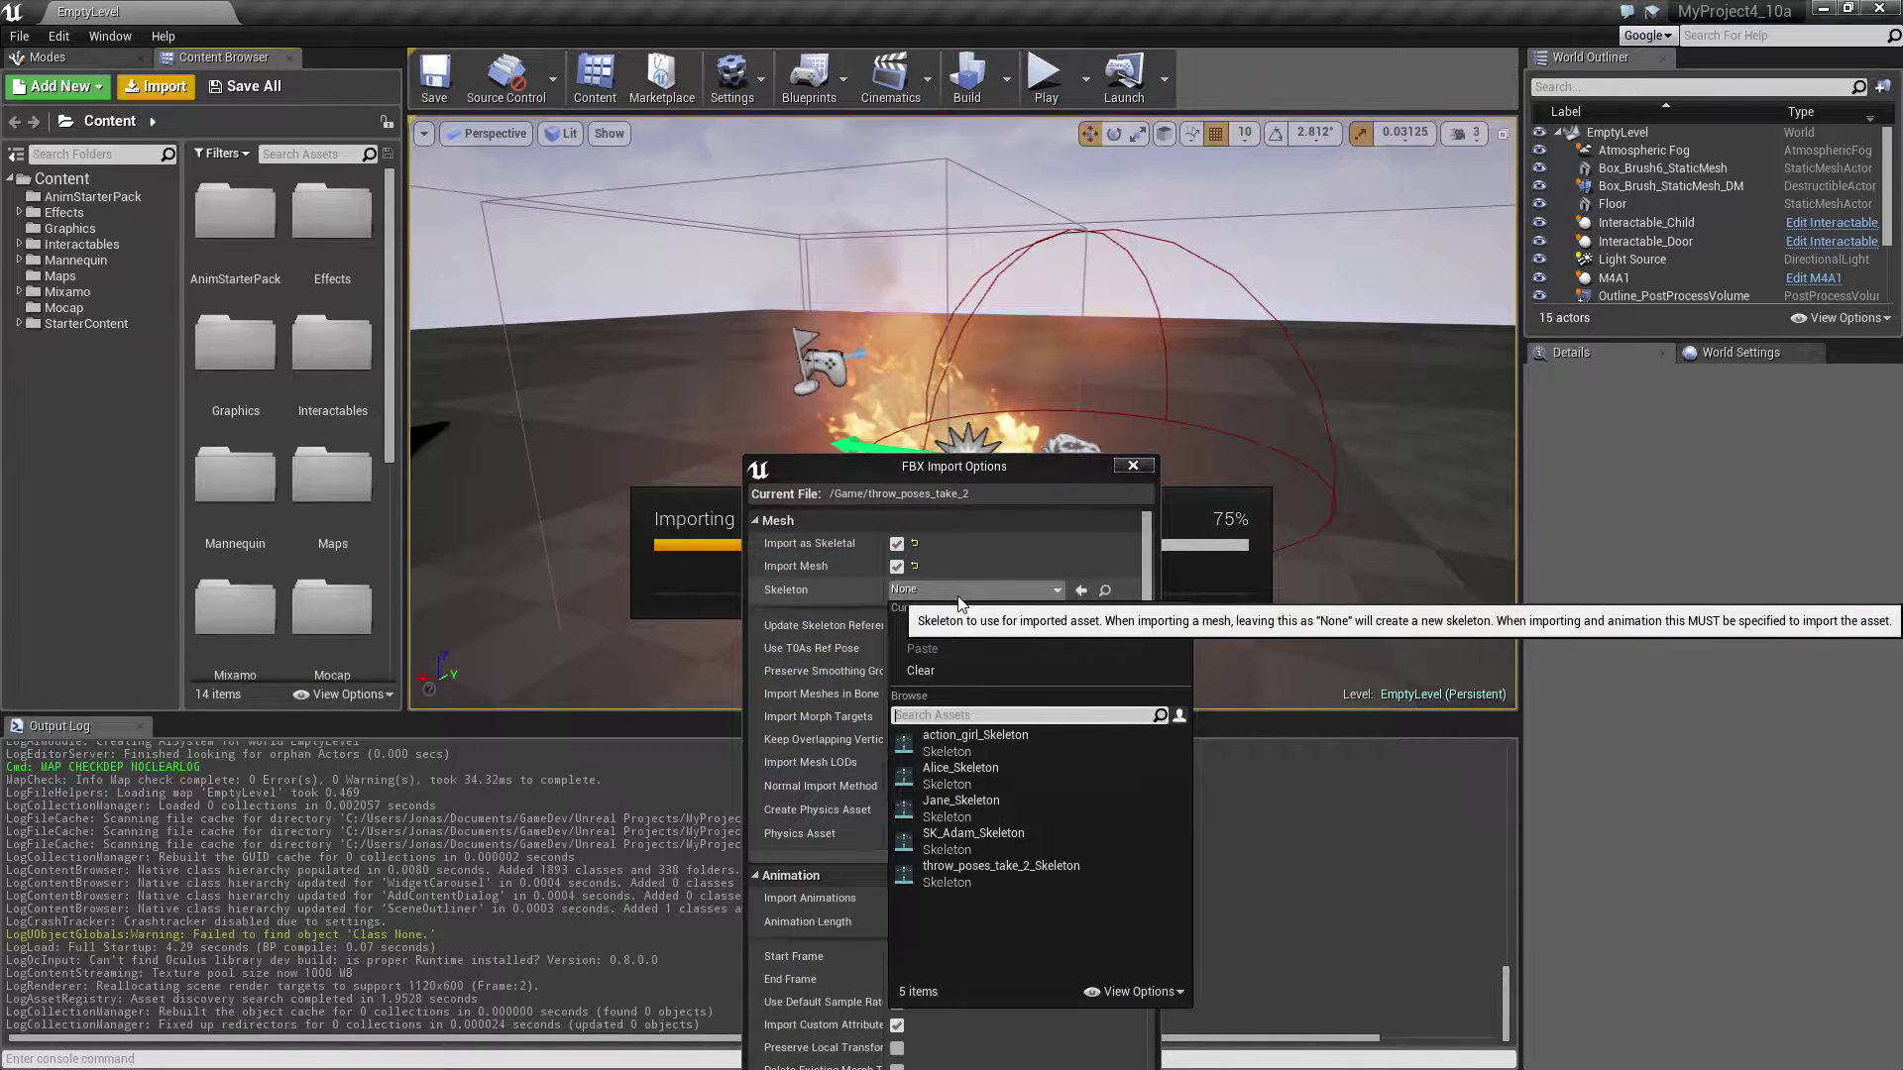
pyautogui.click(989, 845)
pyautogui.moveTo(967, 475); pyautogui.dragTo(948, 177)
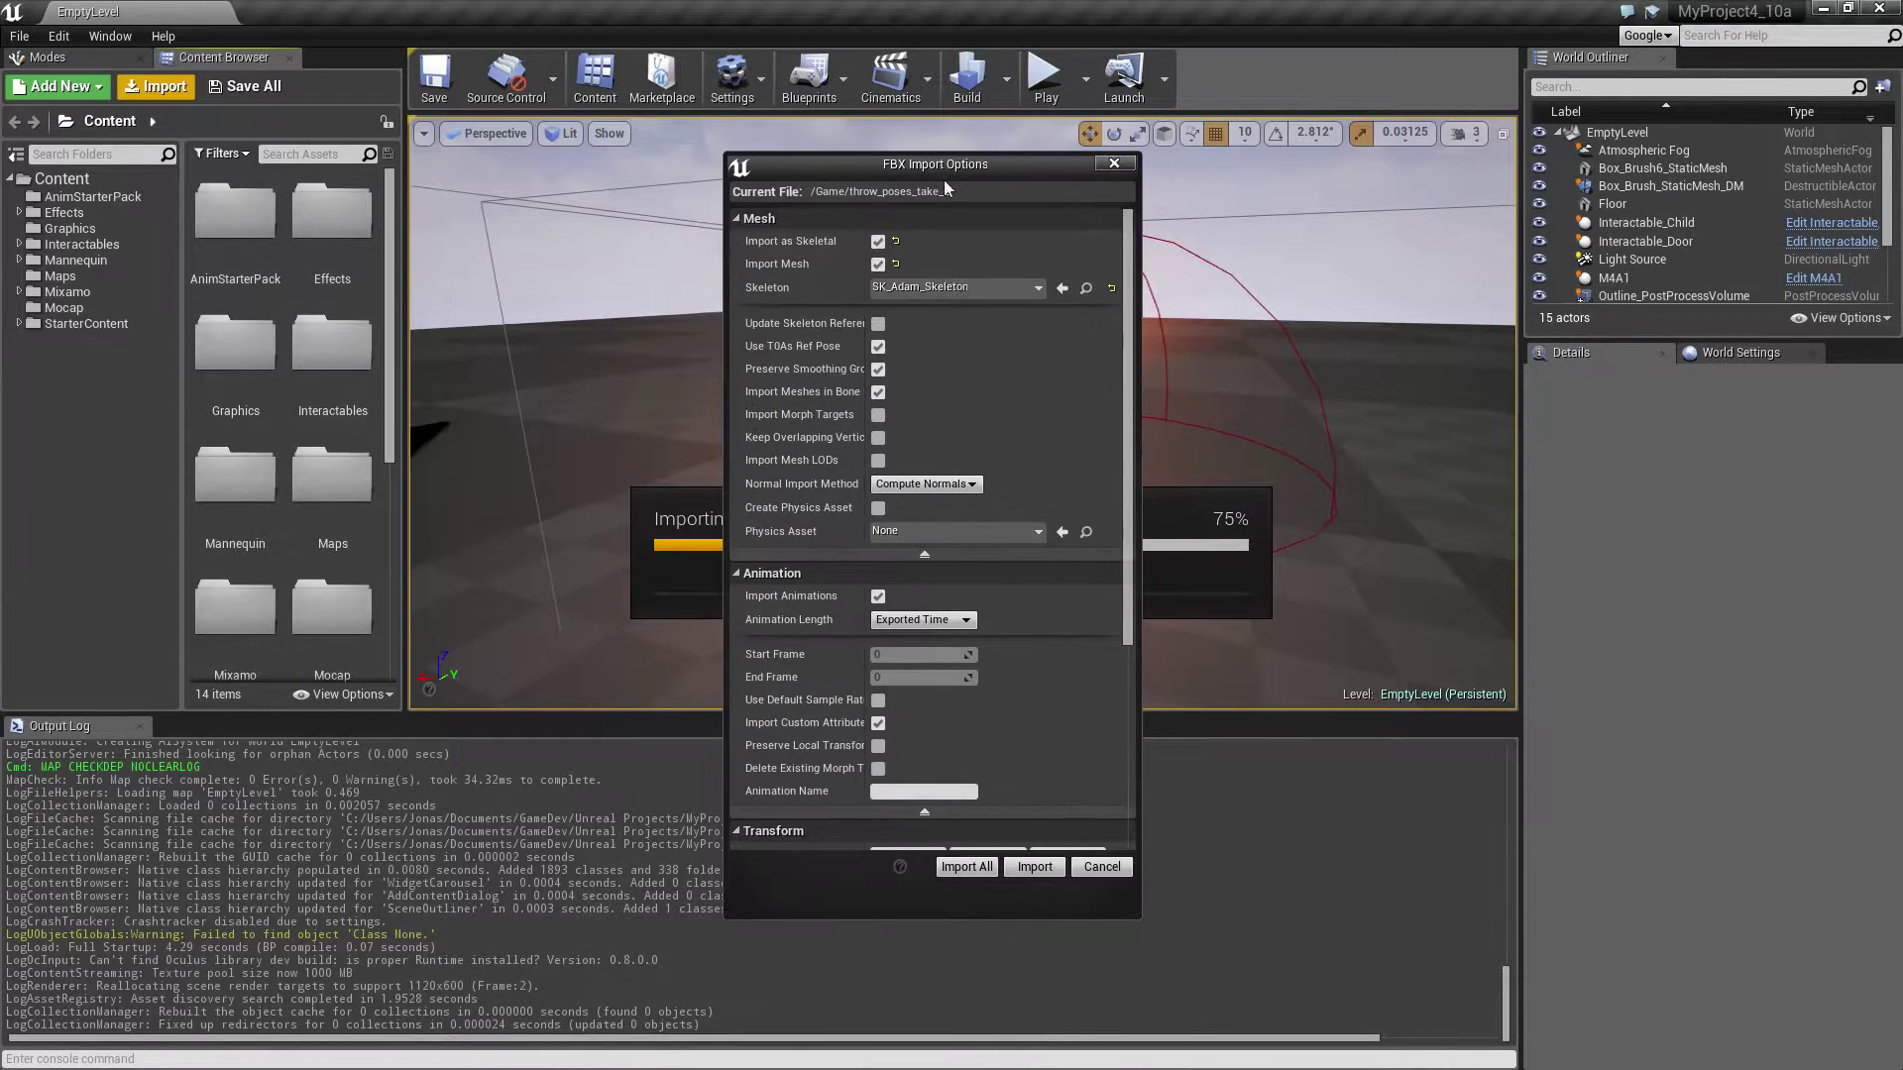
pyautogui.click(1035, 867)
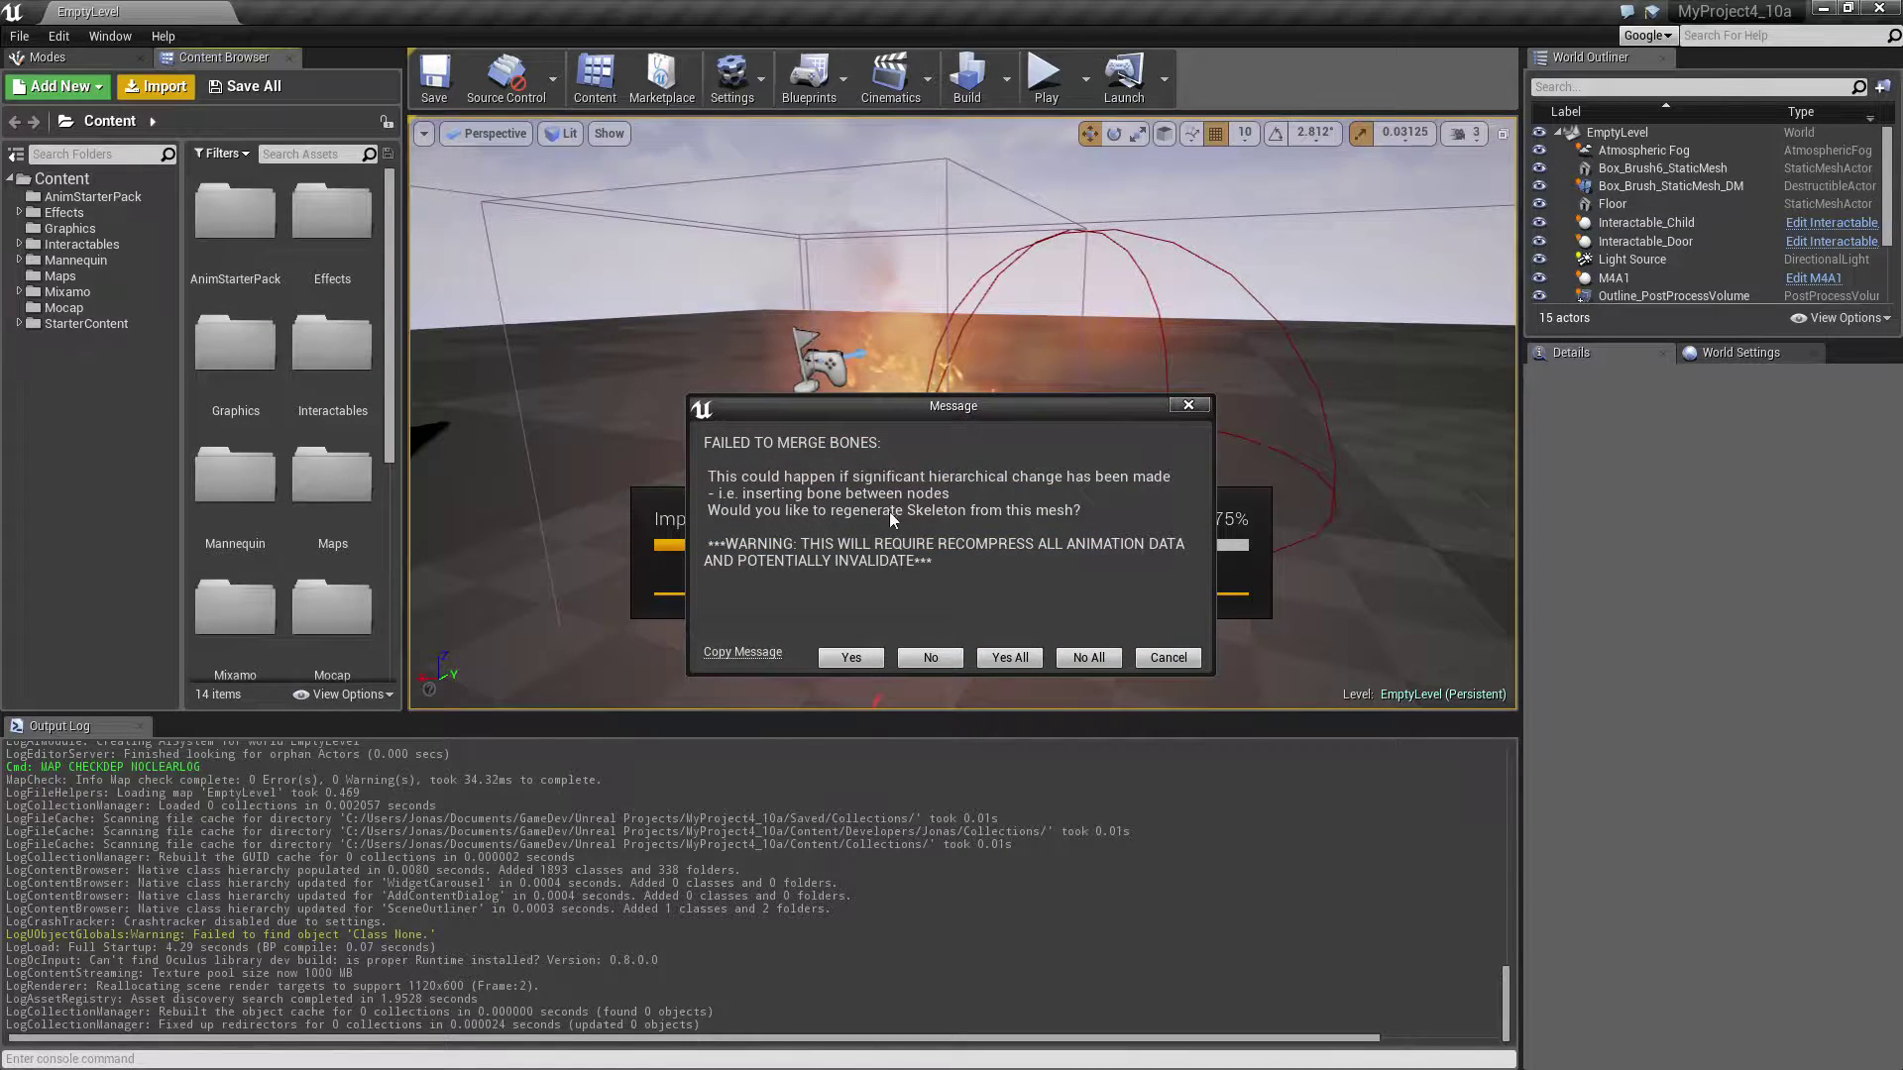
pyautogui.click(1090, 659)
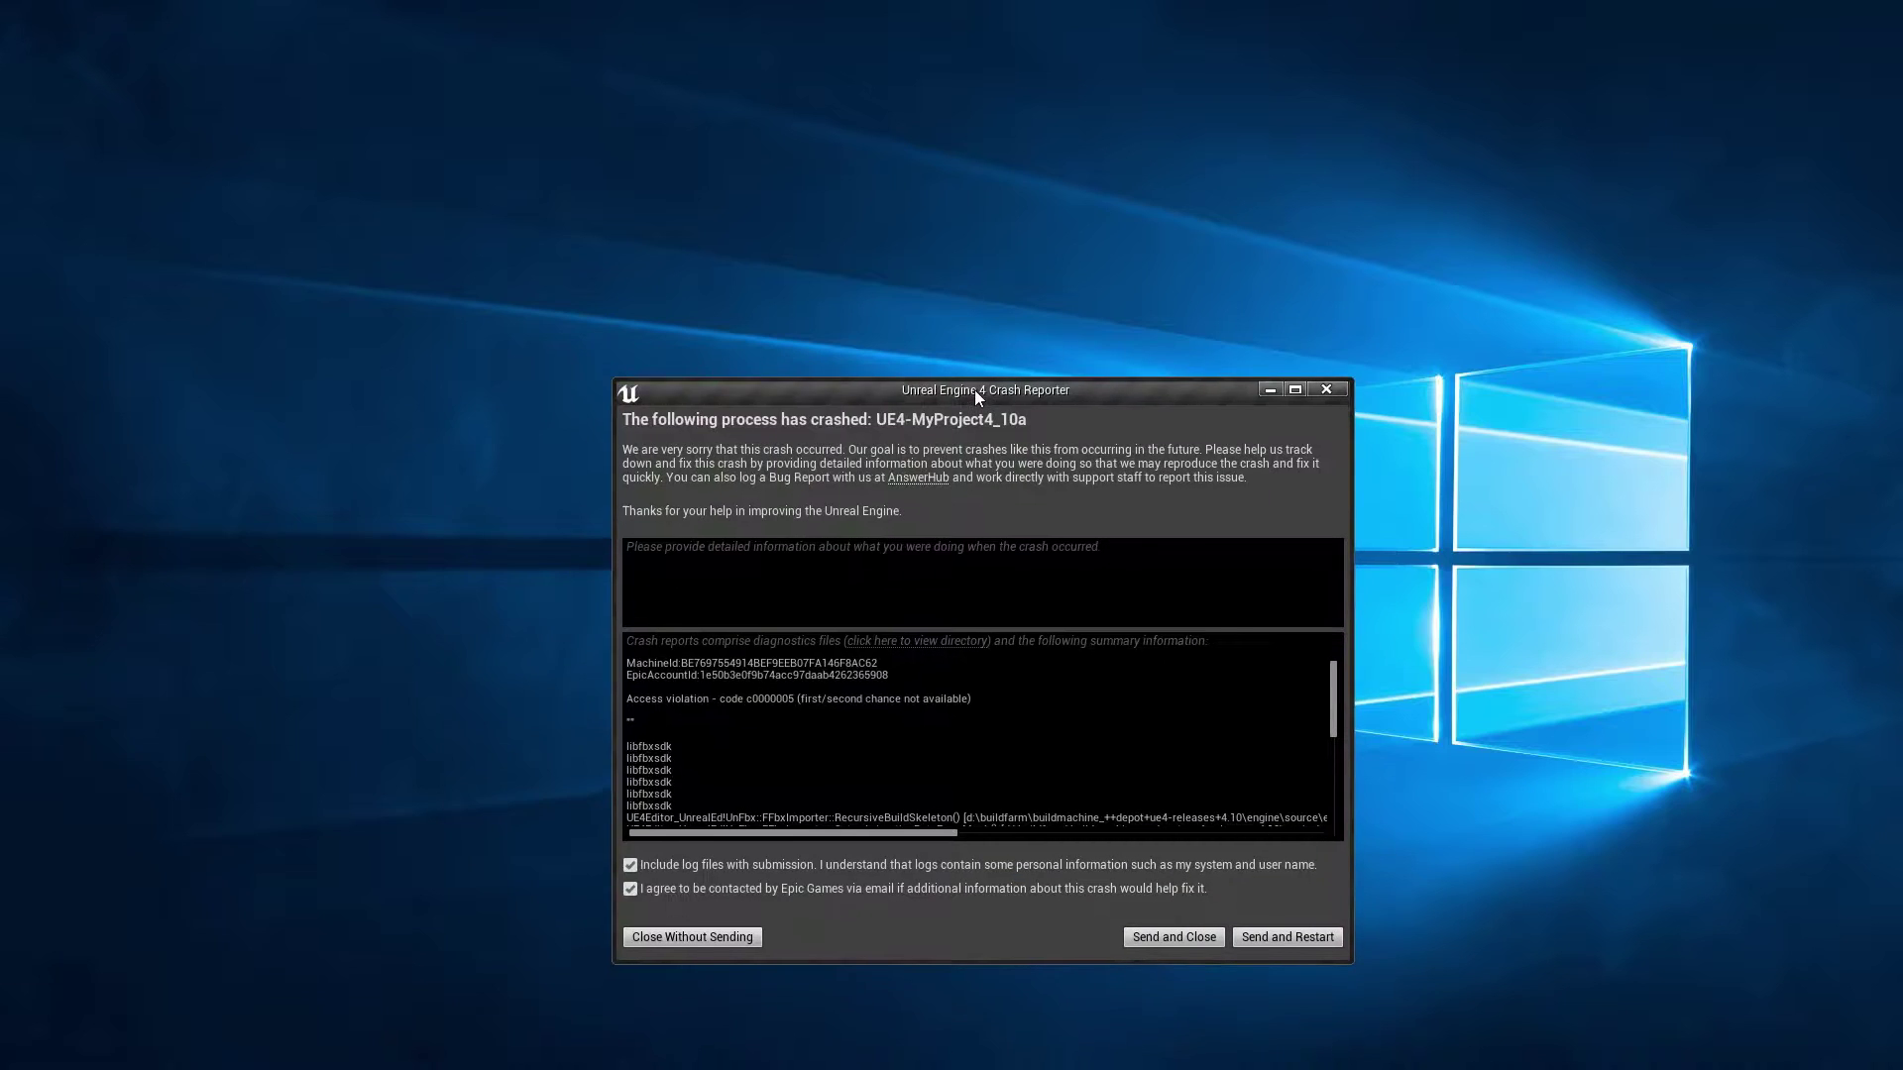
# - Send the crash report and relaunch Unreal Engine 4.10.0 with the launcher window minimized
pyautogui.click(1181, 942)
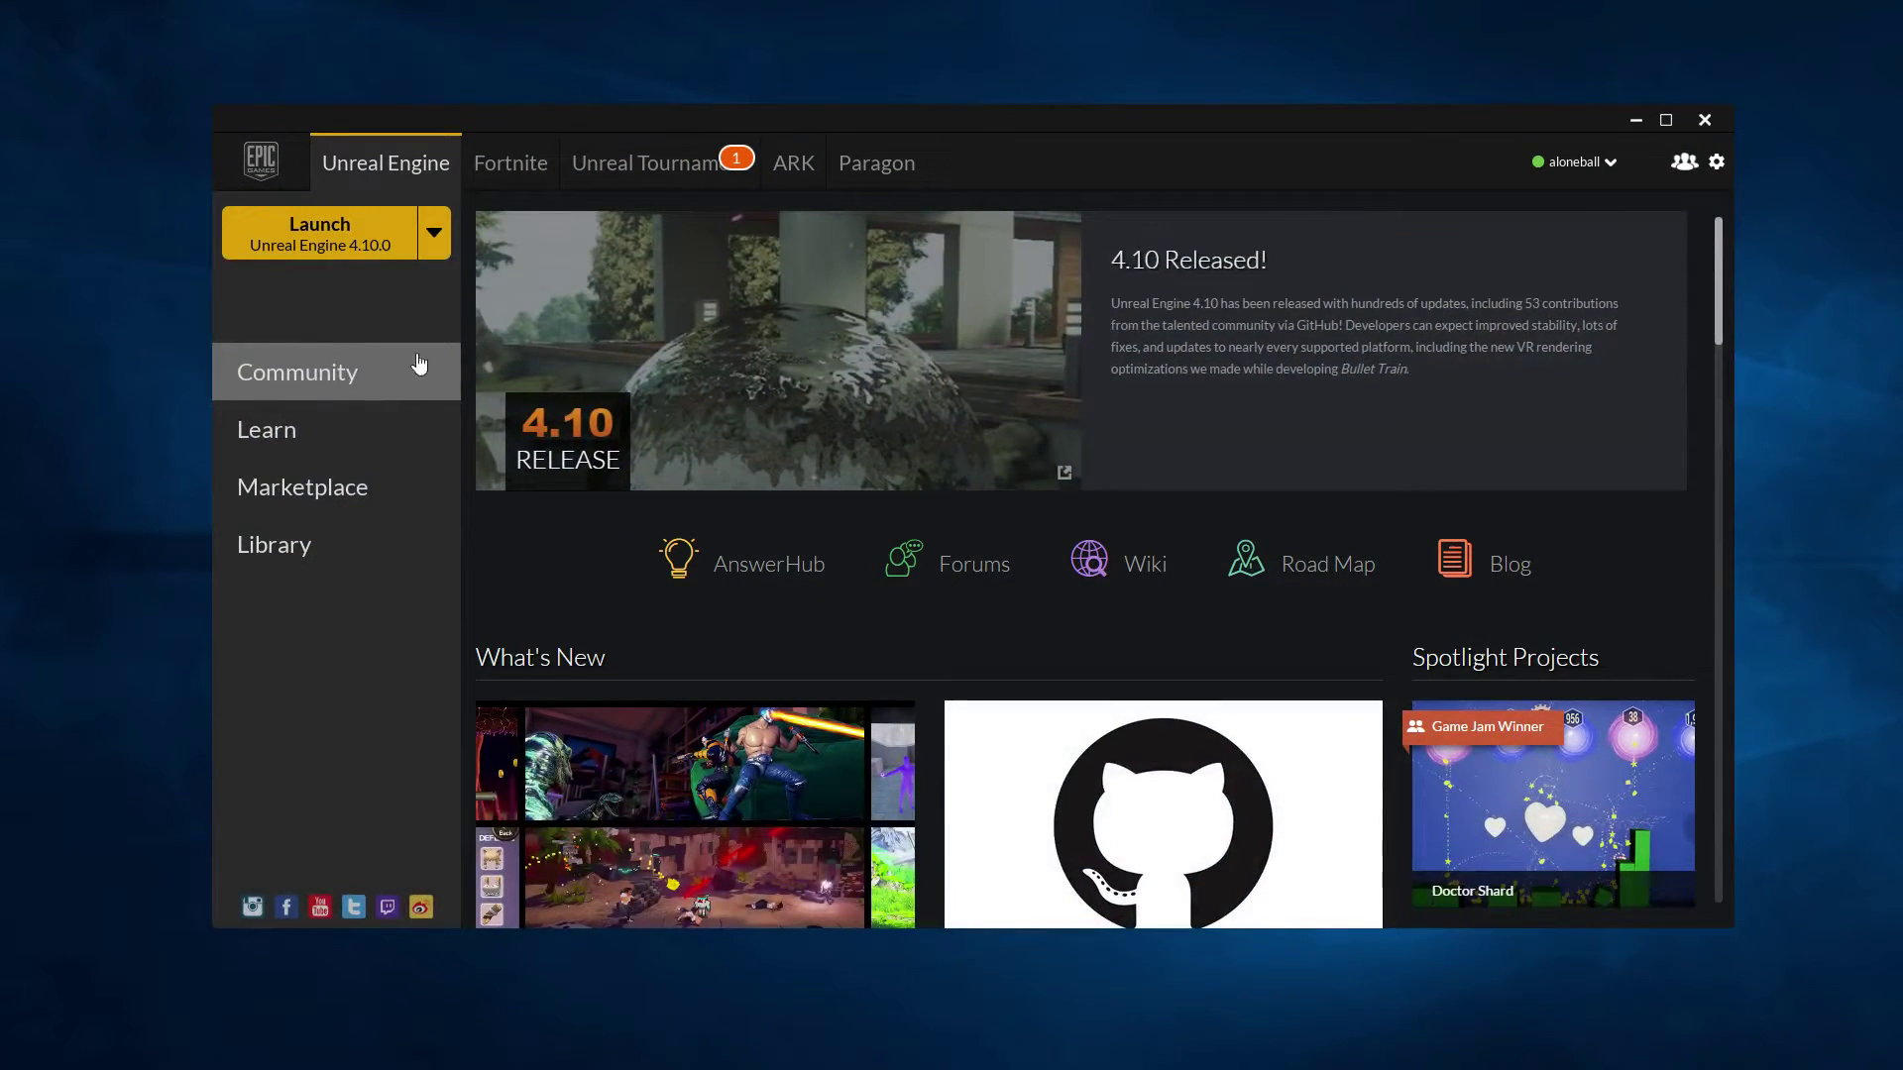
pyautogui.click(363, 236)
pyautogui.click(1636, 120)
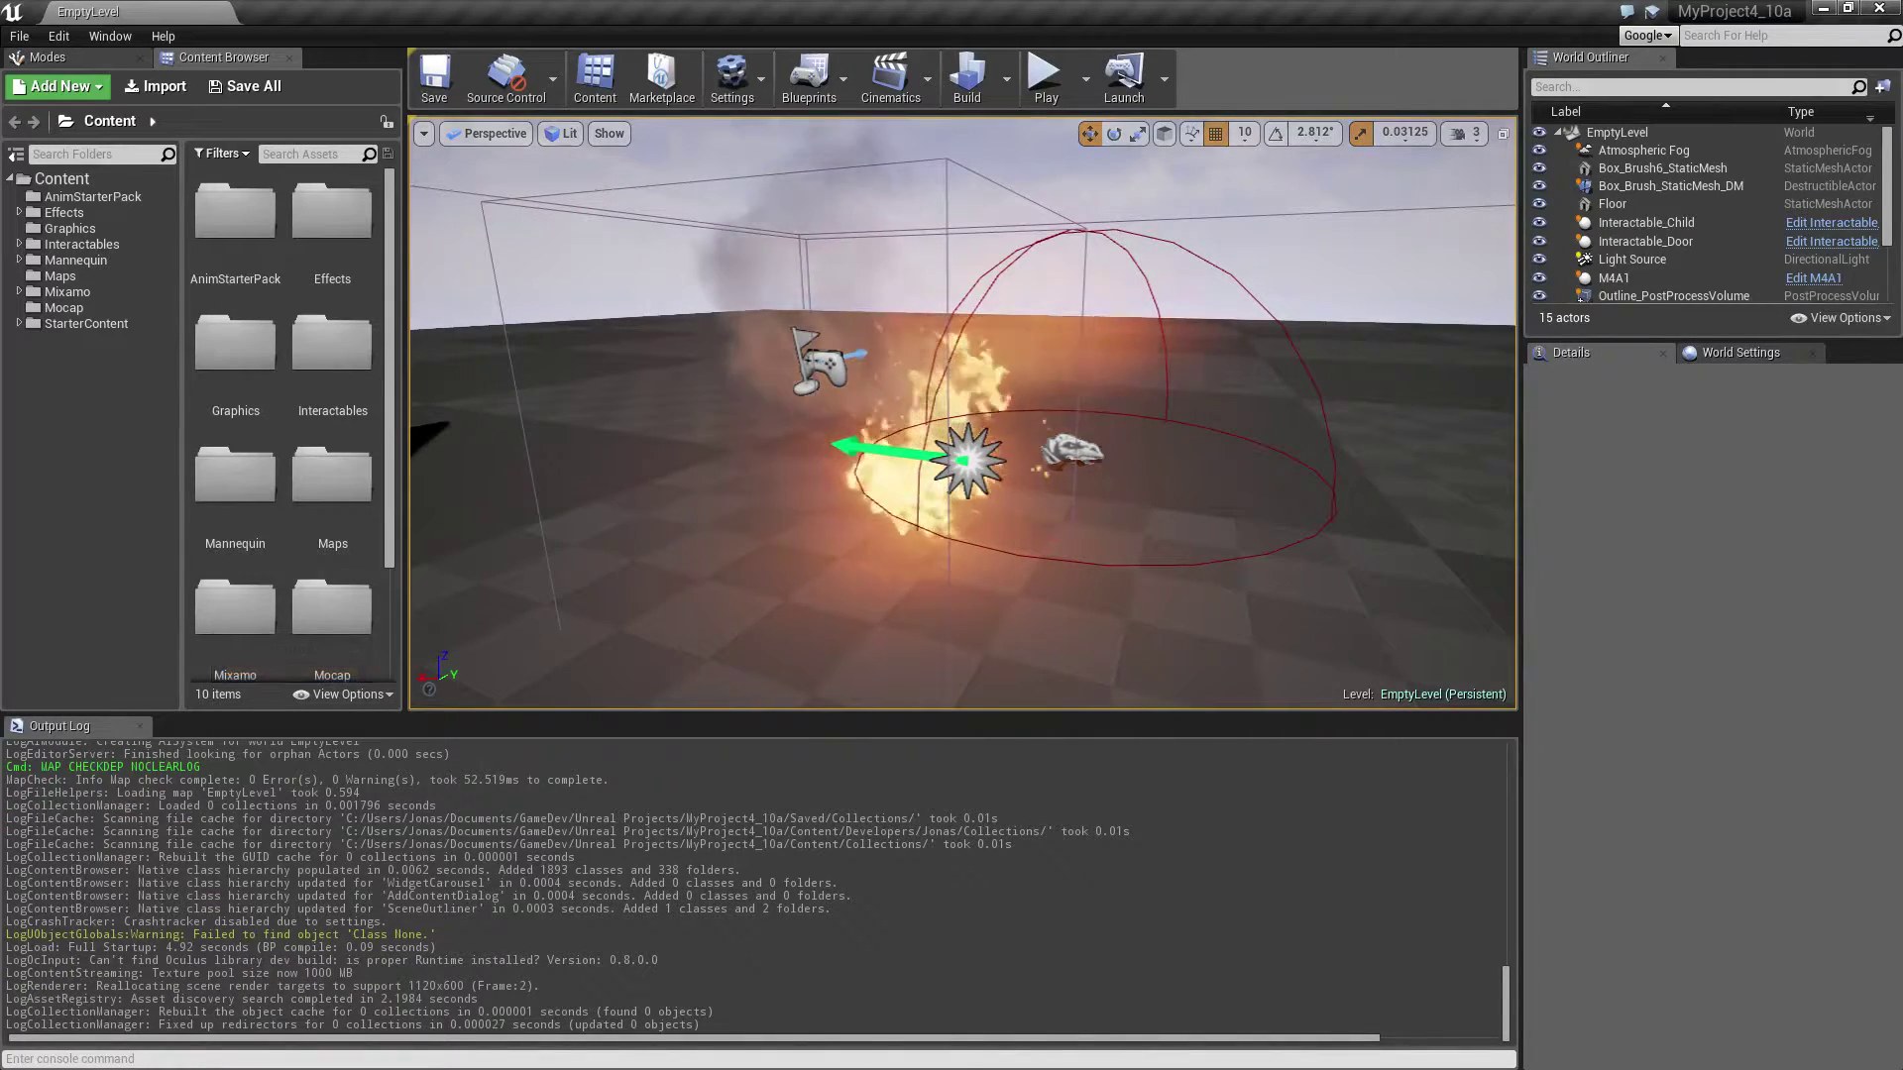
# - Create a new folder named Mocap_tutorial inside the Content folder
pyautogui.click(64, 181)
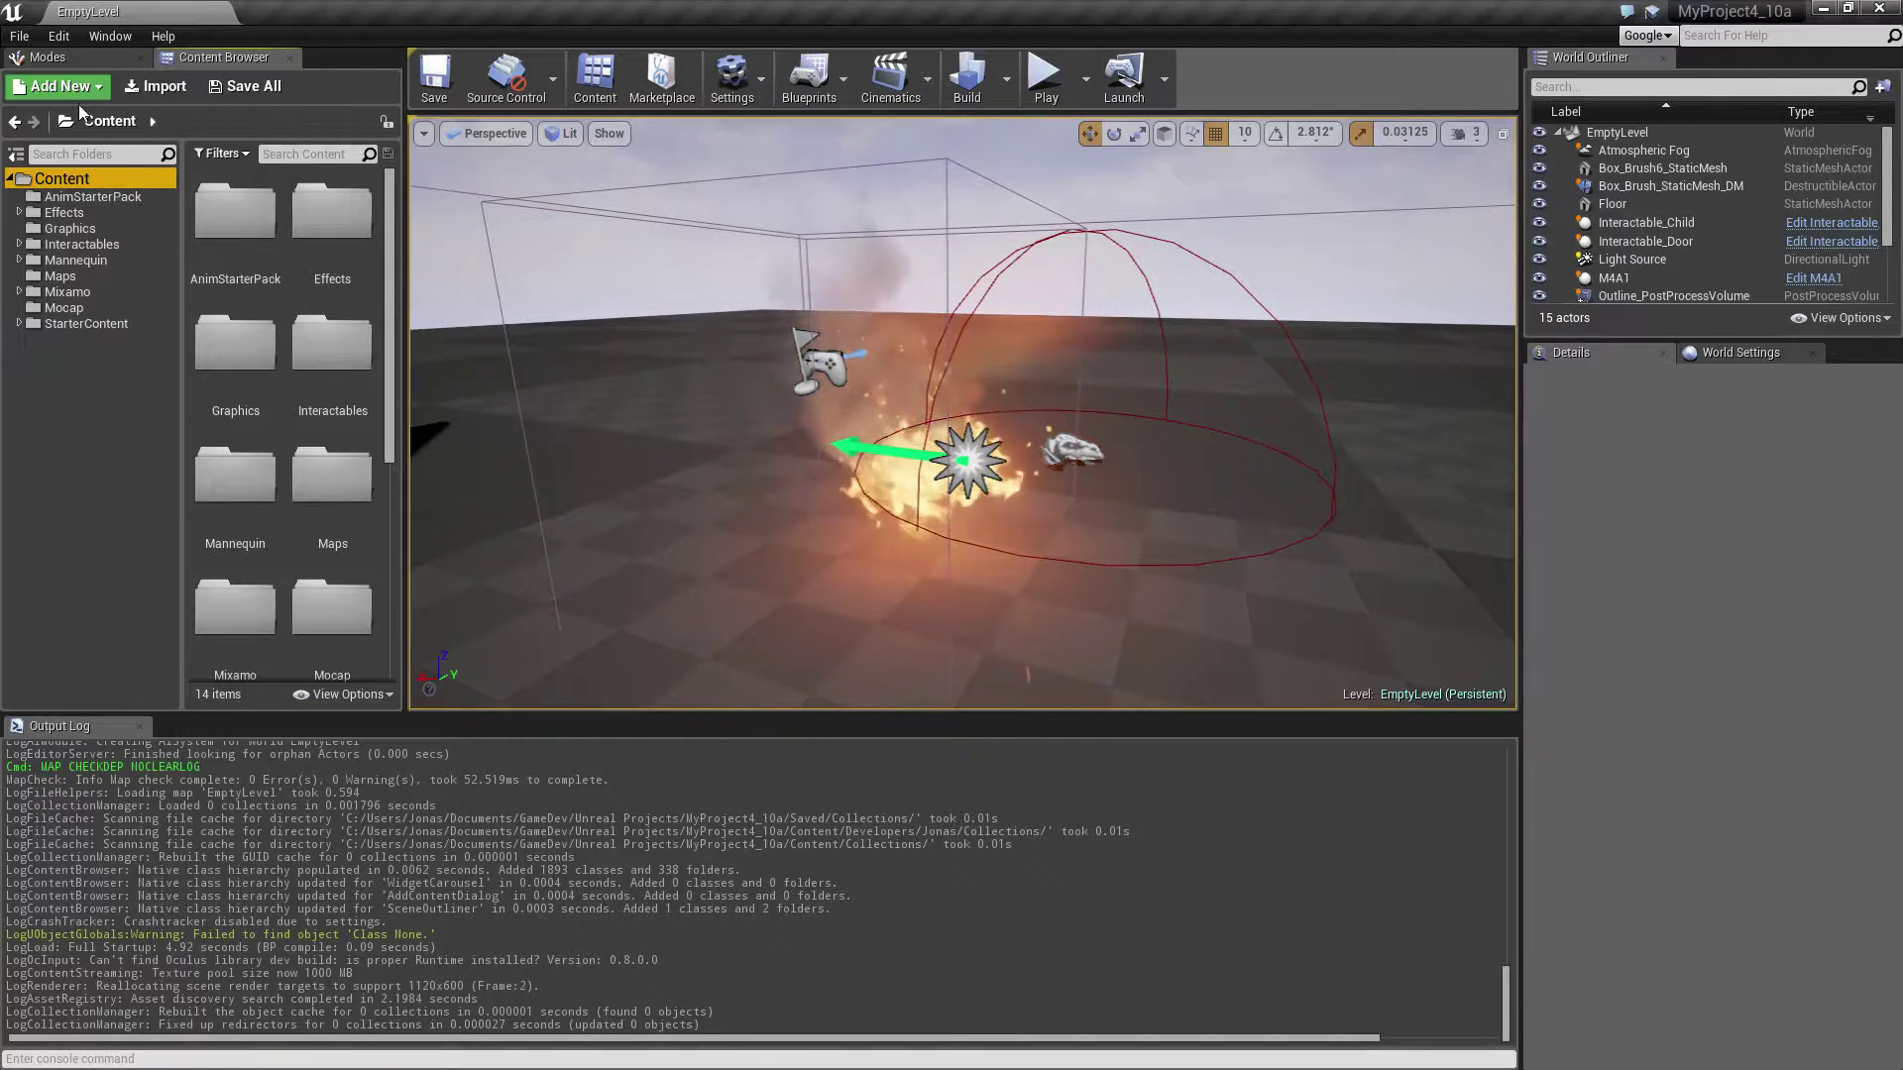
pyautogui.rightClick(77, 180)
pyautogui.click(147, 192)
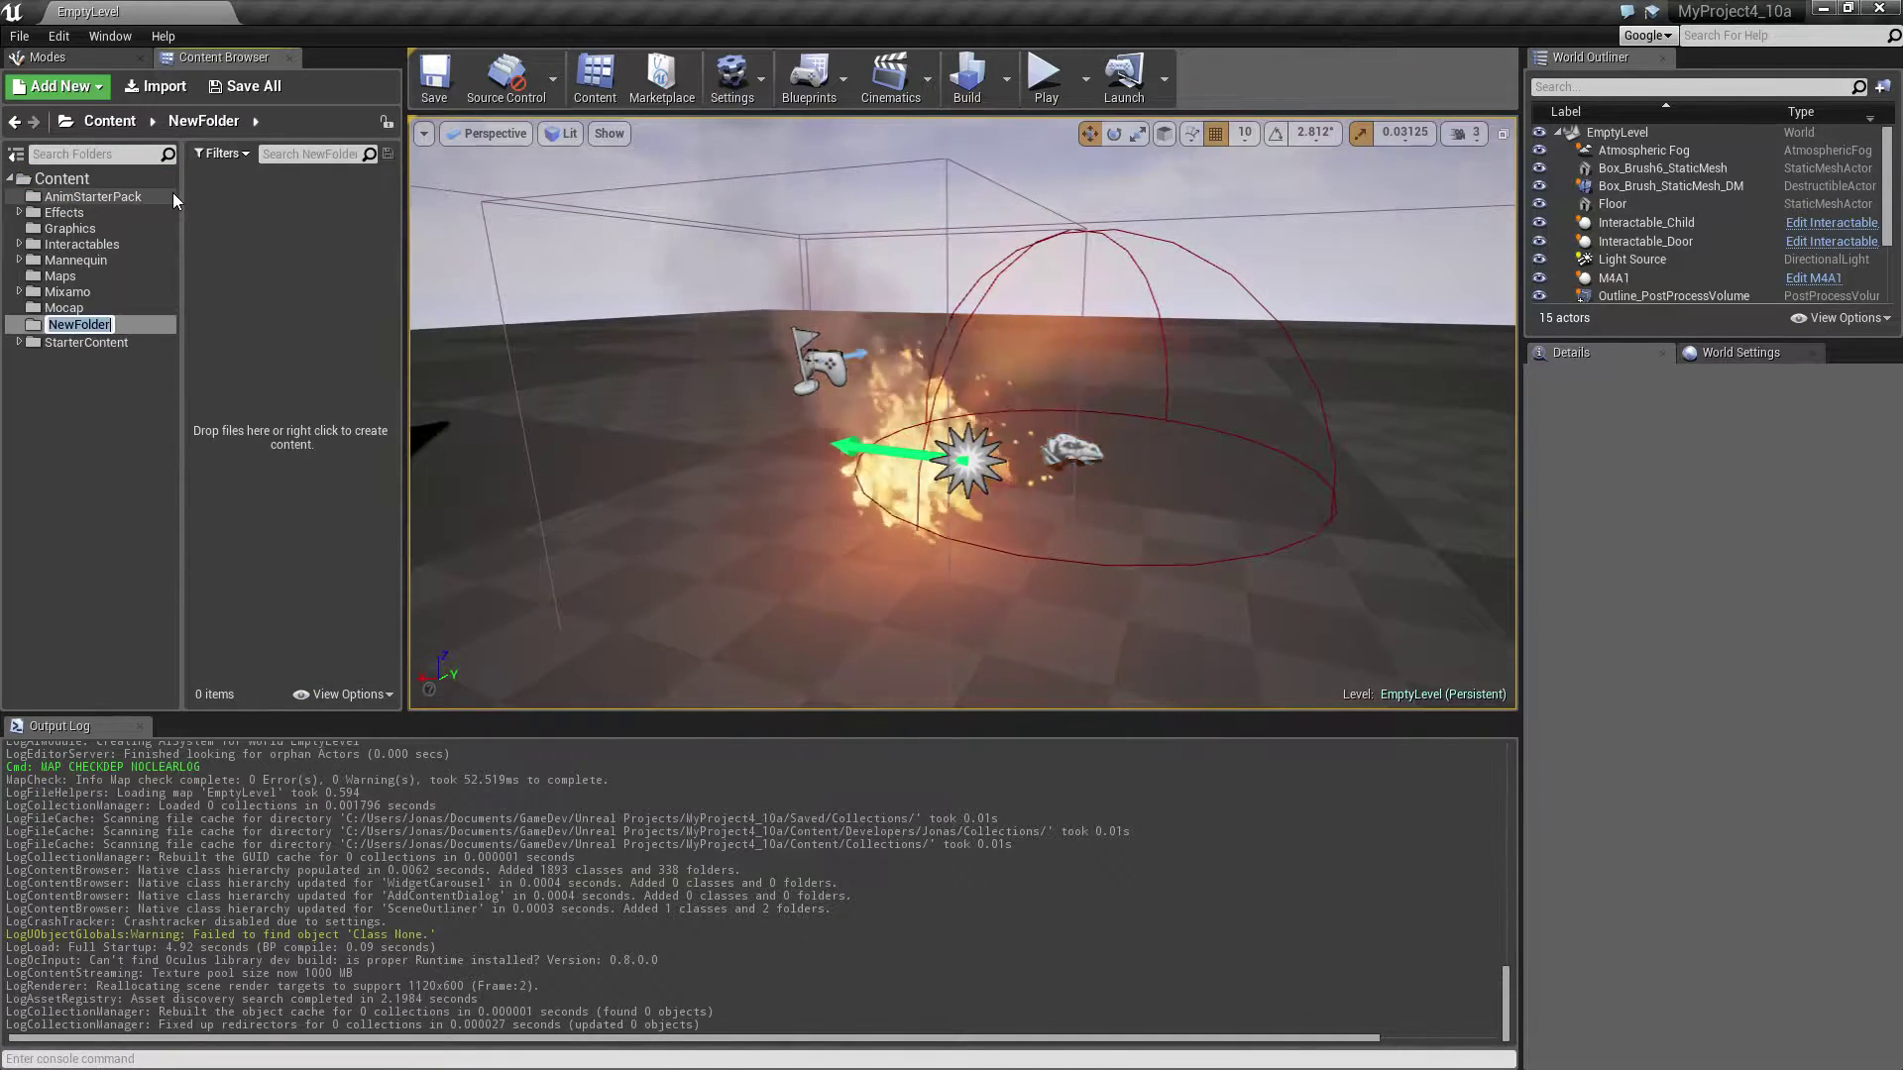
pyautogui.write('Mo')
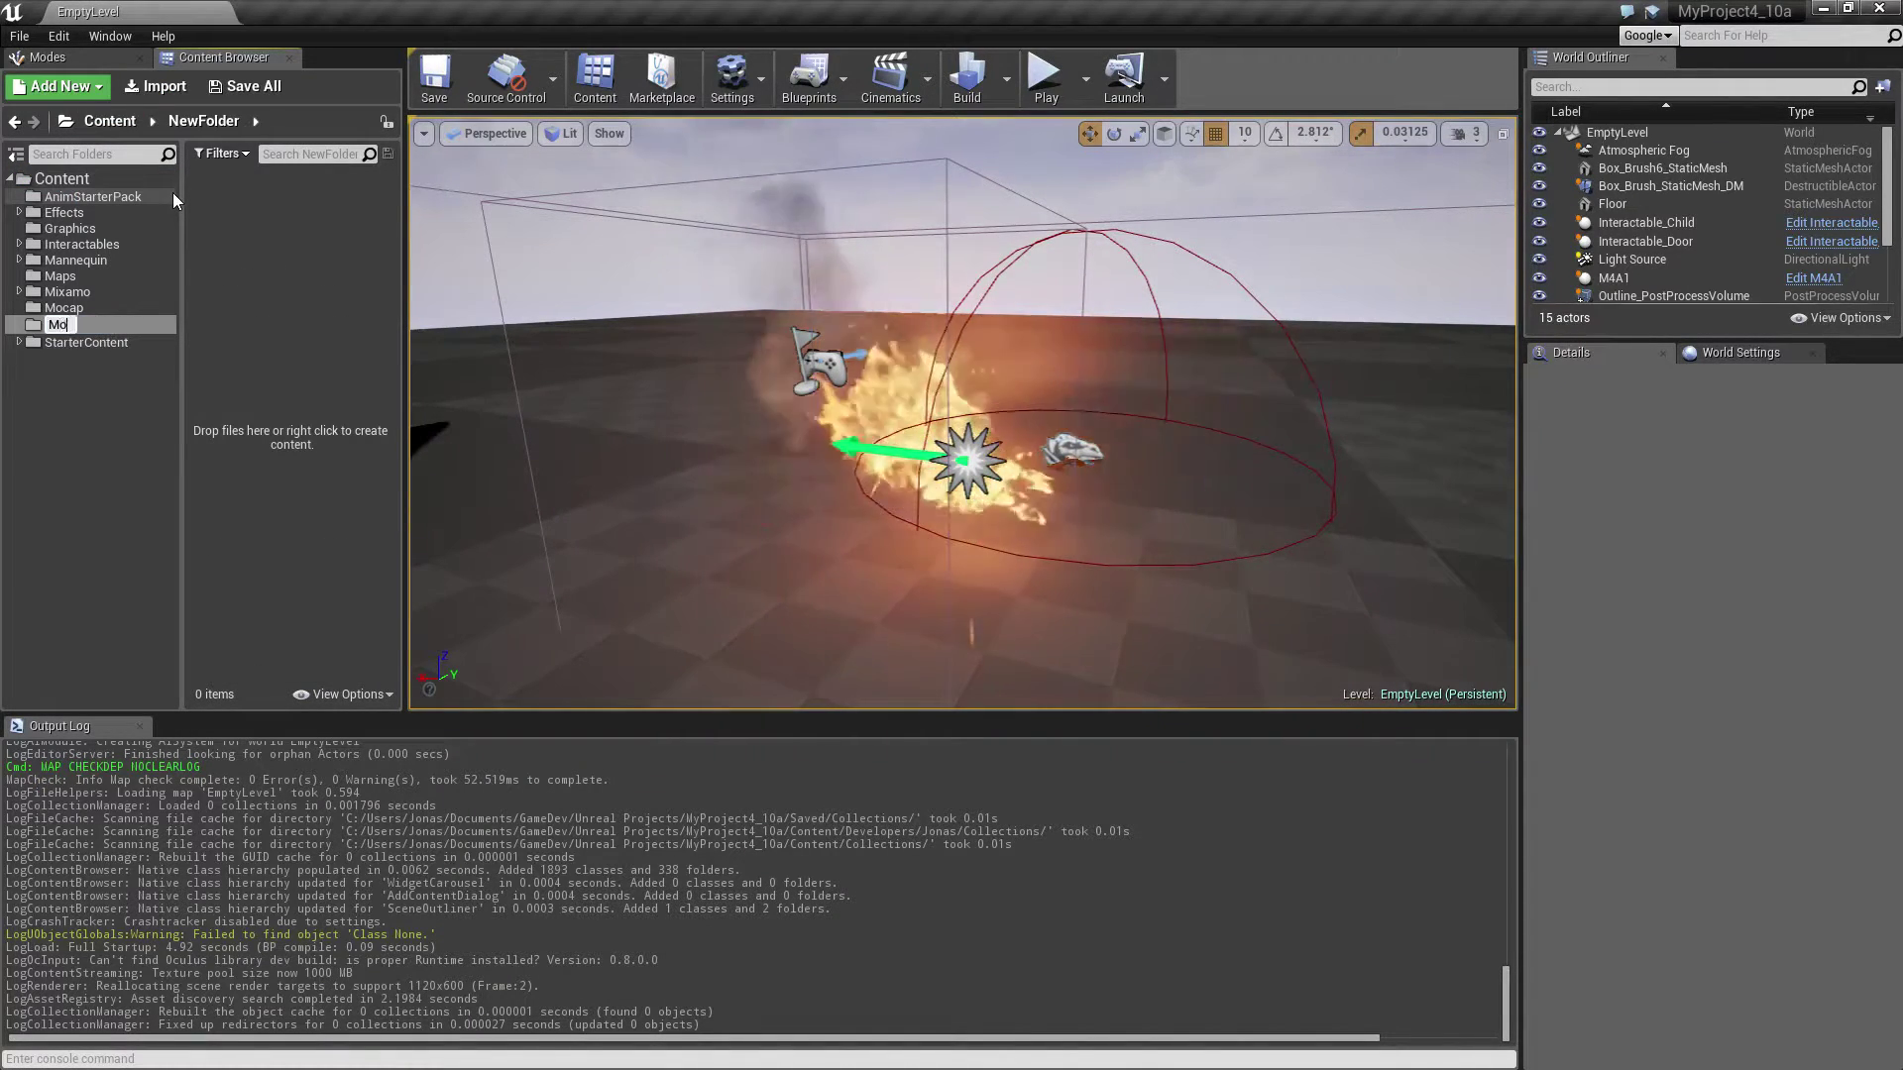
pyautogui.write('cap_tu')
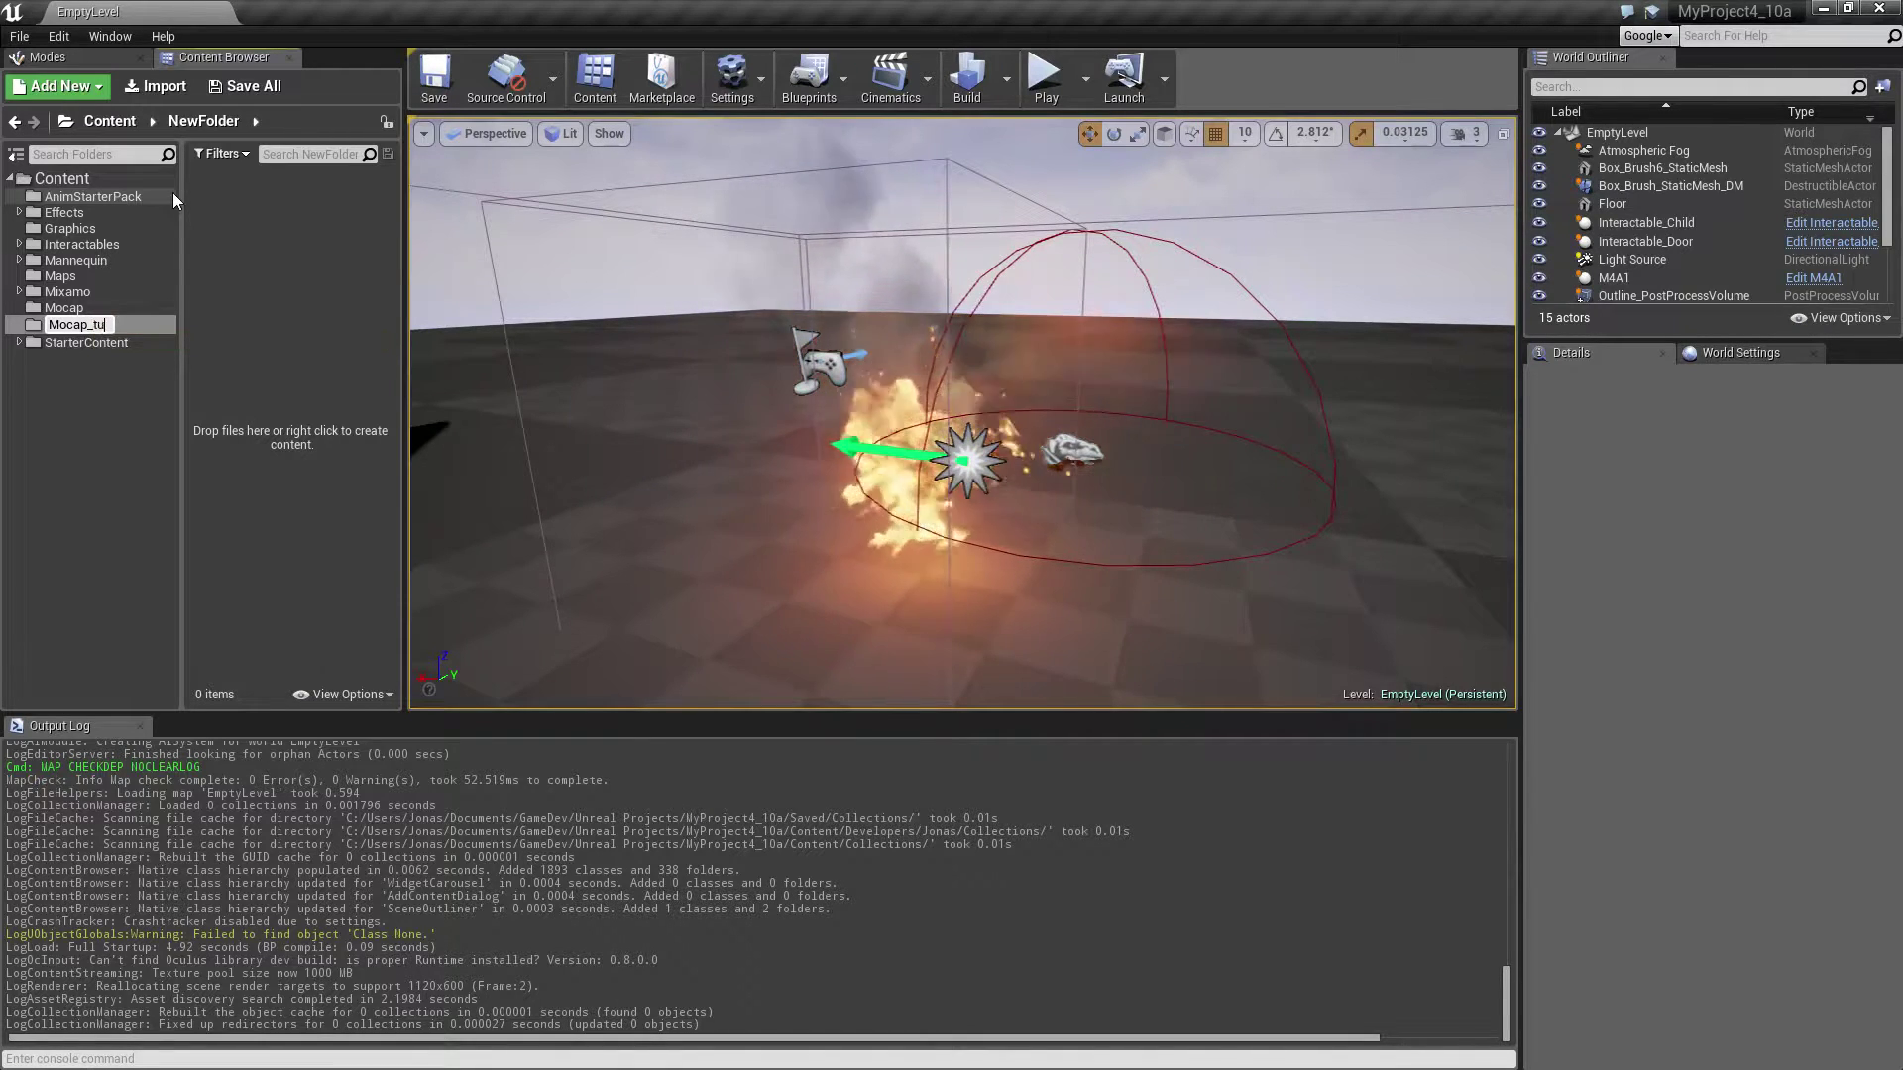
pyautogui.write('torial')
pyautogui.press('Return')
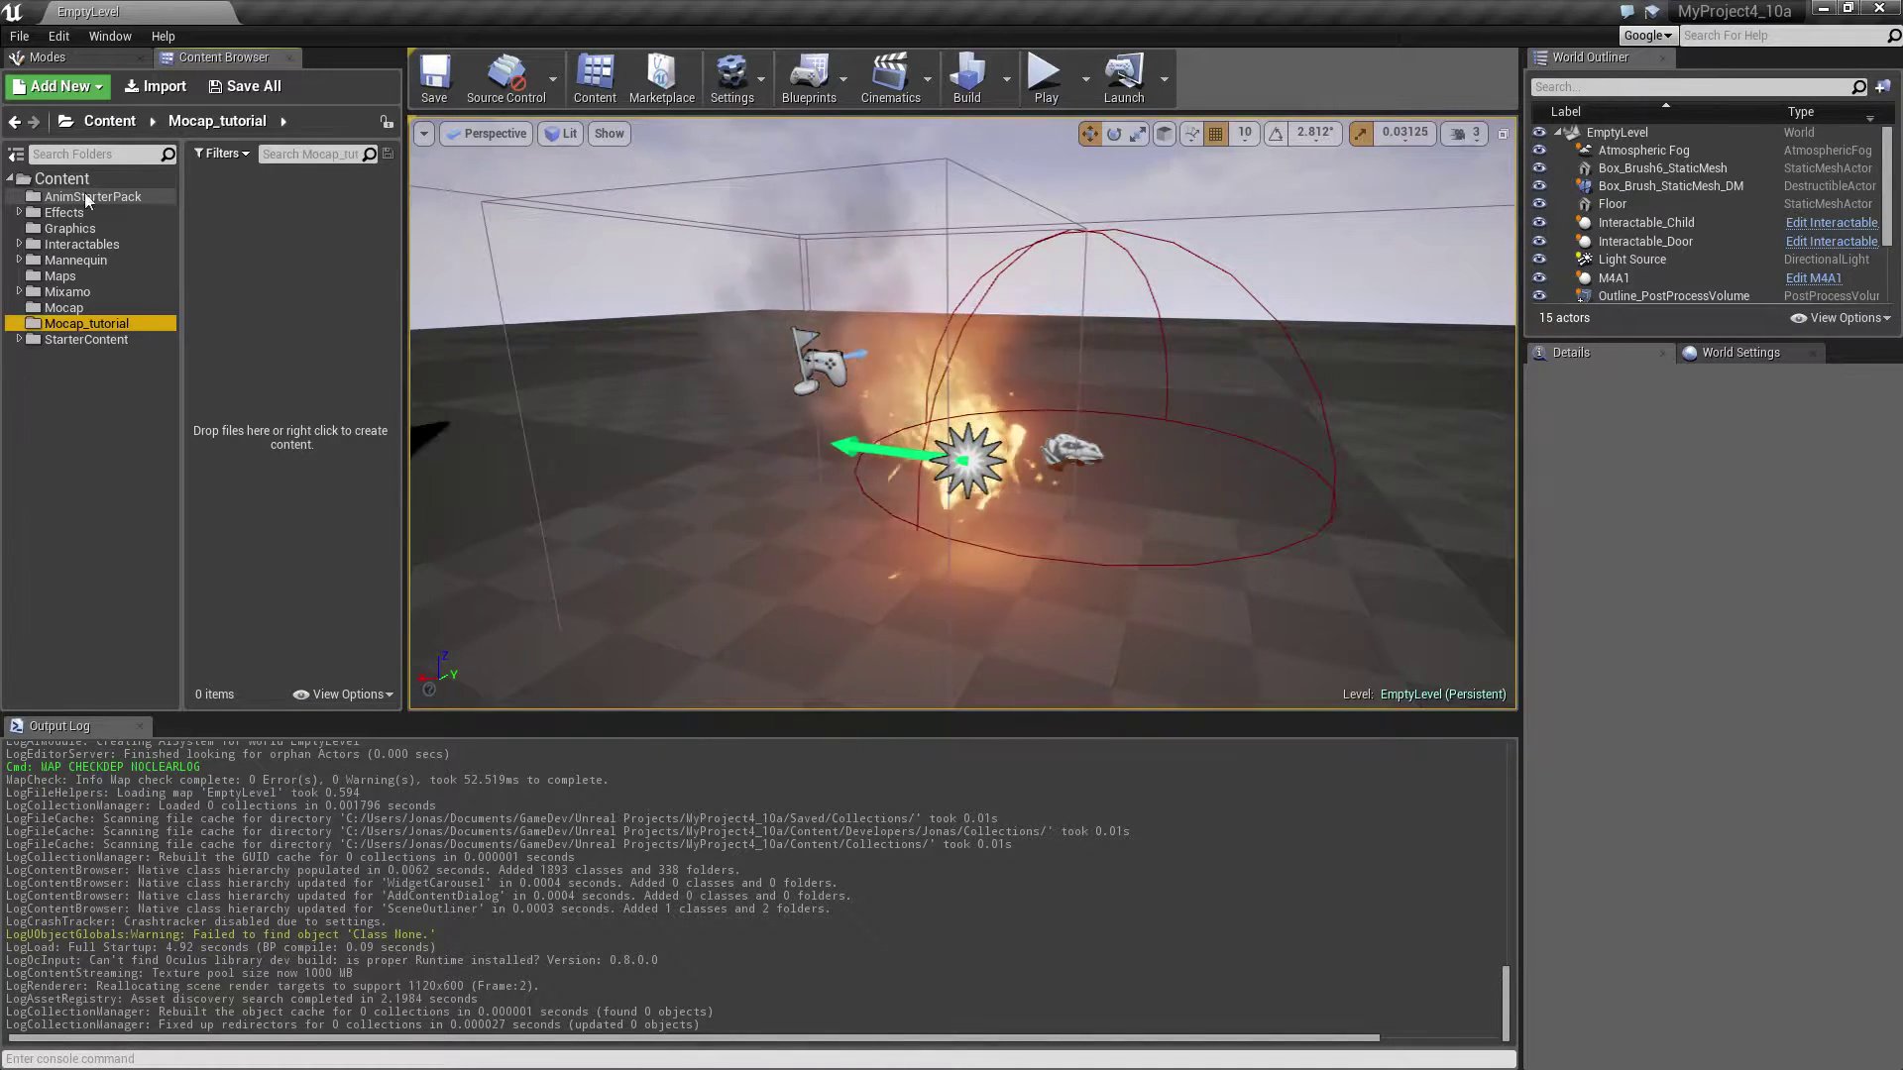
# - Choose the Mike FBX file from the Characters/Mike folder for import into Mocap_tutorial
pyautogui.click(147, 89)
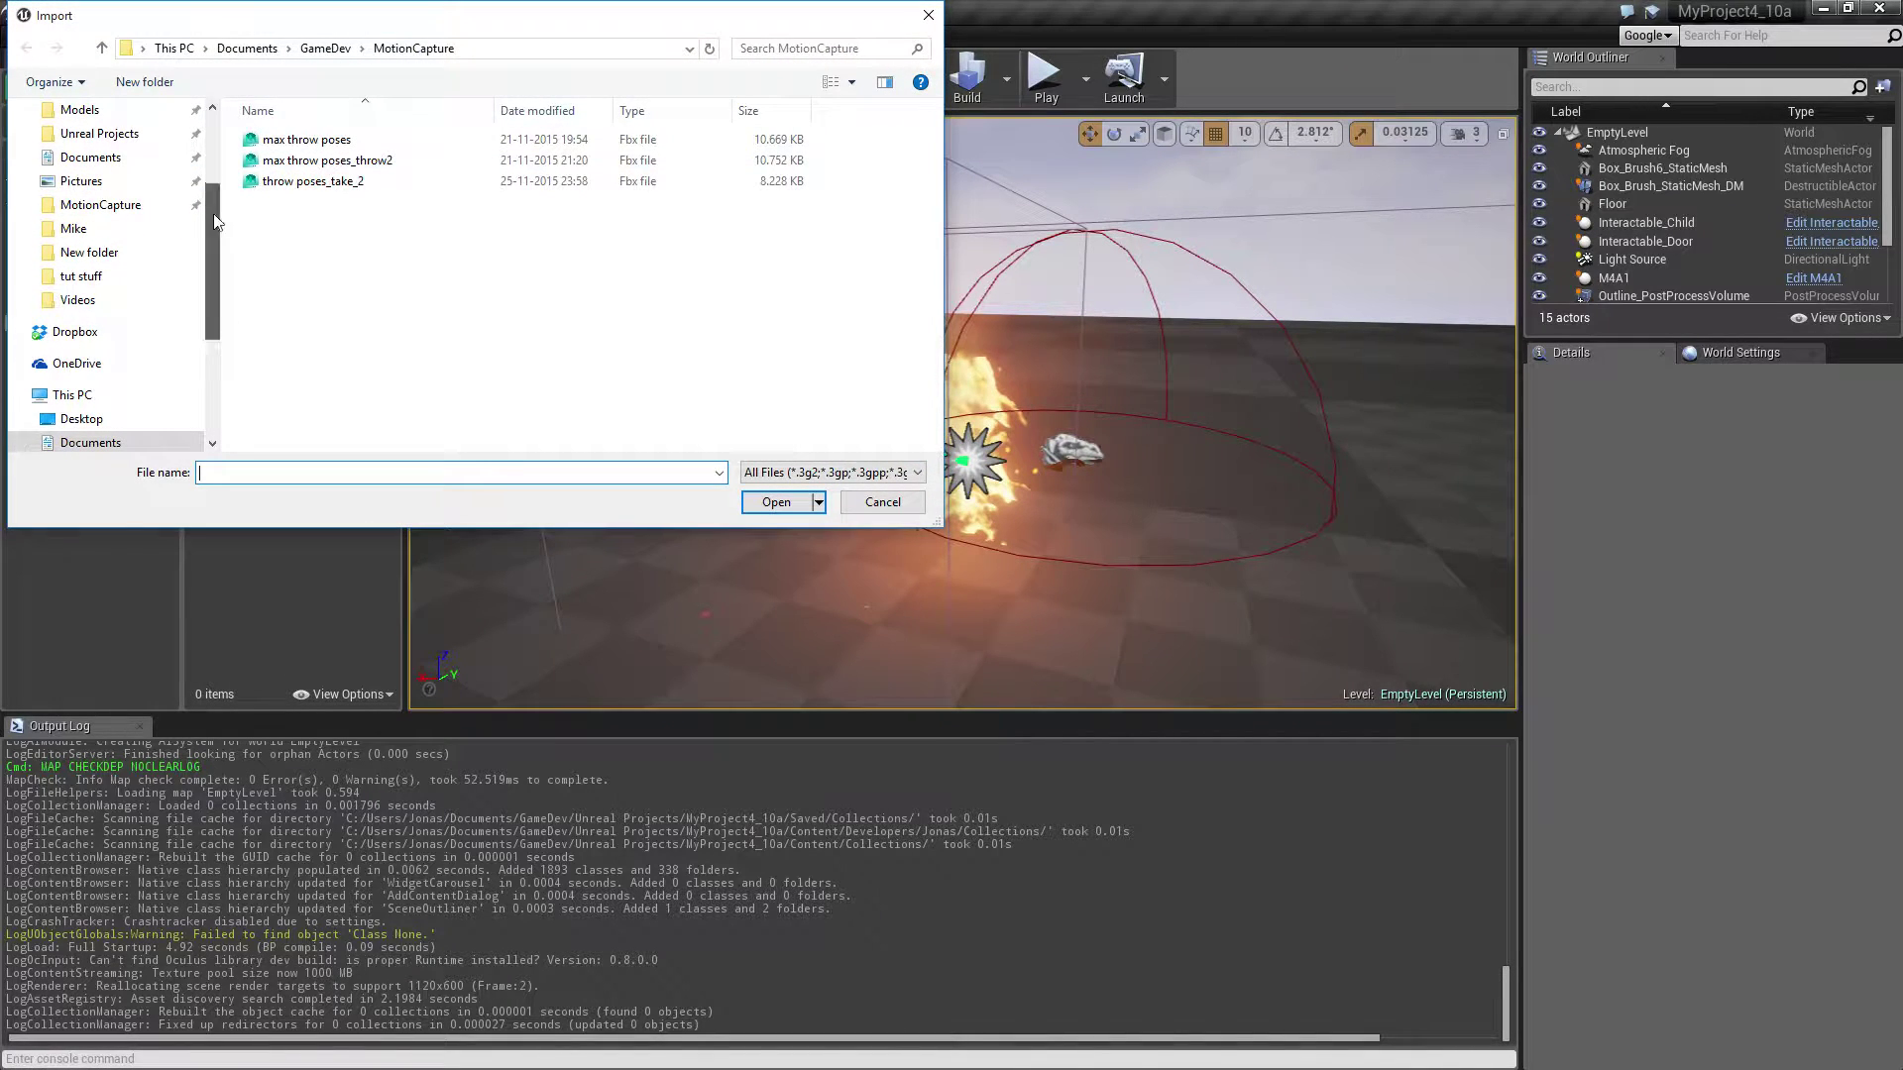
pyautogui.scroll(1, 129, 172)
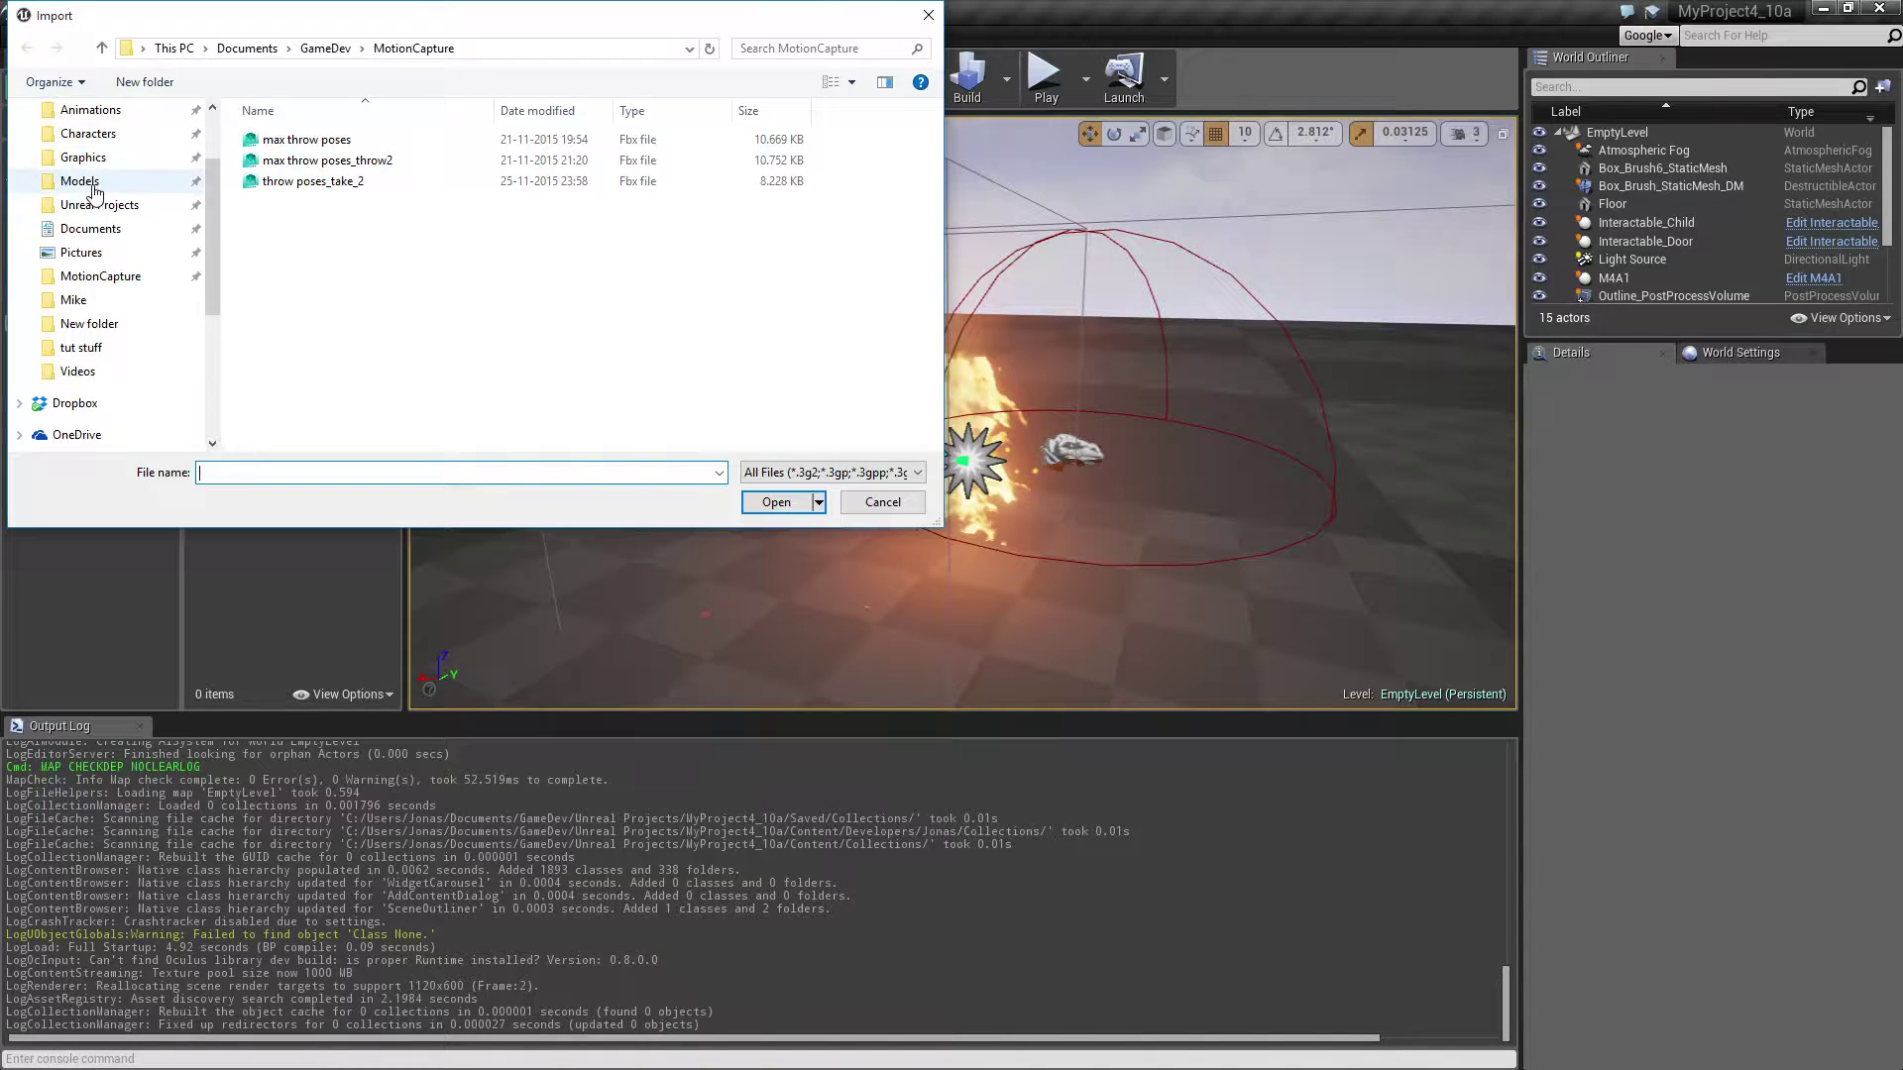
pyautogui.click(87, 133)
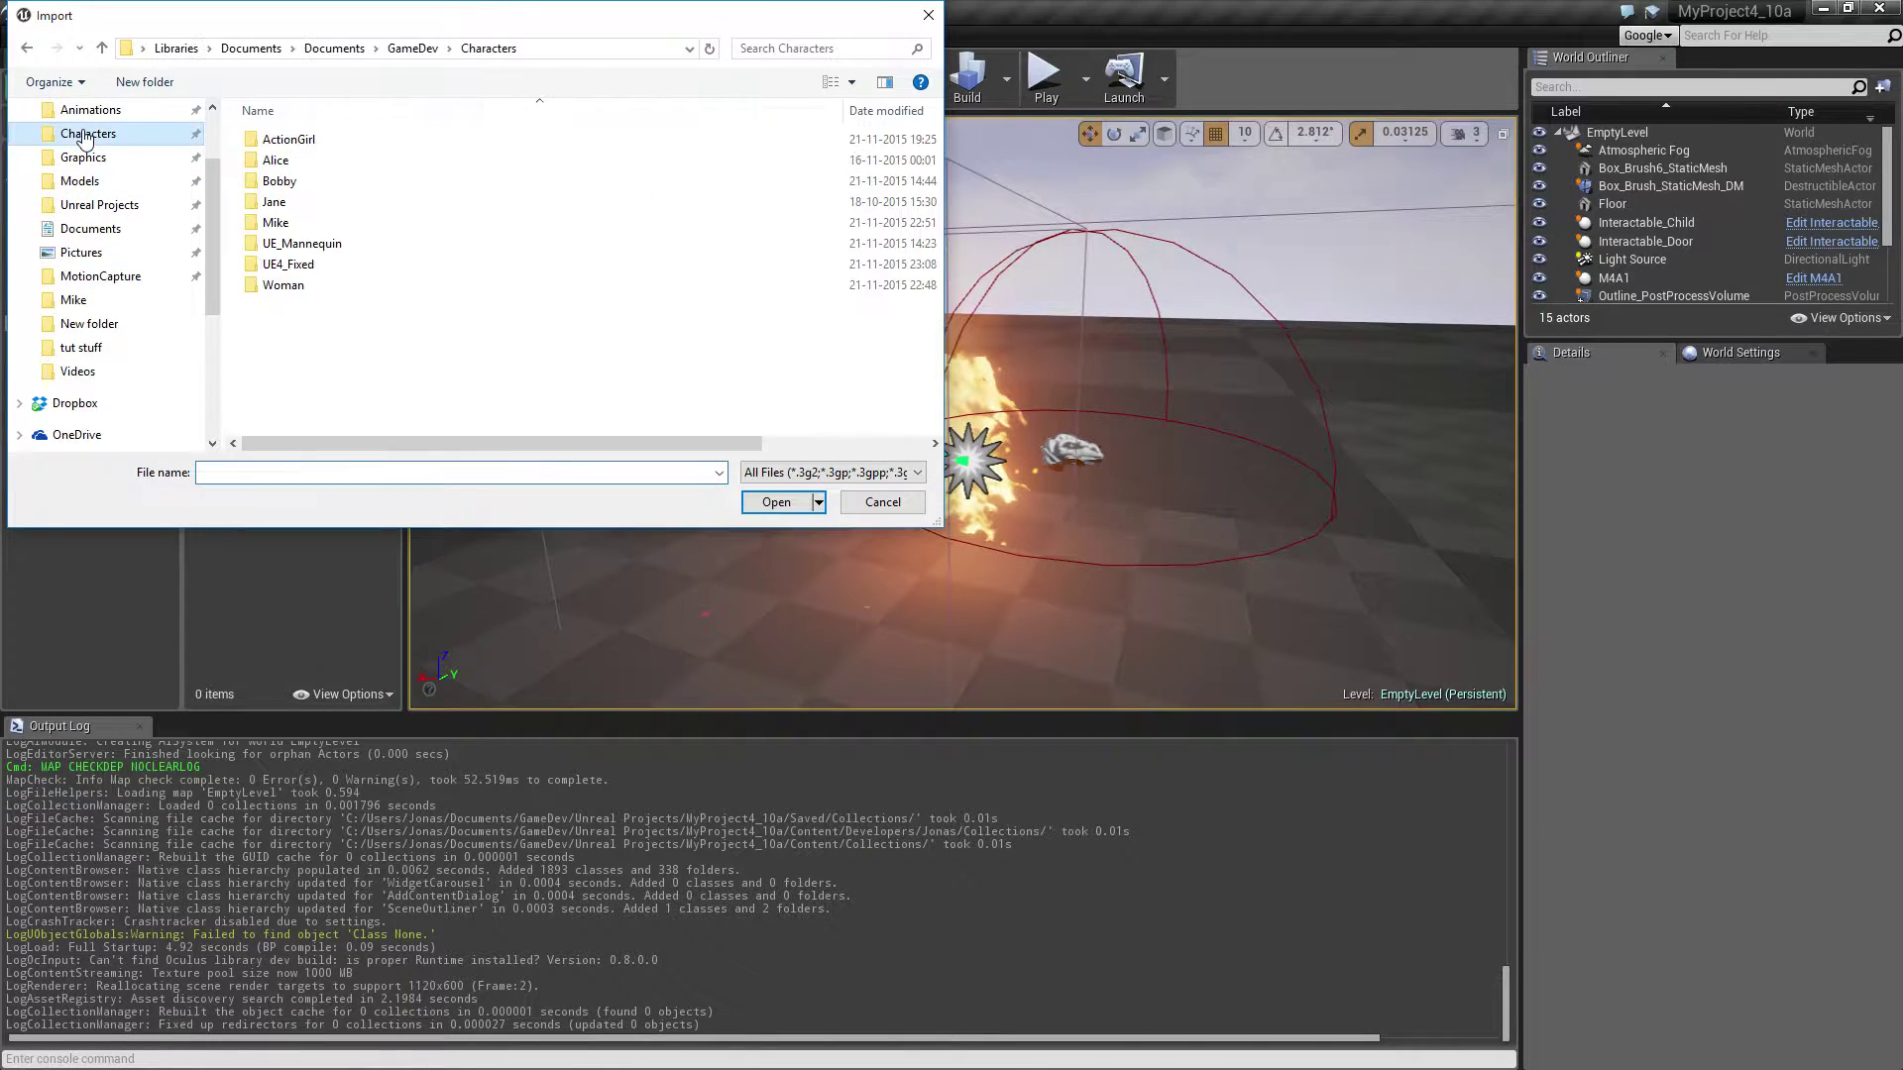
pyautogui.doubleClick(275, 222)
pyautogui.click(278, 182)
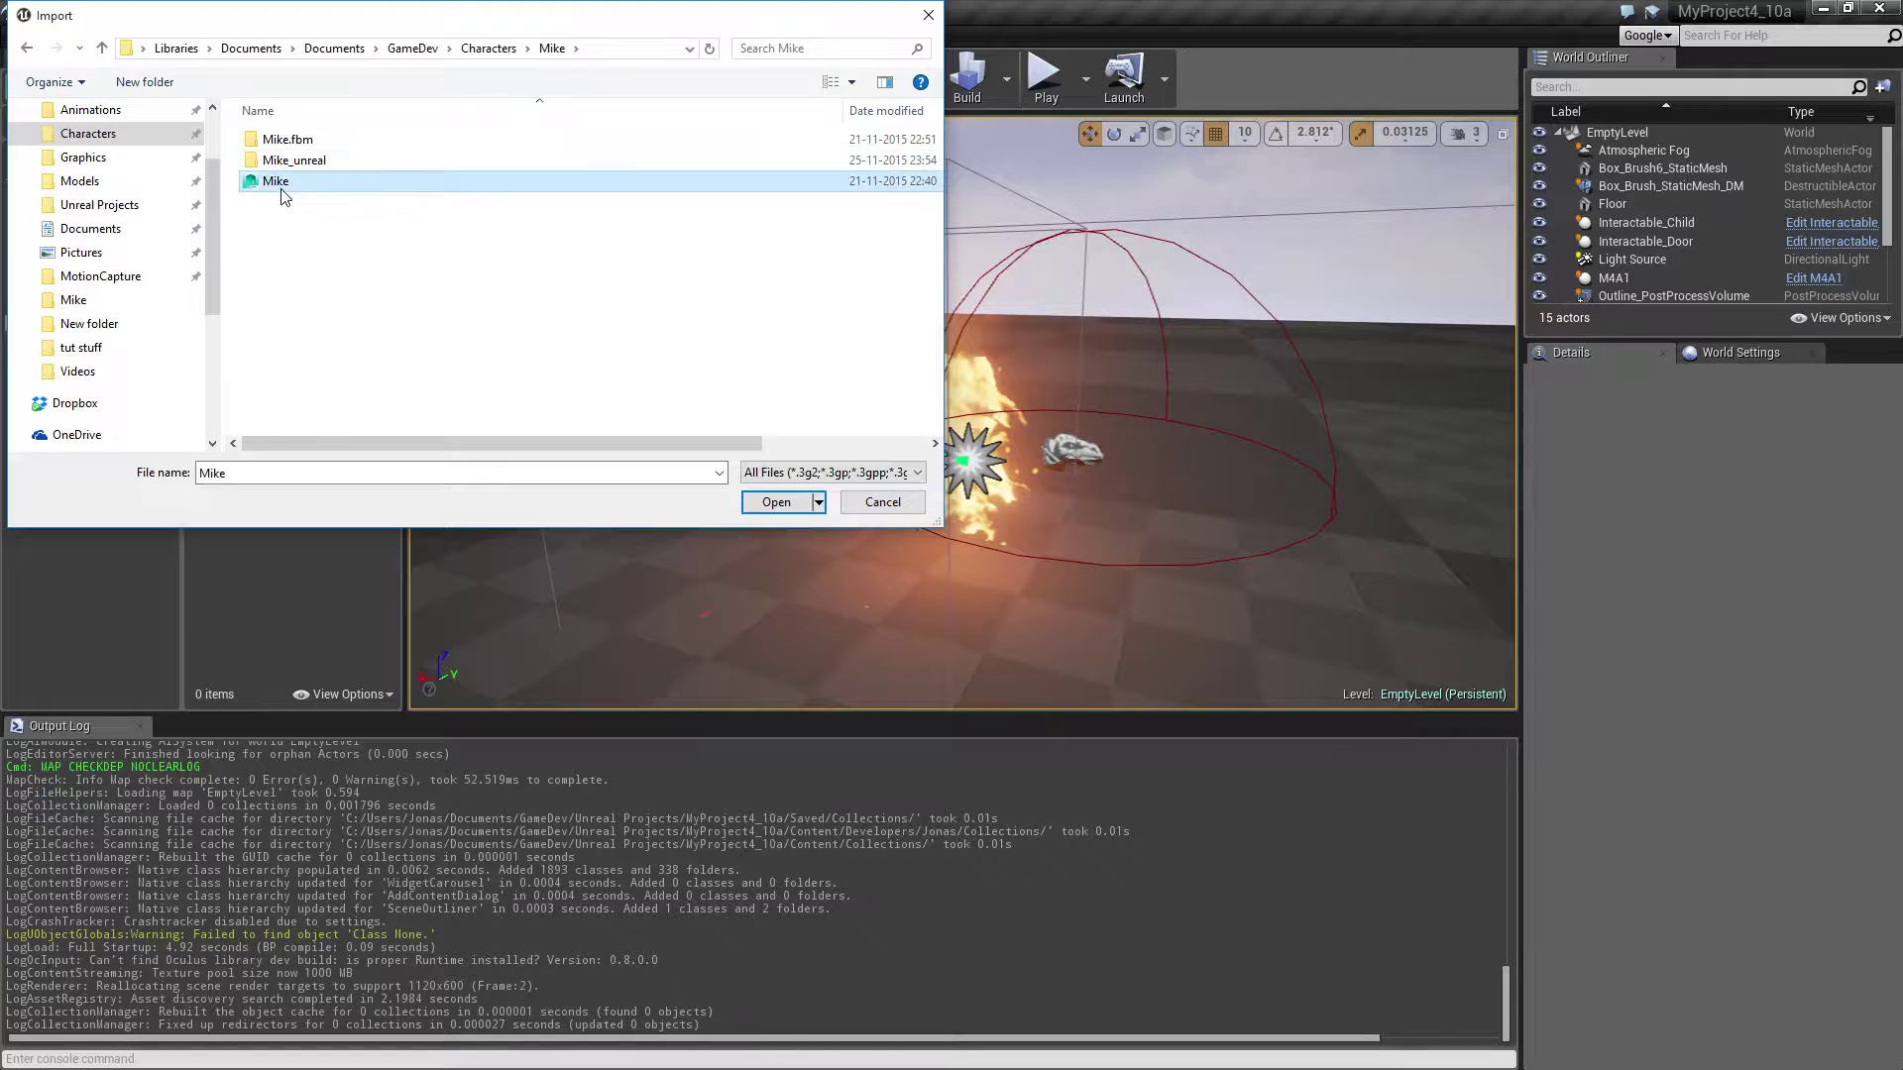
pyautogui.click(776, 503)
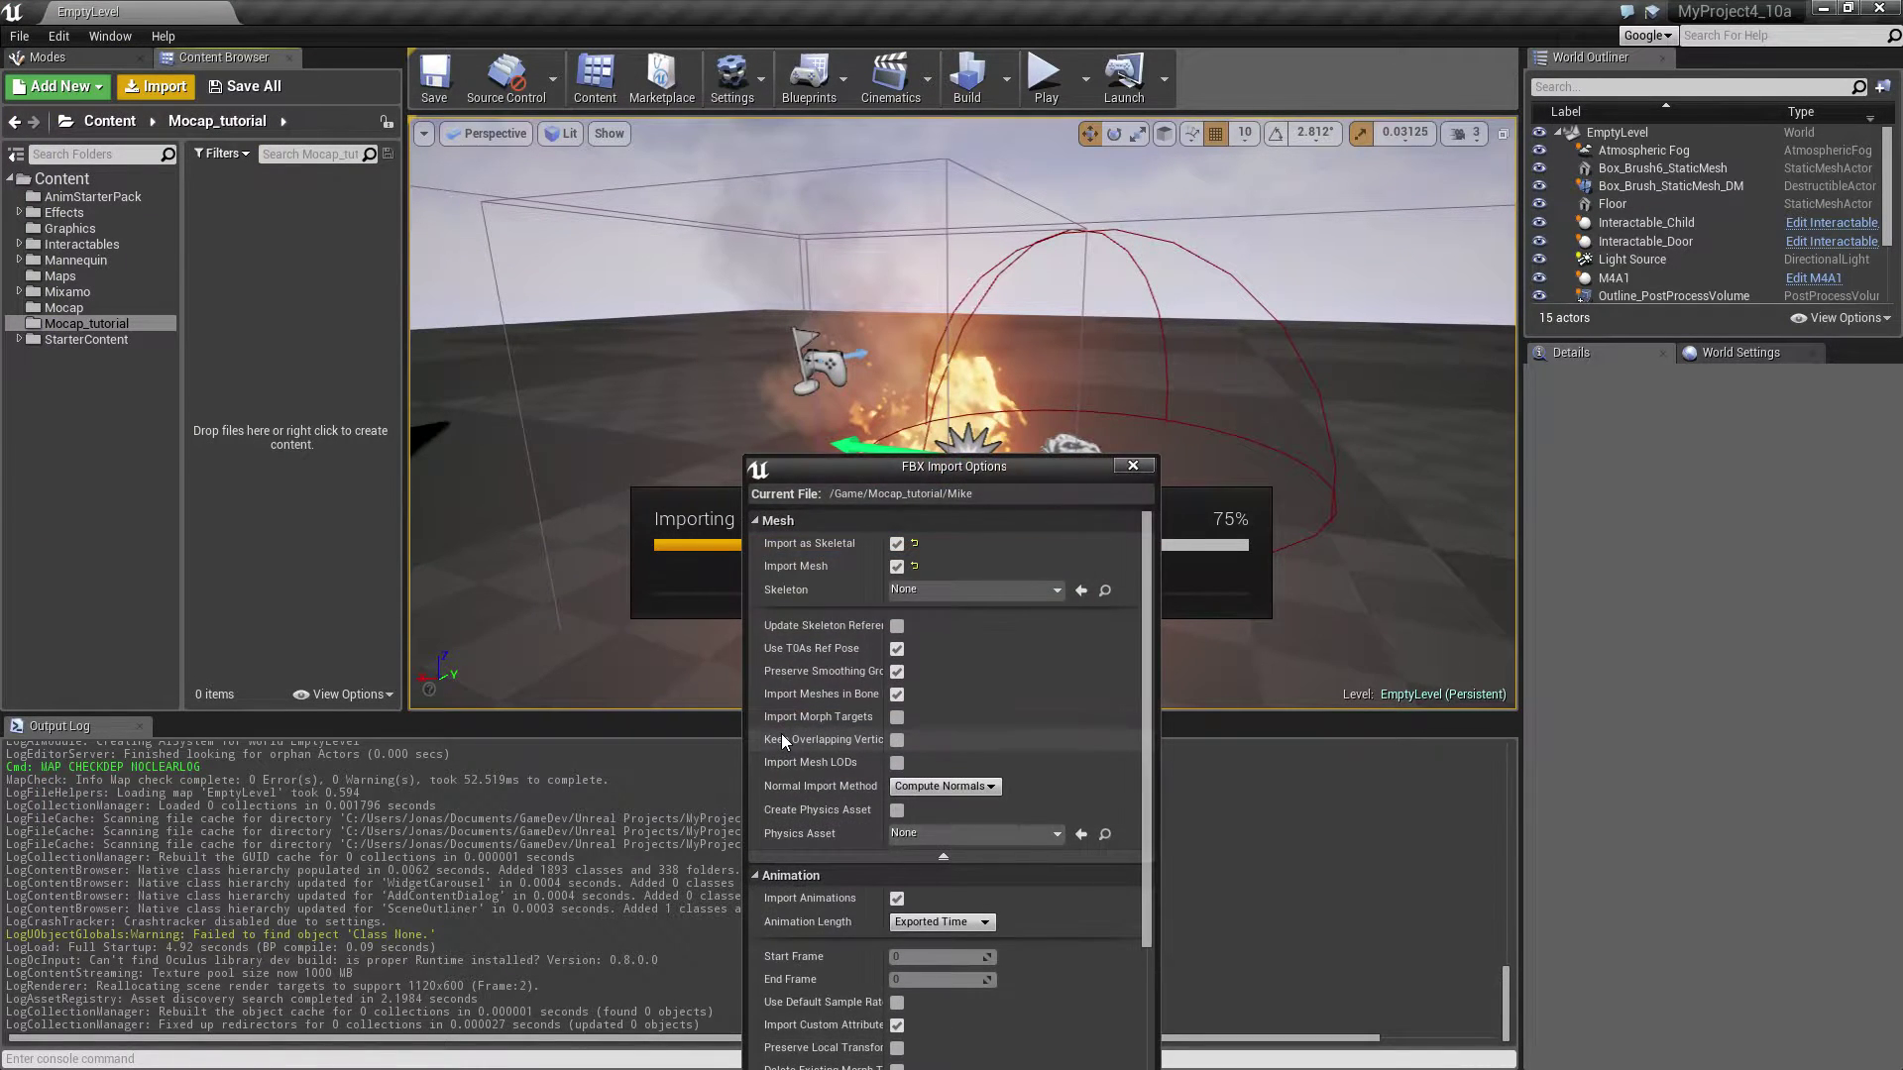
# - Import Mike as a skeletal mesh with animations and no existing skeleton assigned, and dismiss the message log
pyautogui.moveTo(896, 459); pyautogui.dragTo(933, 219)
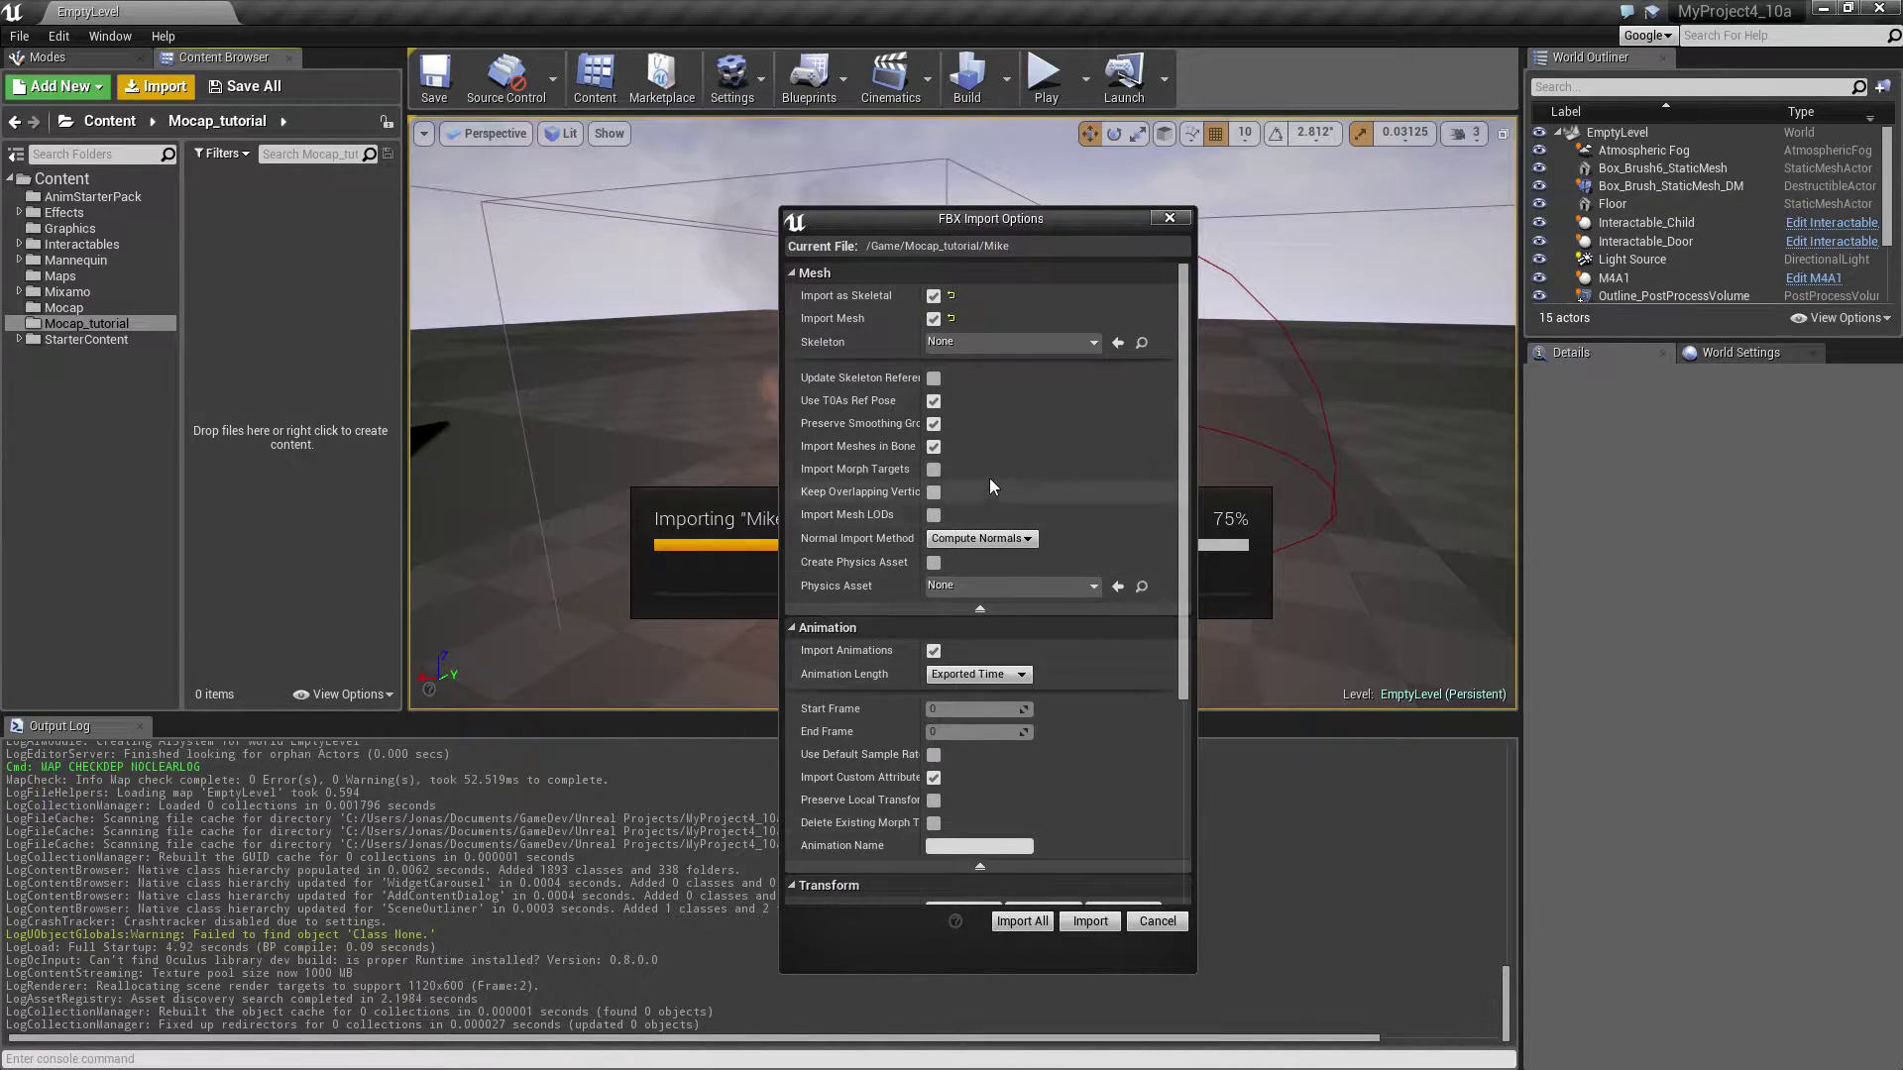
pyautogui.scroll(-4, 944, 848)
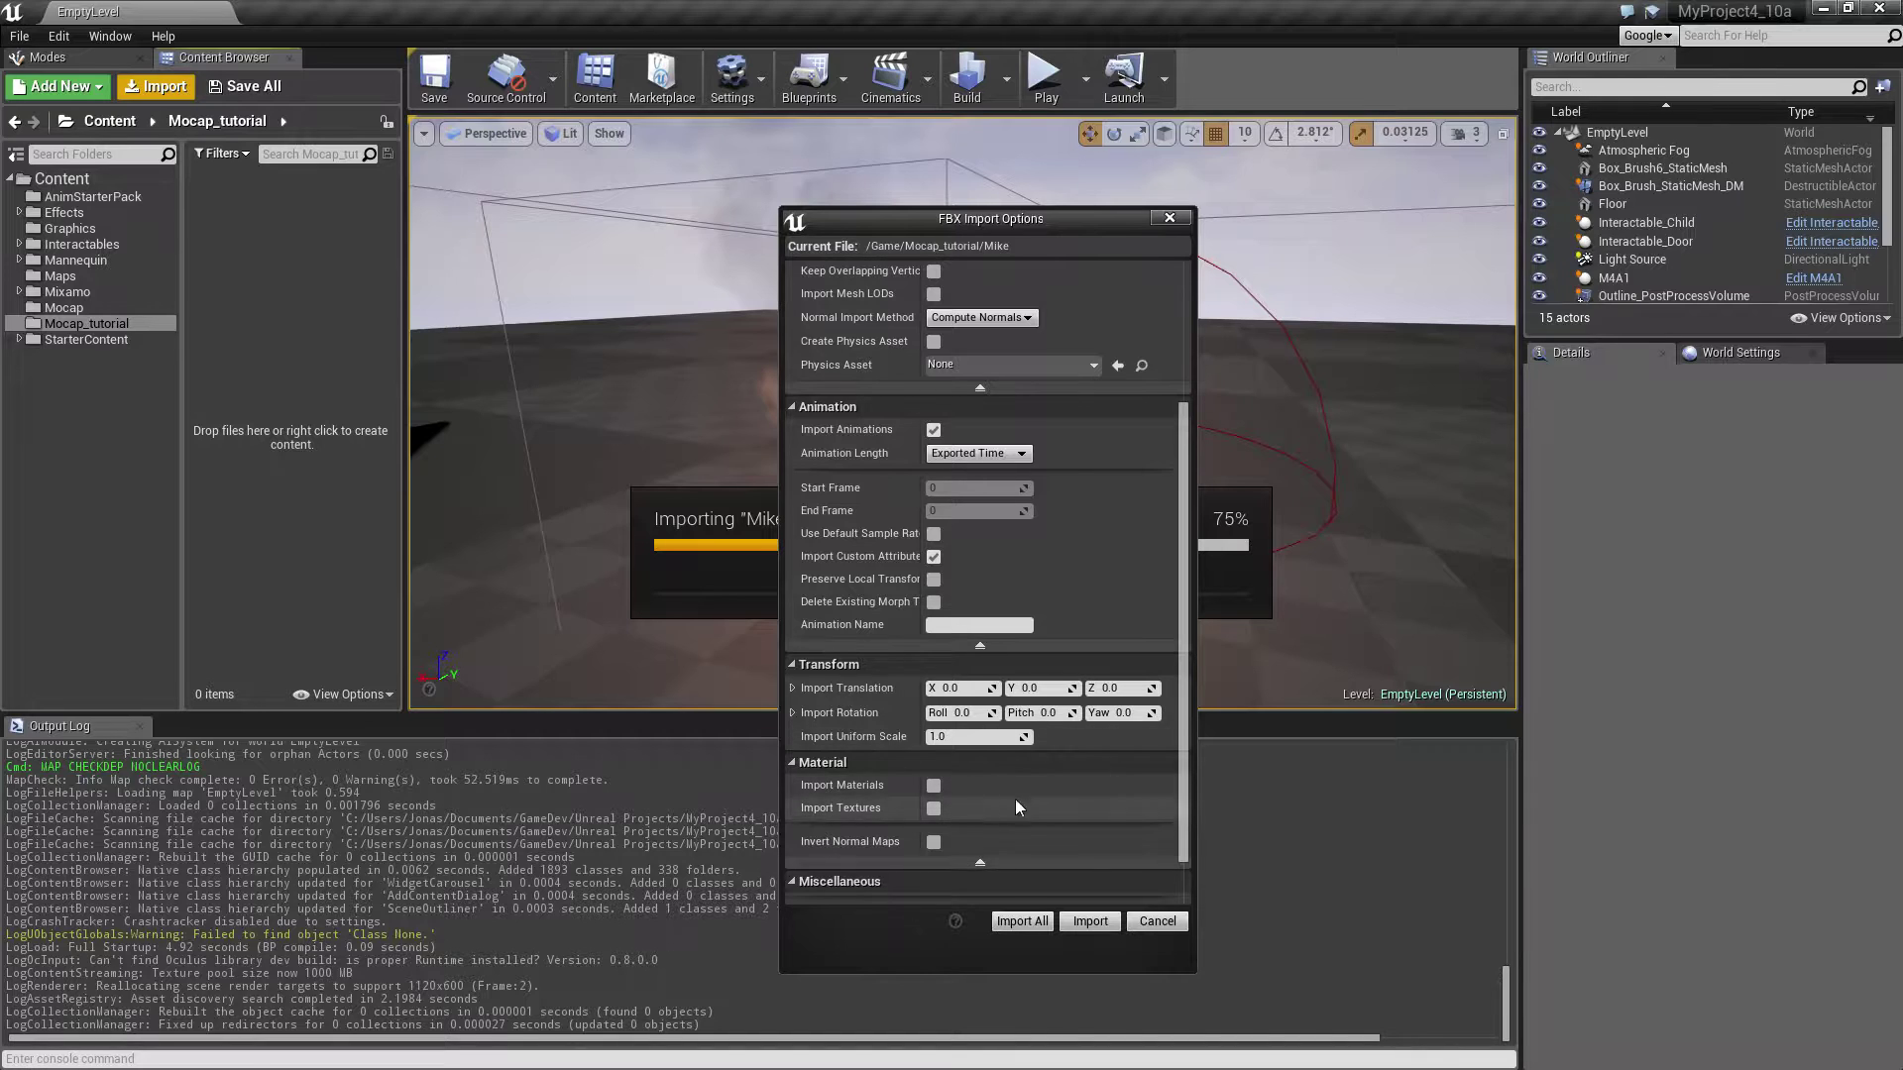
pyautogui.scroll(4, 989, 644)
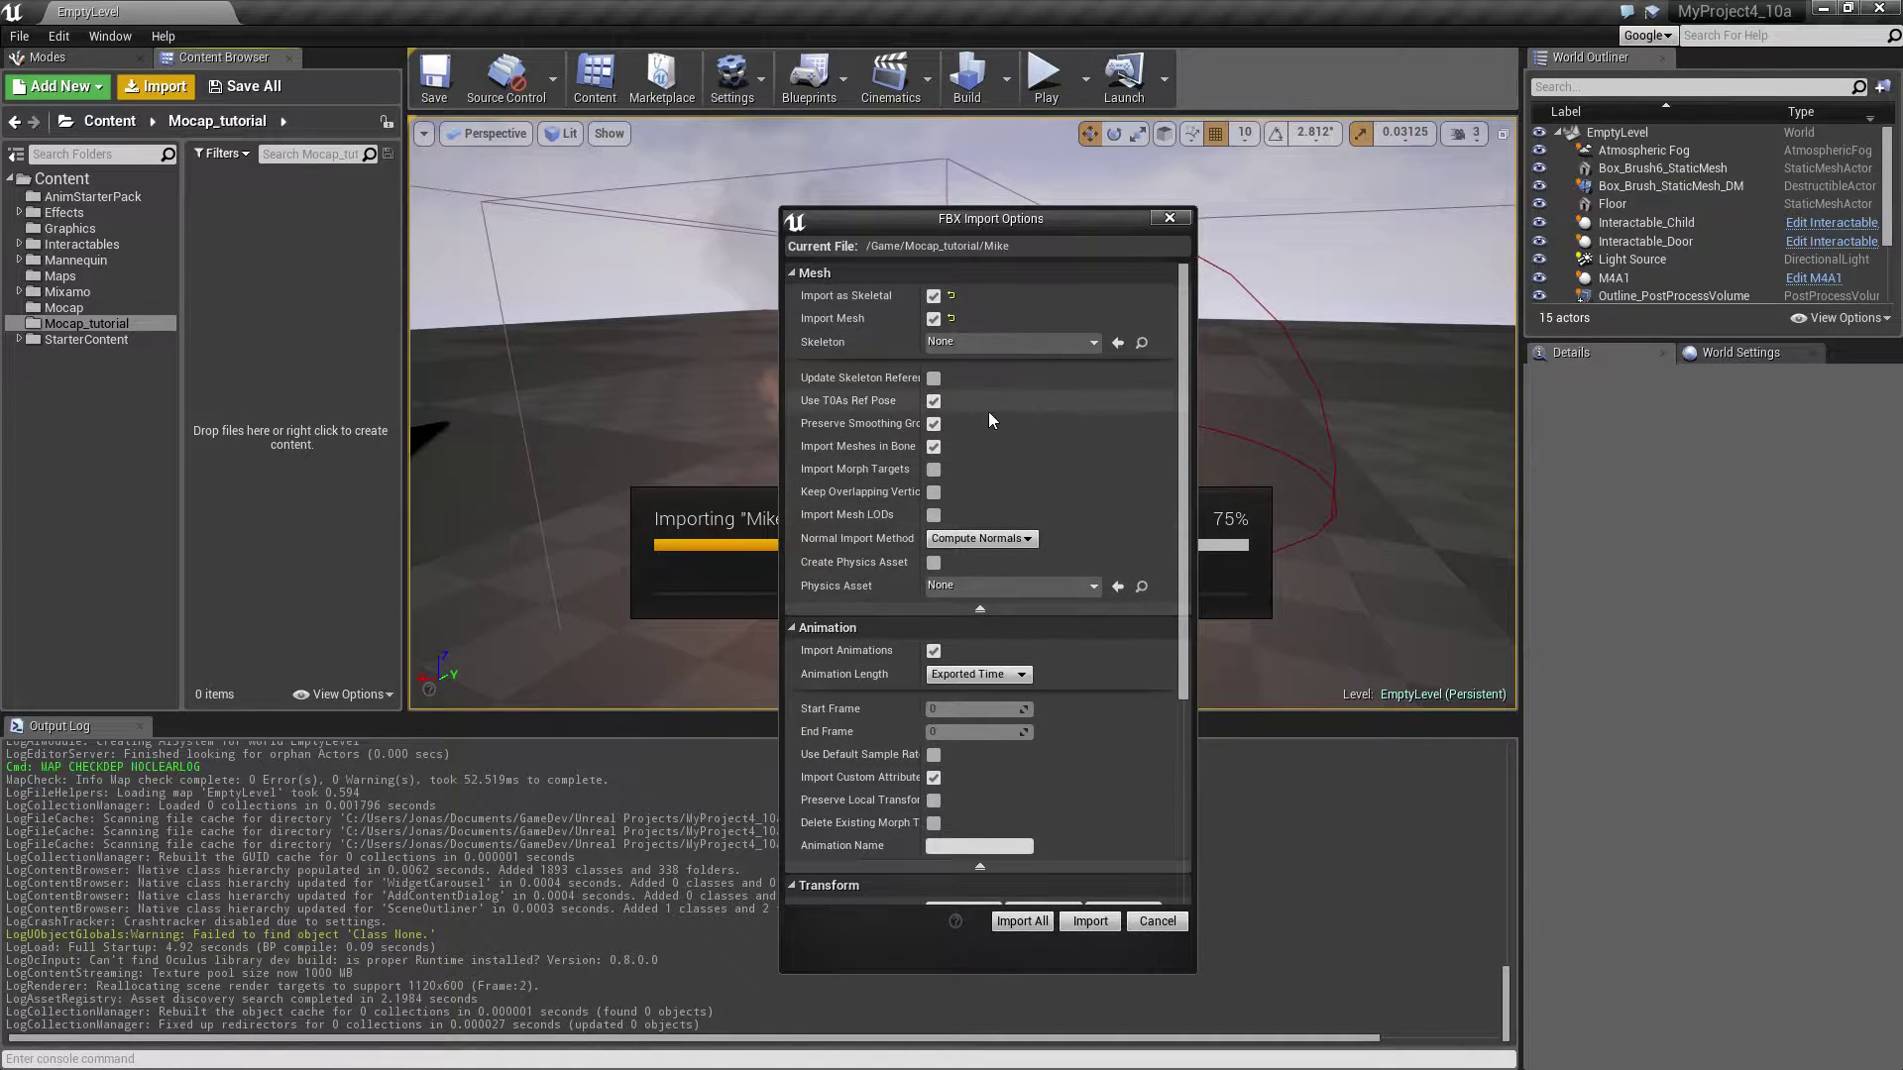
pyautogui.click(1094, 922)
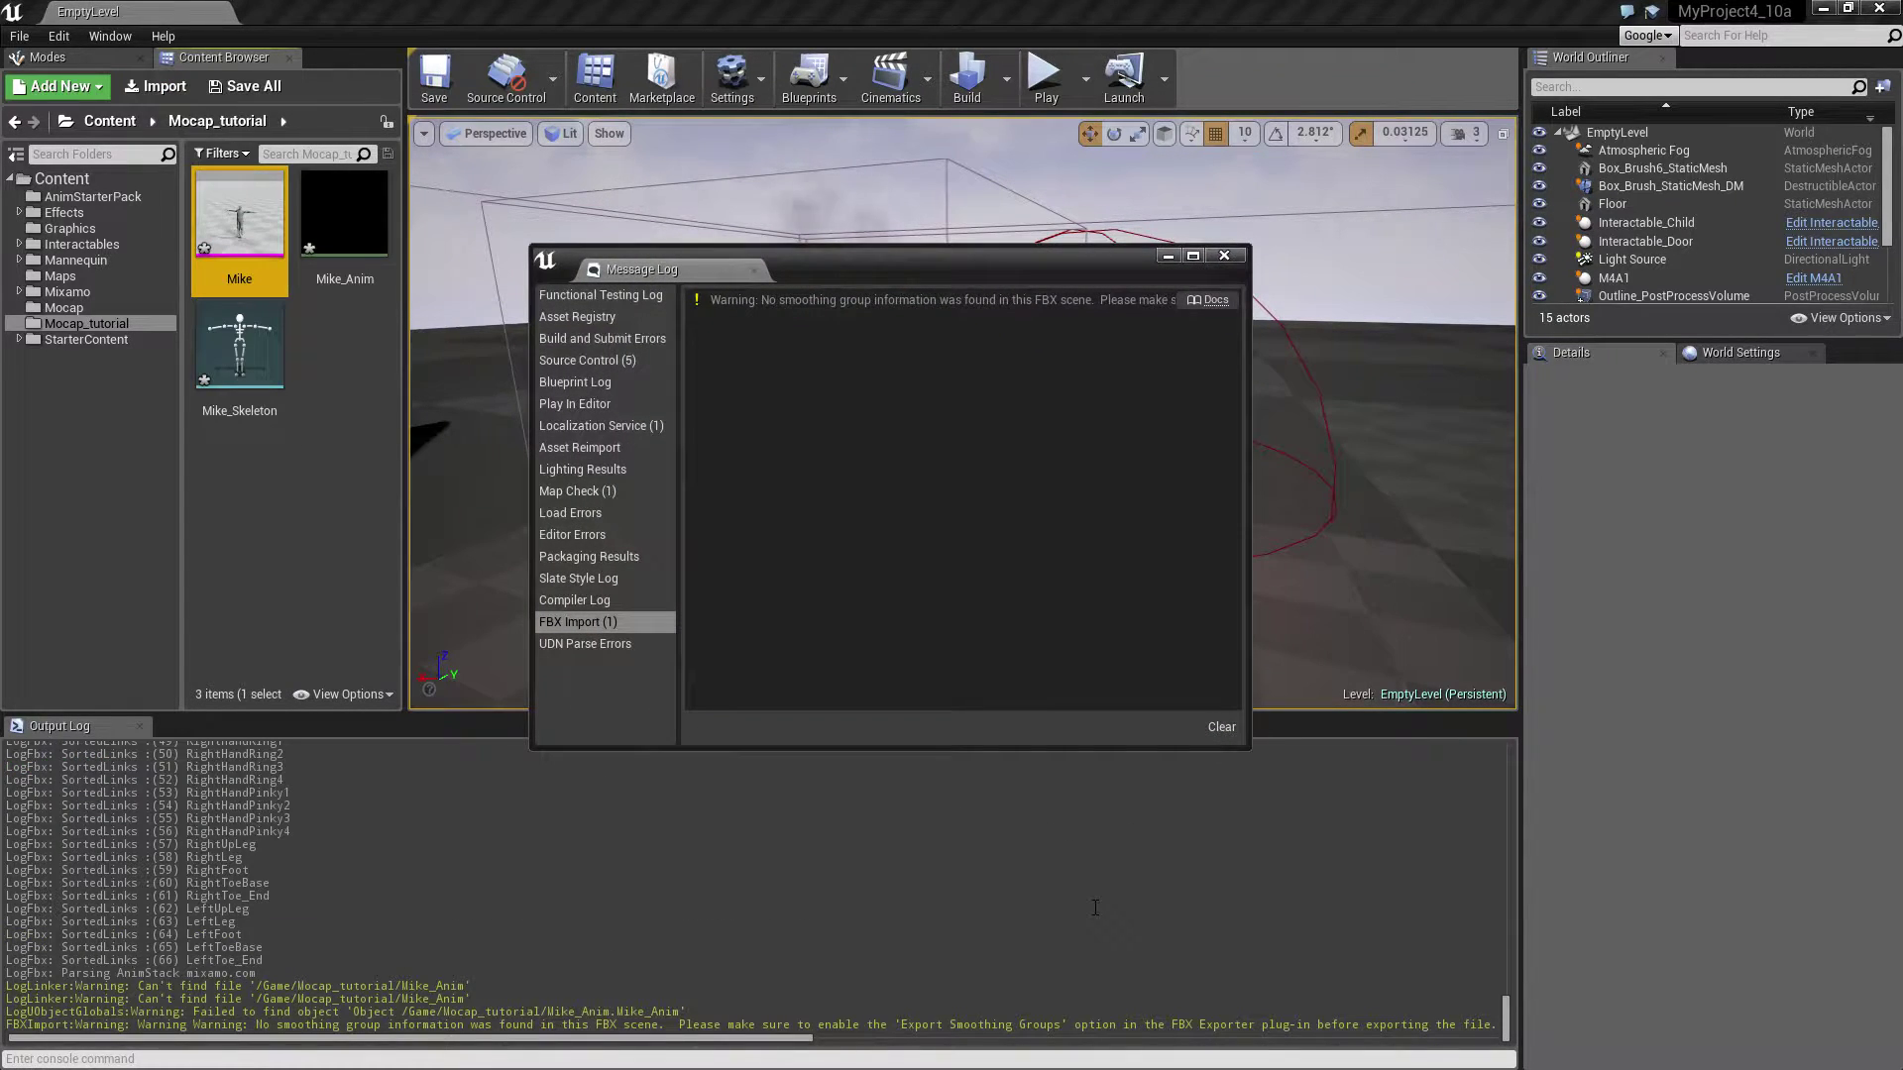
pyautogui.click(1224, 256)
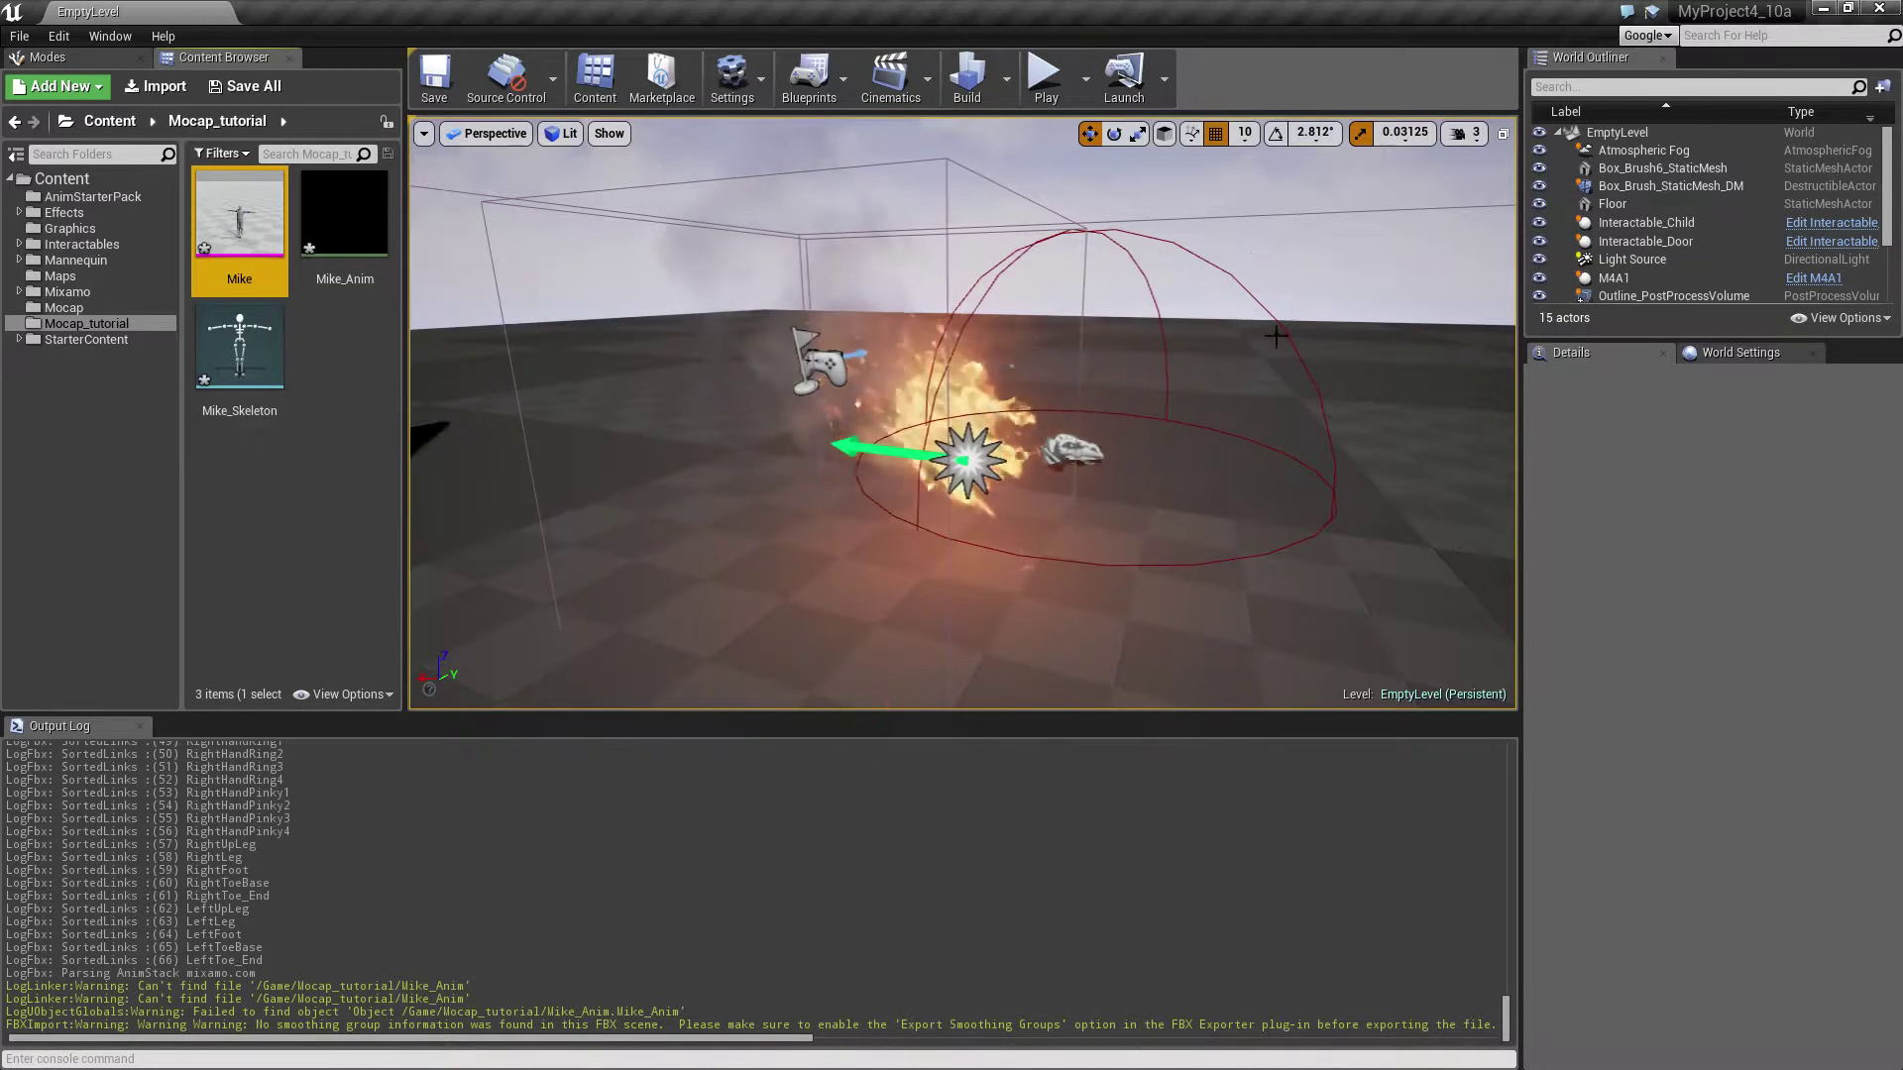
# - Open the imported Mike skeletal mesh in its editor
pyautogui.doubleClick(232, 219)
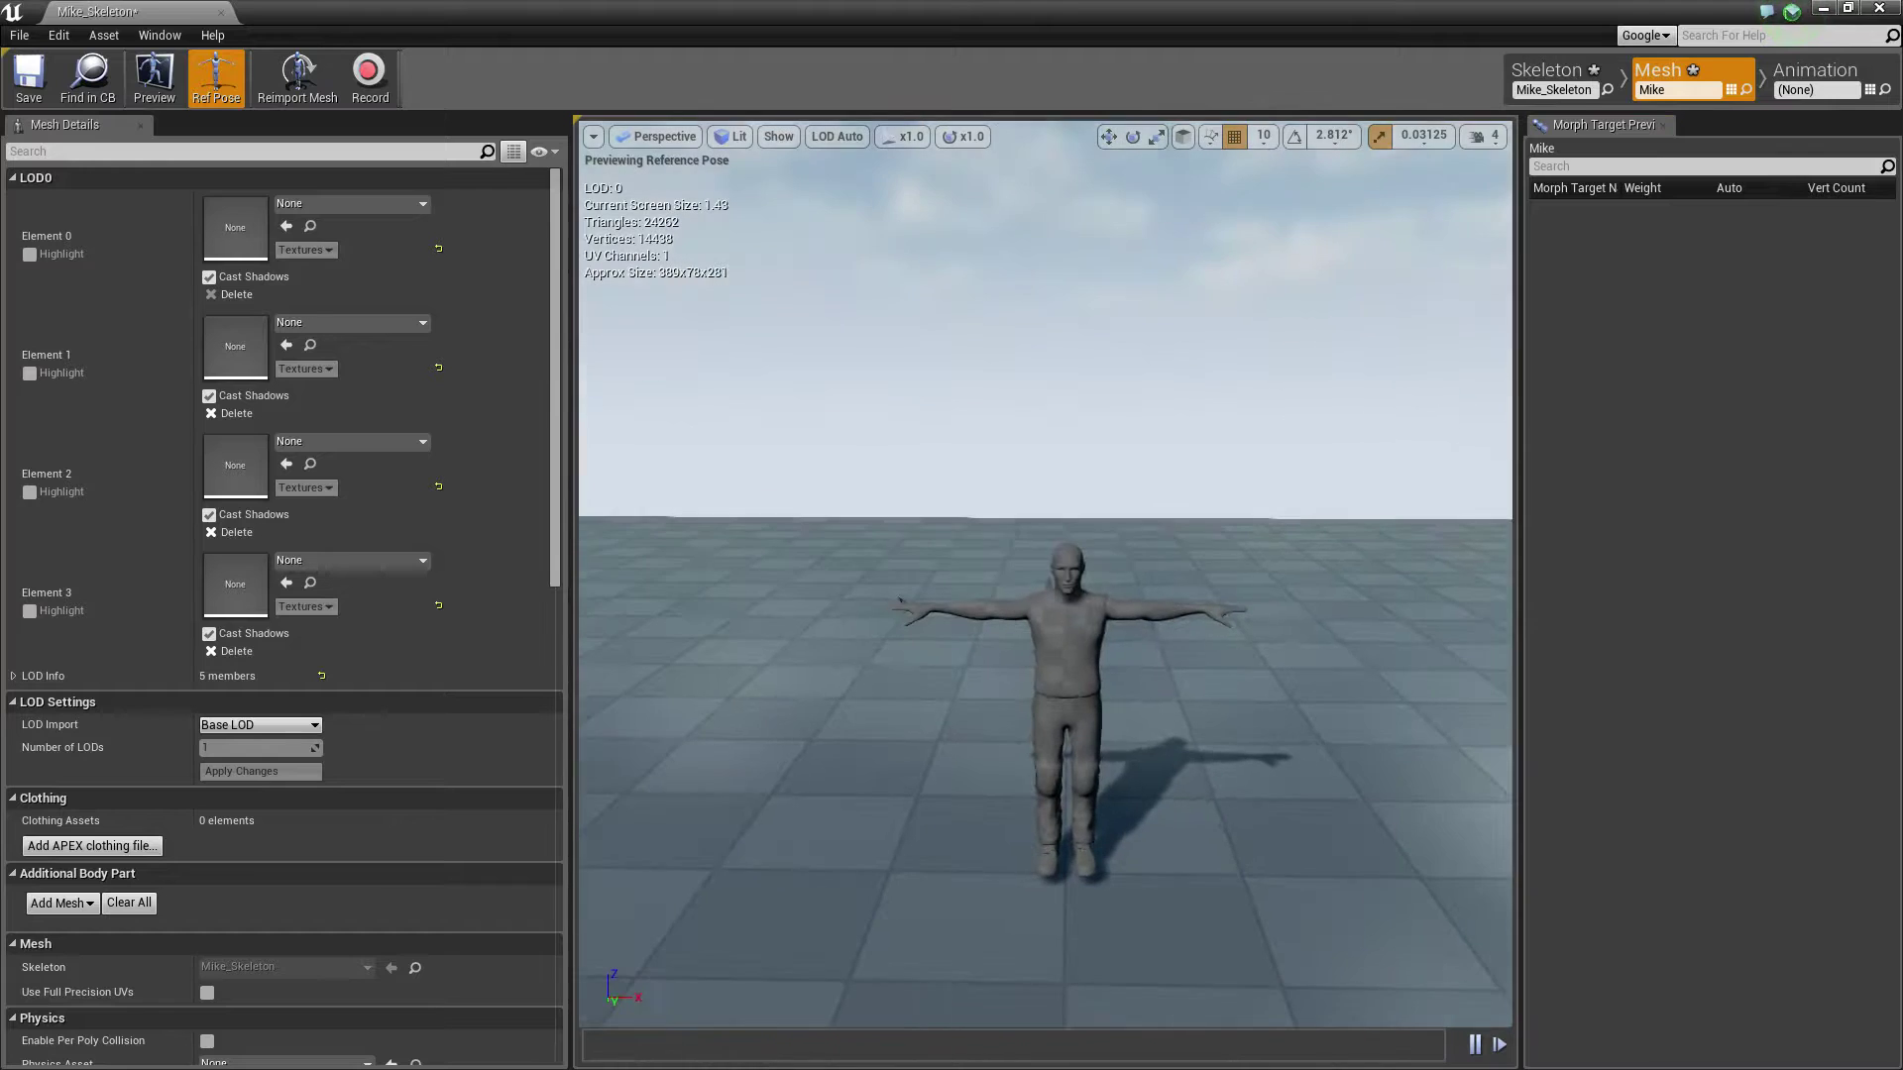
# - Inspect the Mike mesh up close in the preview and close its editor
pyautogui.scroll(3, 1045, 574)
pyautogui.moveTo(1046, 575); pyautogui.dragTo(1239, 644)
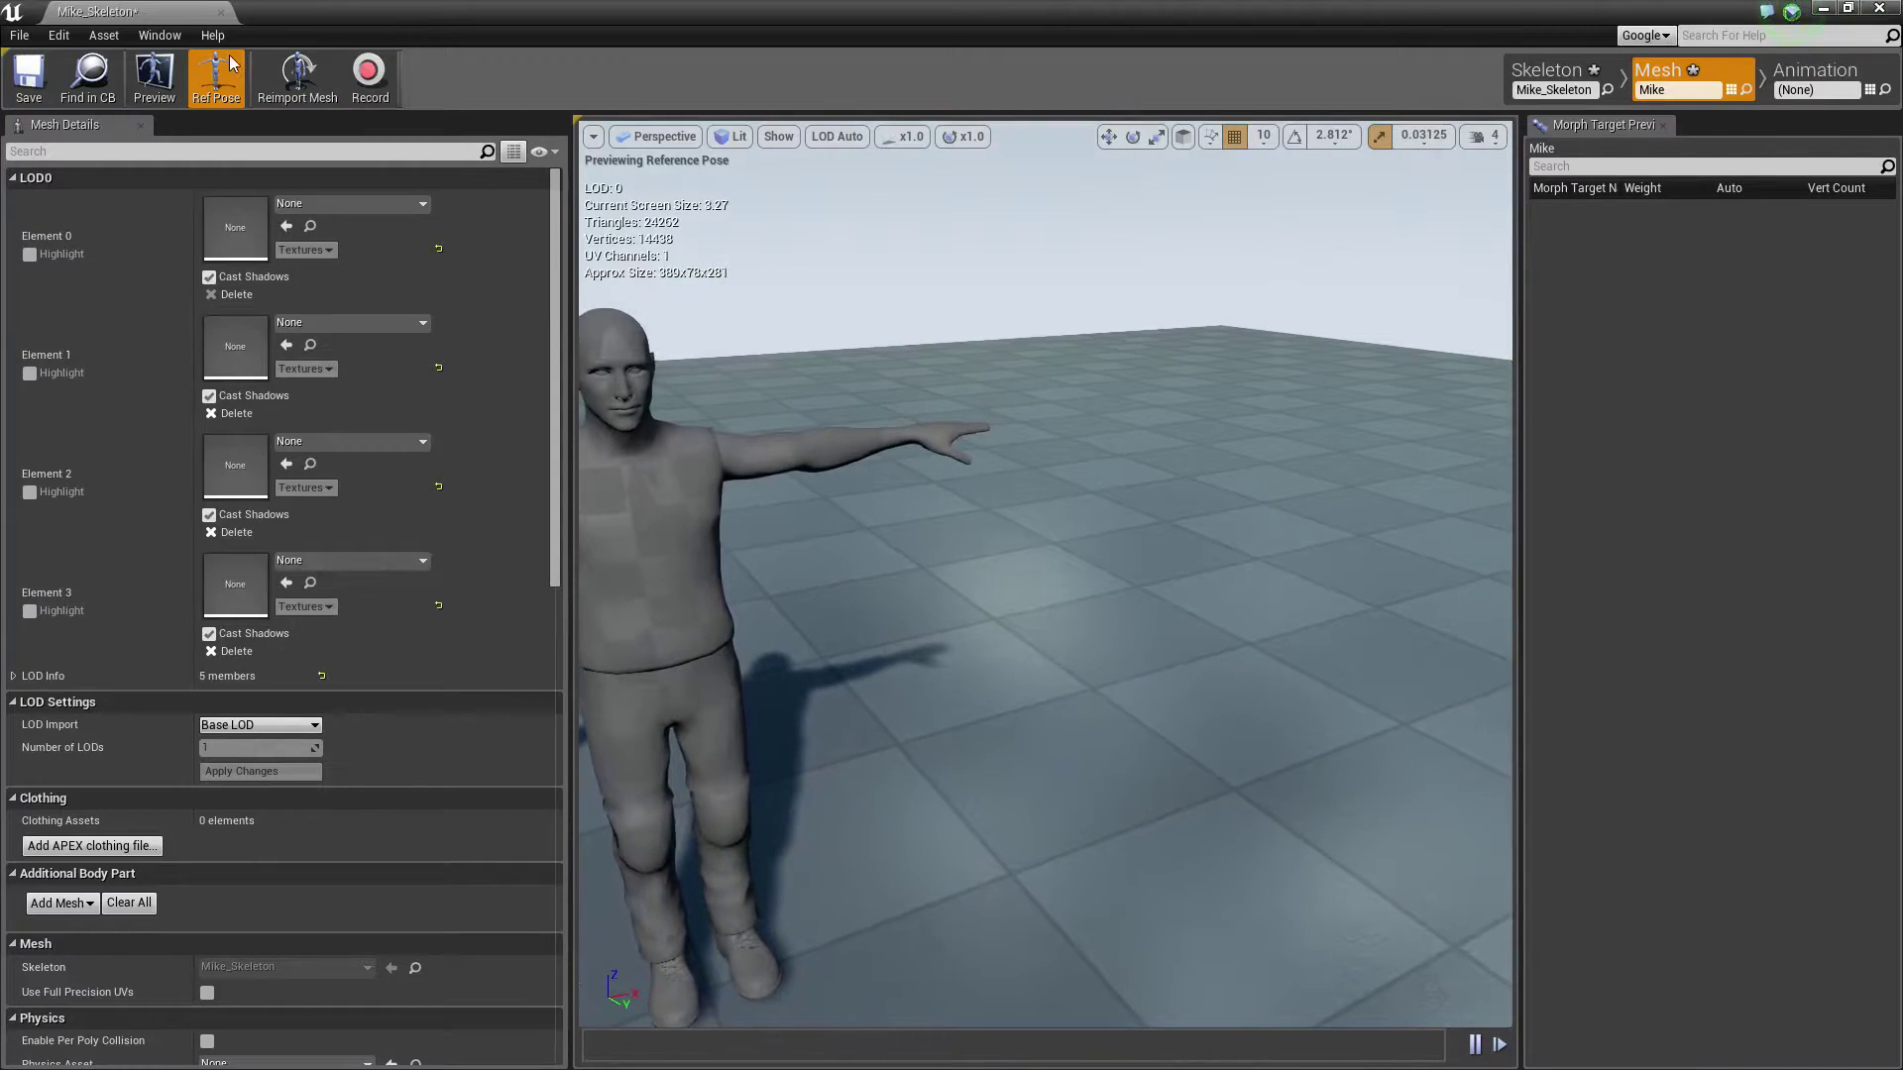
pyautogui.click(222, 10)
pyautogui.click(322, 349)
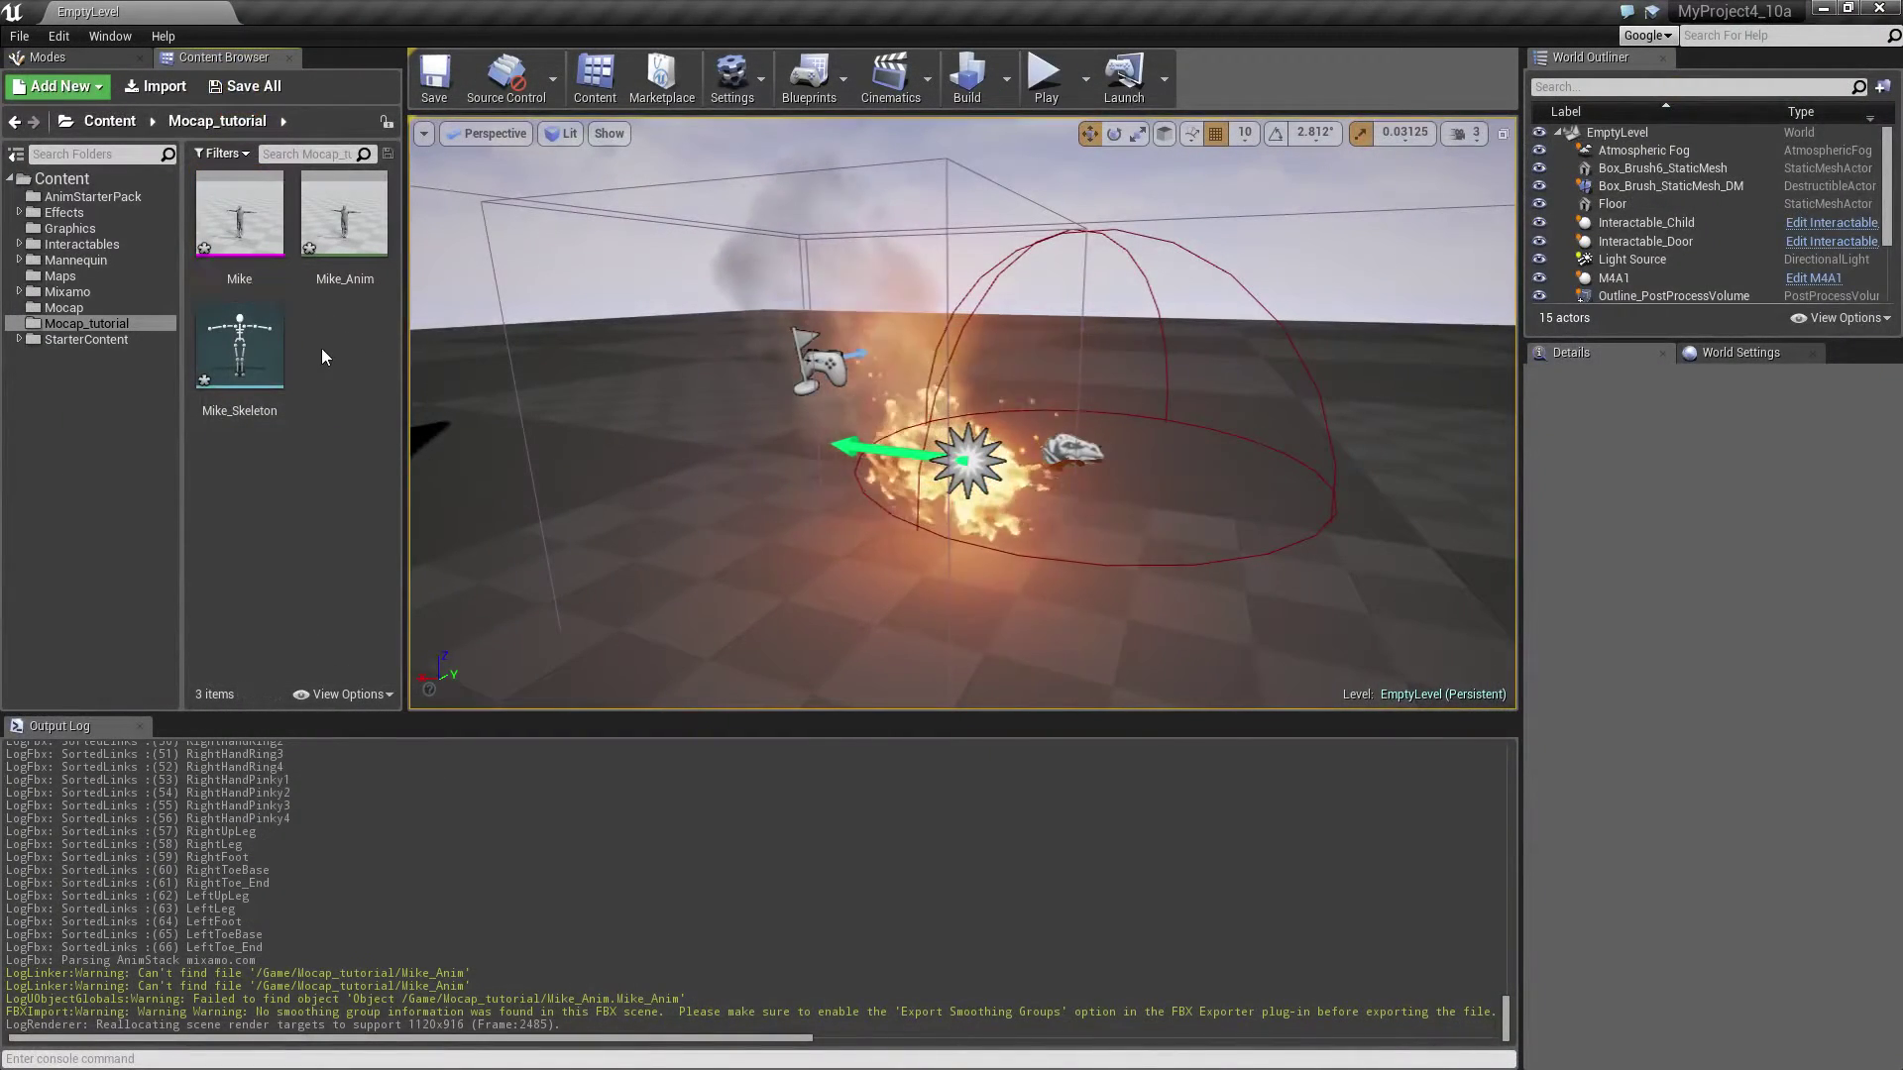
# - Choose the throw poses_take_2 FBX file from the MotionCapture folder for import into Mocap_tutorial
pyautogui.click(171, 91)
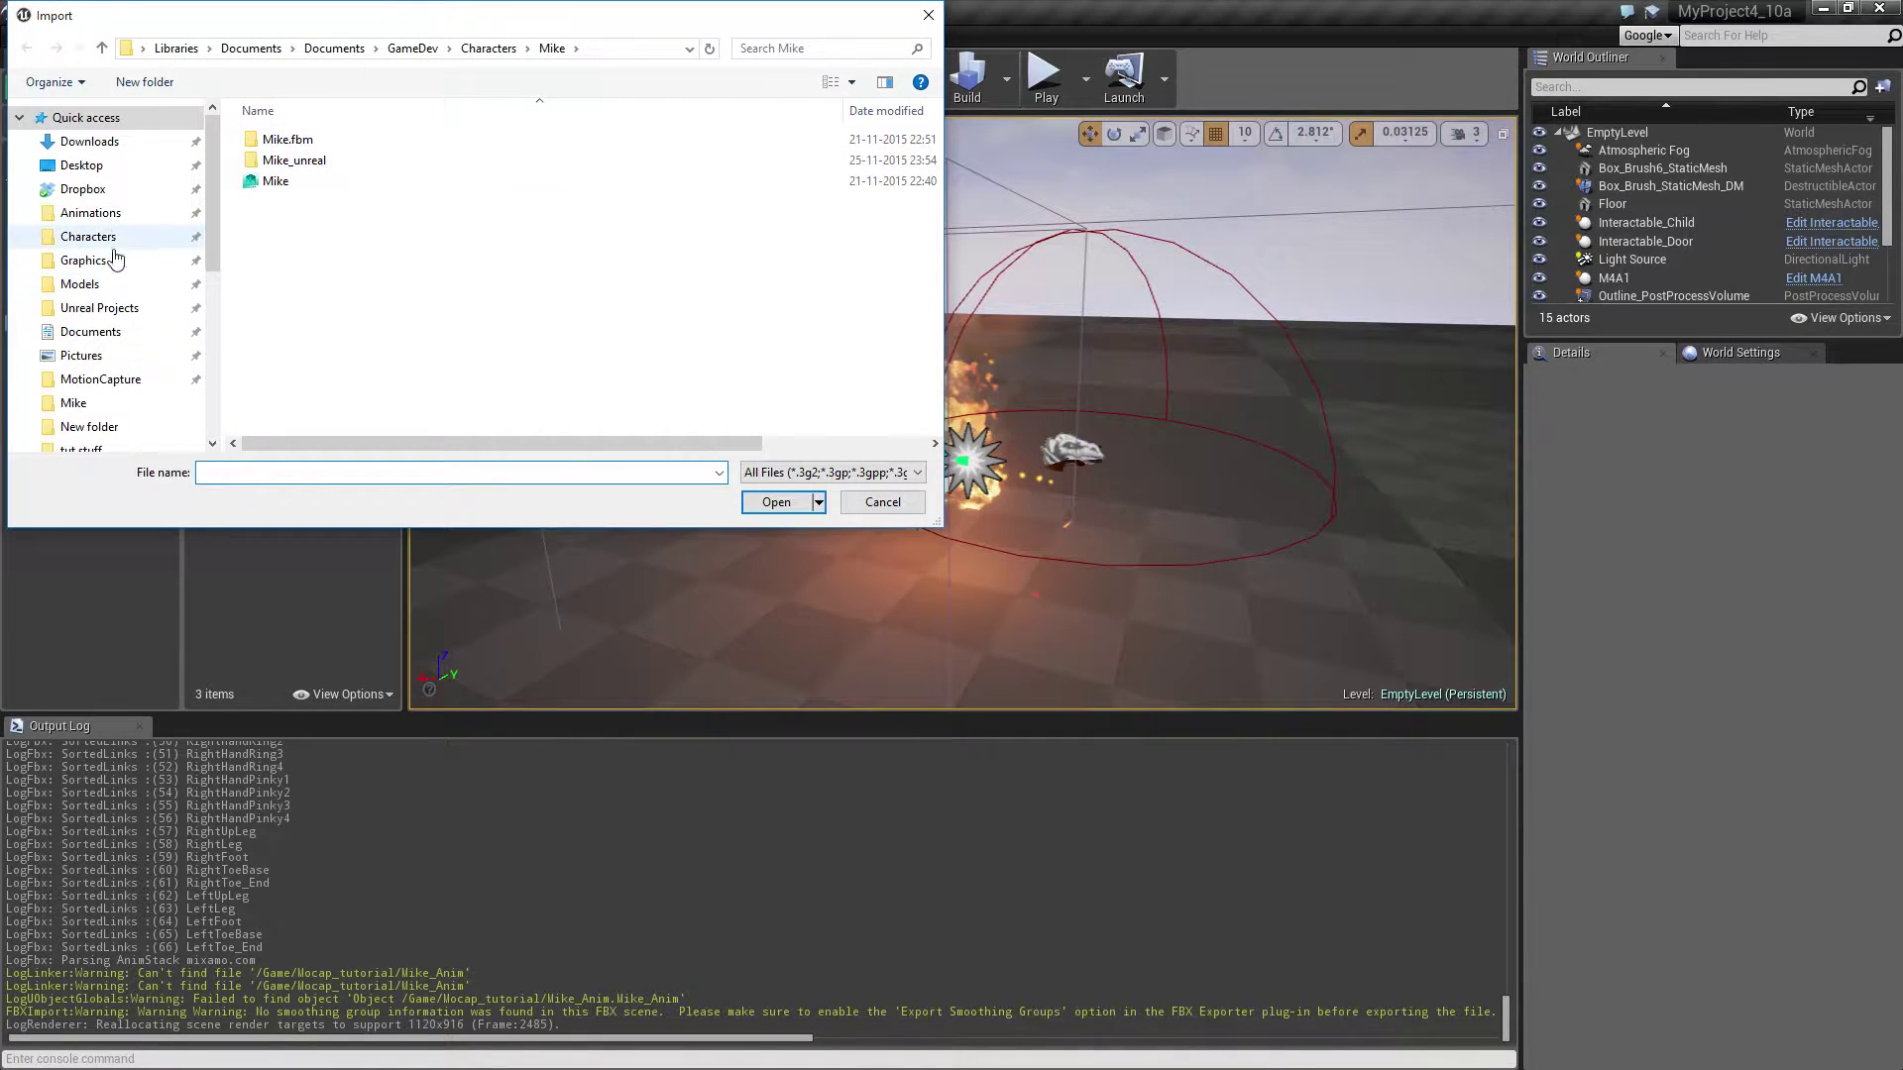
pyautogui.scroll(-1, 104, 352)
pyautogui.click(99, 326)
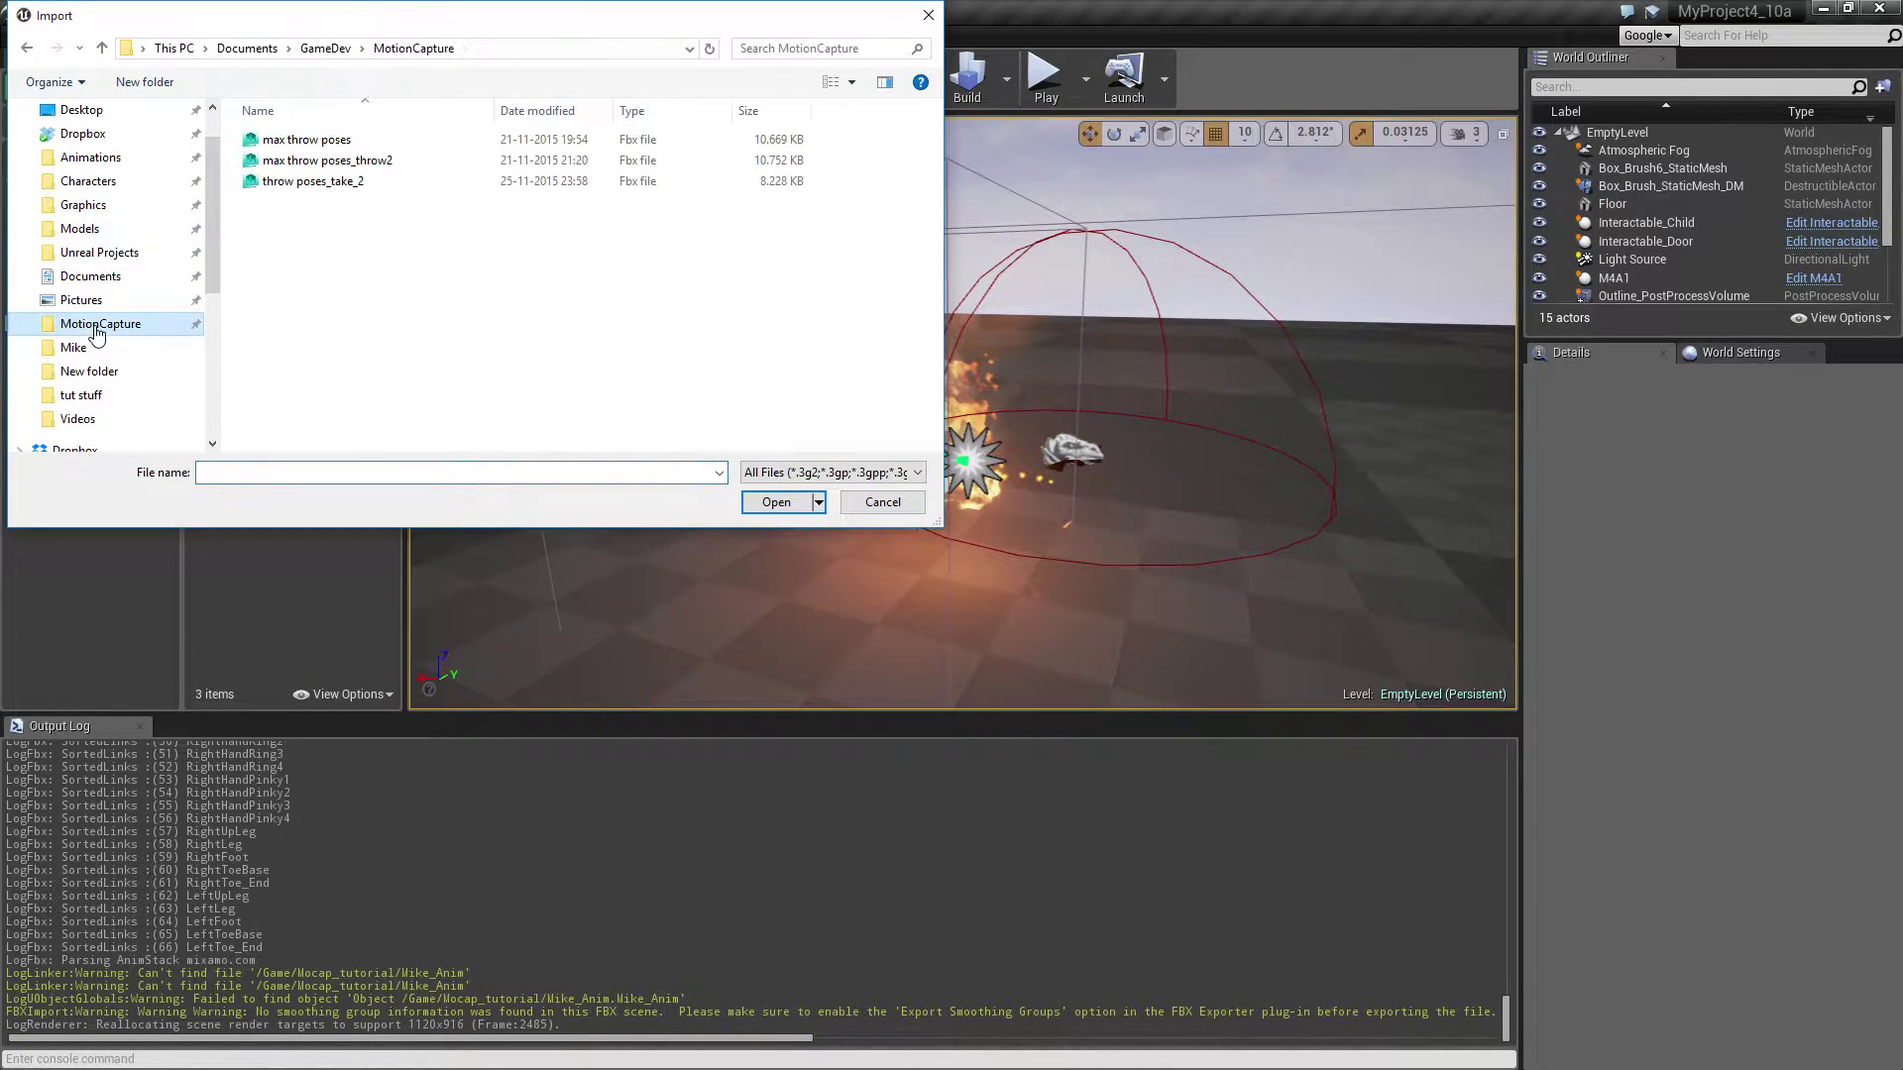
pyautogui.click(328, 185)
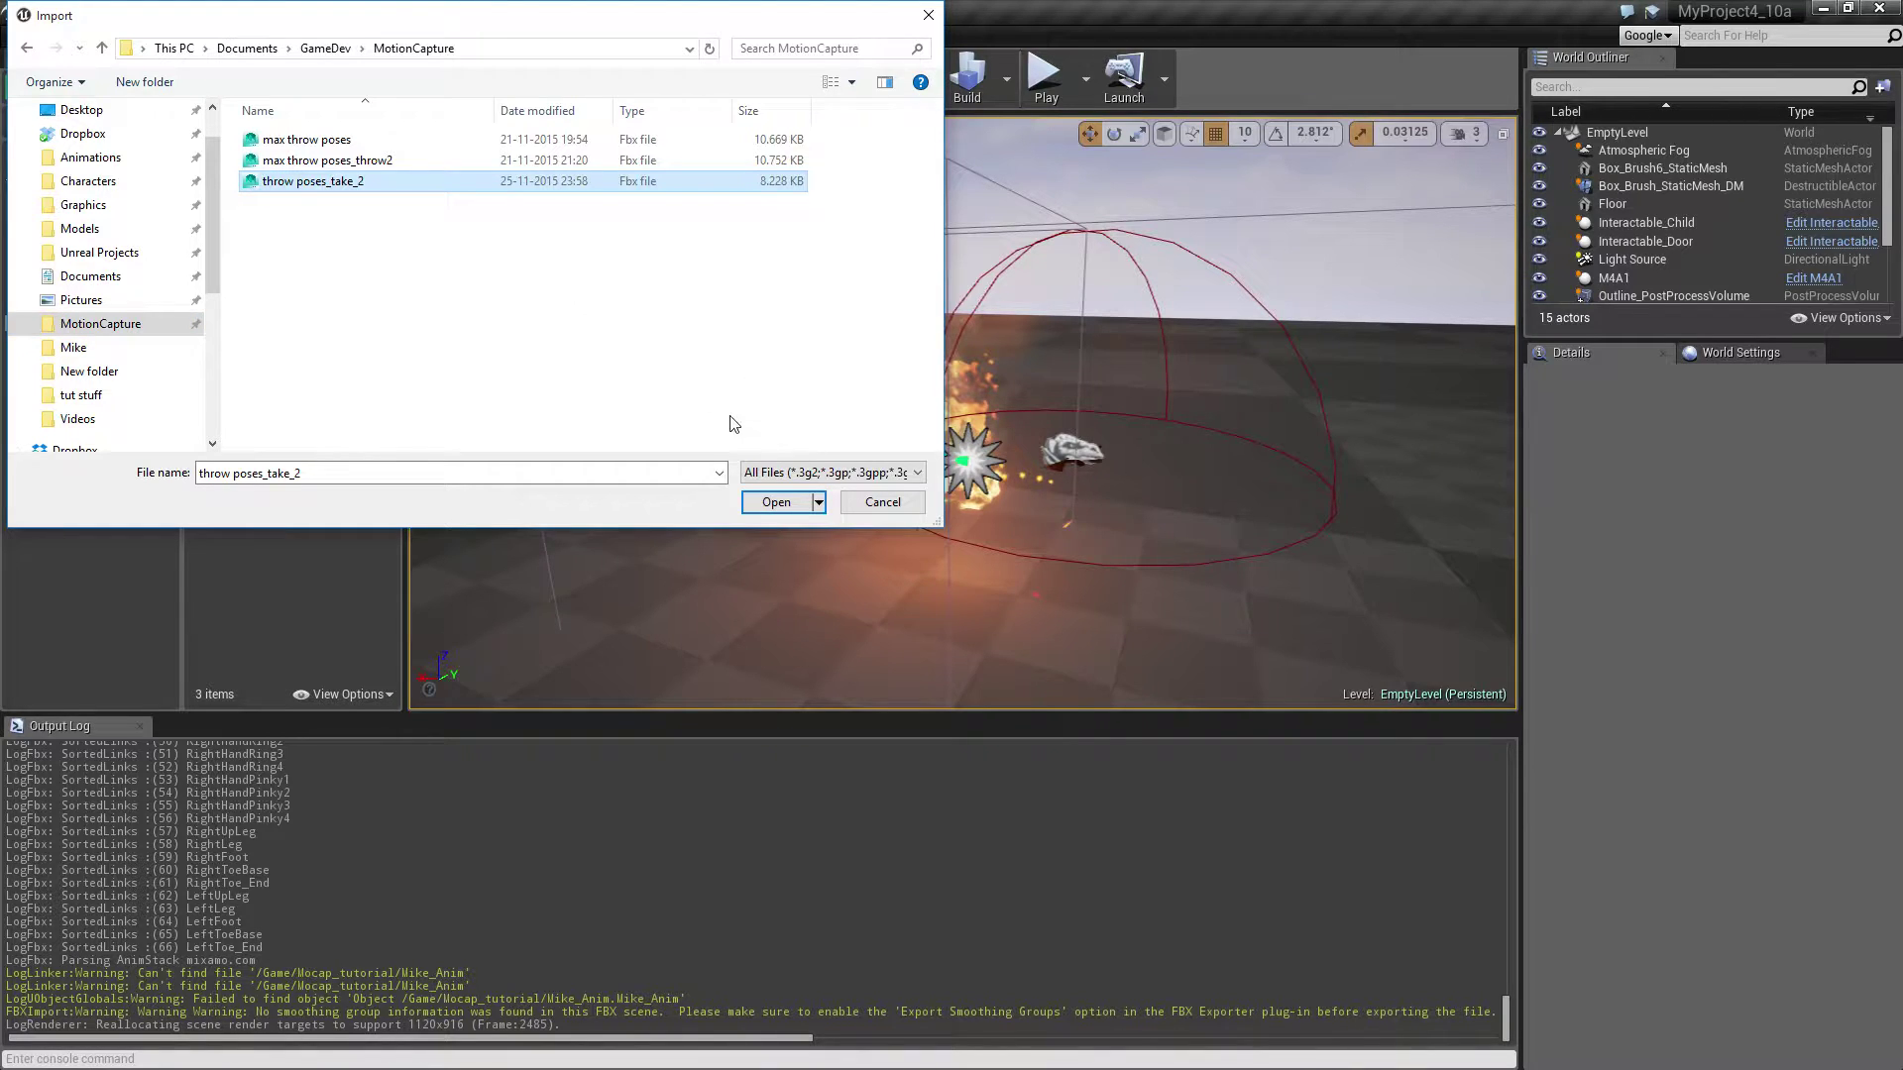
pyautogui.click(778, 503)
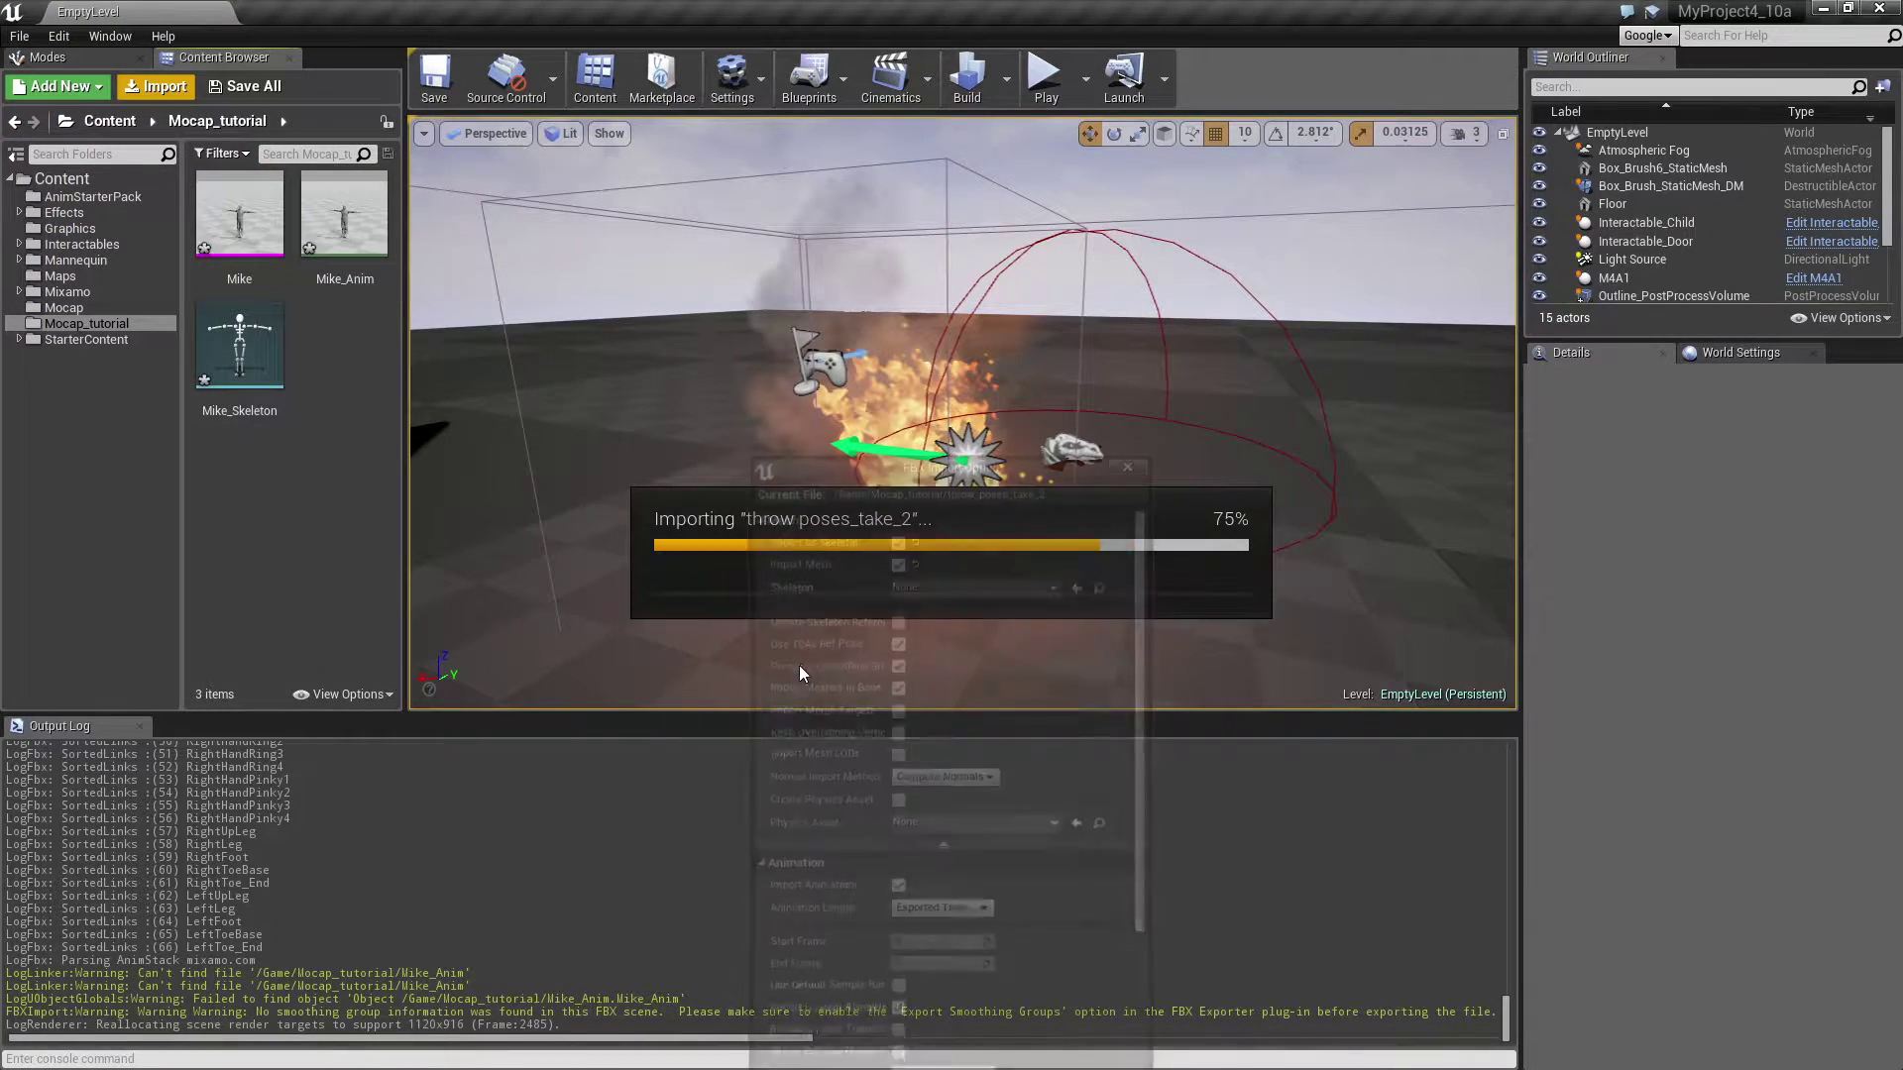
# - Import the throw poses_take_2 file with Mike_Skeleton assigned as its skeleton, and dismiss the message log
pyautogui.click(971, 589)
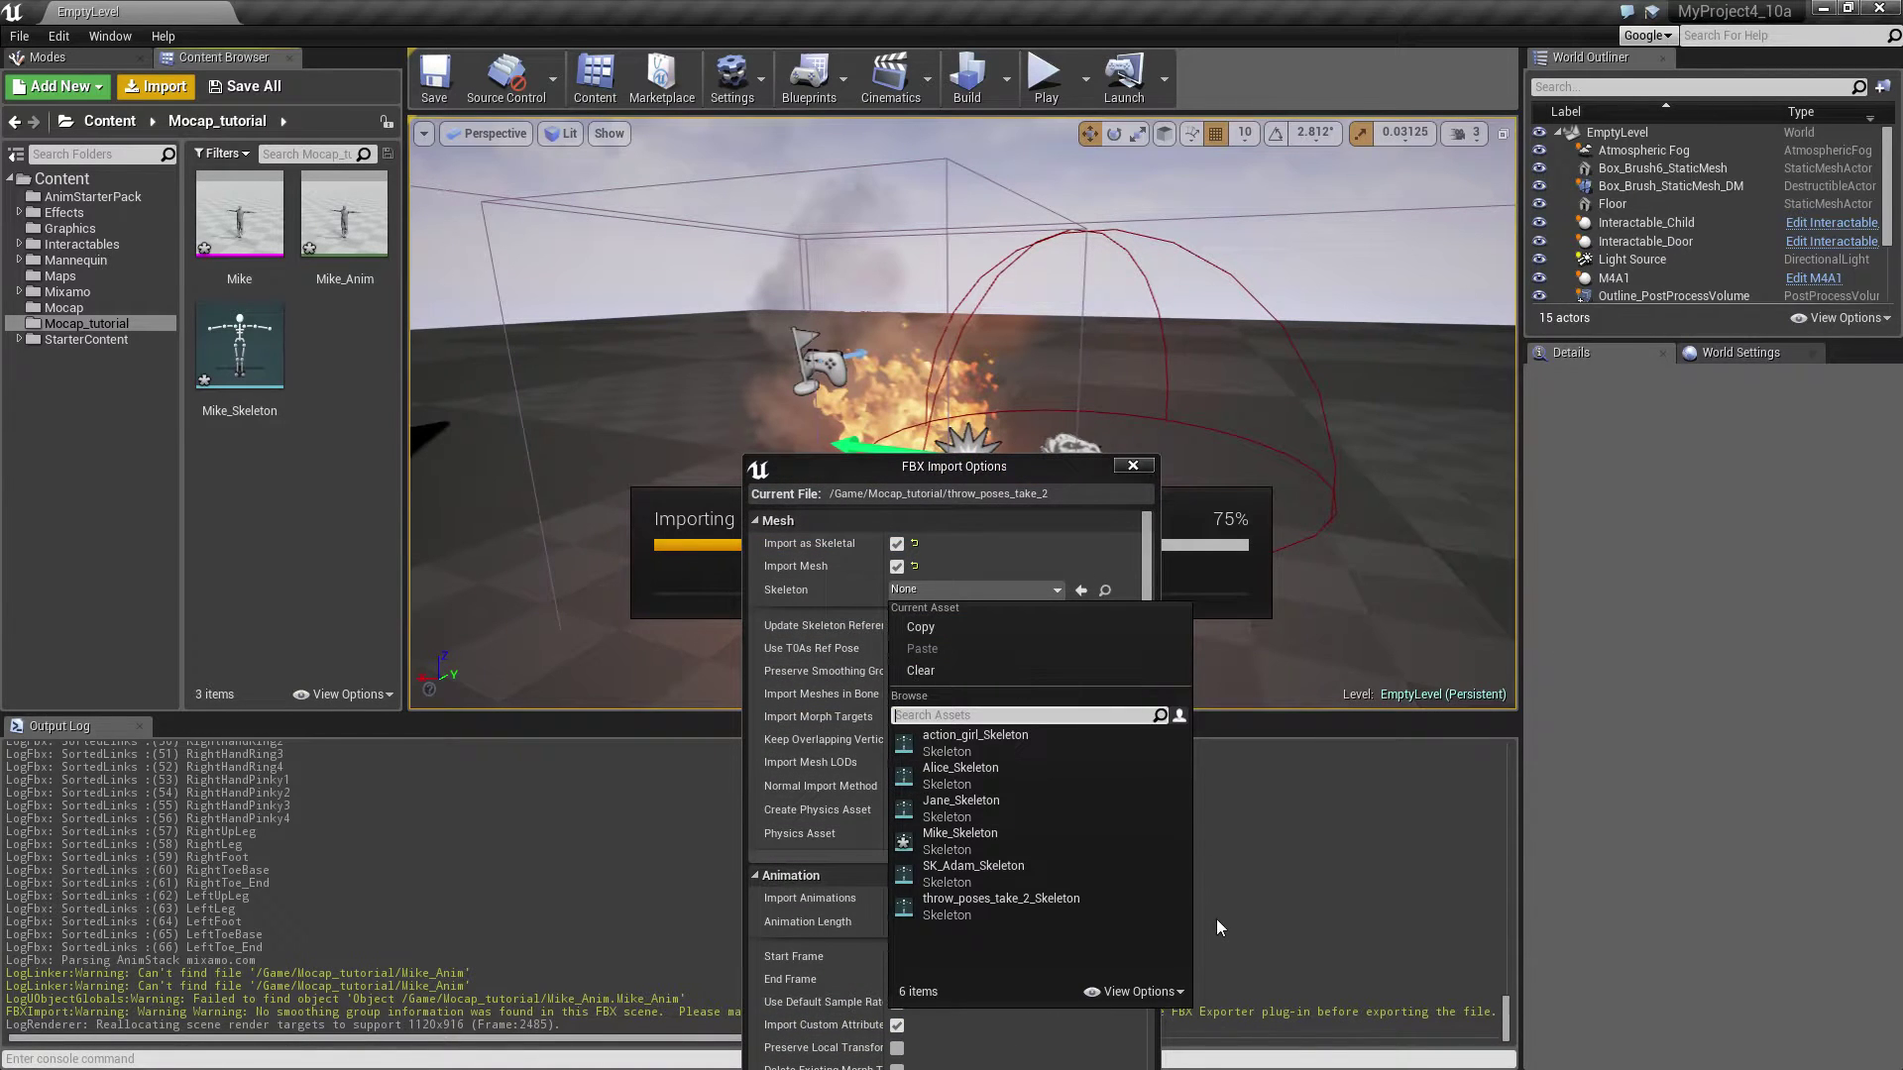
pyautogui.click(979, 836)
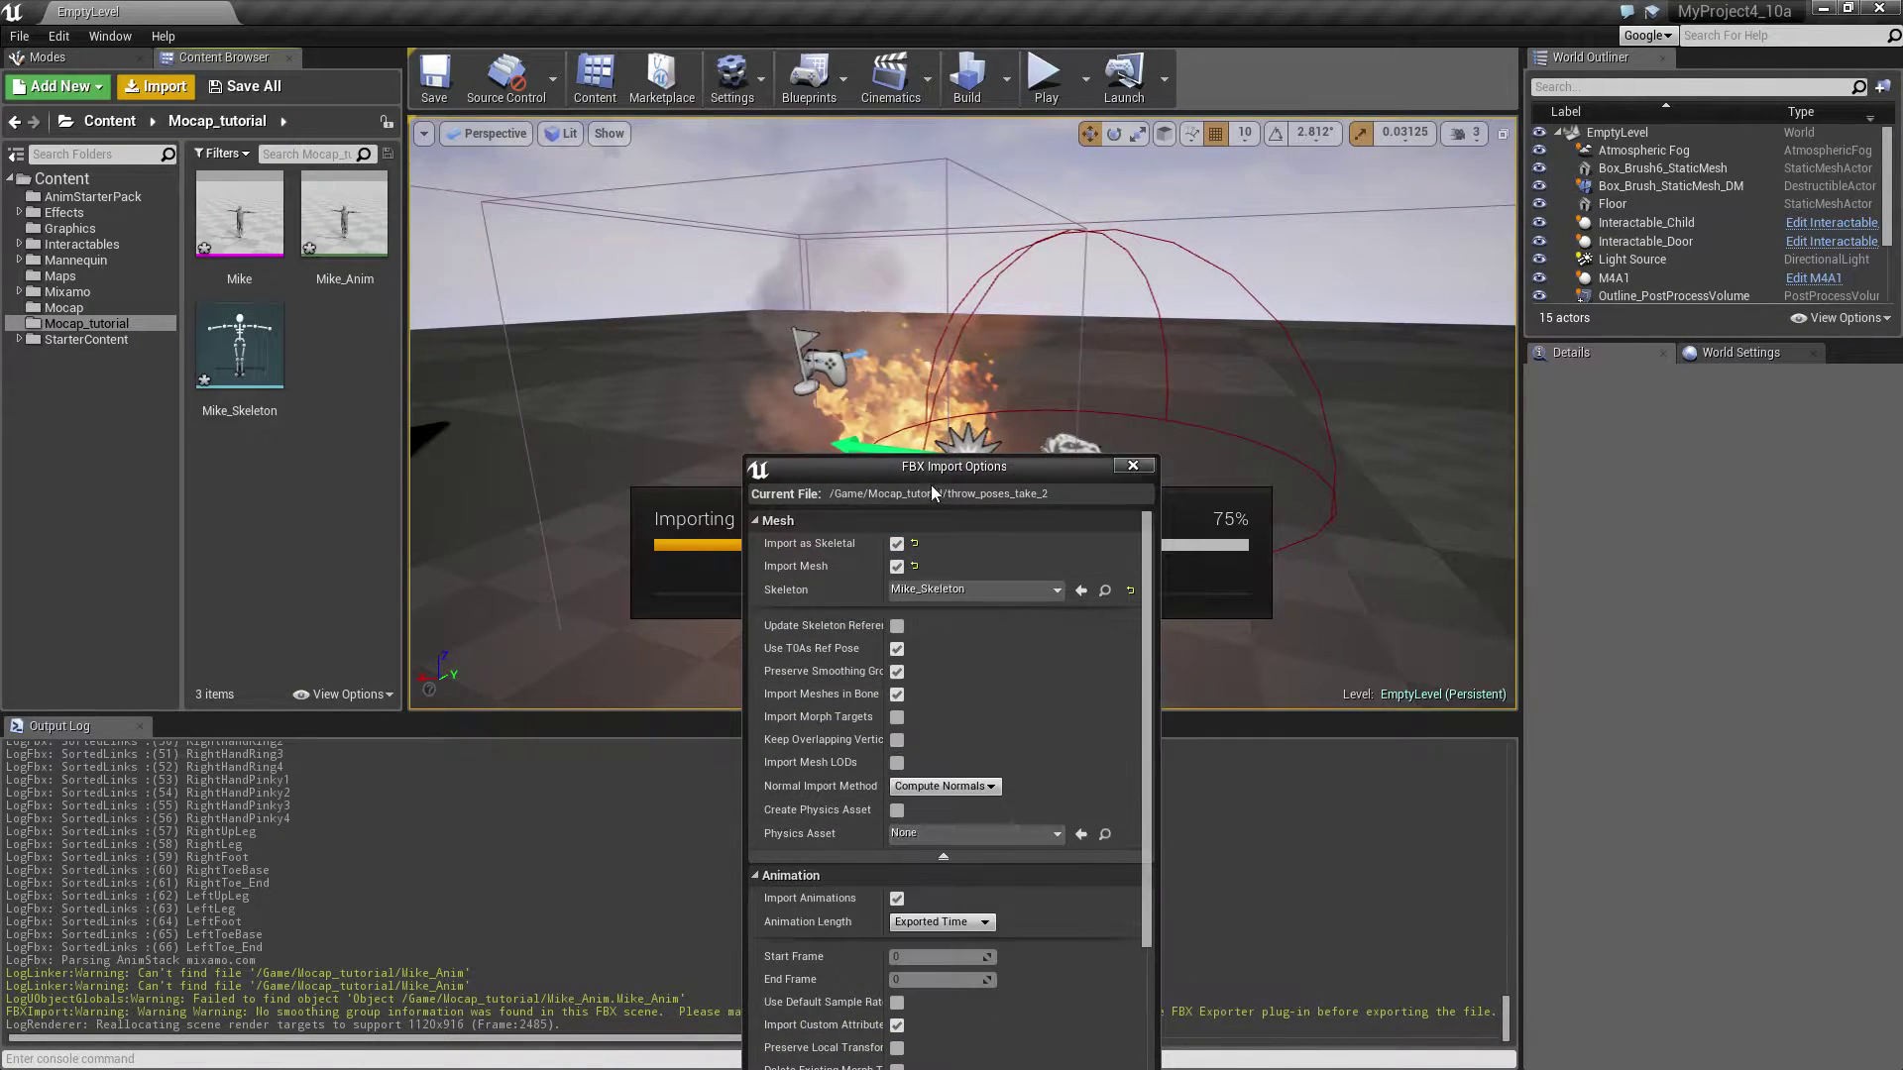
pyautogui.moveTo(926, 468); pyautogui.dragTo(892, 199)
pyautogui.click(1019, 900)
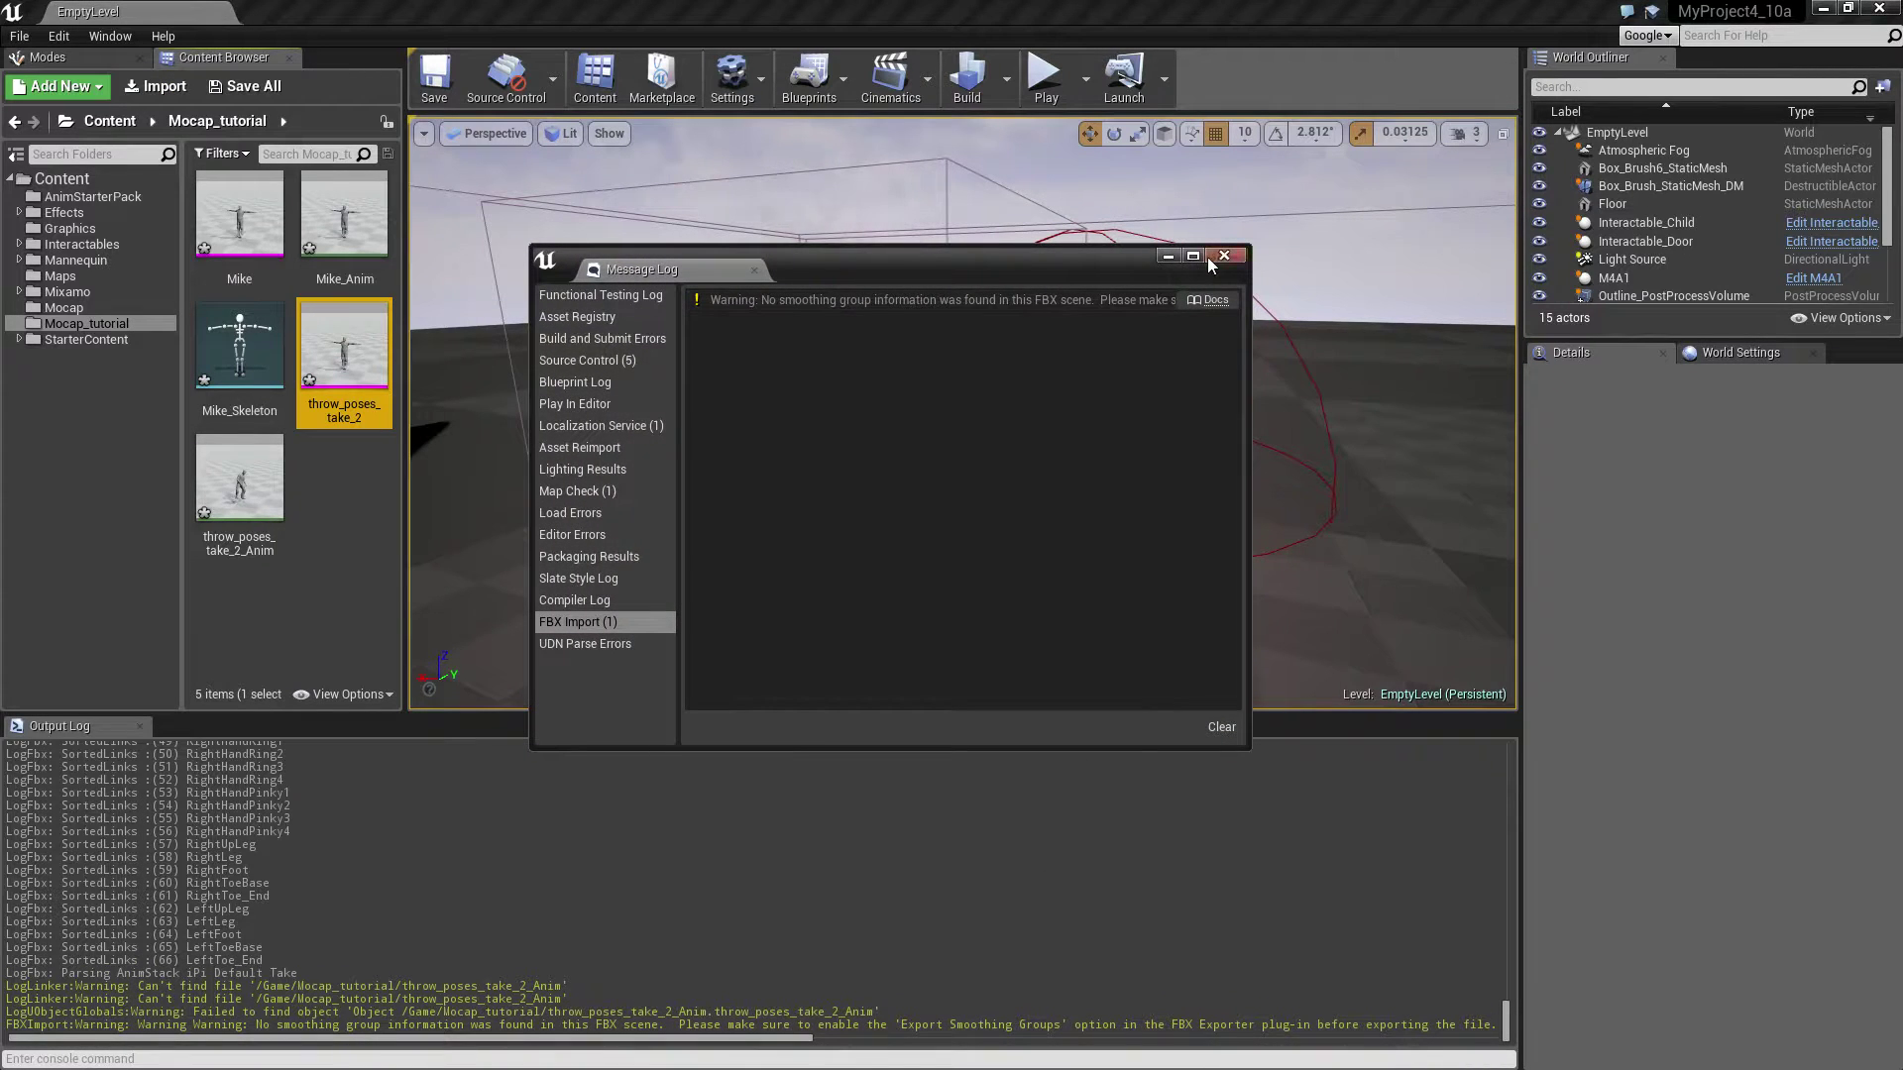
pyautogui.click(1223, 256)
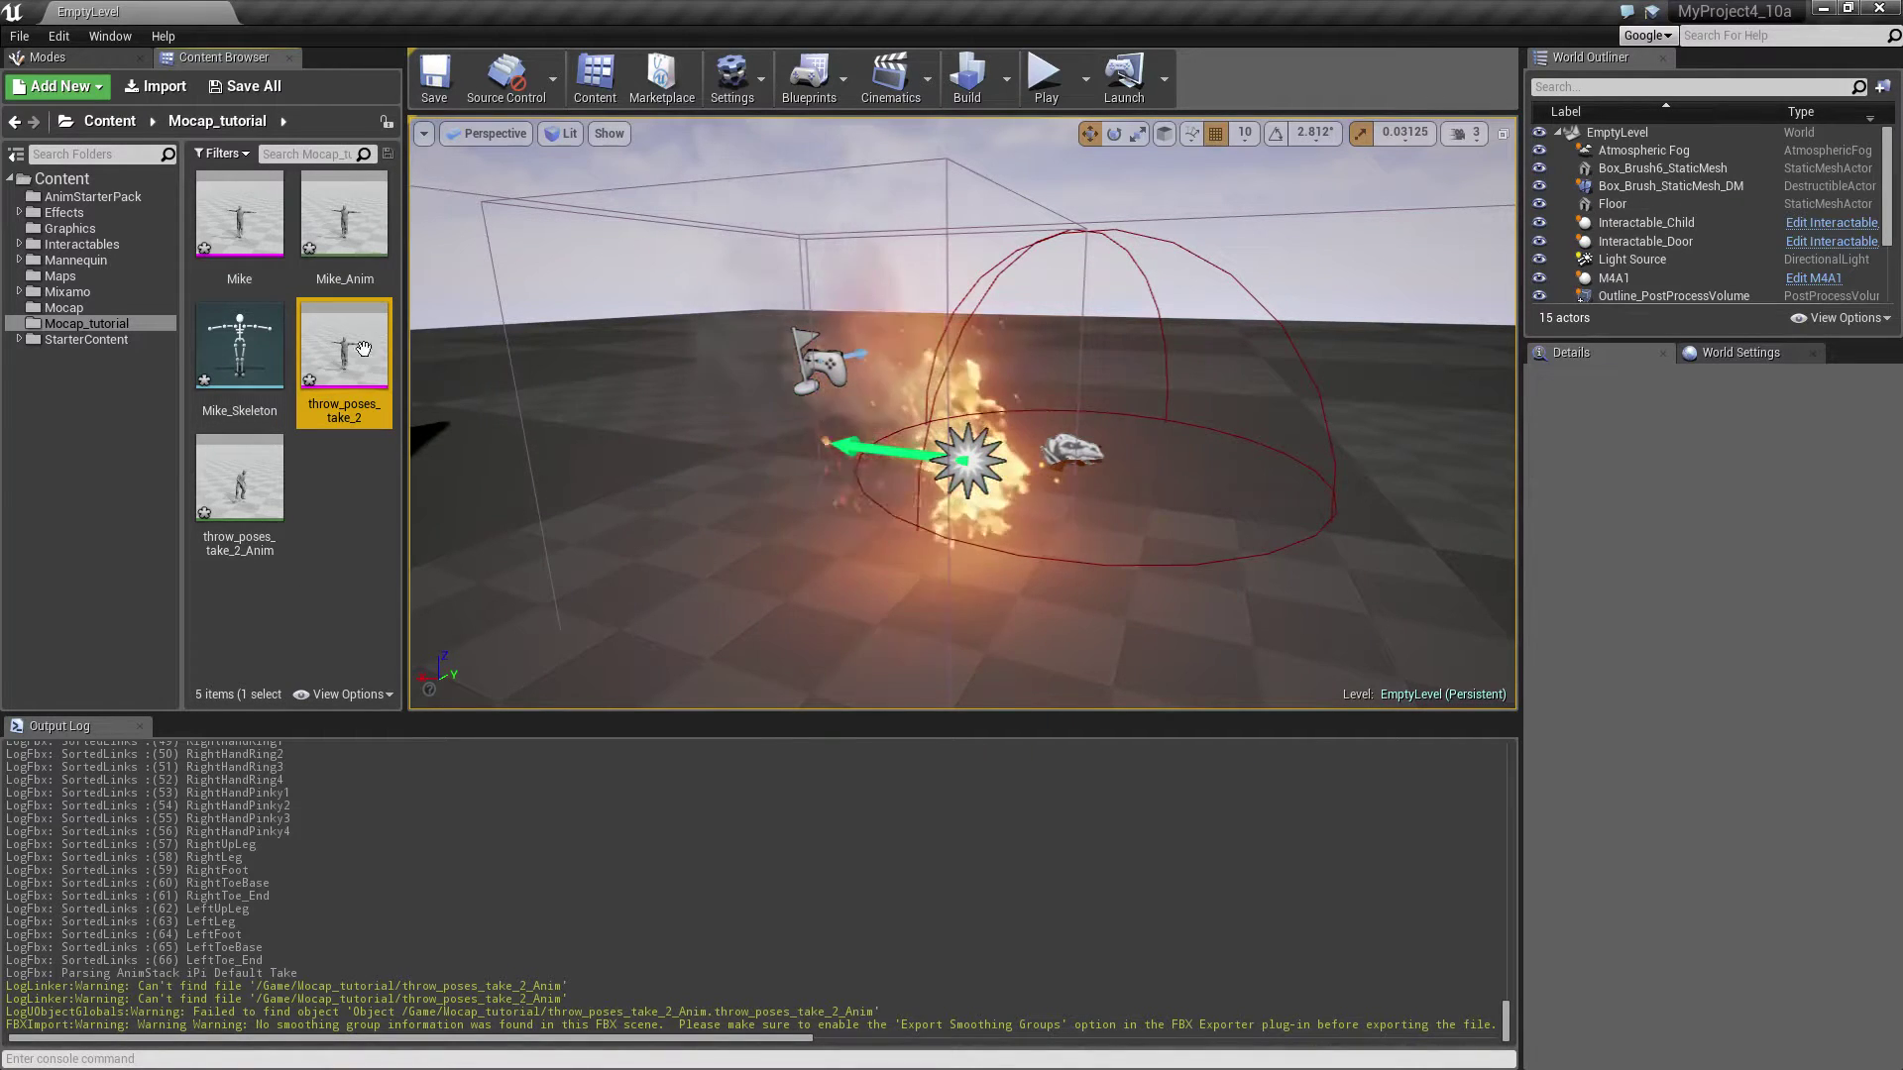
# - Open the throw_poses_take_2_Anim animation and examine the character's motion and feet up close and from a distance
pyautogui.doubleClick(252, 511)
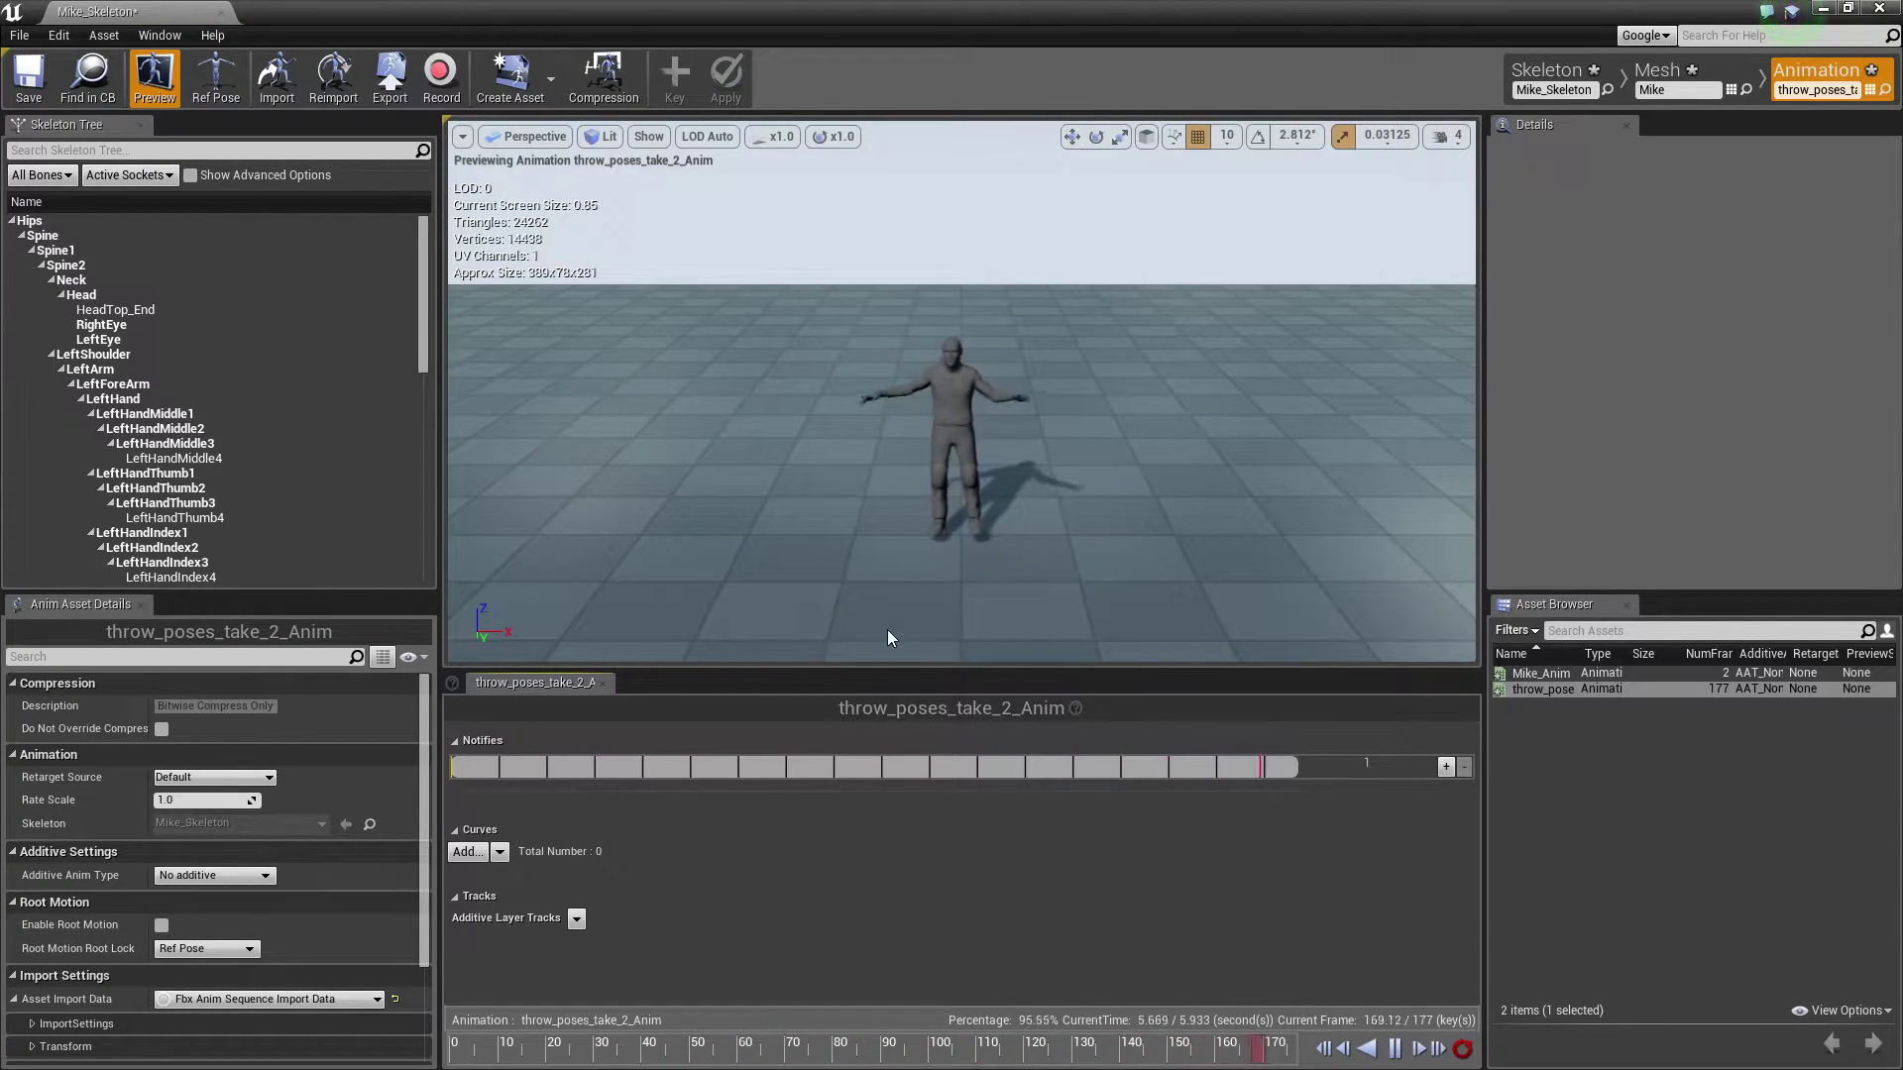
pyautogui.scroll(3, 1019, 556)
pyautogui.moveTo(972, 465); pyautogui.dragTo(991, 500, button='right')
pyautogui.press('w')
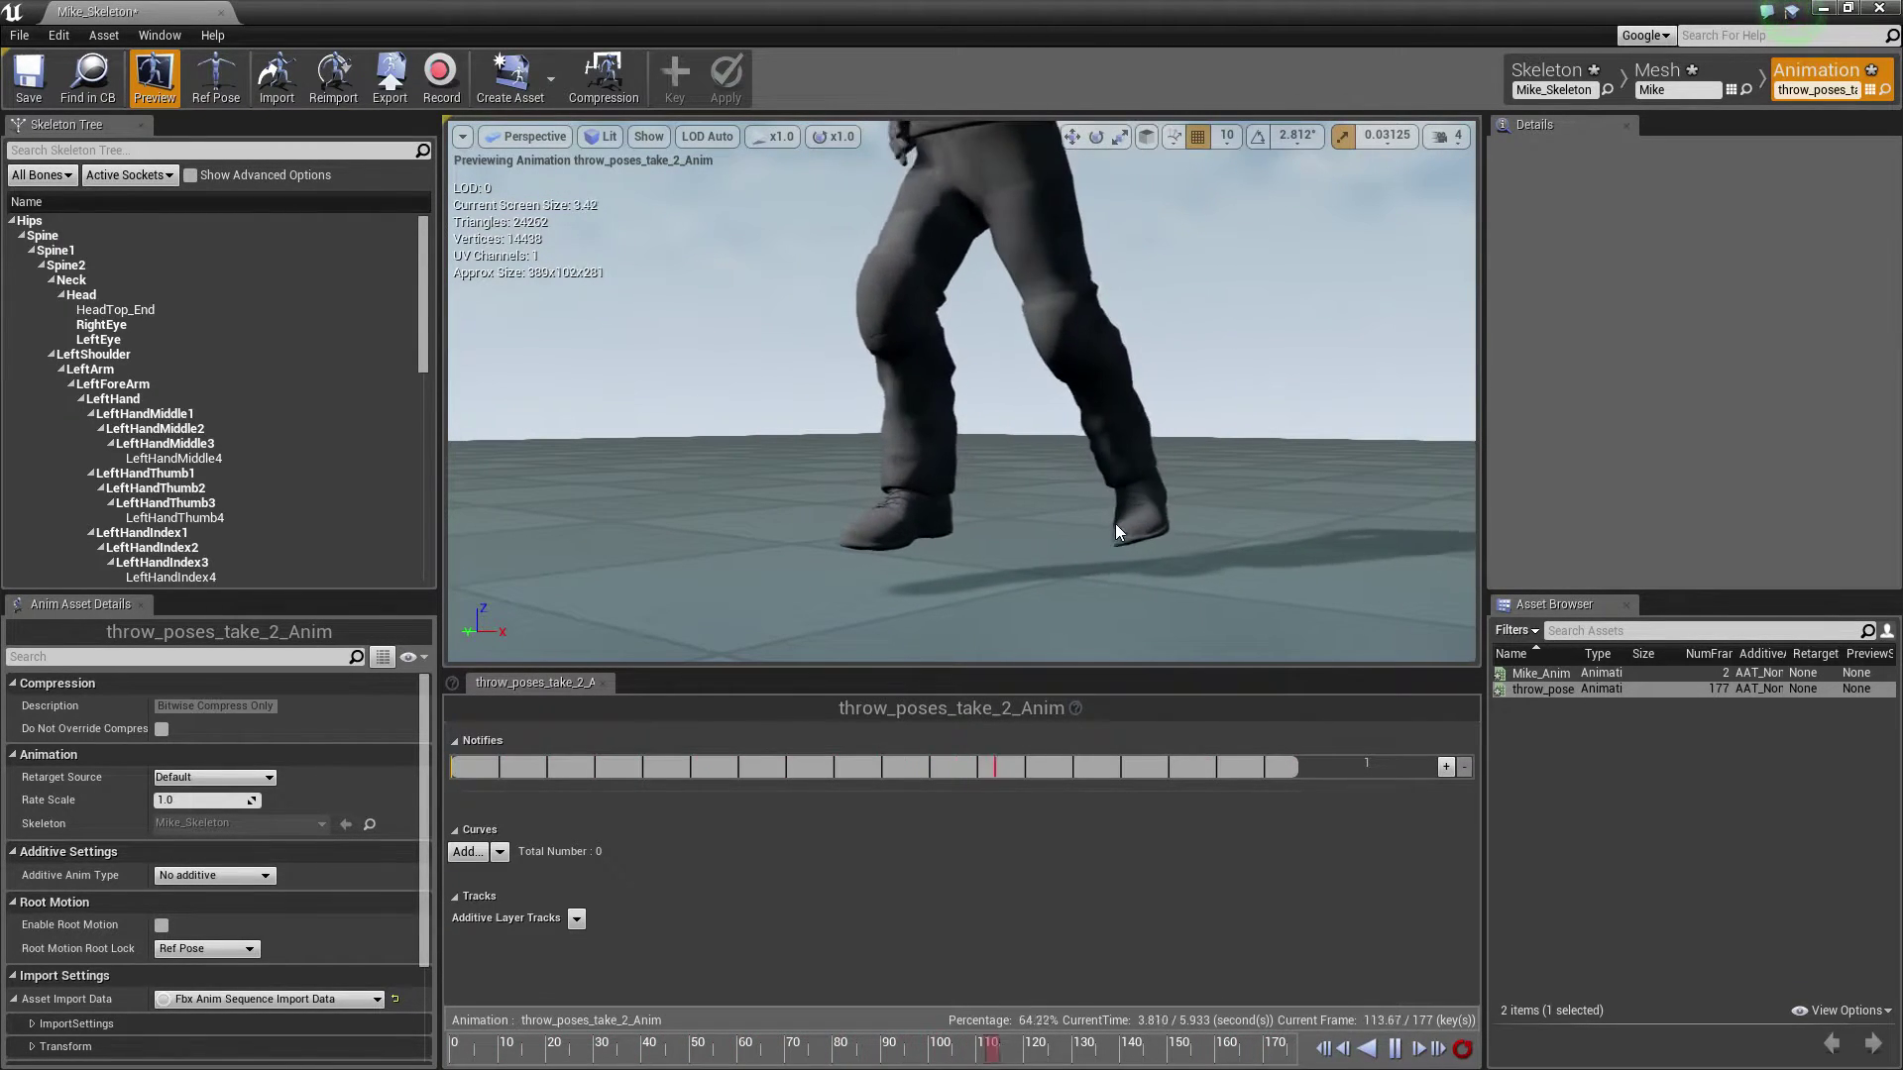
pyautogui.moveTo(920, 448); pyautogui.dragTo(945, 535, button='right')
pyautogui.press('s')
pyautogui.press('e')
pyautogui.press('s')
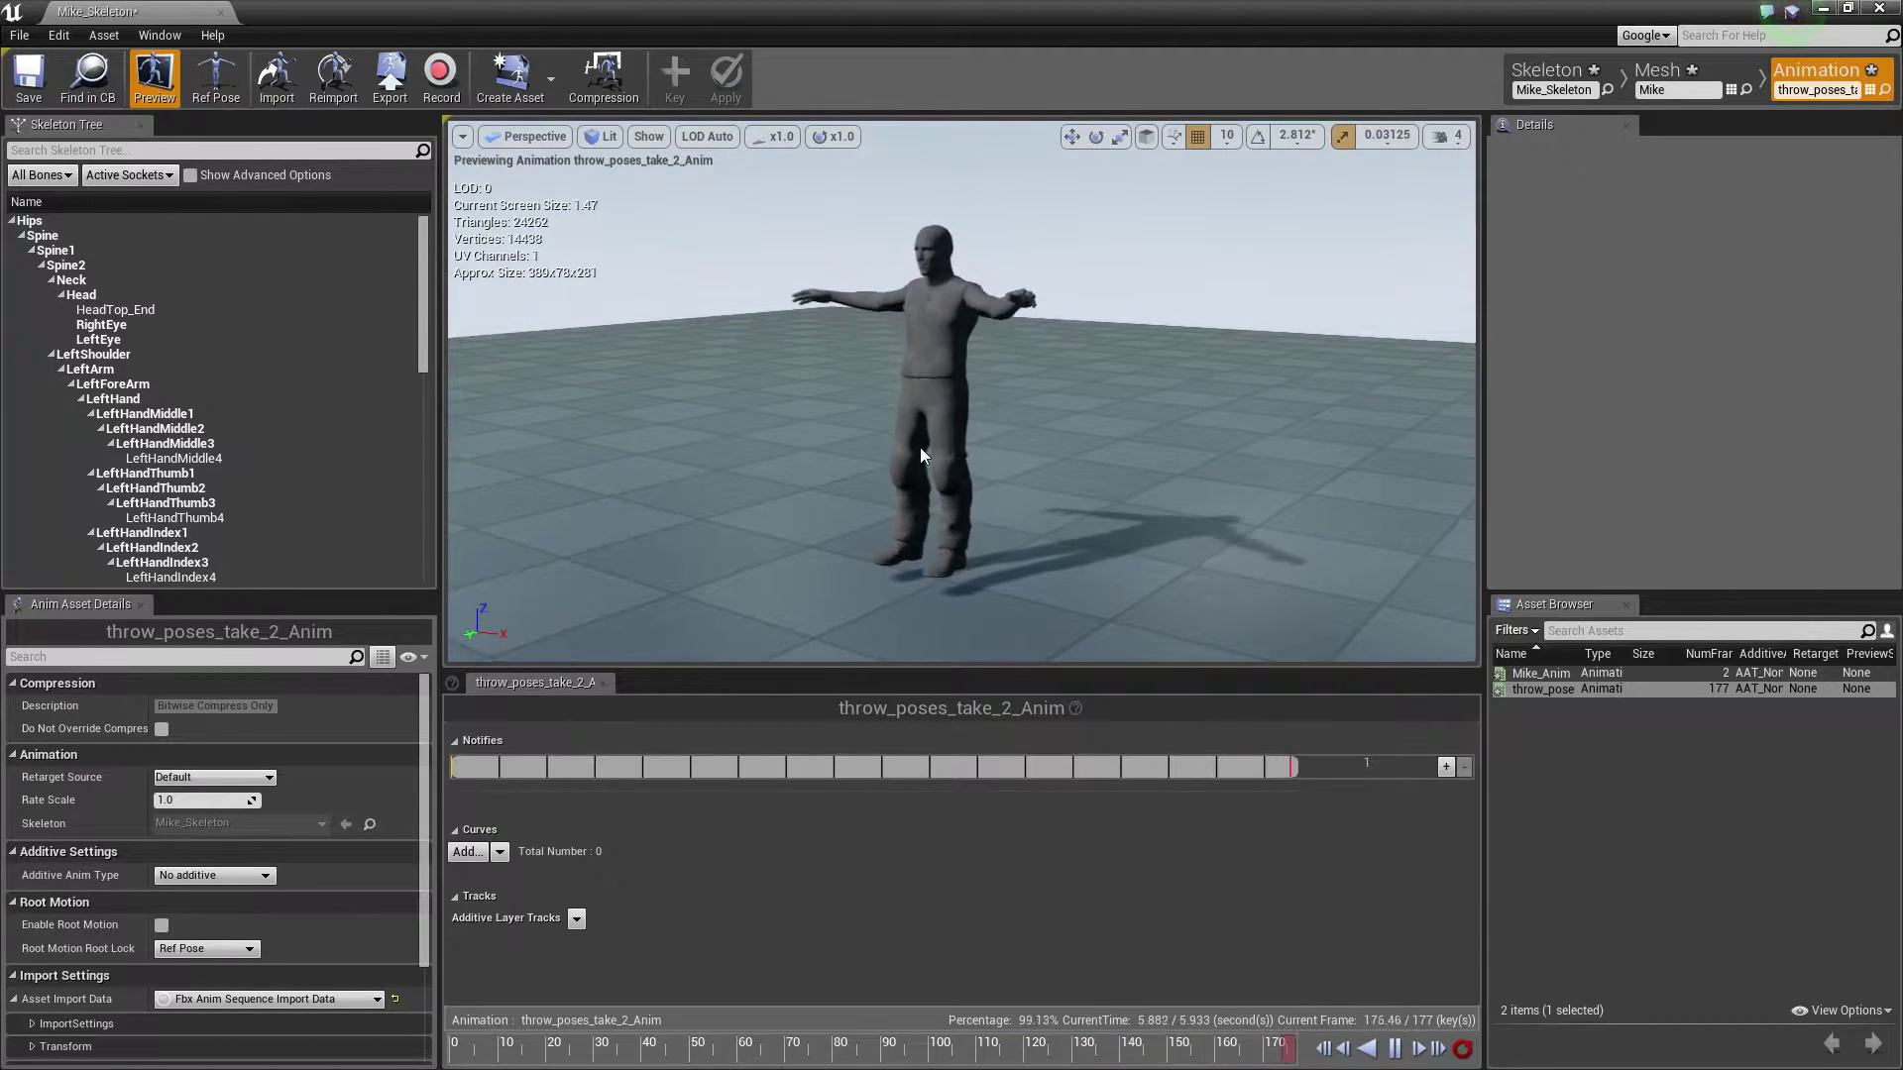
pyautogui.press('w')
pyautogui.moveTo(920, 448); pyautogui.dragTo(924, 454, button='right')
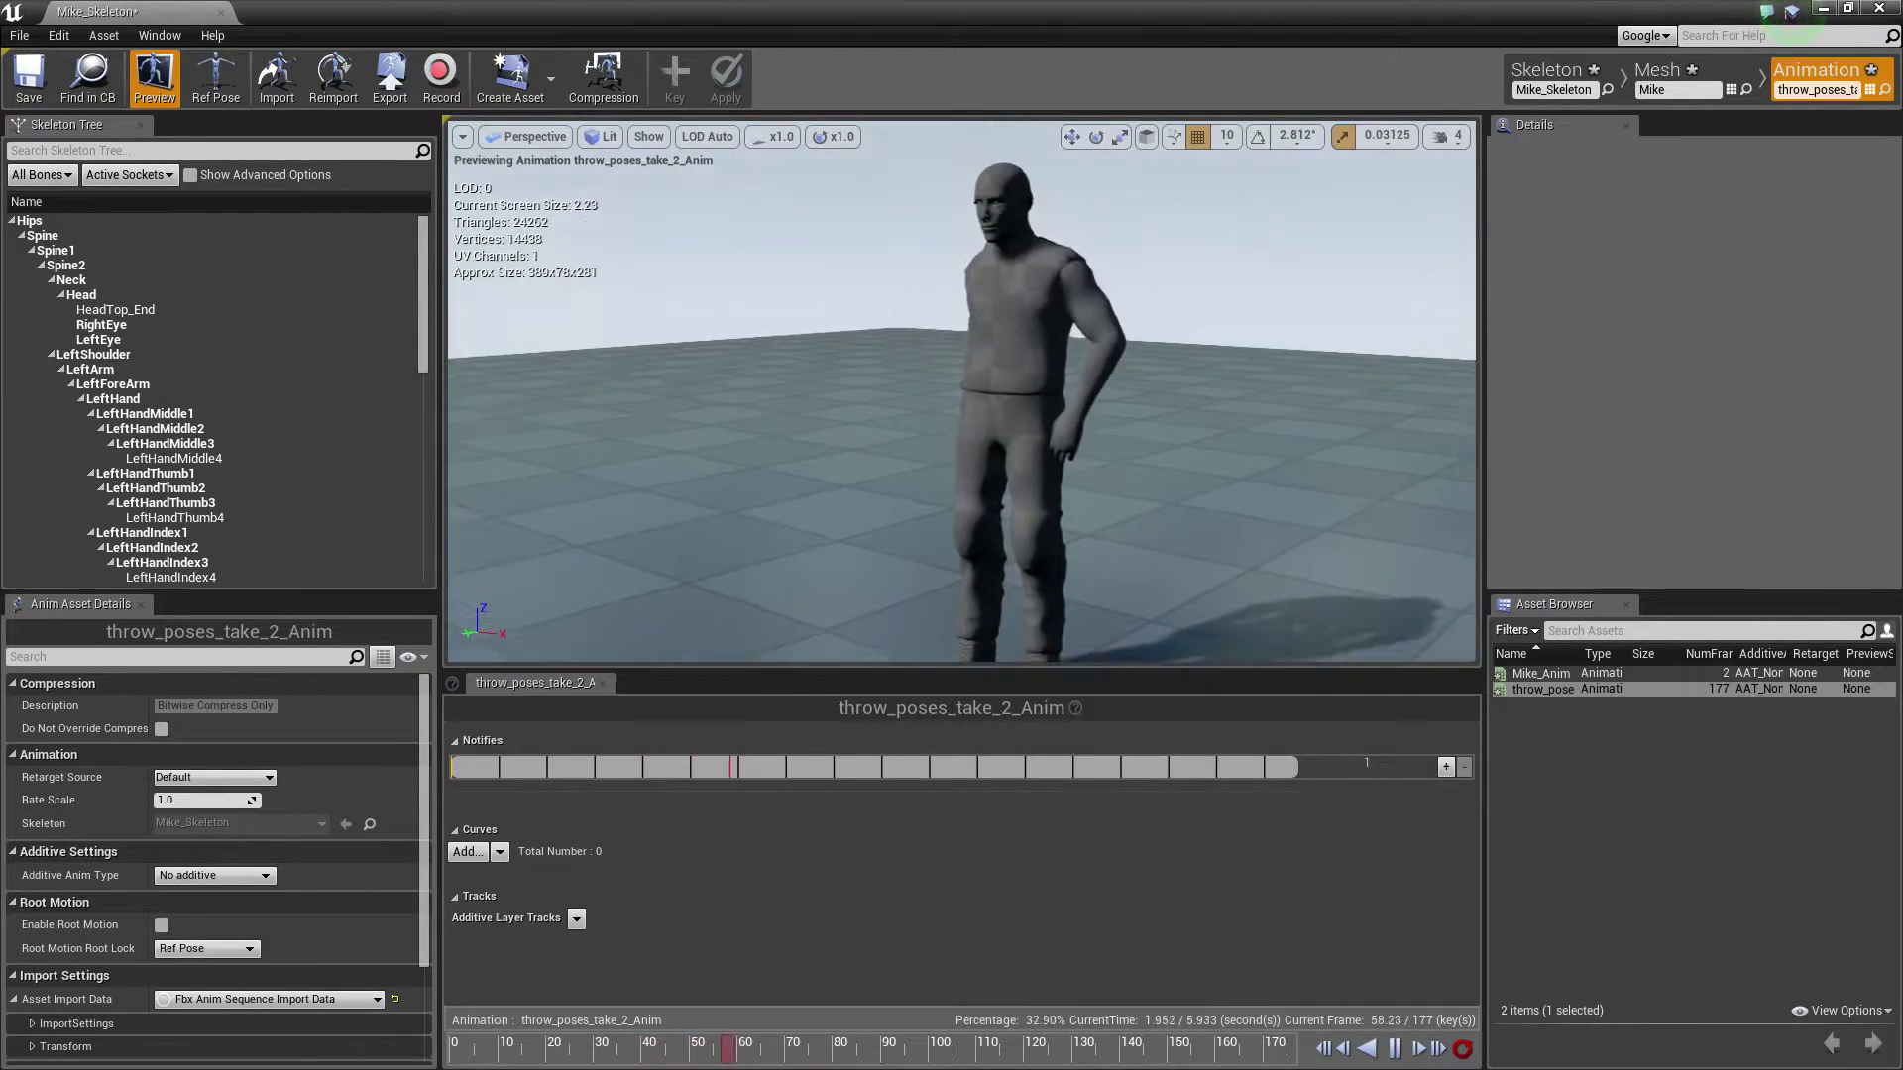
pyautogui.moveTo(1031, 538); pyautogui.dragTo(1030, 559, button='right')
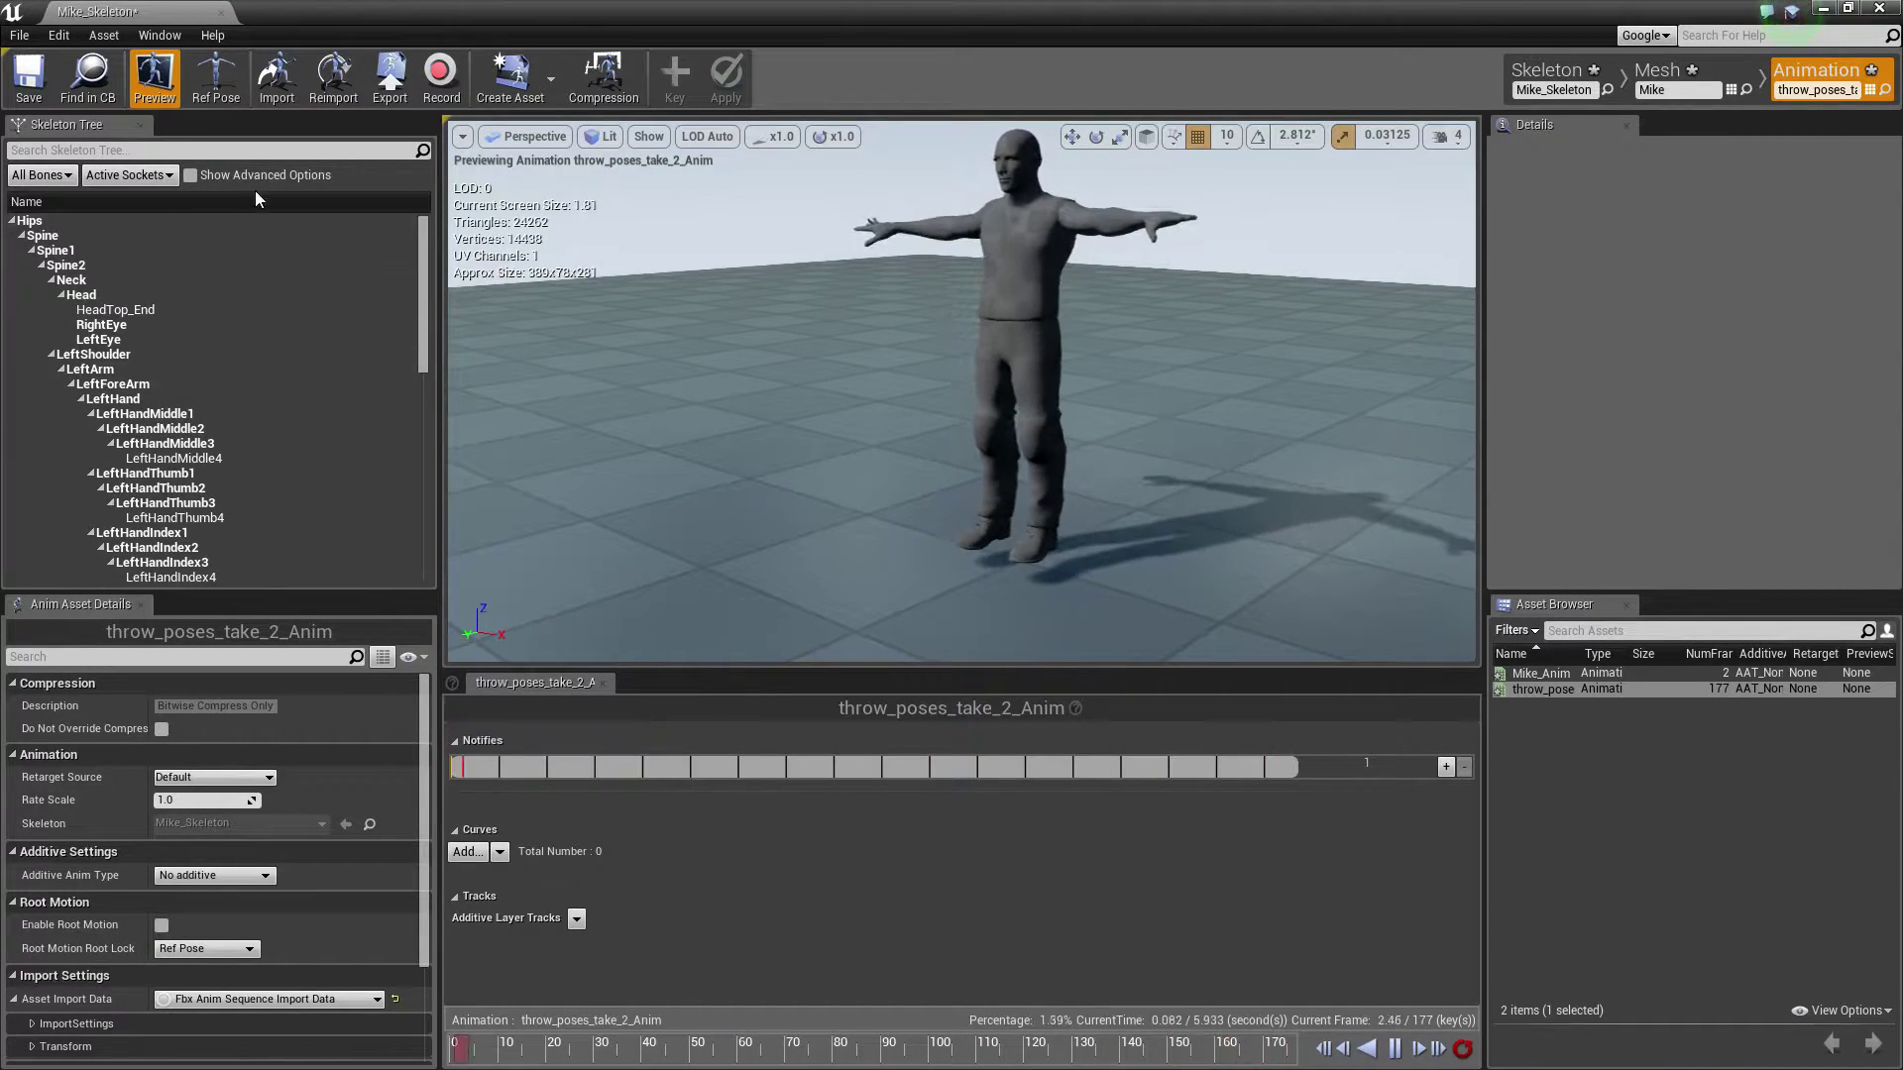
# - Open the Retarget Manager of Mike_Skeleton and add the Mike mesh as a new retarget source
pyautogui.click(1549, 71)
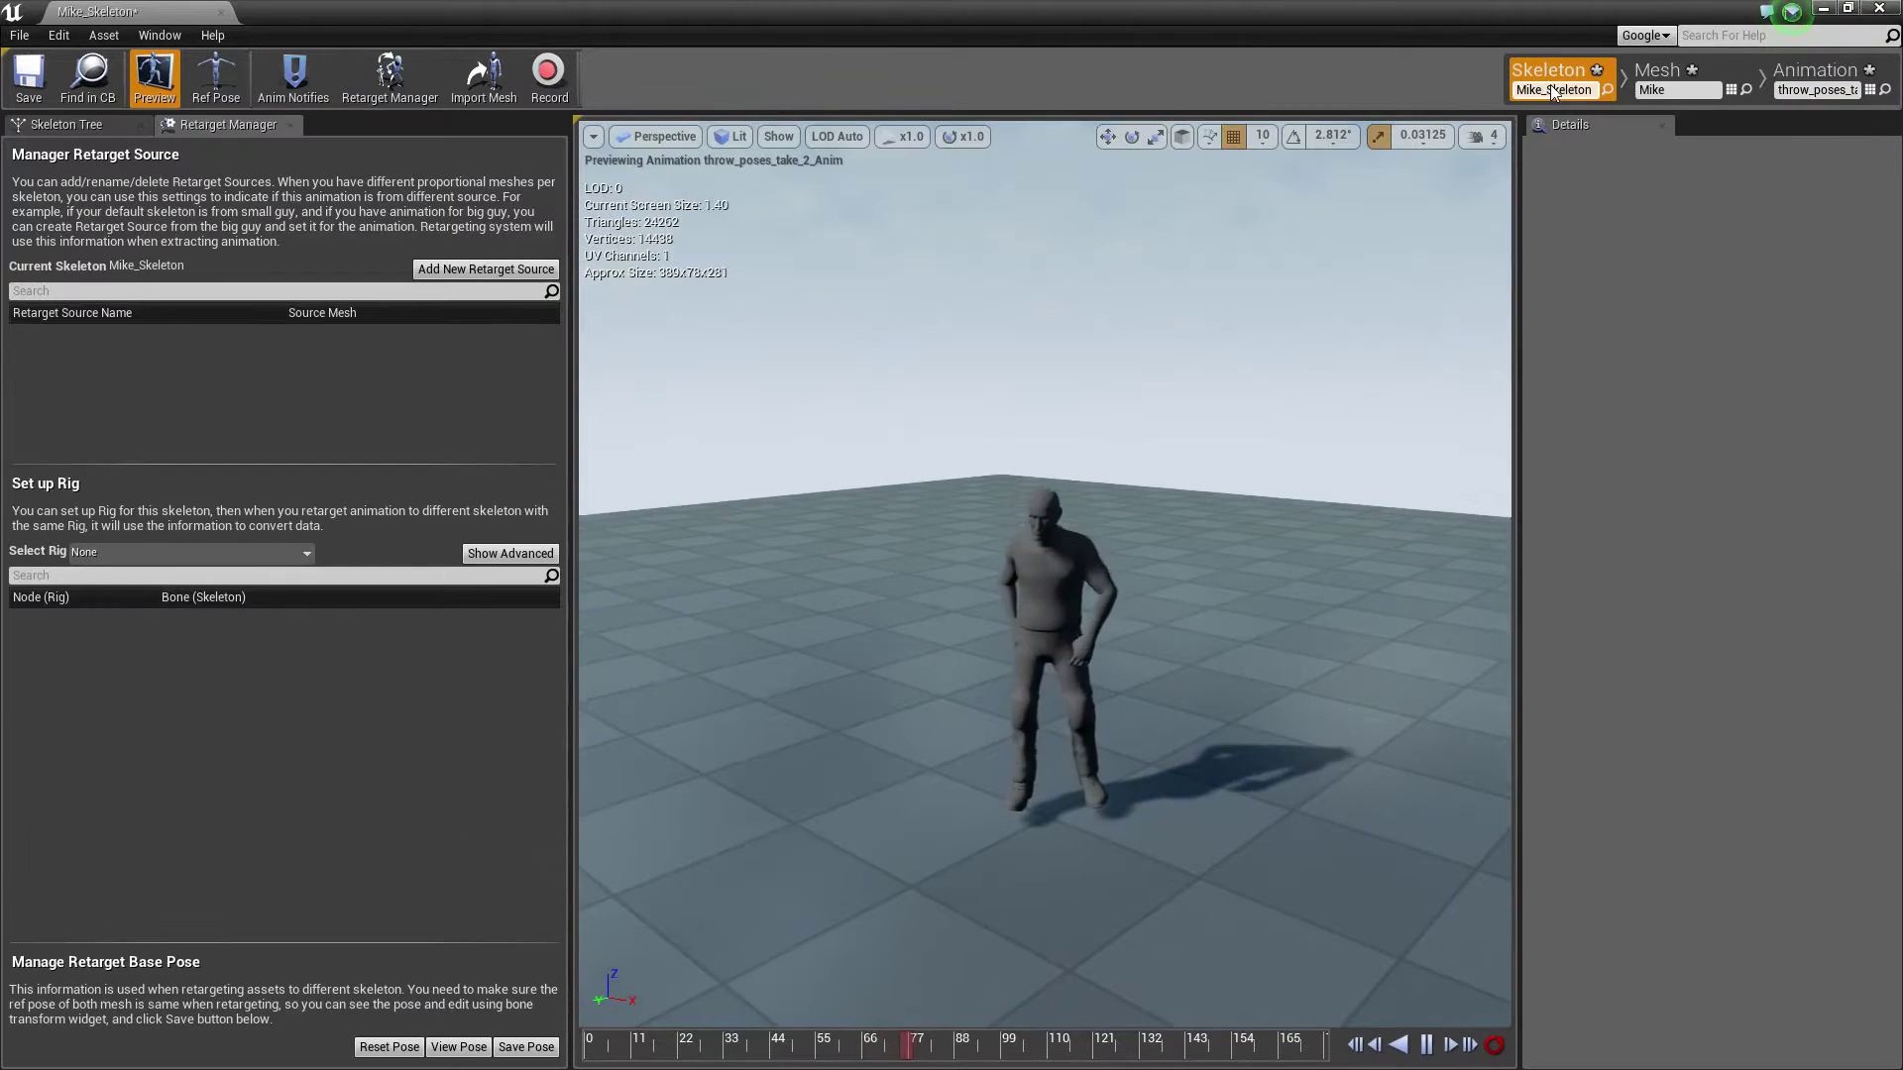
pyautogui.click(407, 96)
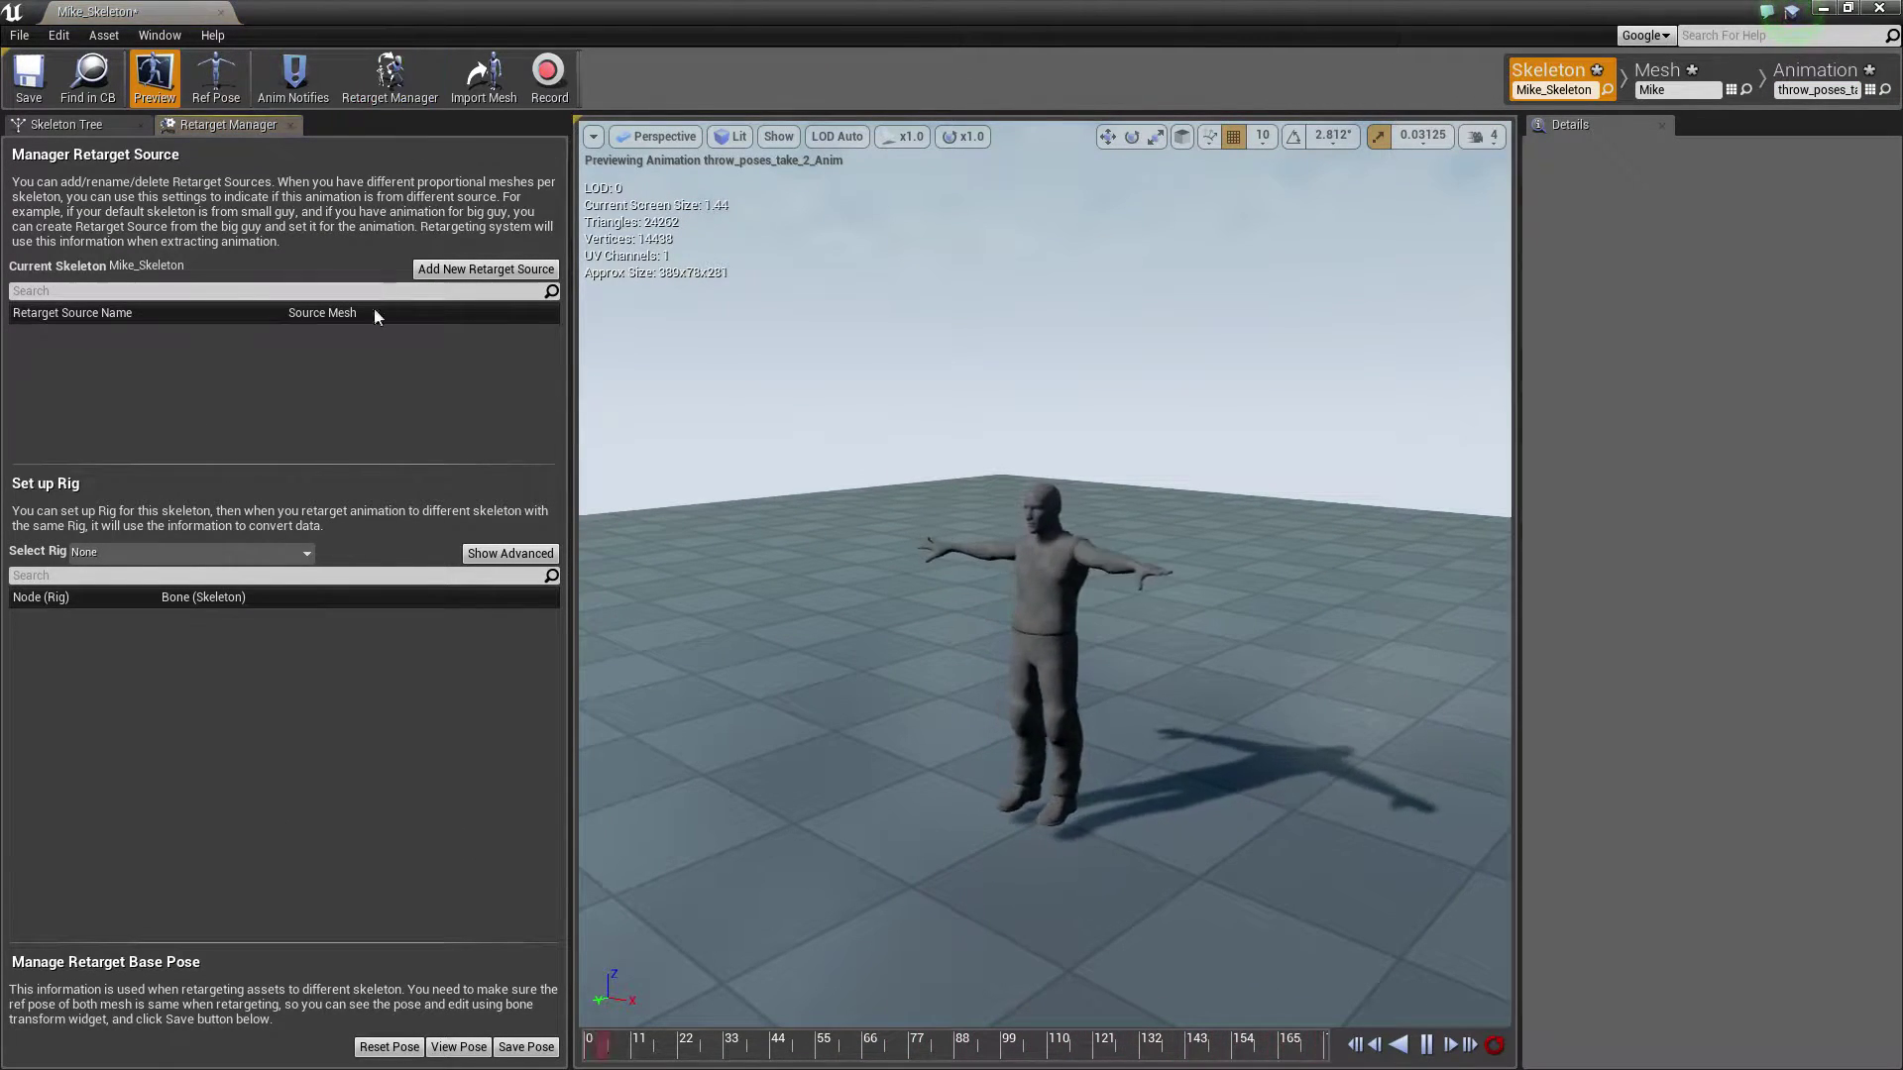
pyautogui.click(459, 271)
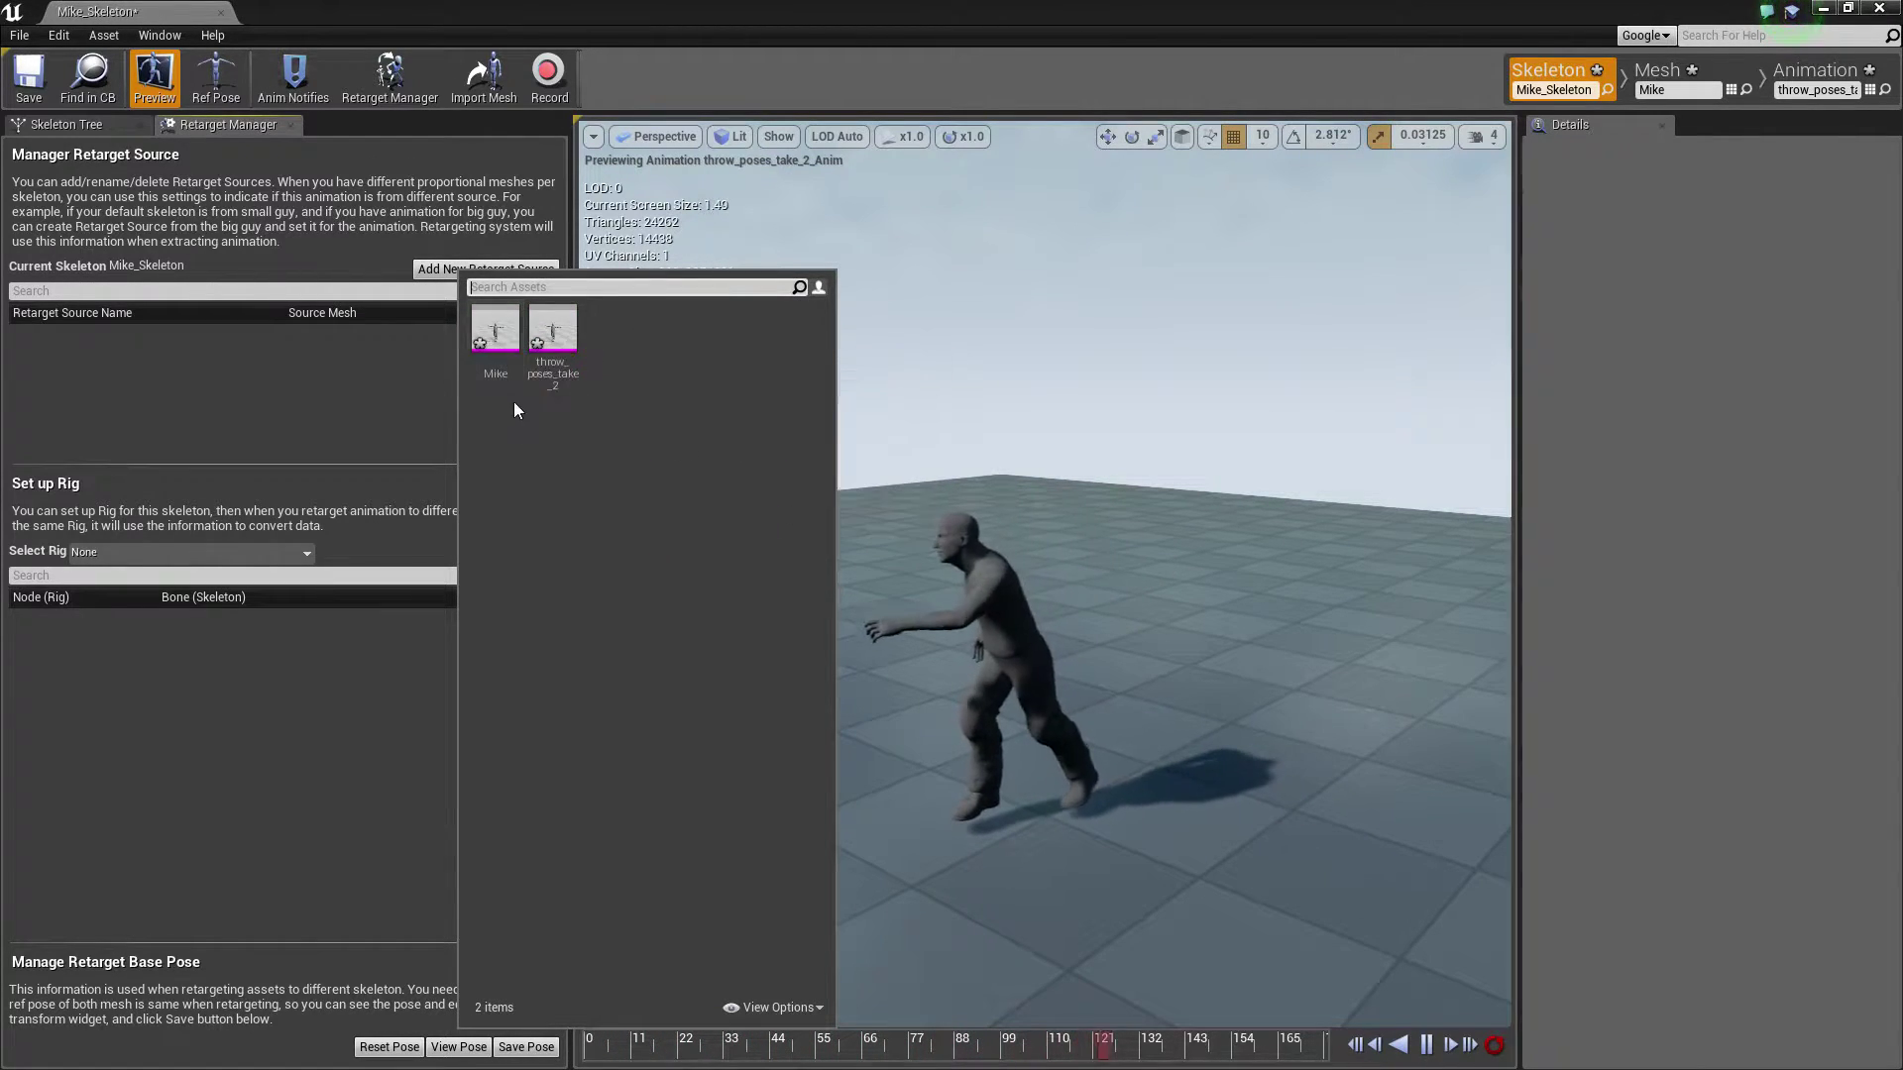
pyautogui.click(495, 330)
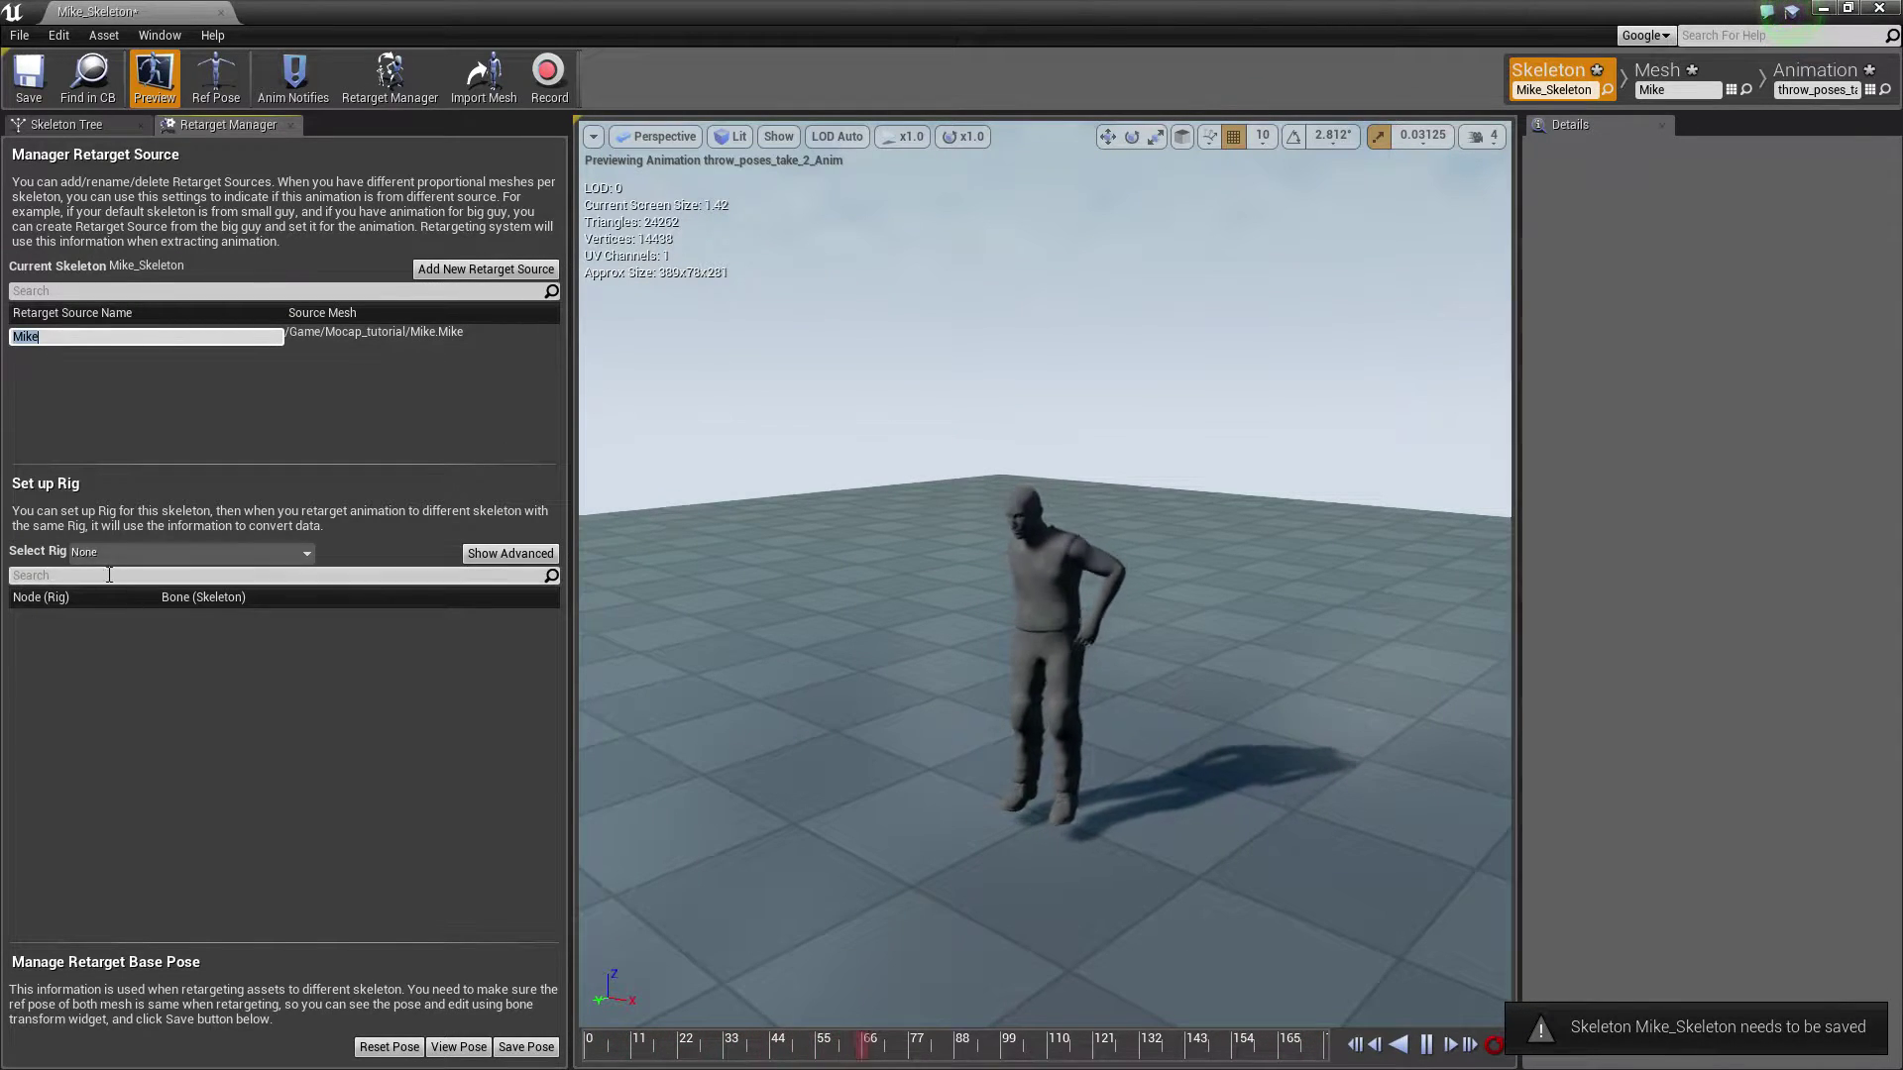
# - Assign the Humanoid rig to Mike_Skeleton and map Pelvis to the Hips bone and spine_01 to Spine
pyautogui.click(284, 557)
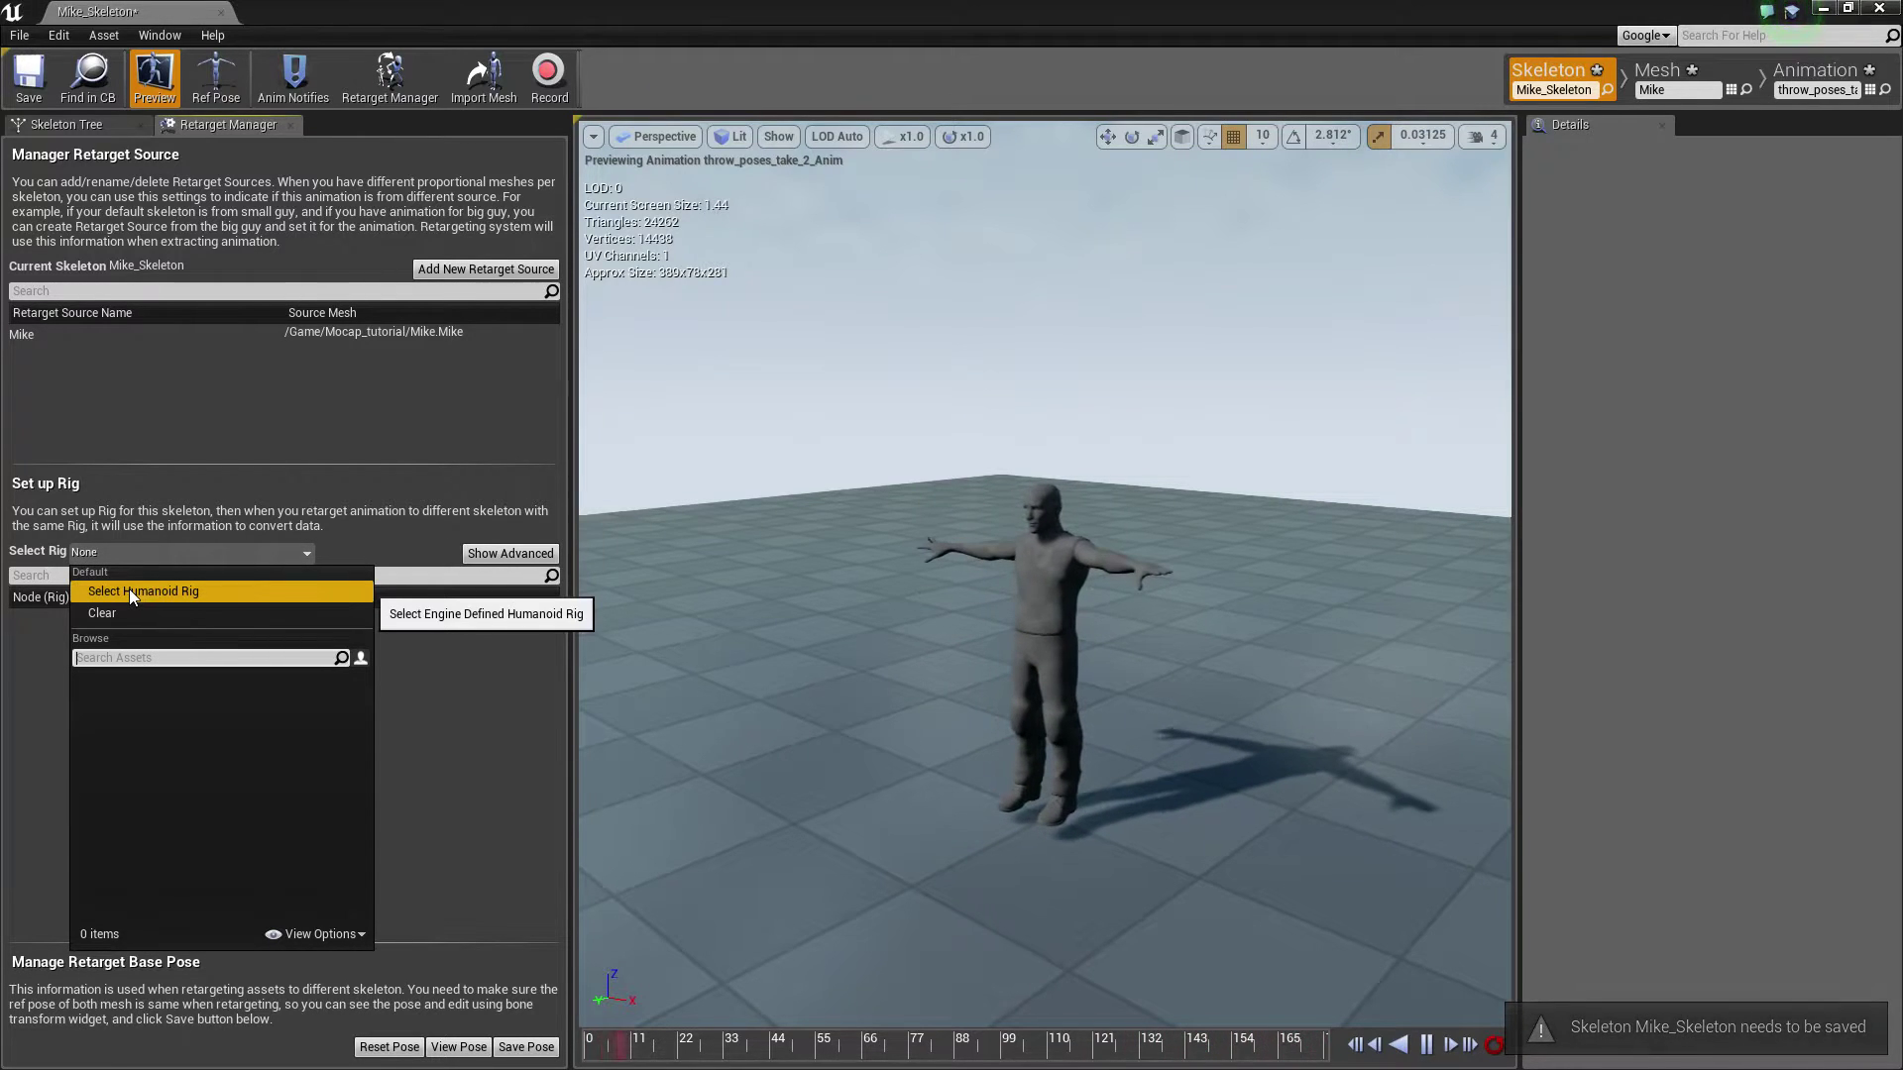
pyautogui.click(130, 589)
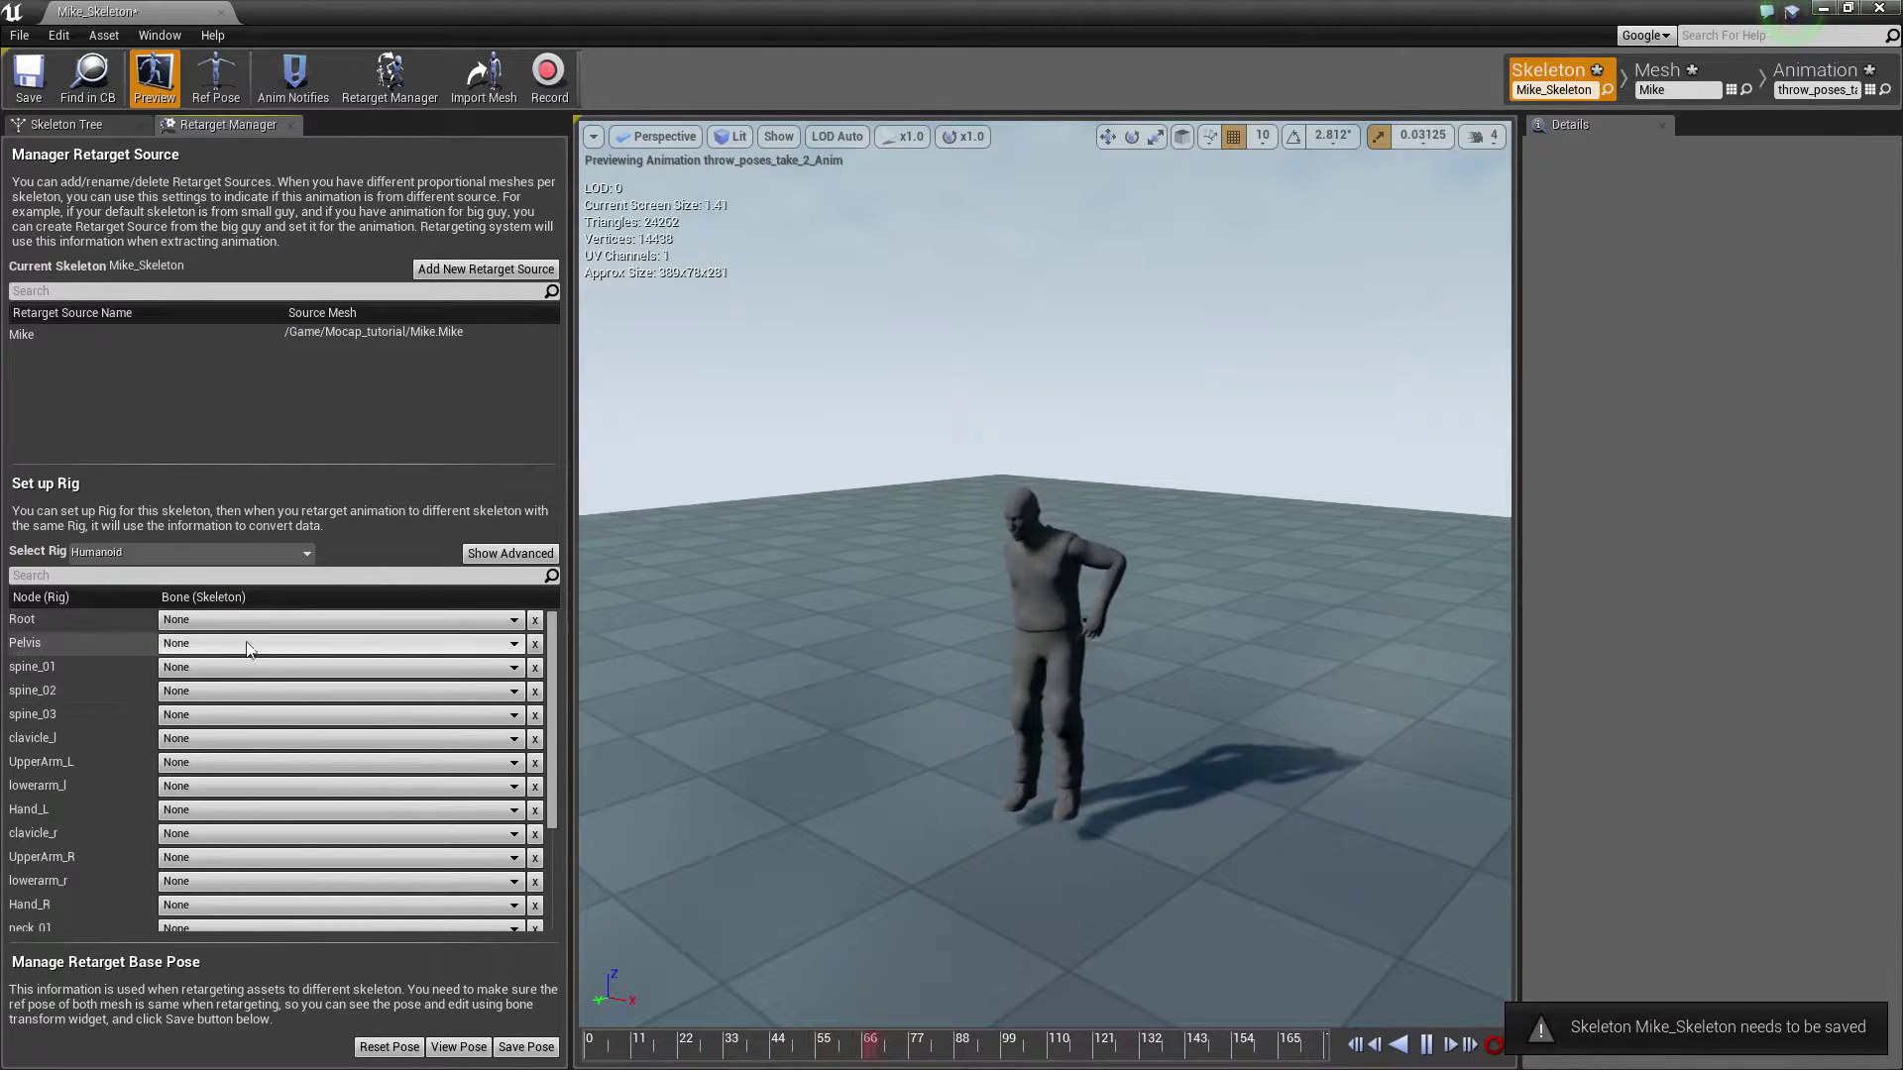
pyautogui.click(212, 644)
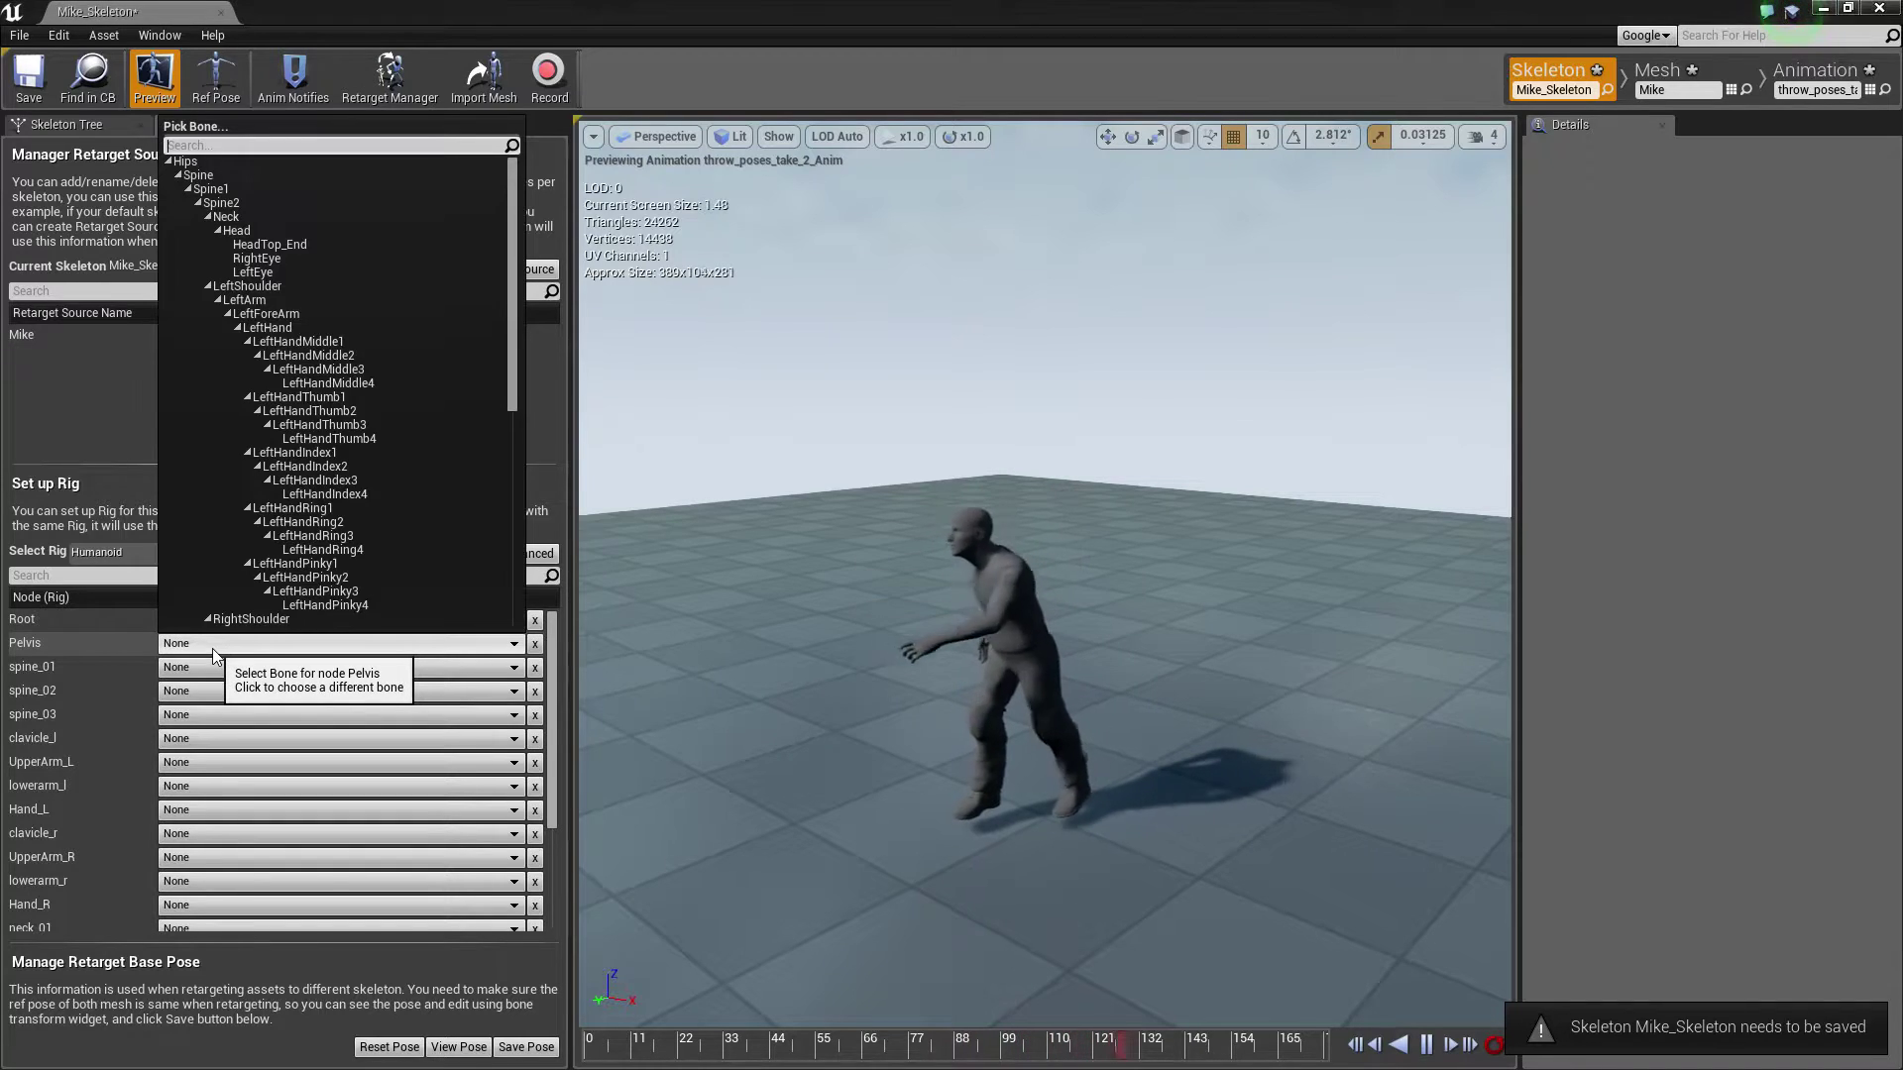
pyautogui.click(247, 168)
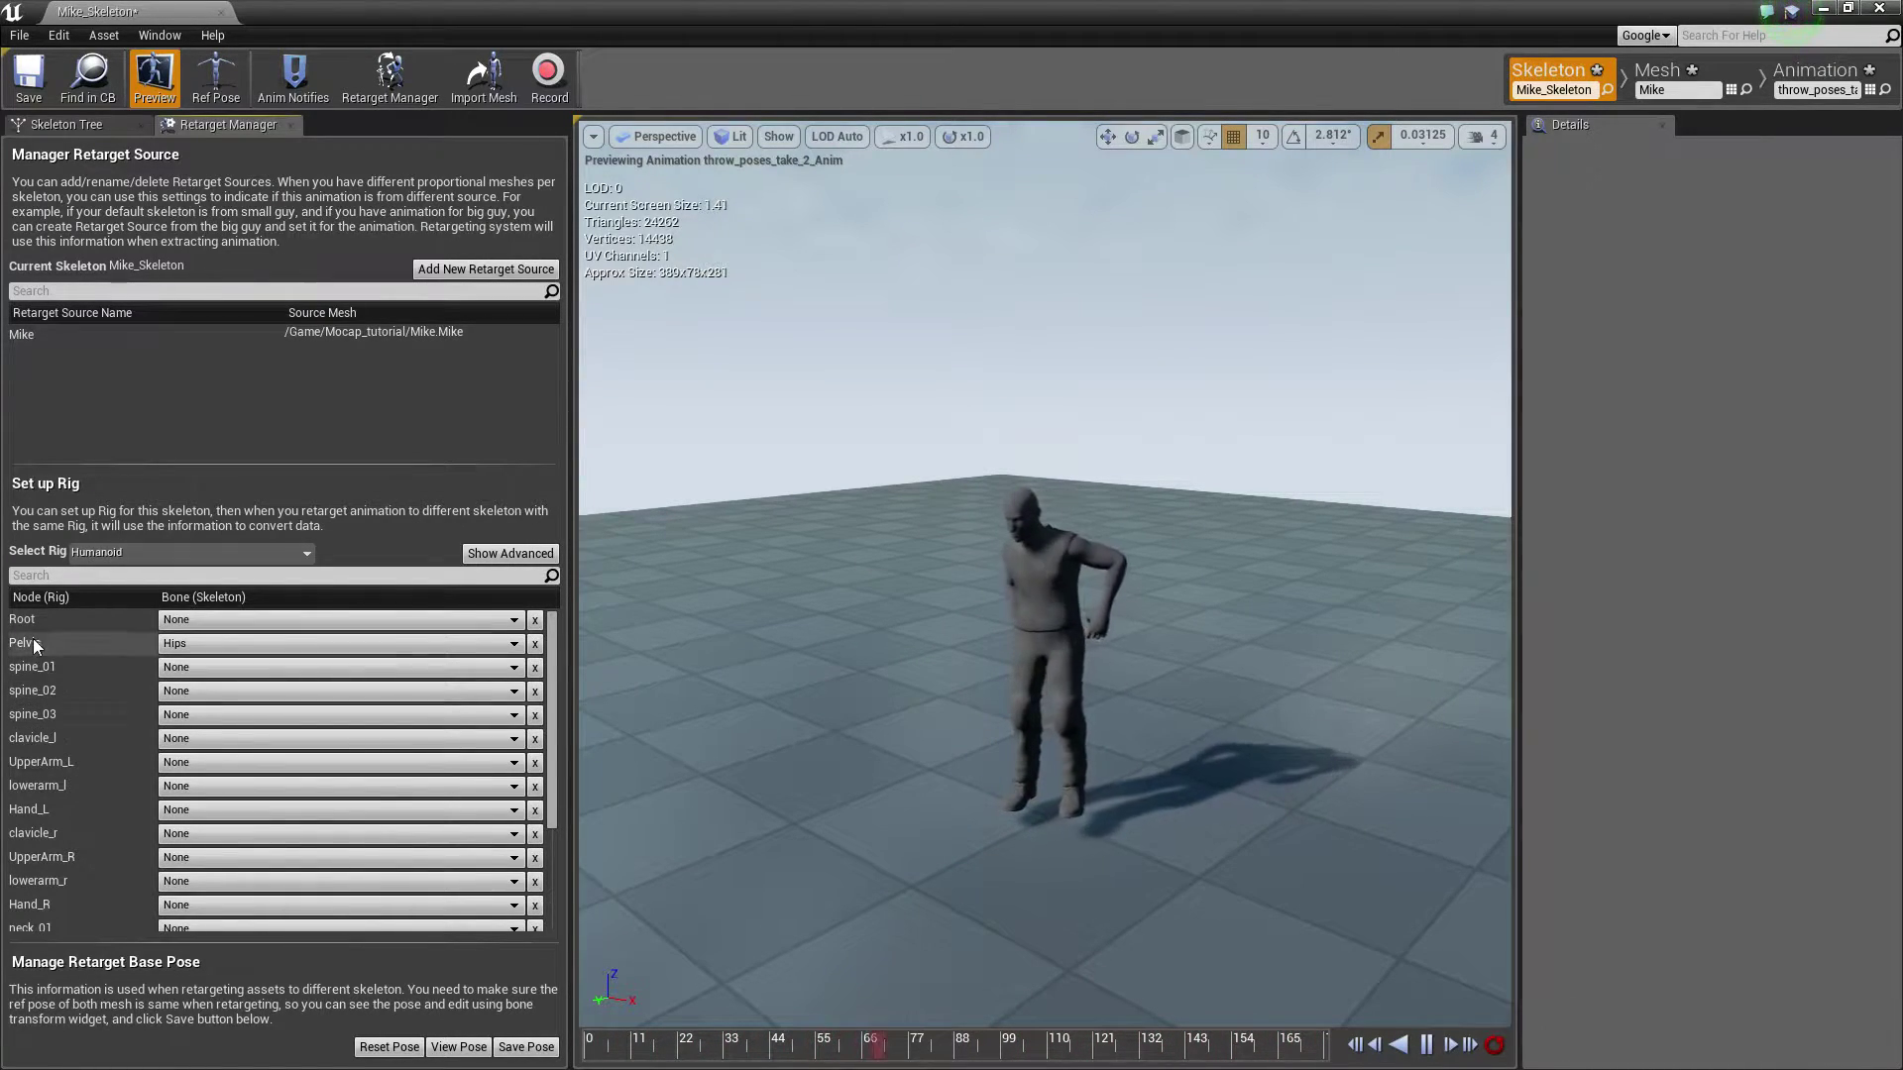
pyautogui.click(228, 667)
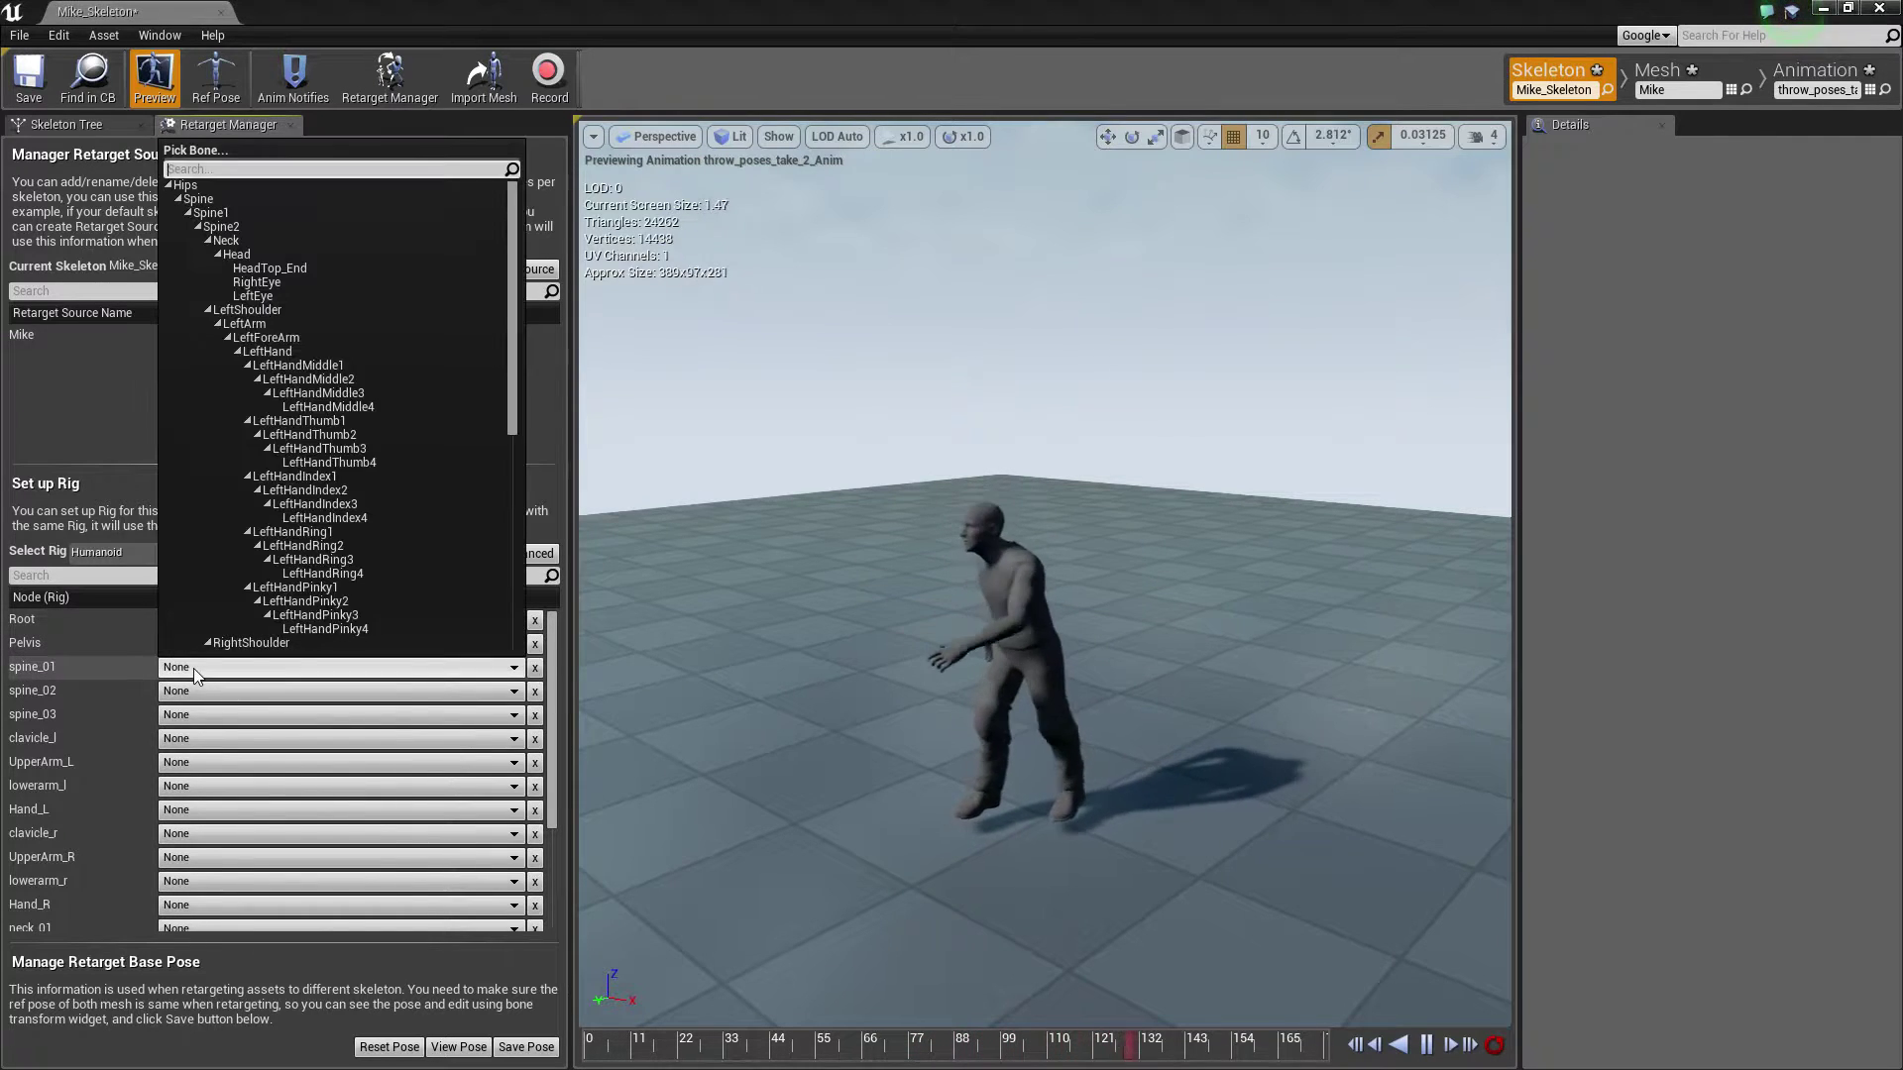
pyautogui.click(199, 199)
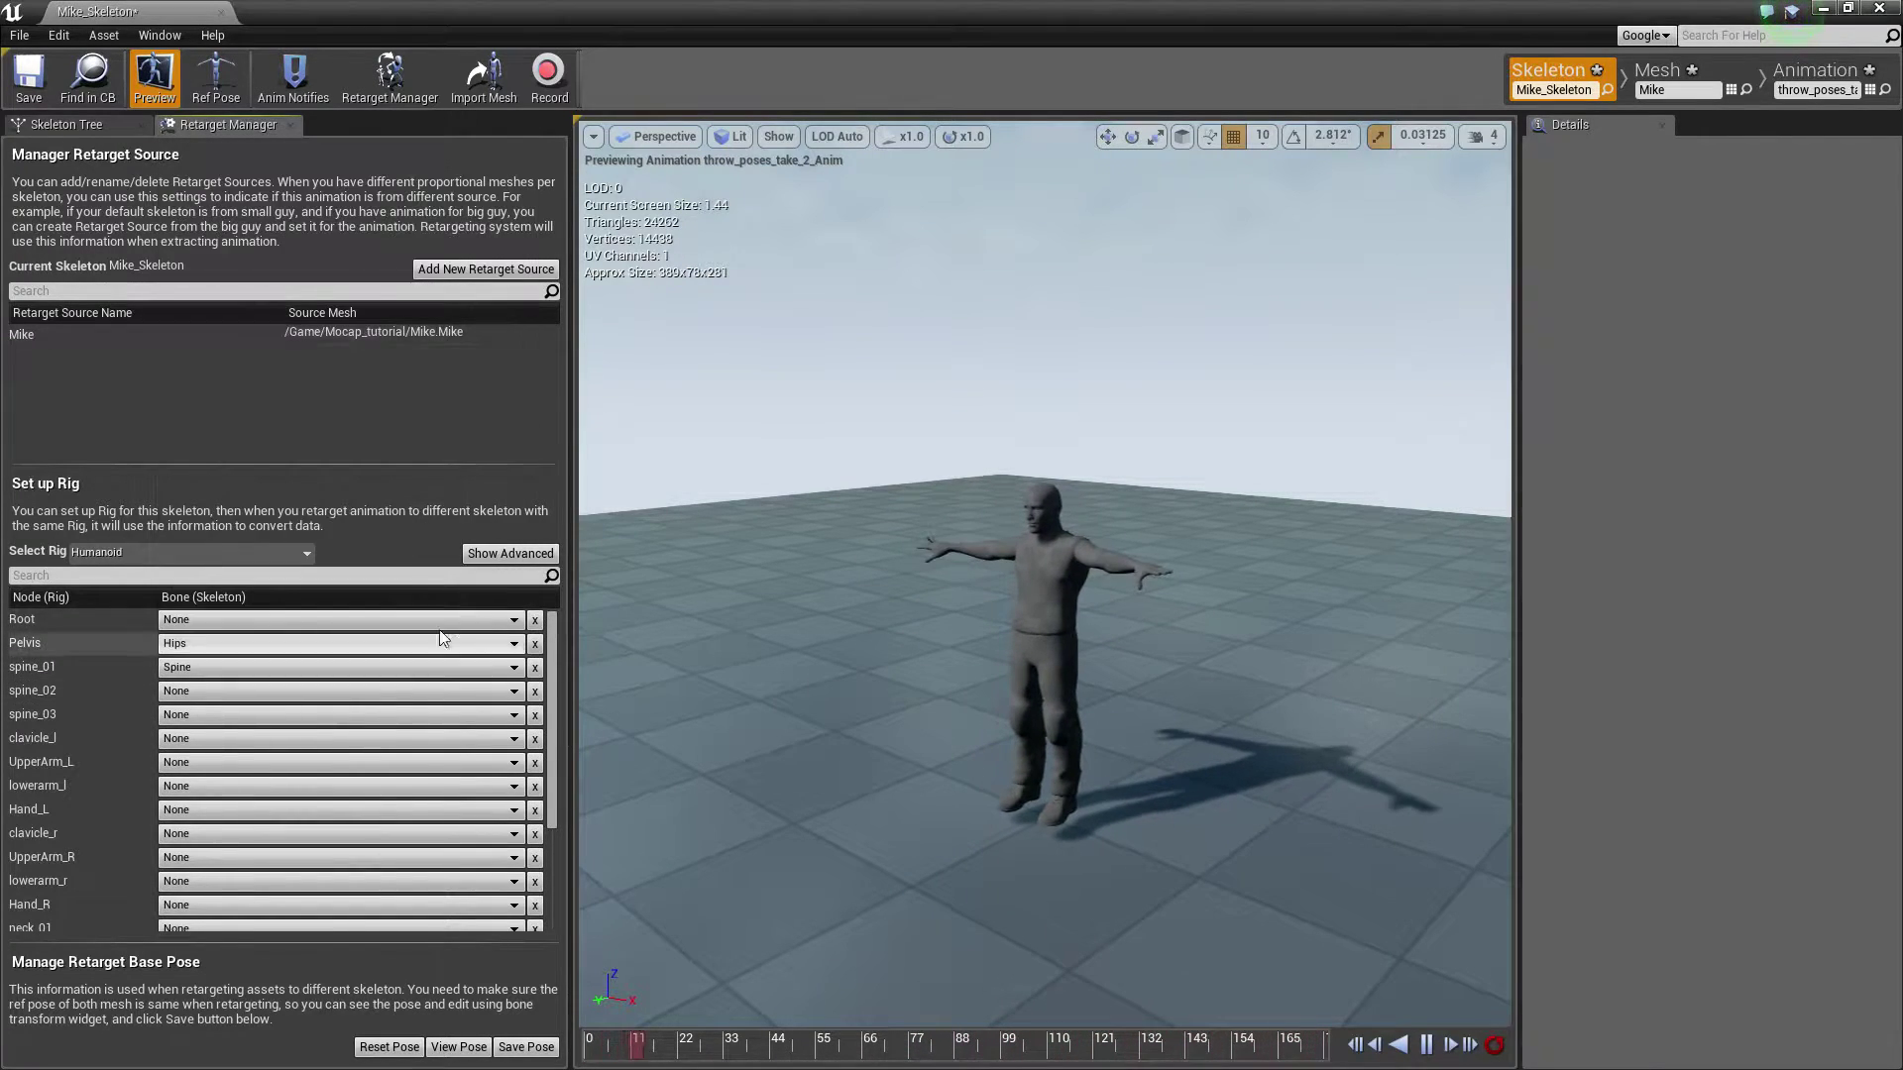
# - Review the advanced rig nodes of Mike_Skeleton and close the skeleton editor
pyautogui.click(512, 554)
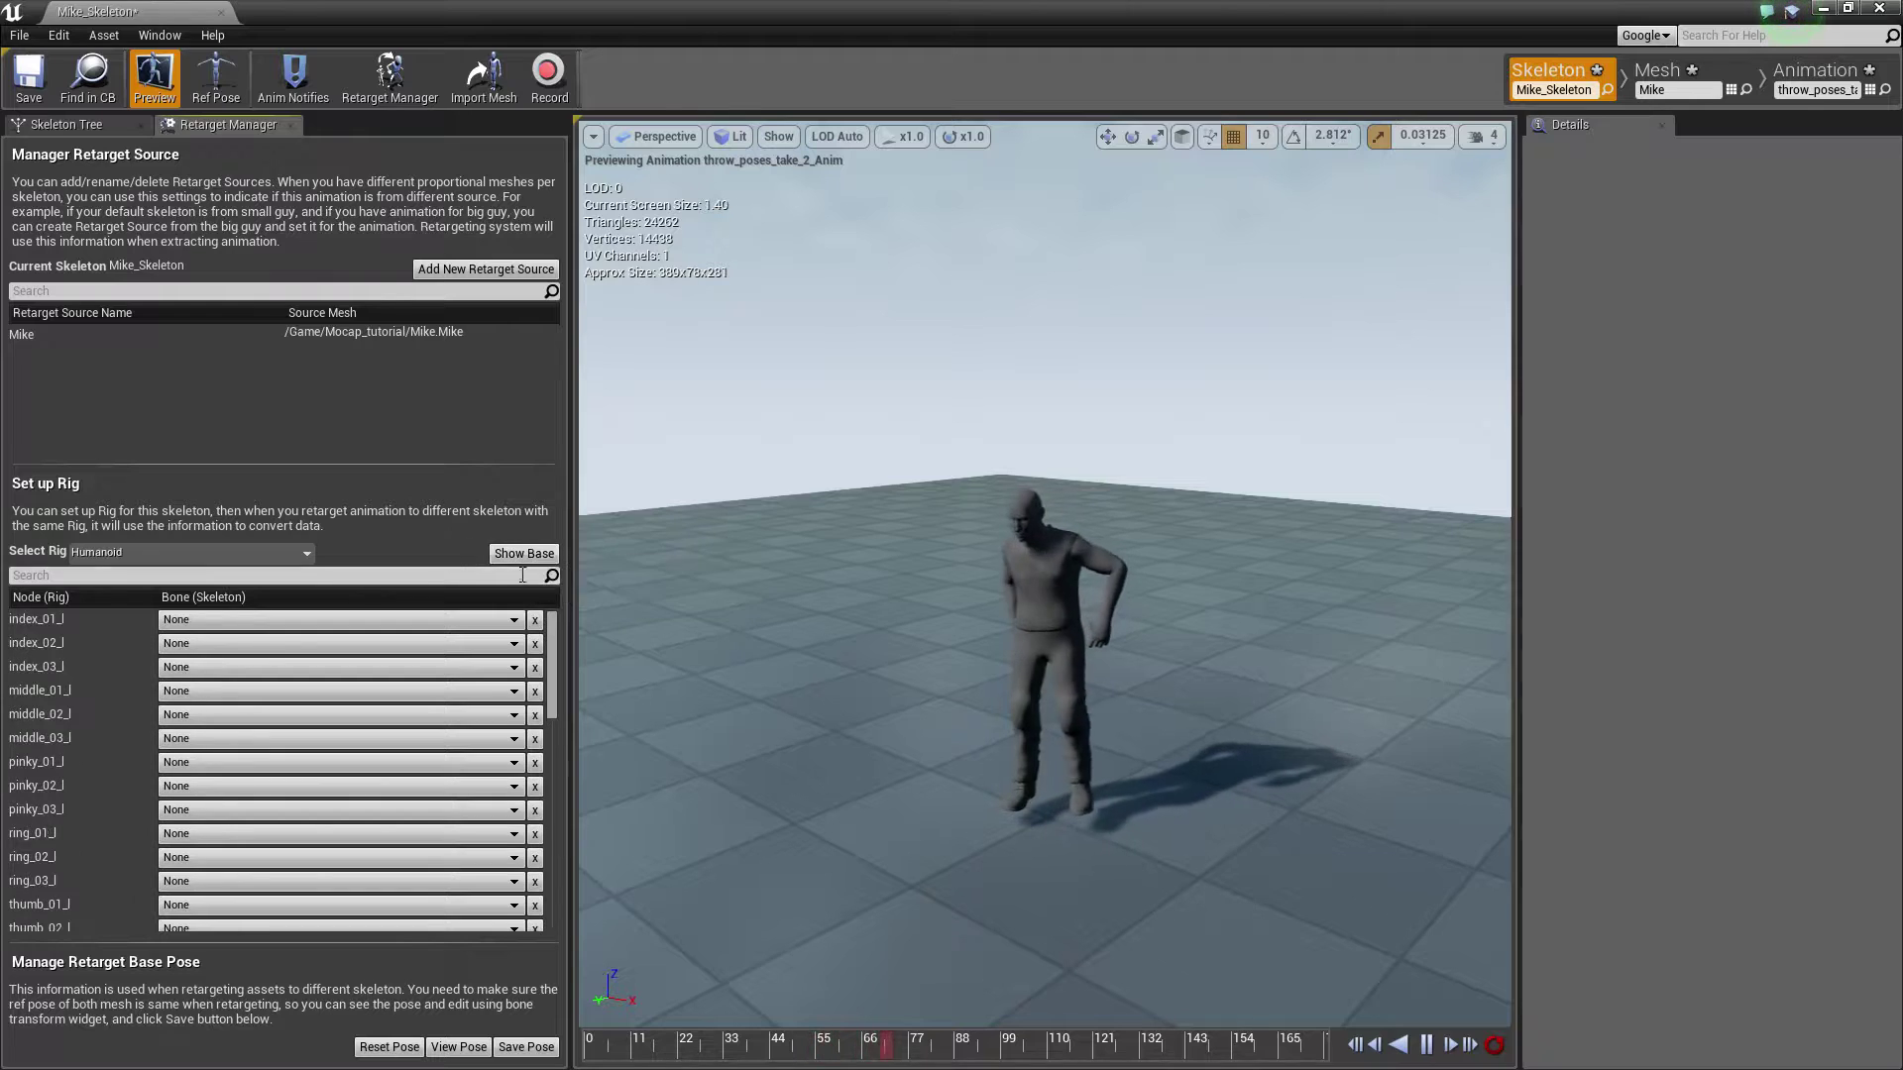
pyautogui.scroll(-10, 261, 634)
pyautogui.scroll(5, 269, 718)
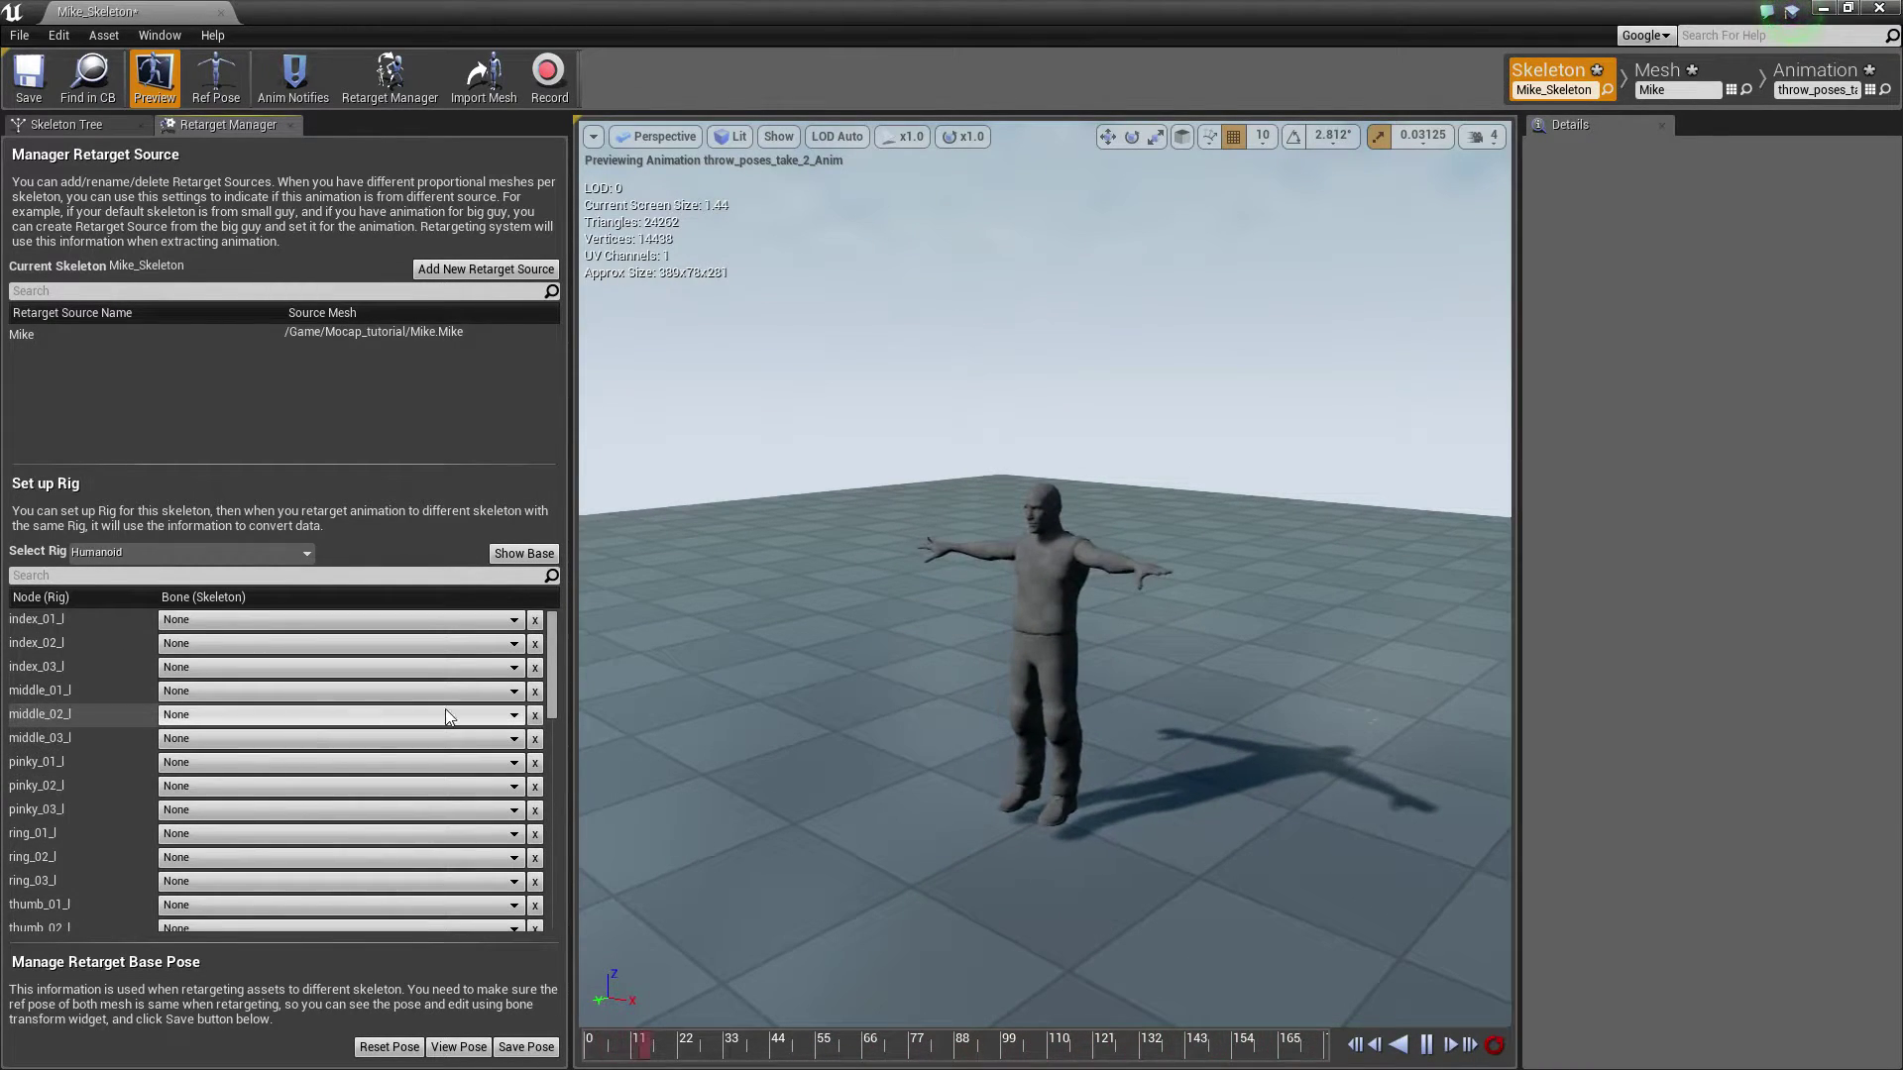
pyautogui.click(221, 13)
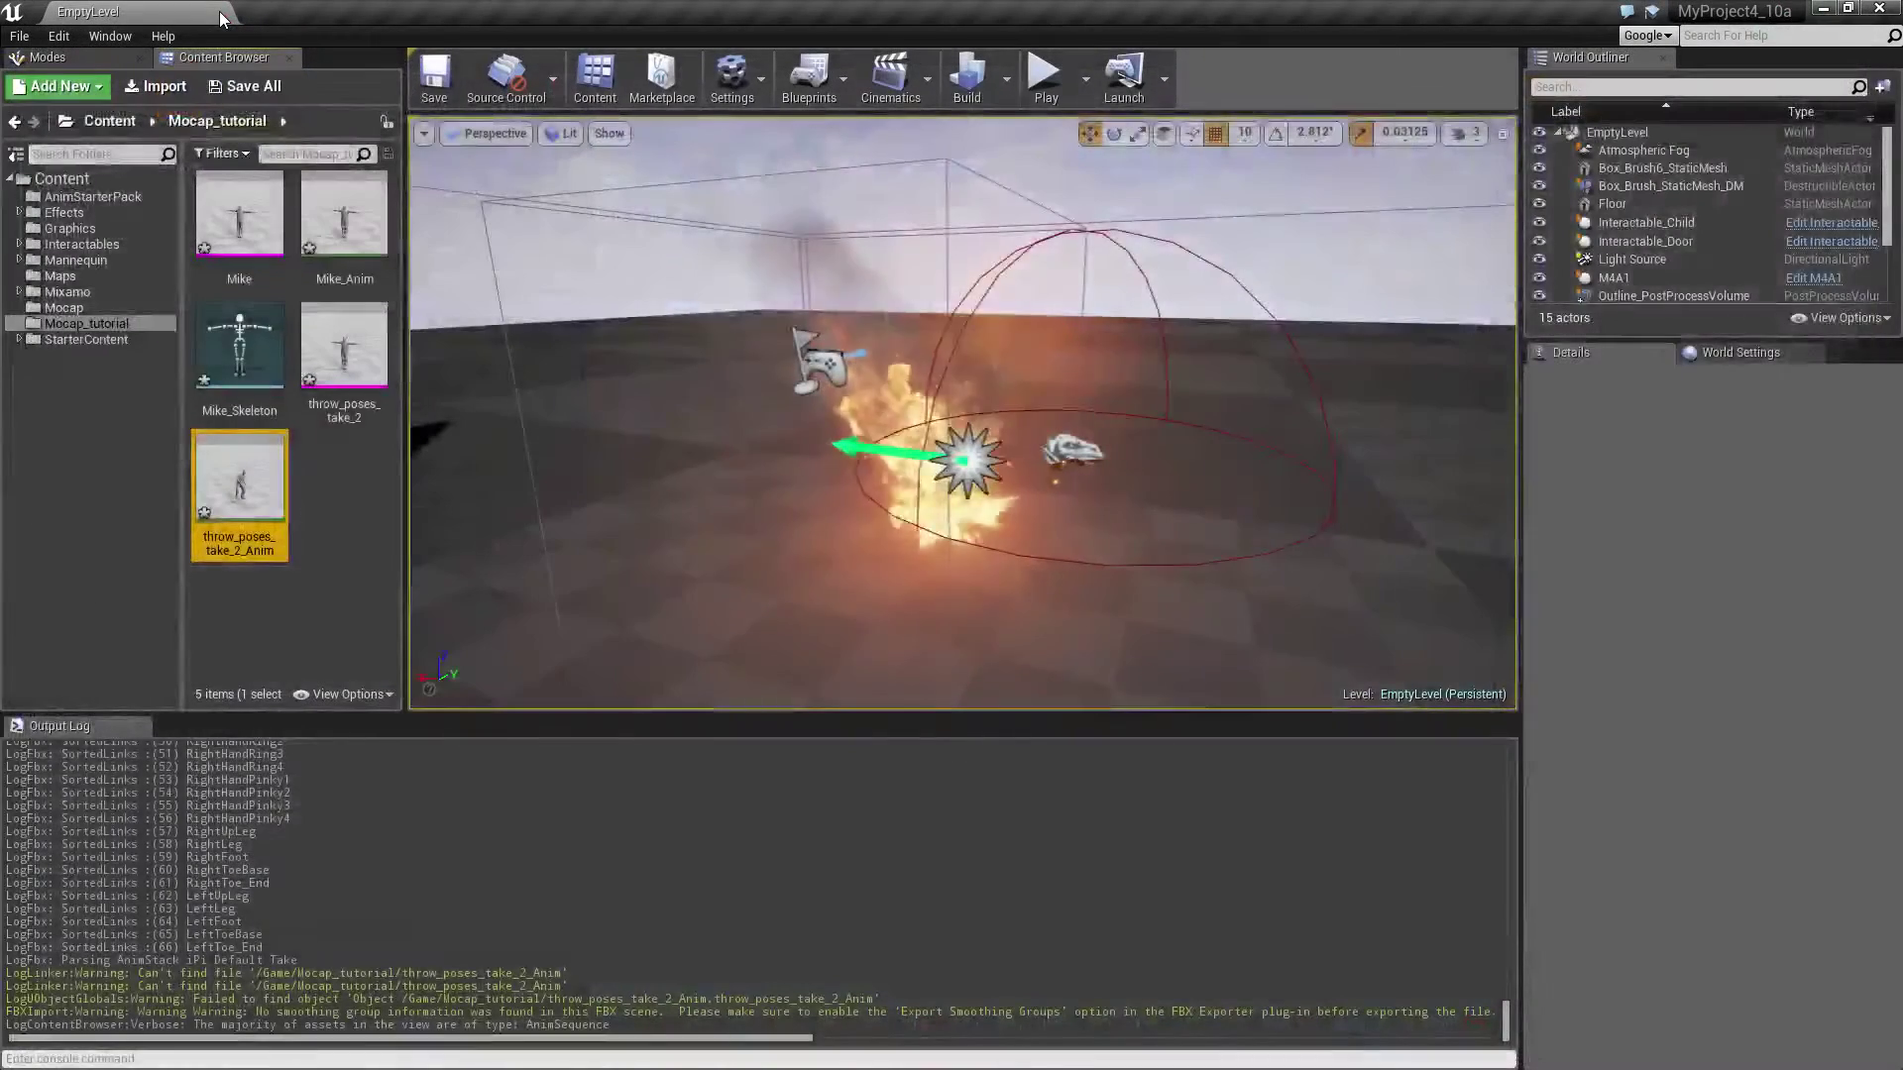
# - Examine the base and advanced Humanoid bone mapping of the throw_poses_take_2 skeleton in the Mocap folder, and close its editor
pyautogui.click(68, 309)
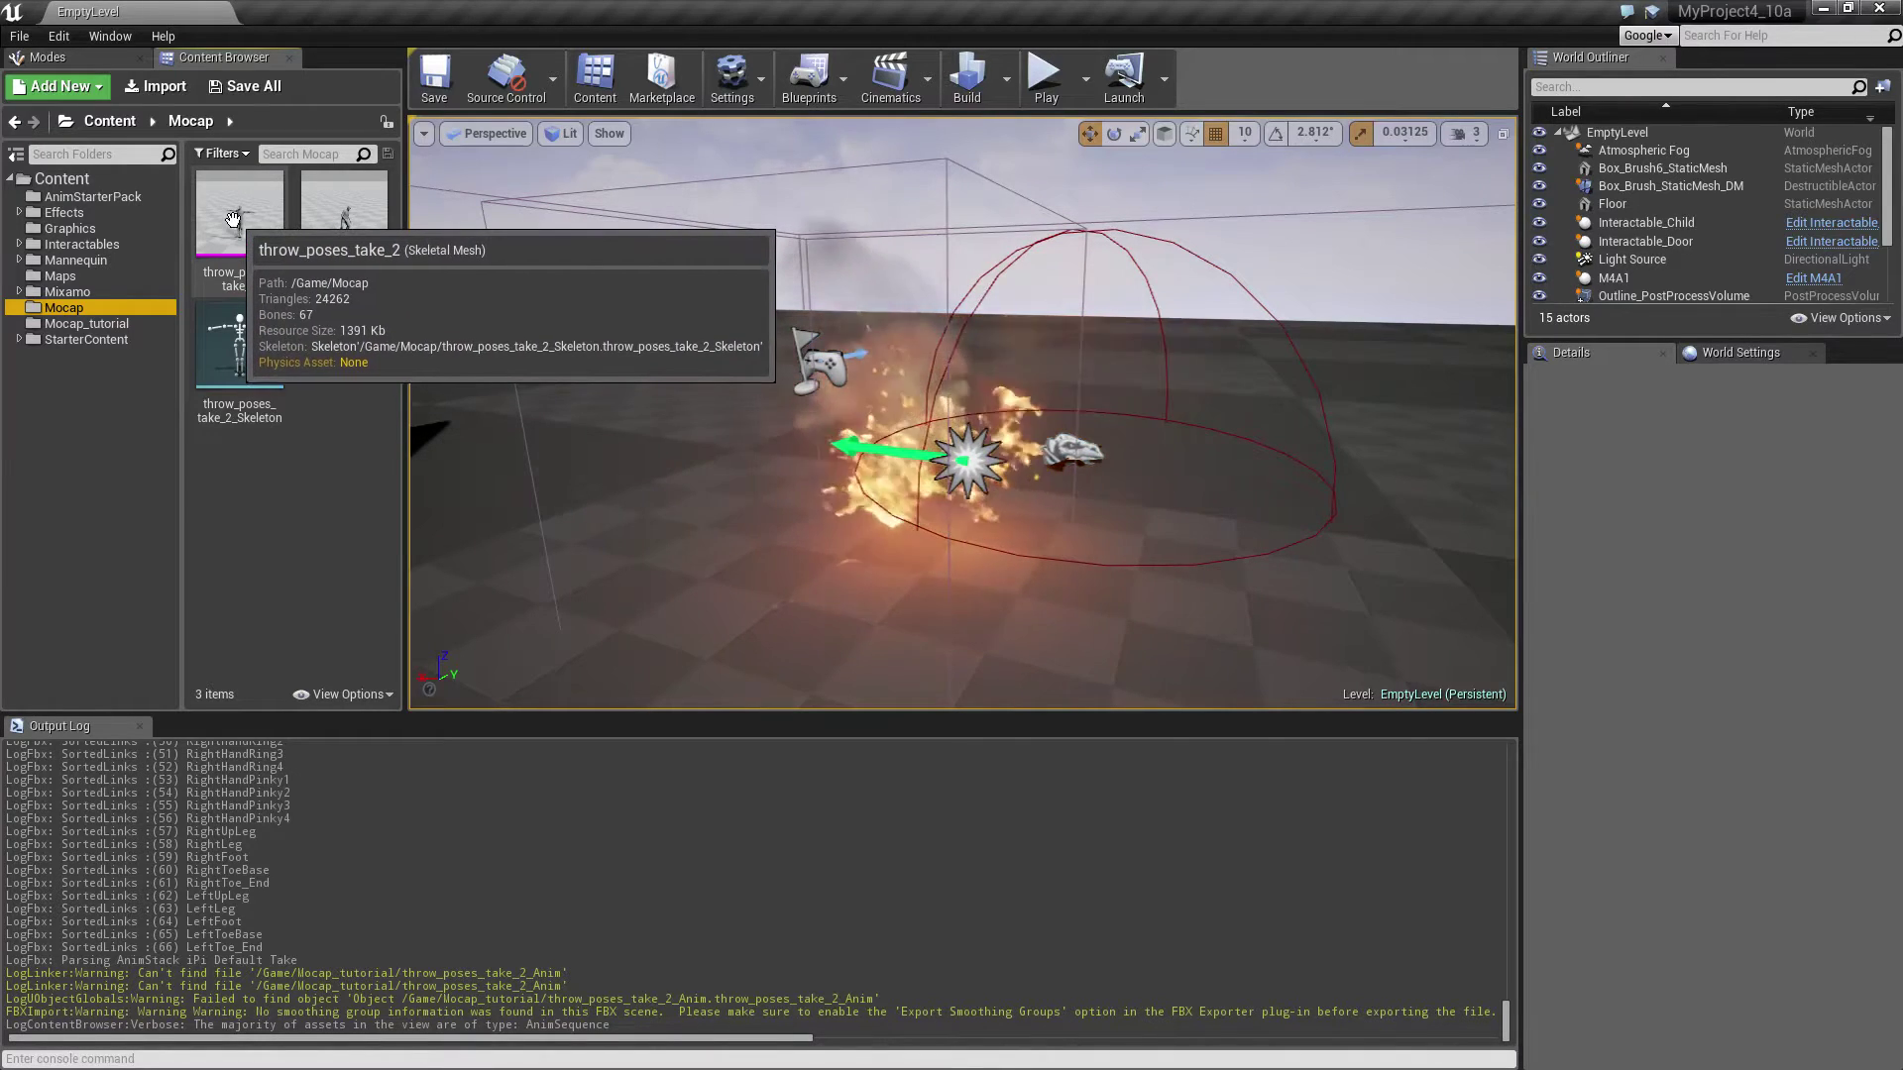
pyautogui.doubleClick(236, 242)
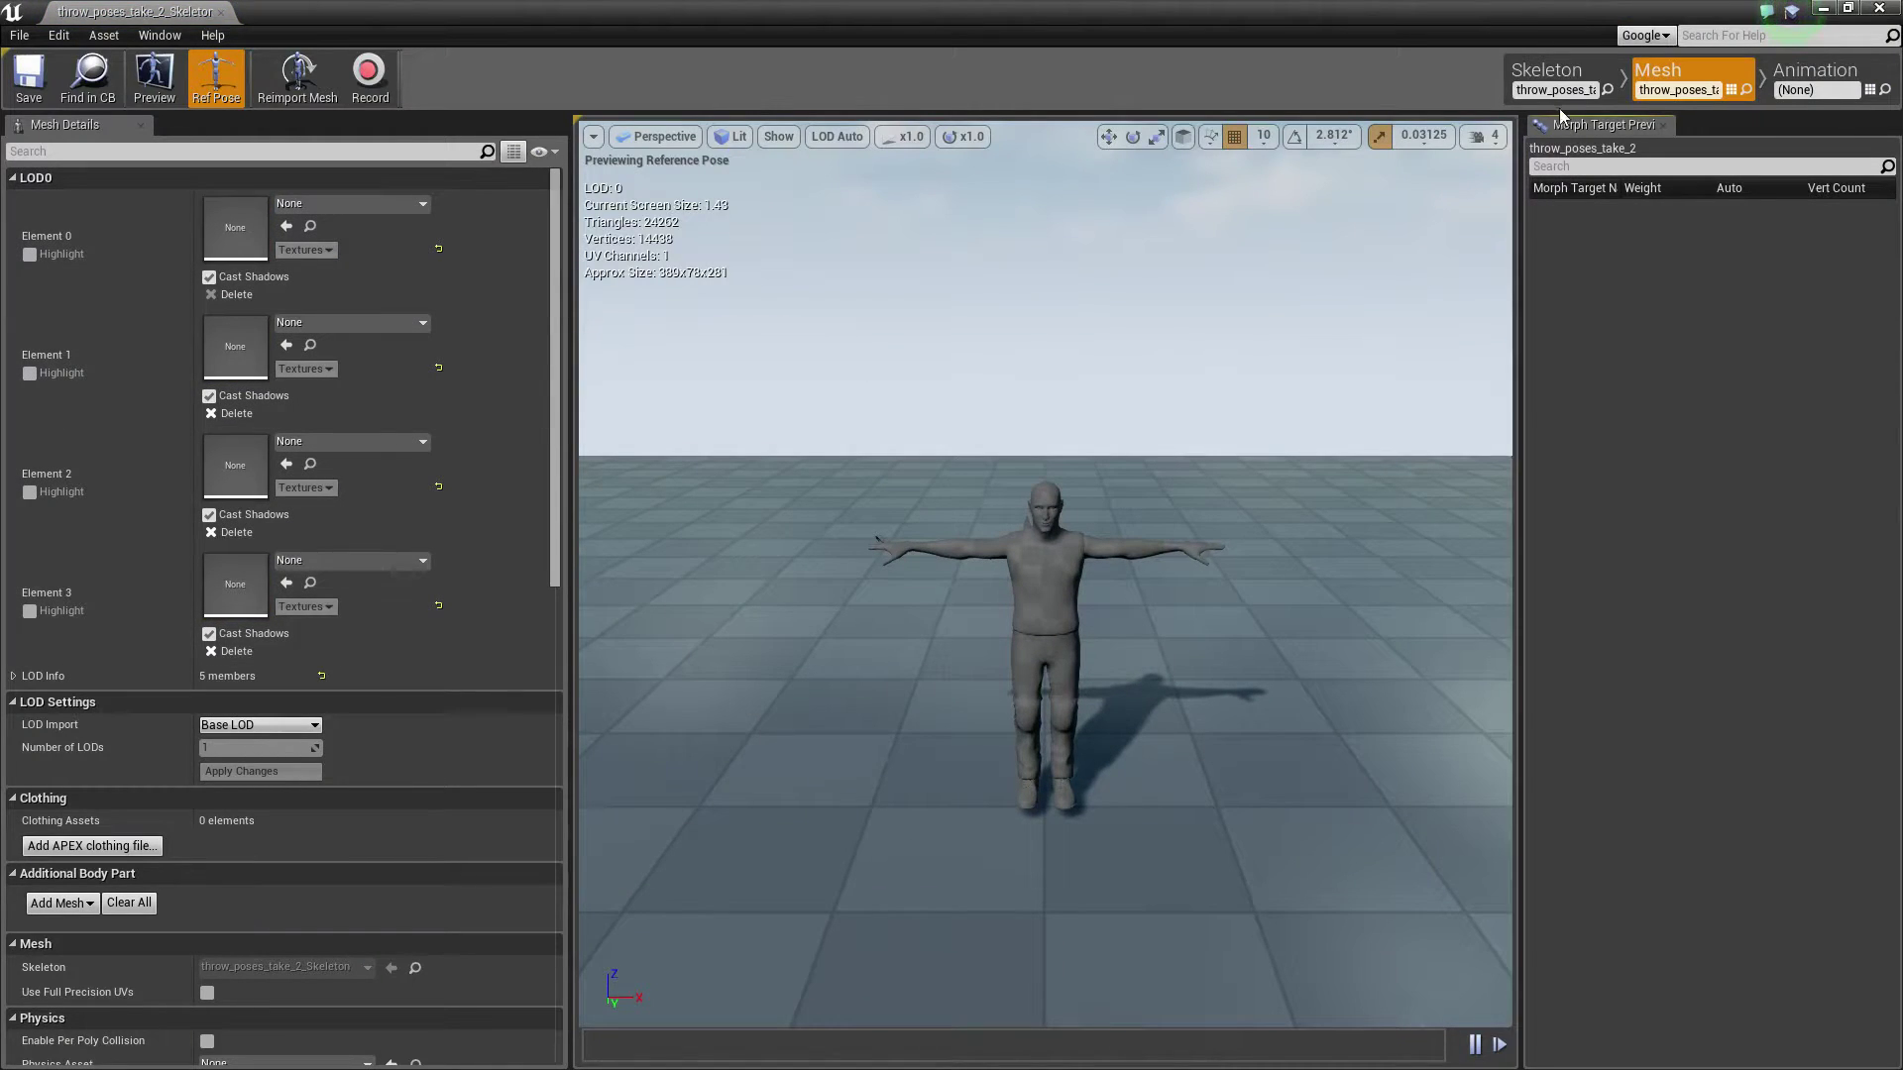
pyautogui.click(1548, 71)
pyautogui.scroll(-5, 255, 684)
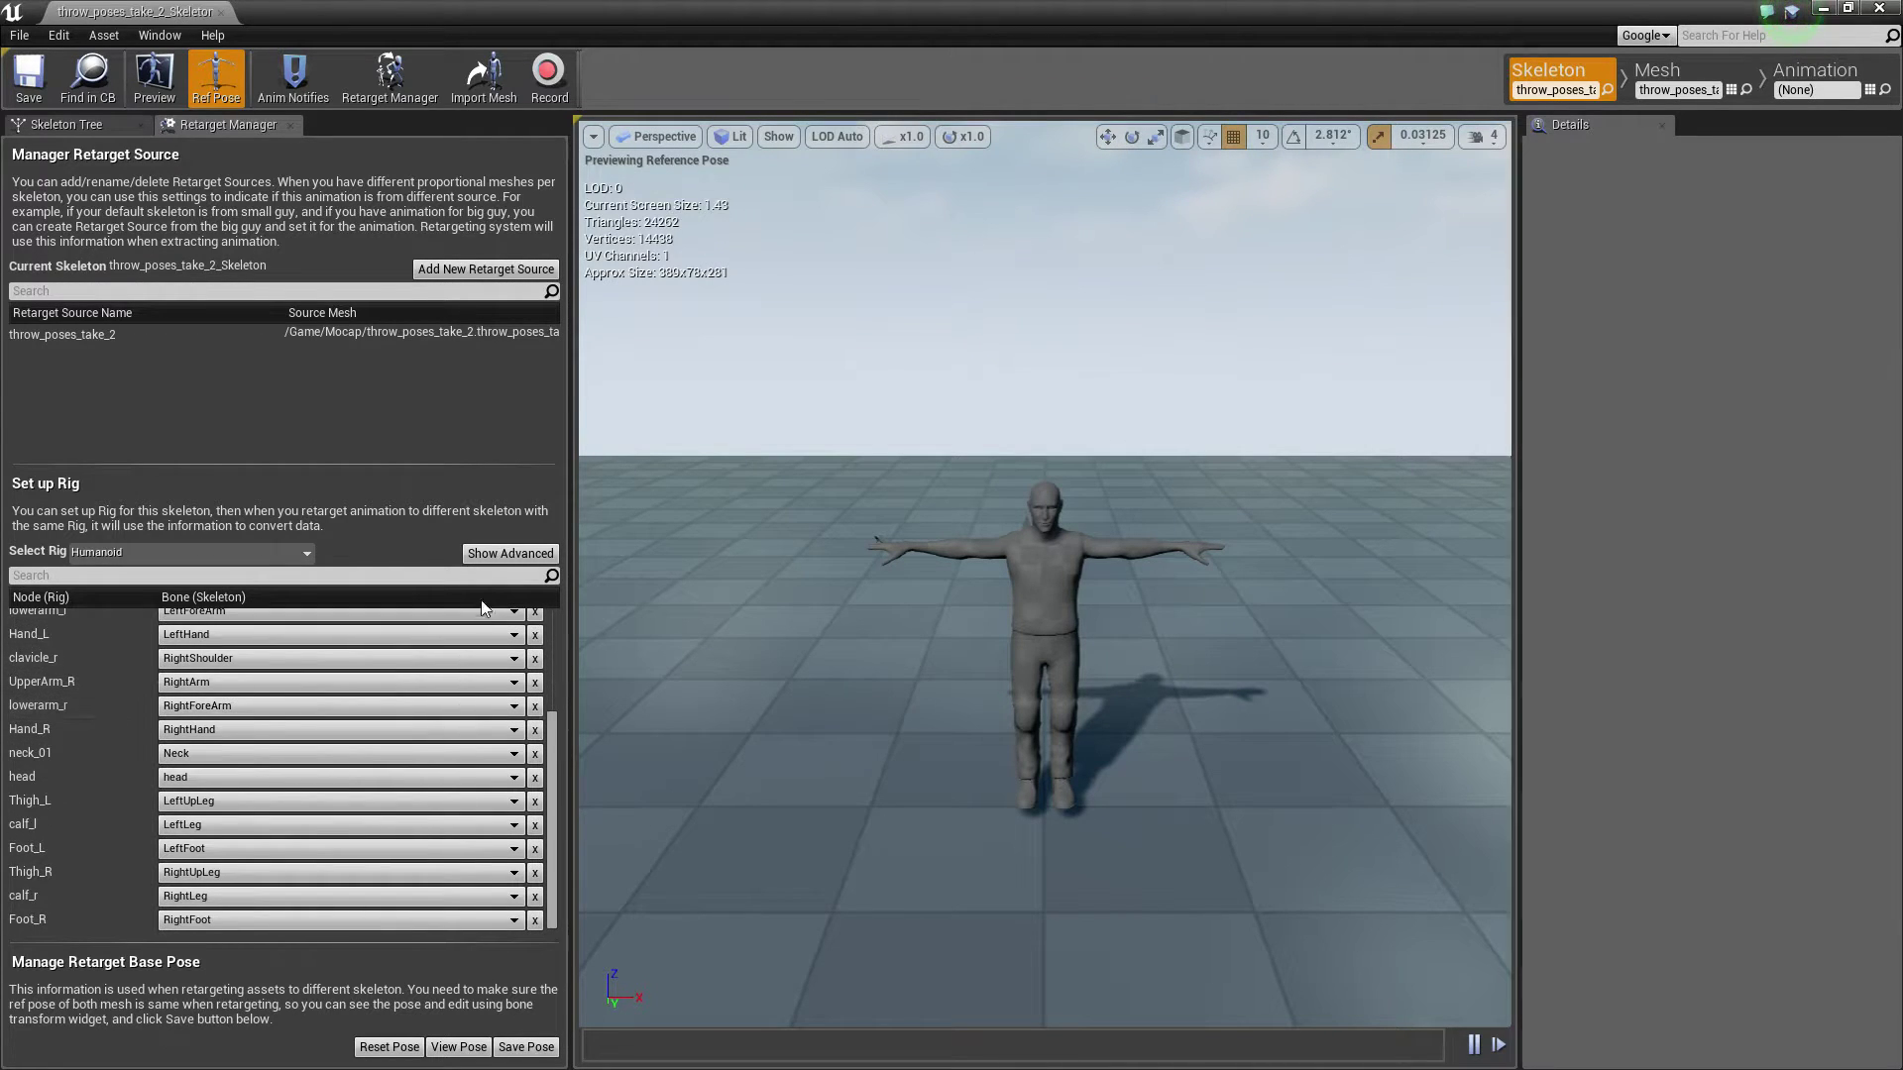
pyautogui.click(505, 553)
pyautogui.scroll(5, 291, 705)
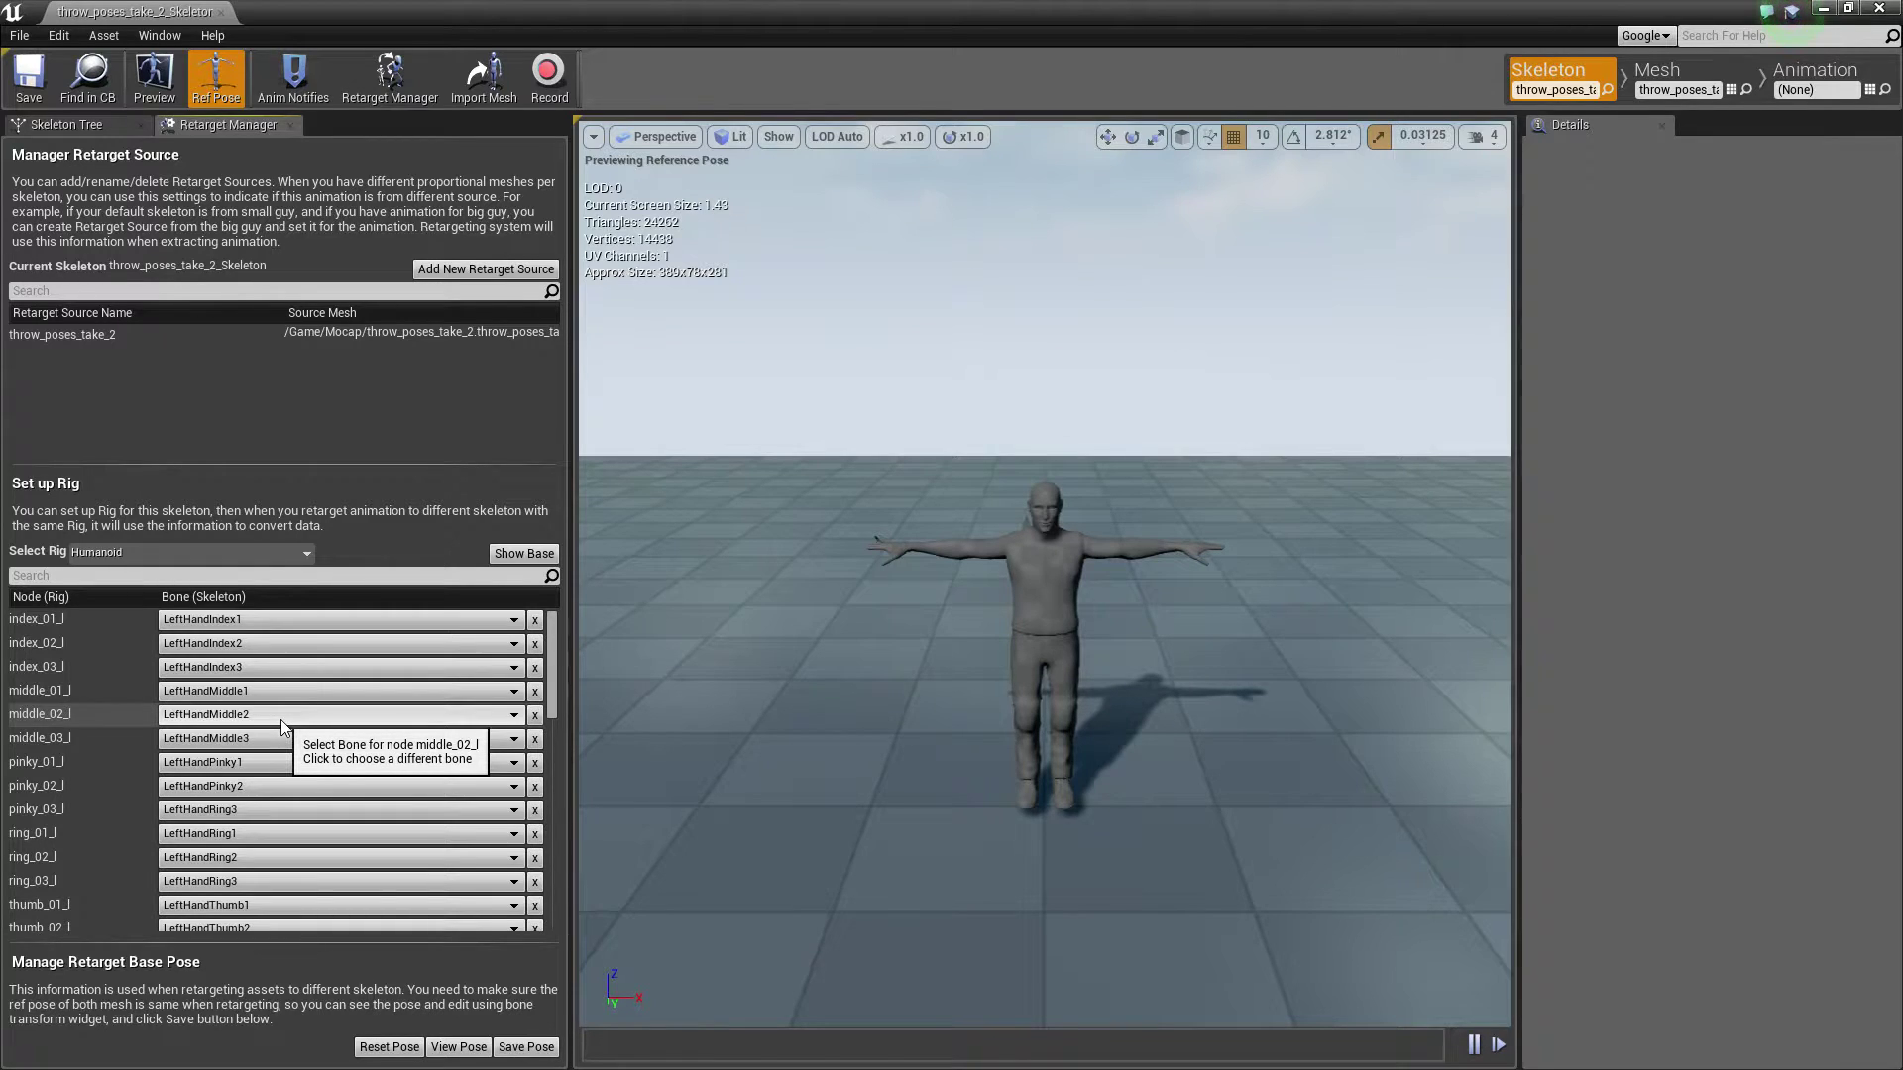
pyautogui.click(220, 14)
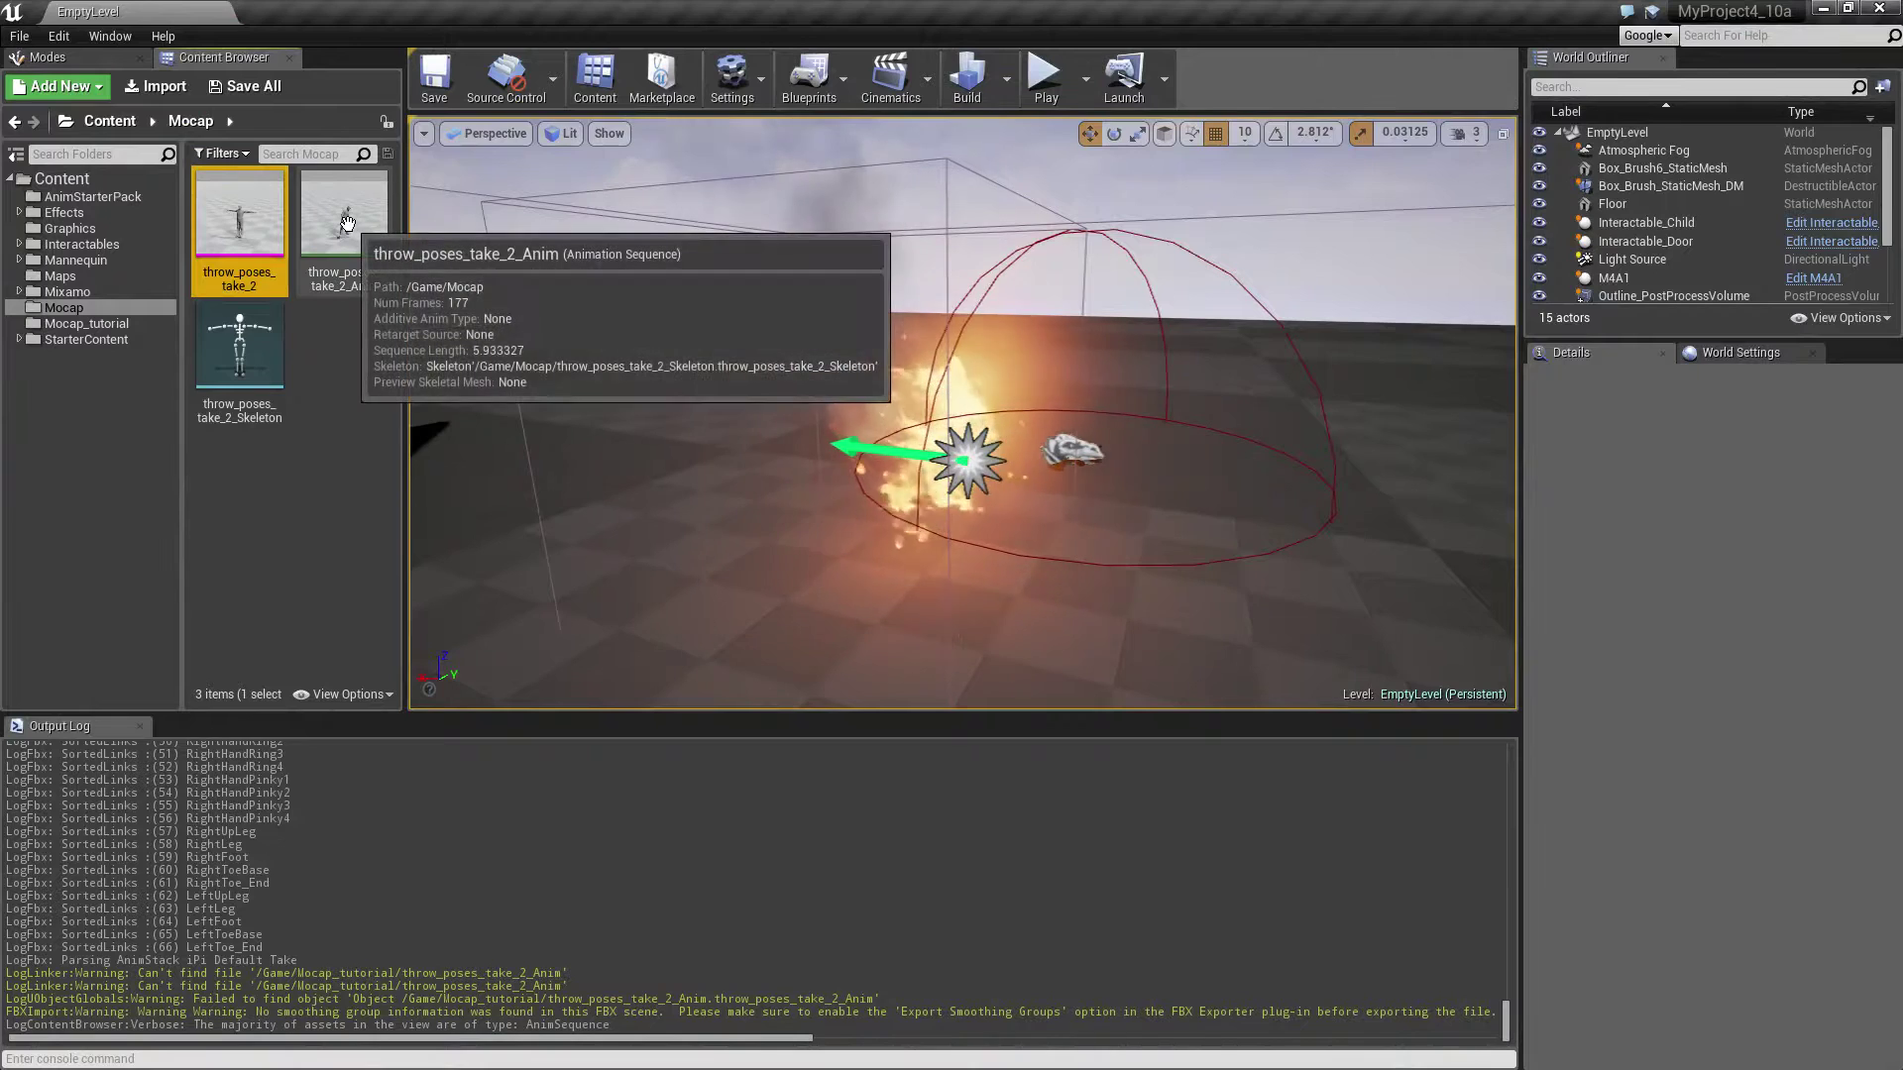
# - Duplicate throw_poses_take_2_Anim from the Mocap folder and retarget the copy to SK_Adam_Skeleton
pyautogui.click(347, 257)
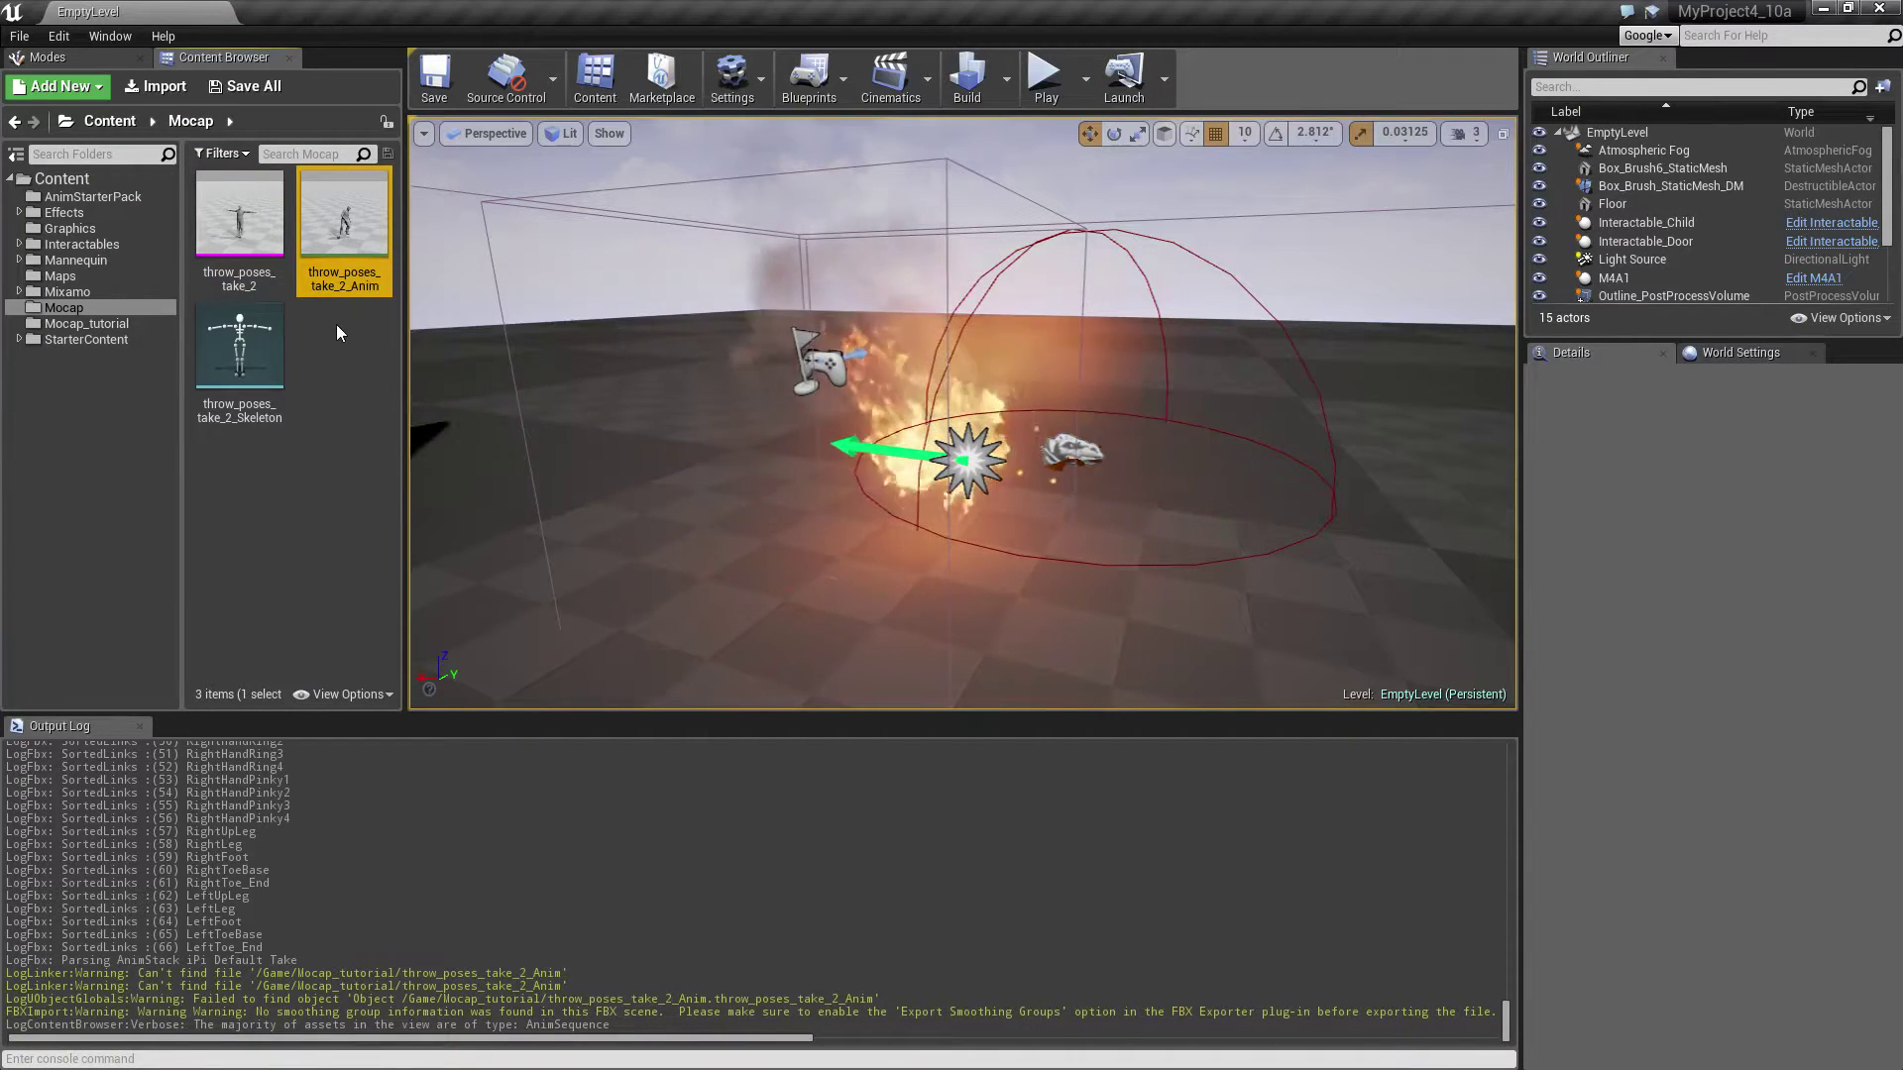
pyautogui.rightClick(349, 228)
pyautogui.moveTo(463, 319)
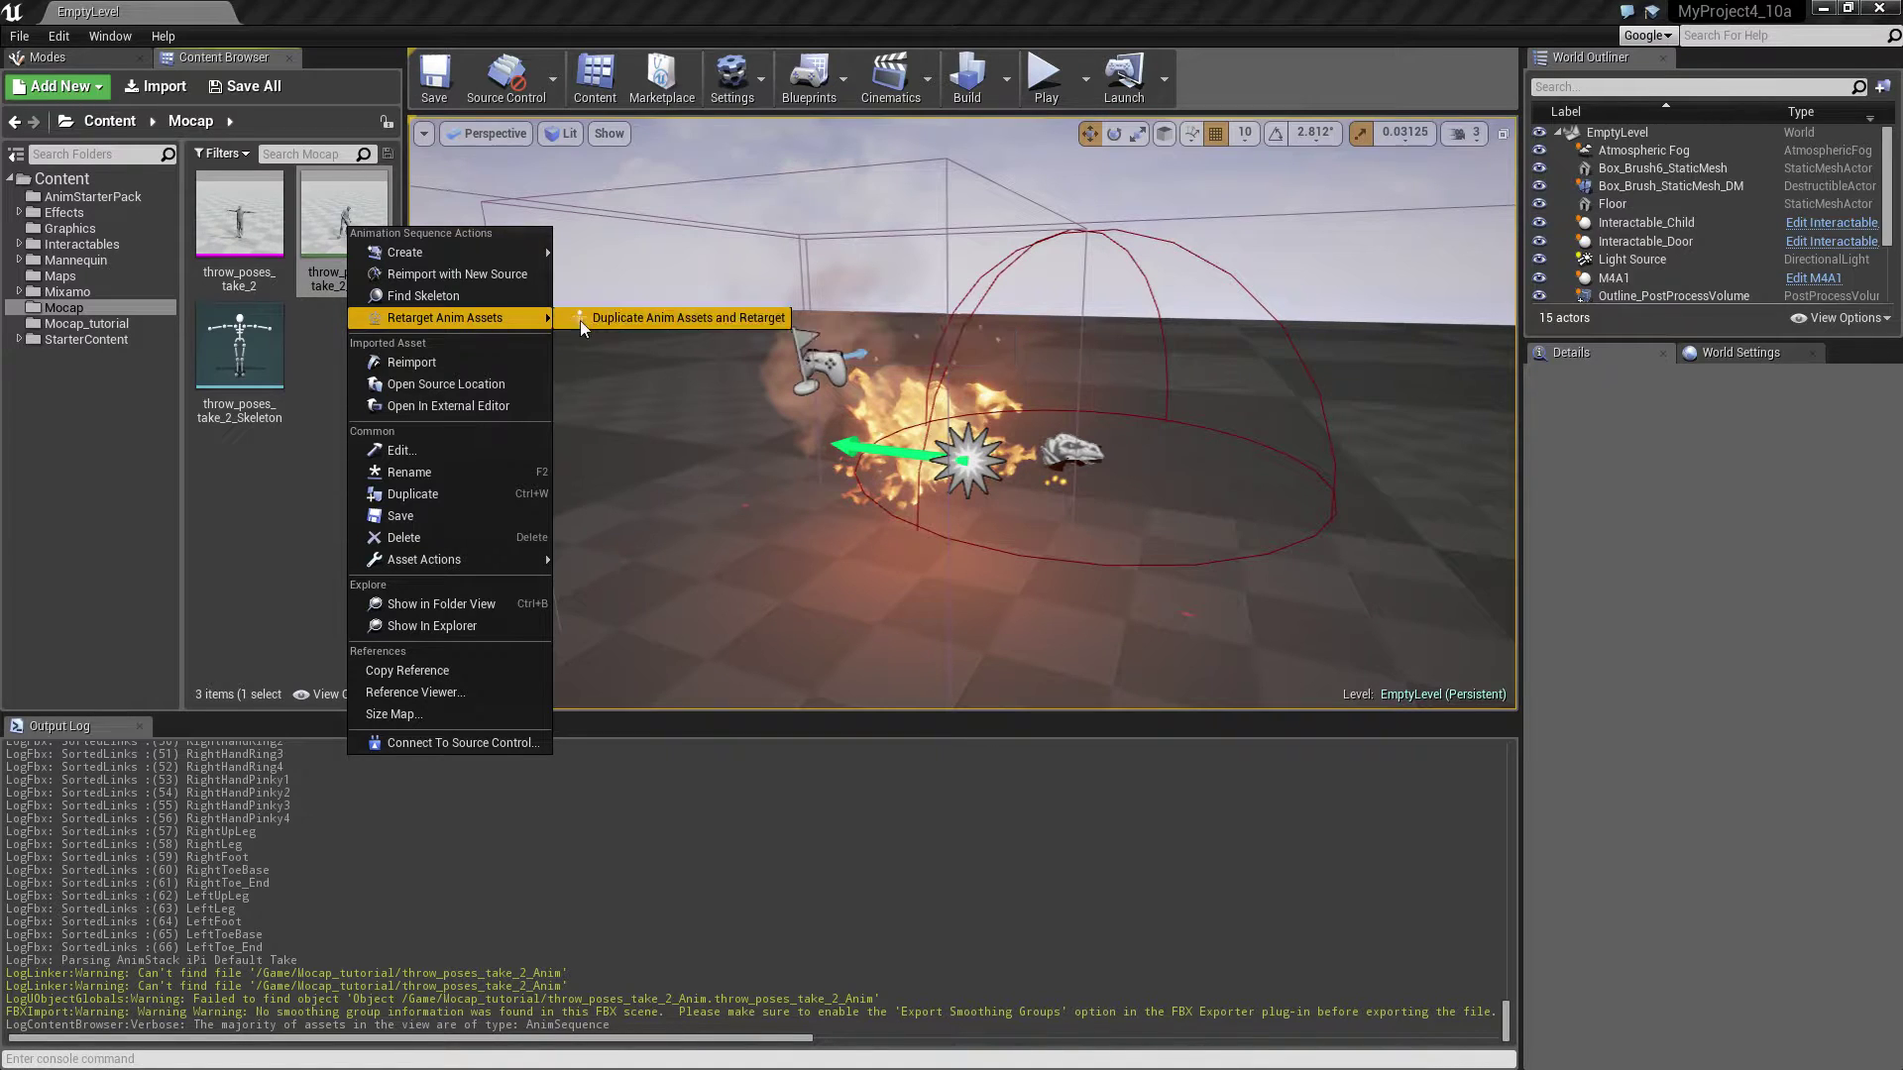
pyautogui.click(672, 319)
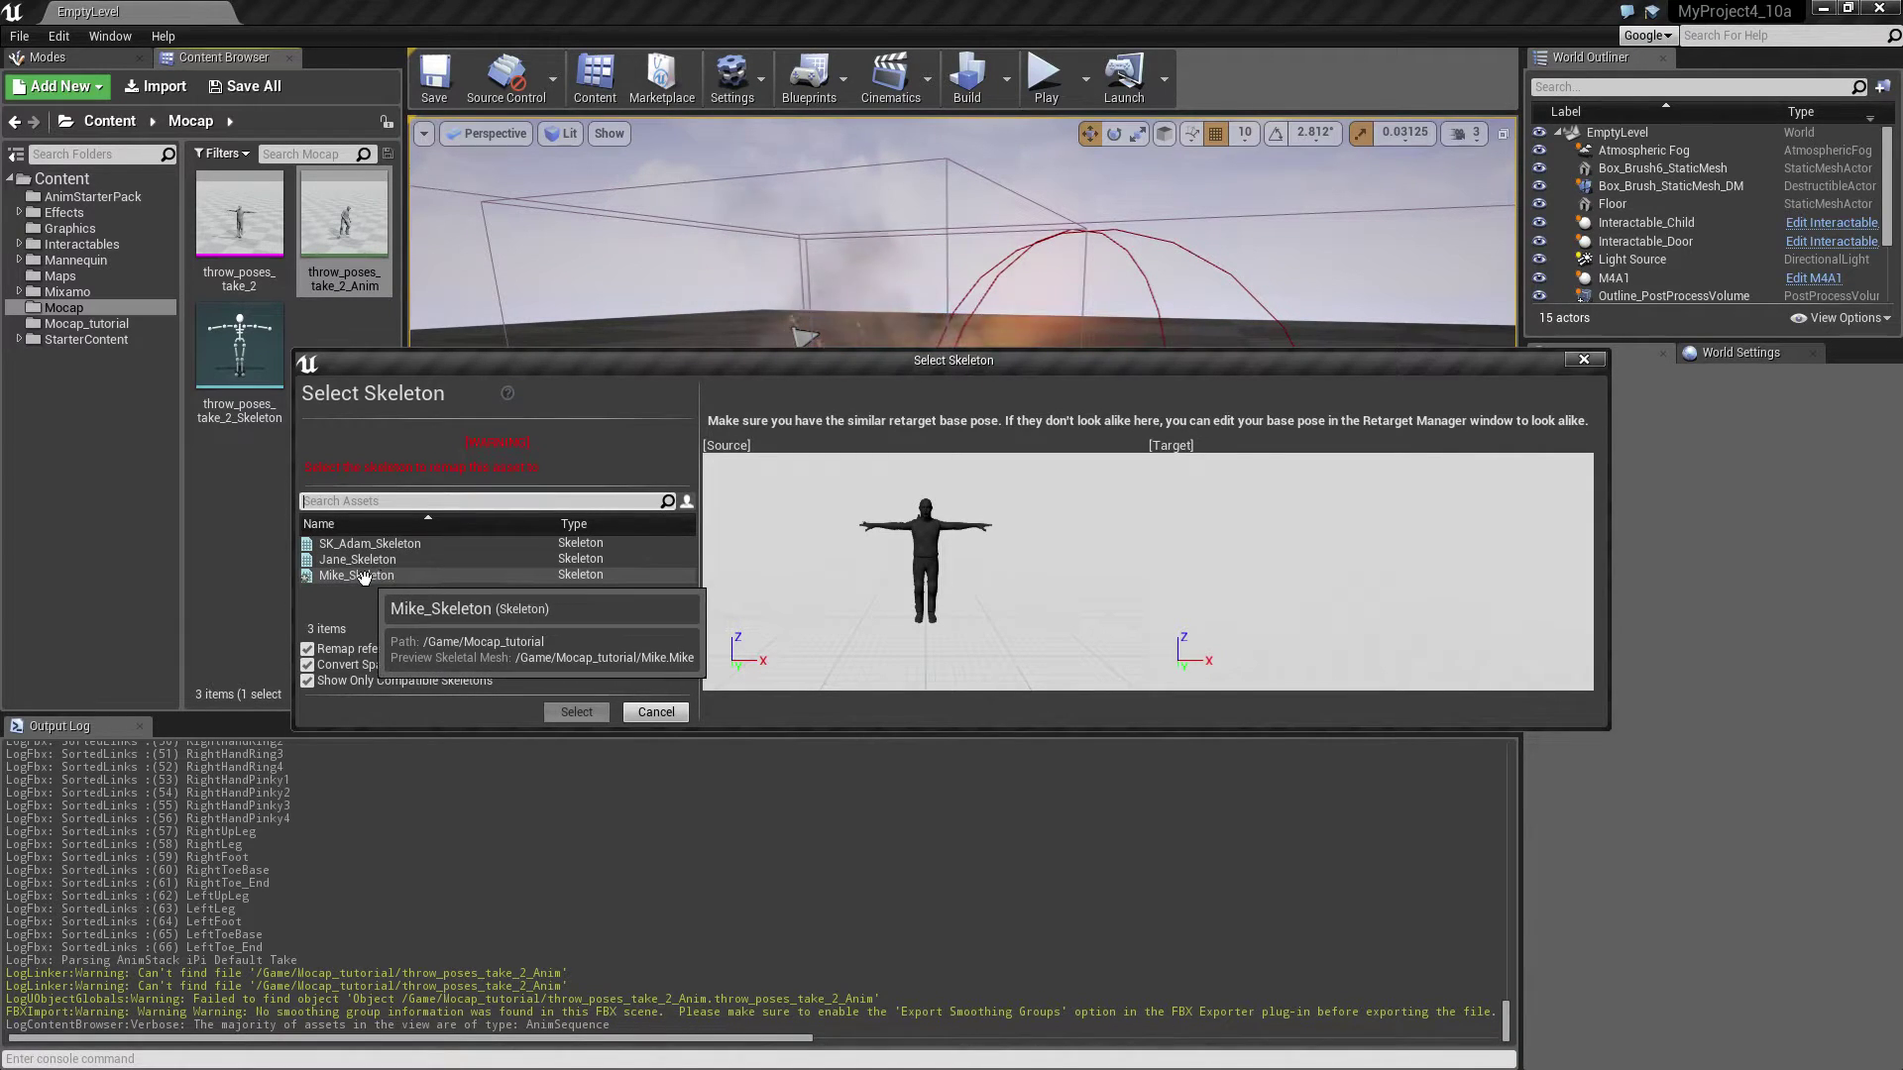
pyautogui.click(363, 577)
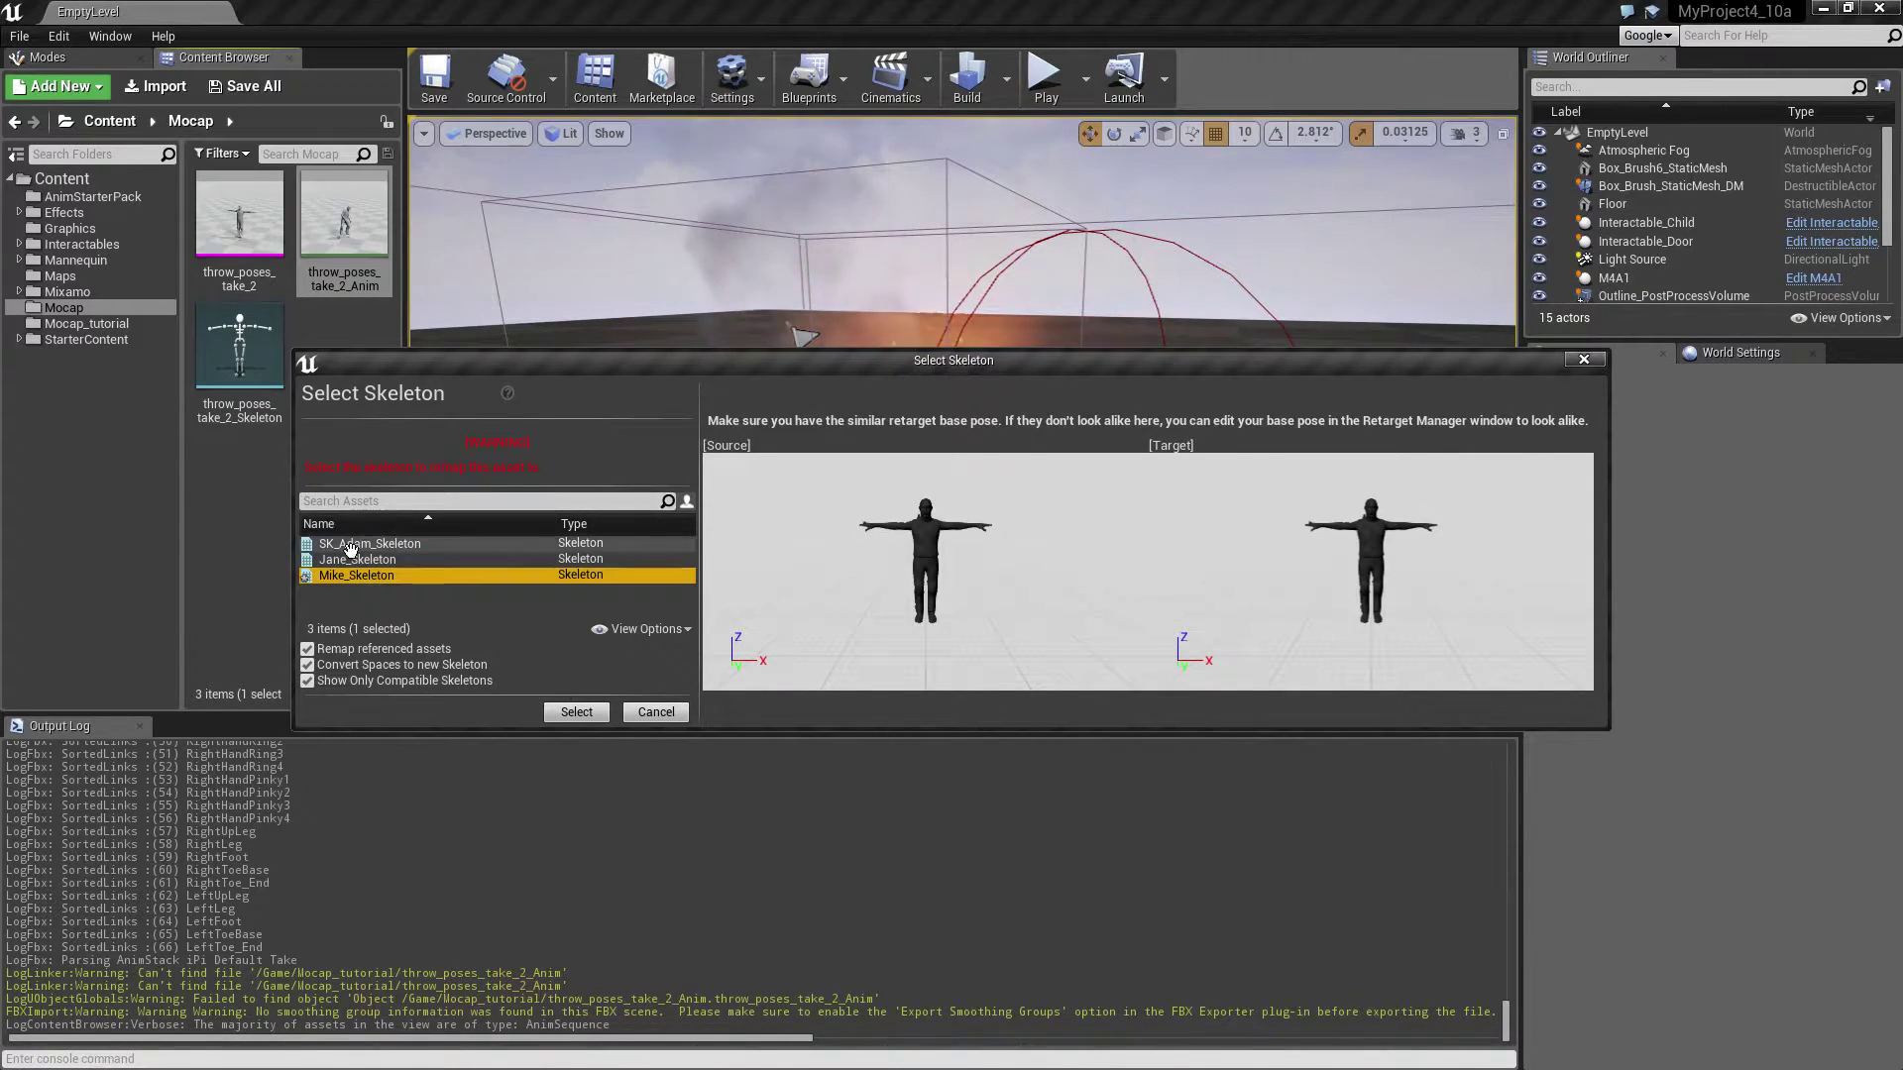
pyautogui.click(446, 544)
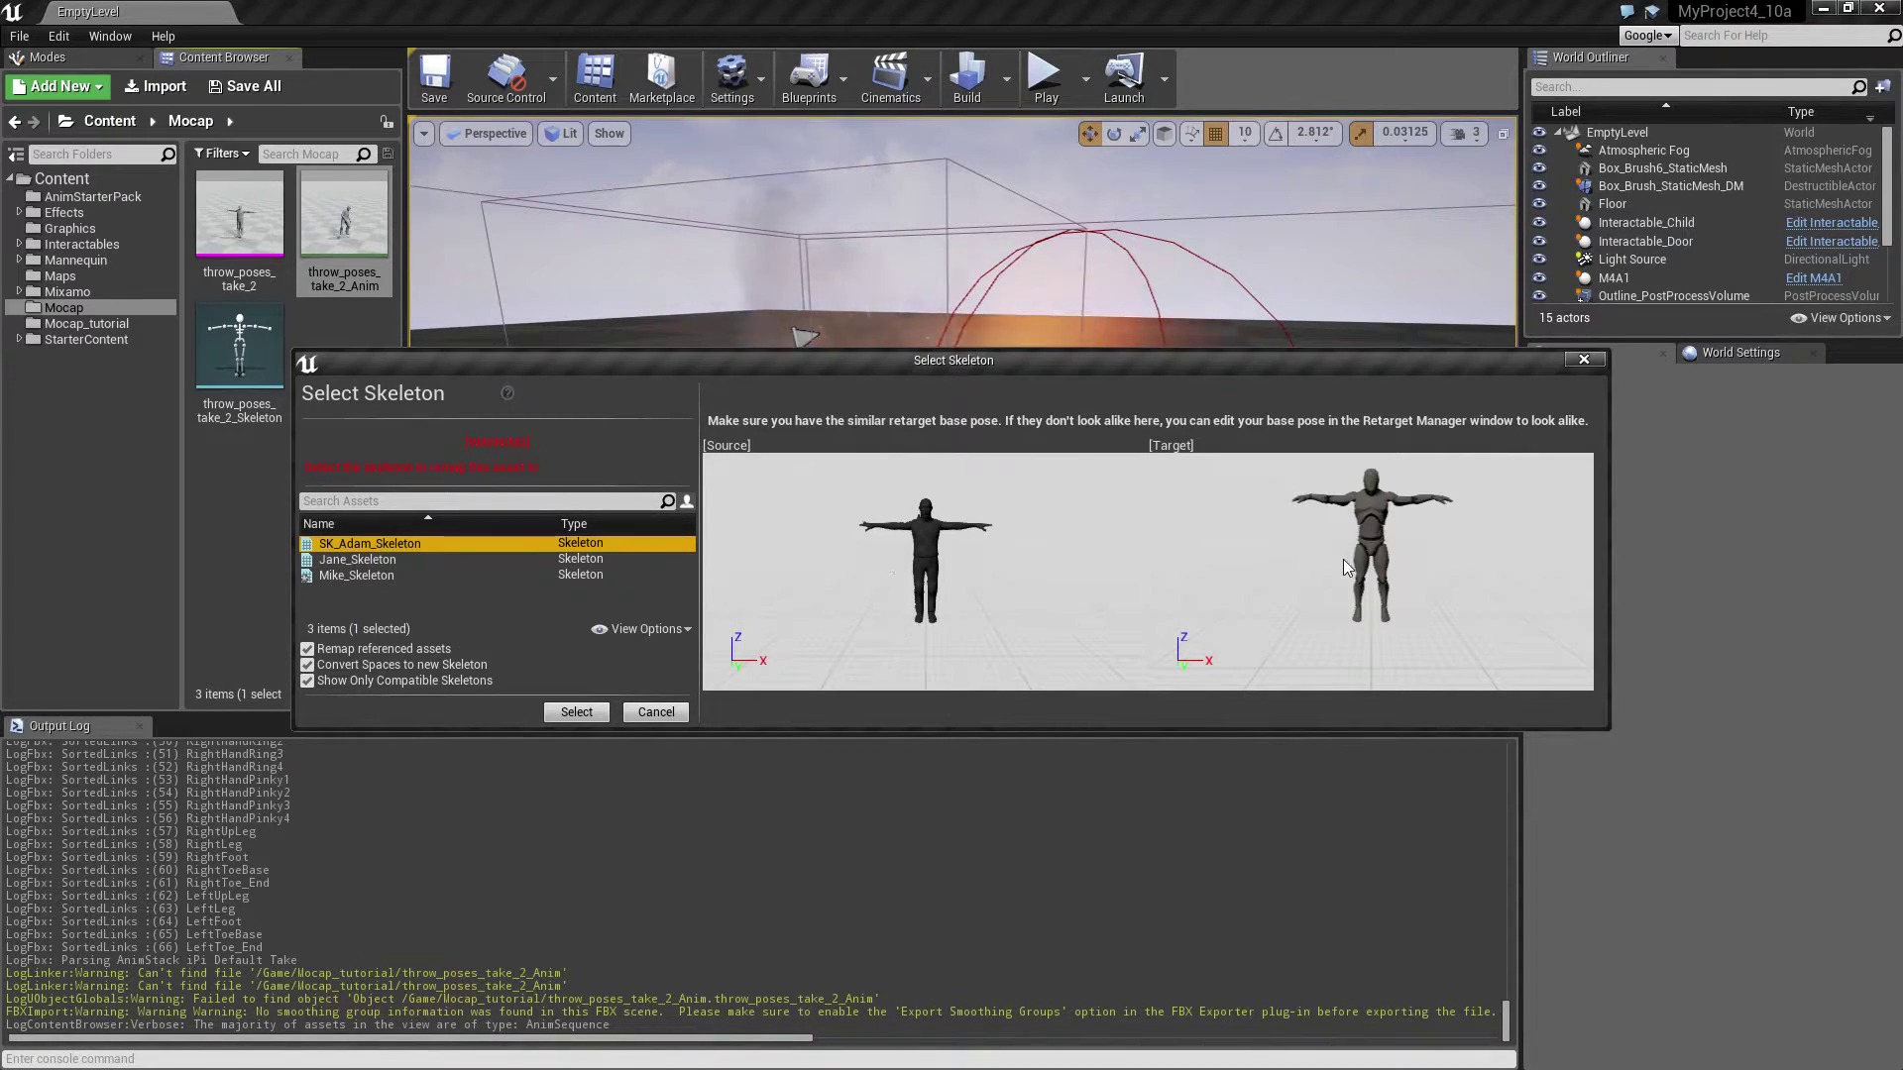
pyautogui.click(575, 711)
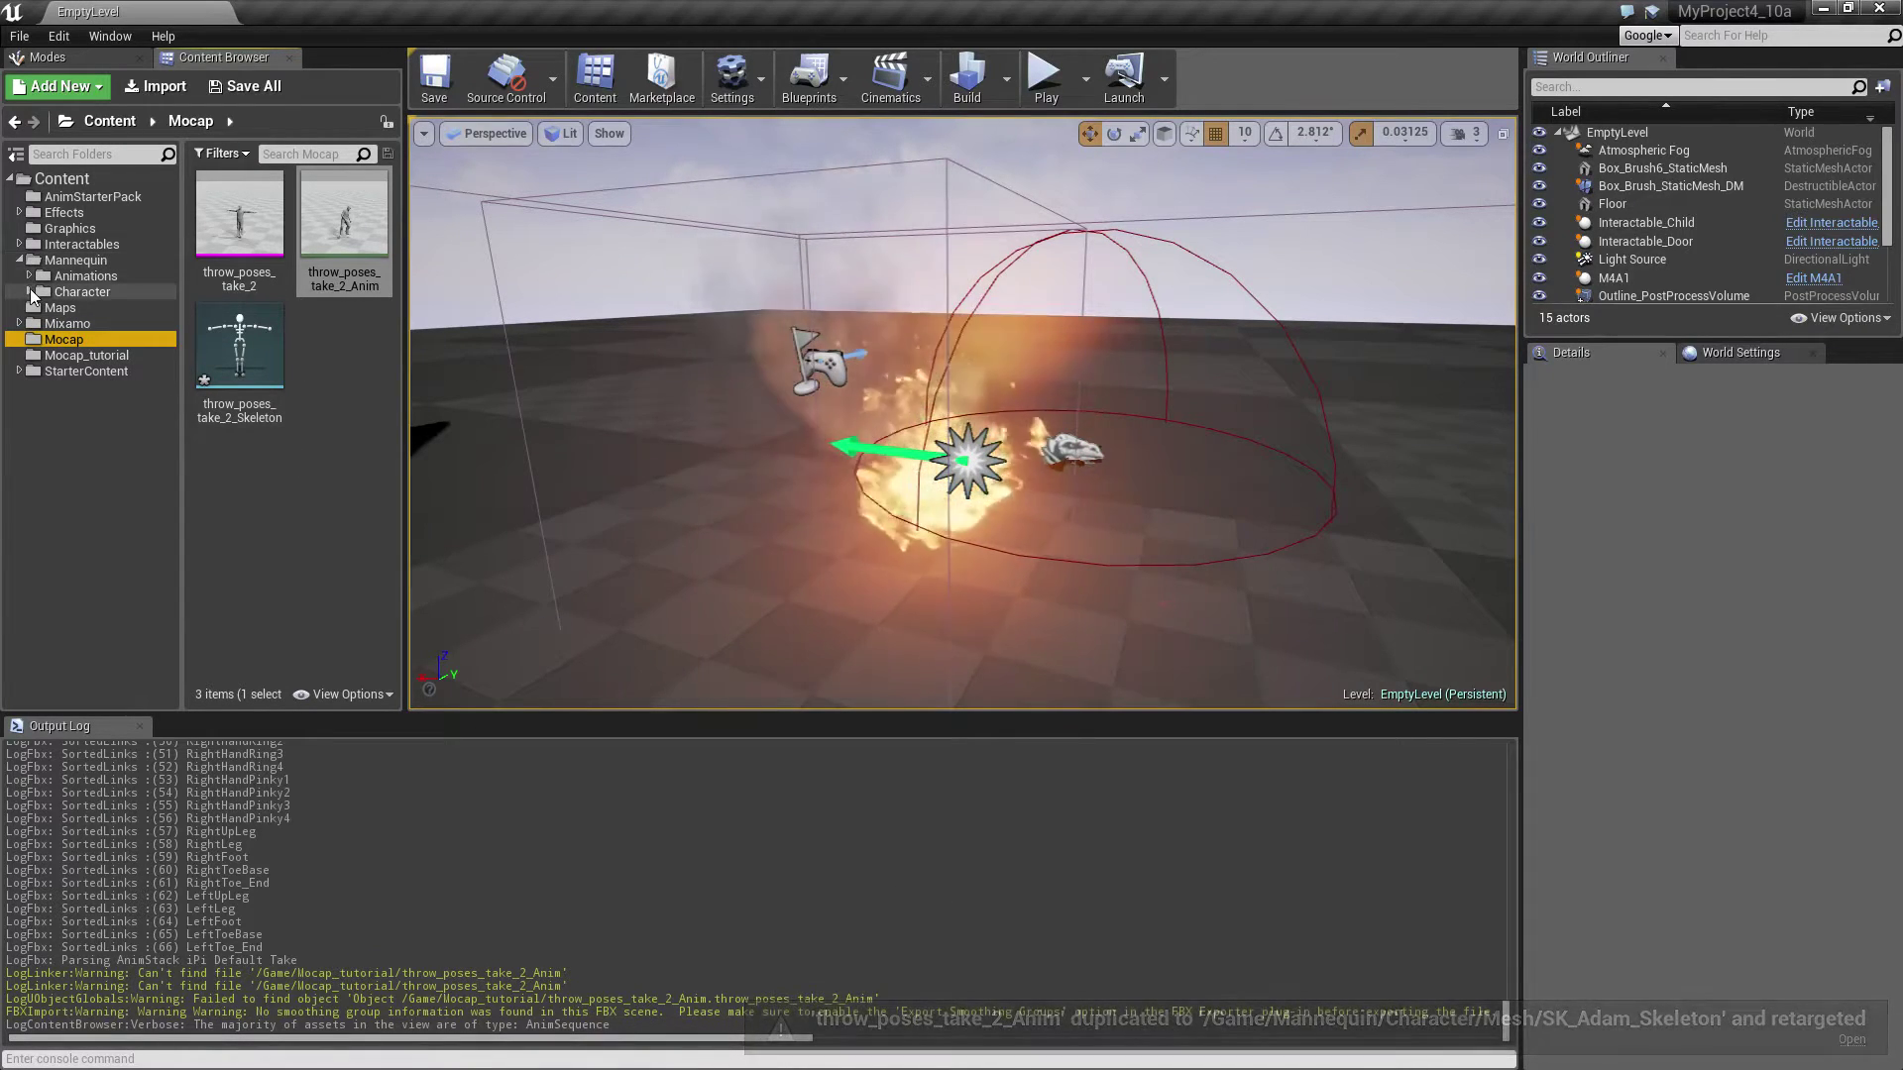
# - Open the retargeted copy of the throw animation from the Mannequin Character Mesh folder
pyautogui.click(19, 259)
pyautogui.moveTo(162, 345); pyautogui.dragTo(292, 422)
pyautogui.click(374, 490)
pyautogui.doubleClick(239, 352)
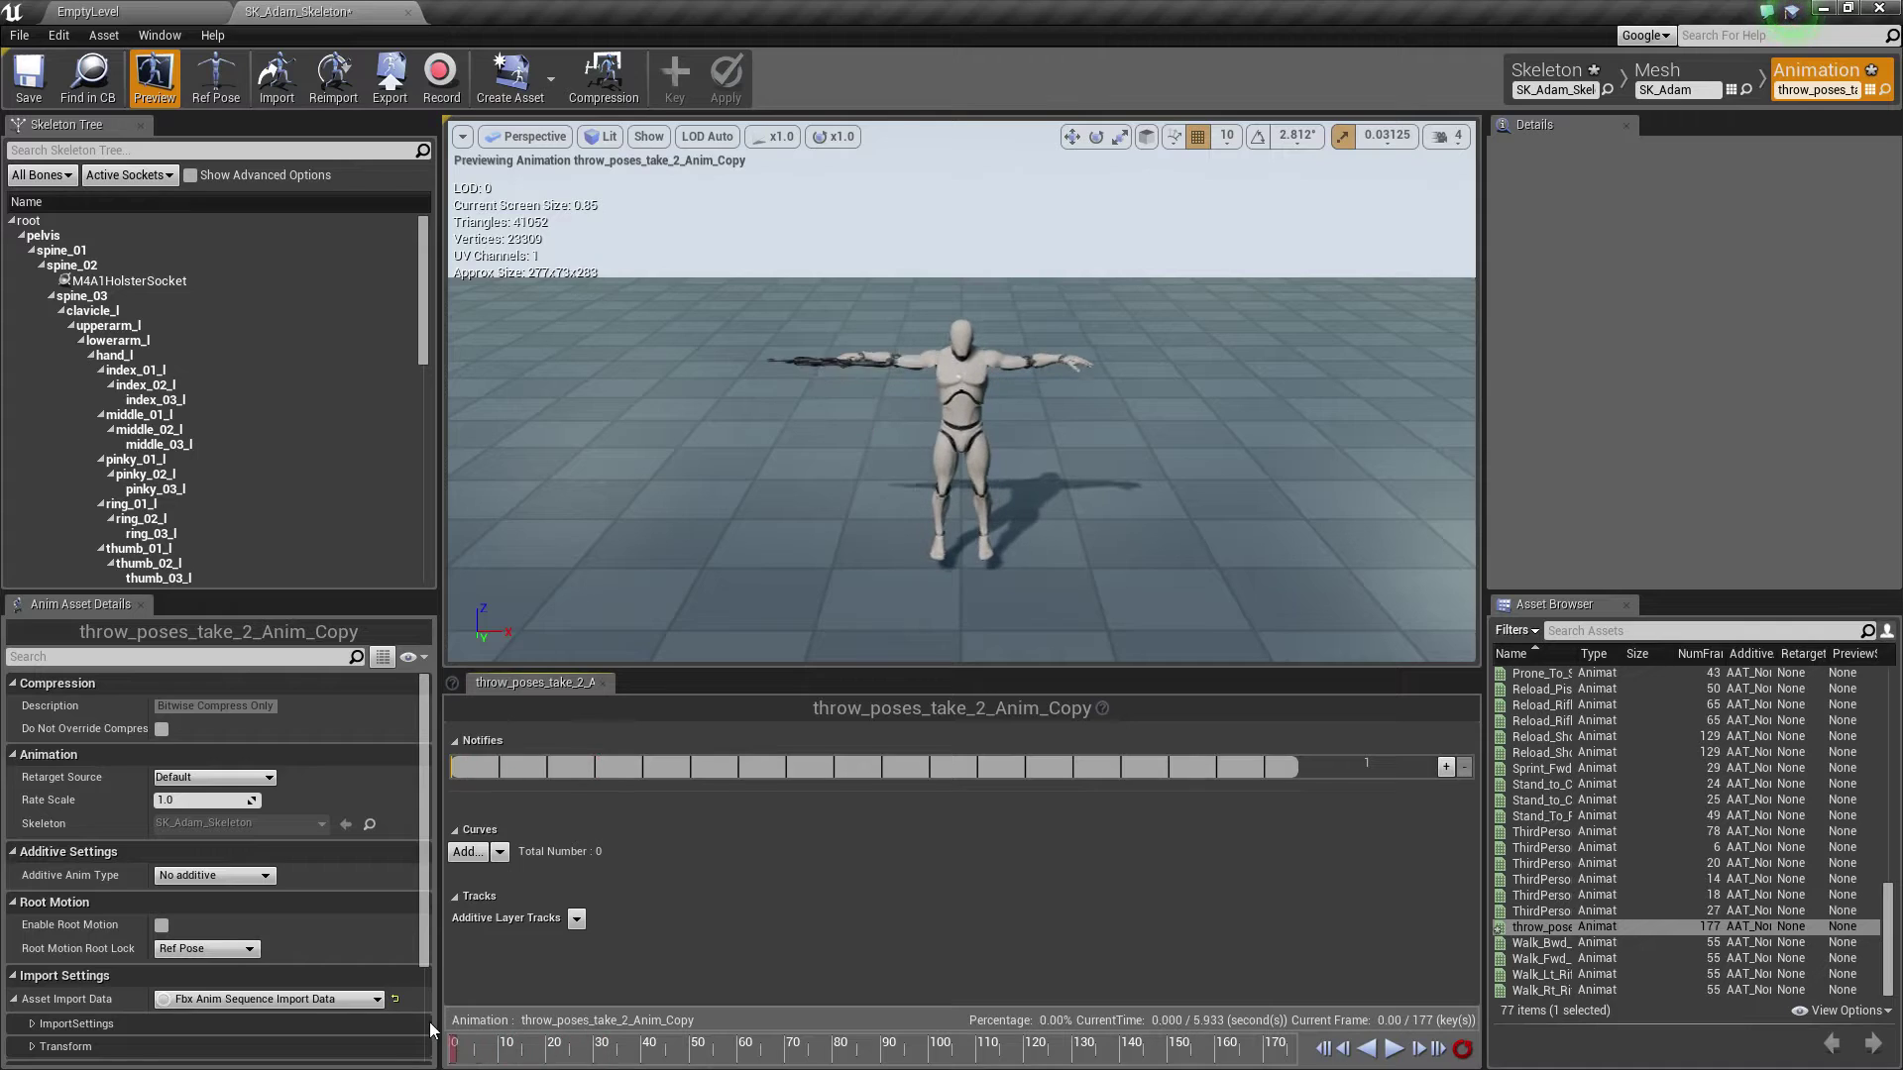
# - Trim the opening T-pose frames and frames 114 to 136 from the retargeted throw animation, play it back, and close its editor
pyautogui.rightClick(651, 1052)
pyautogui.click(735, 884)
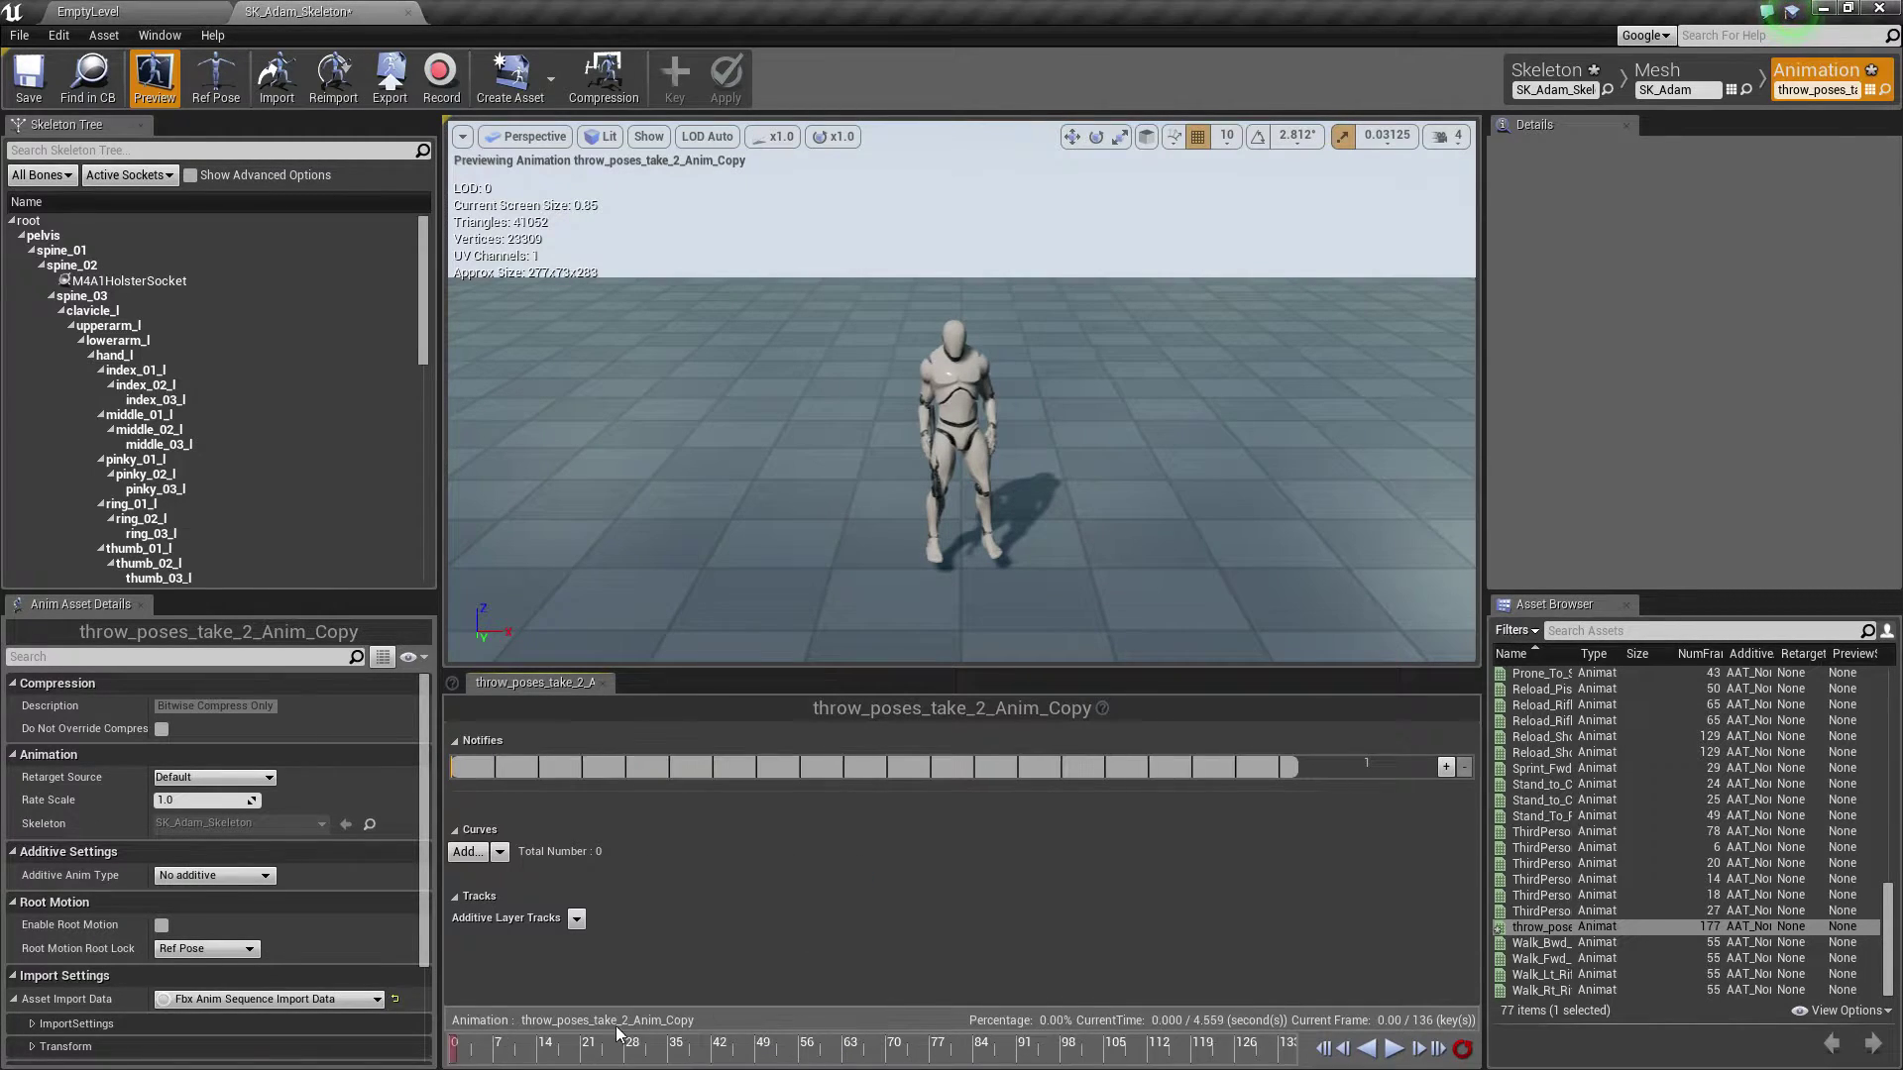
pyautogui.moveTo(454, 1052); pyautogui.dragTo(1166, 1058)
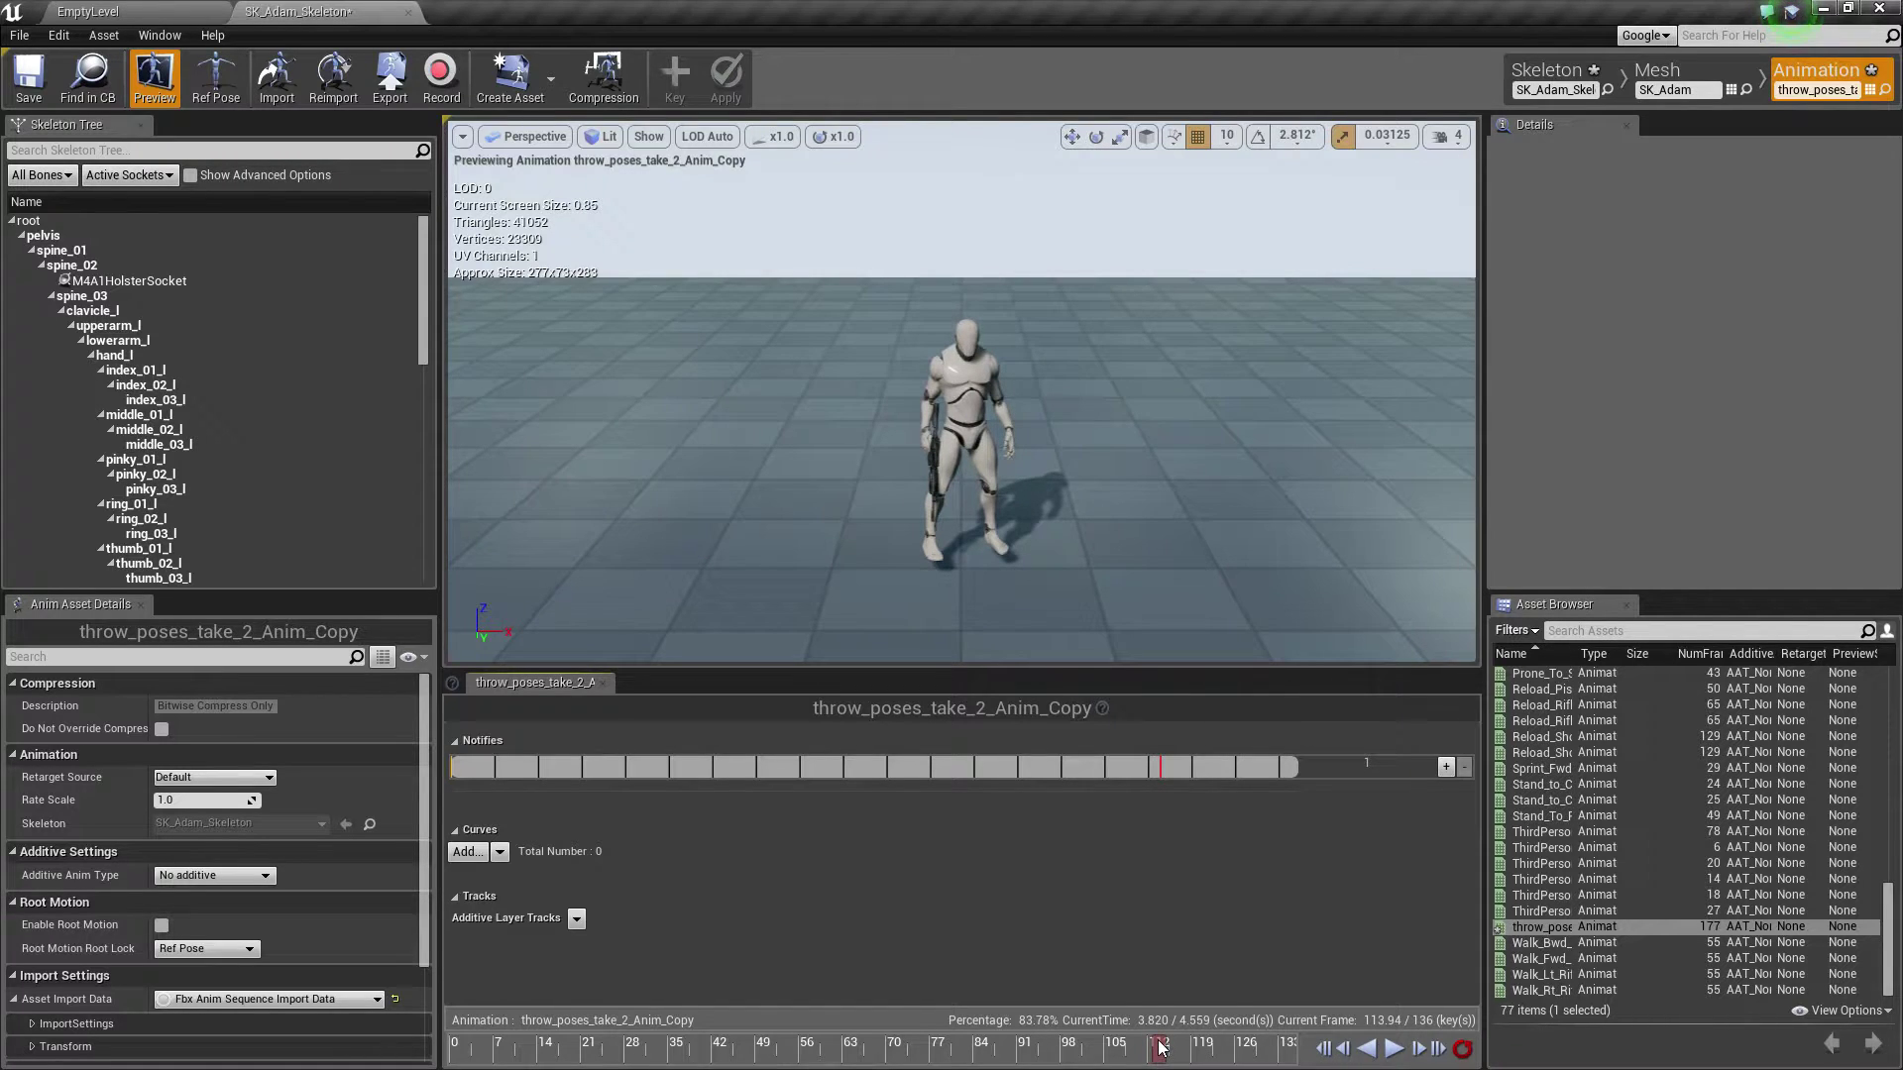
pyautogui.rightClick(1161, 1048)
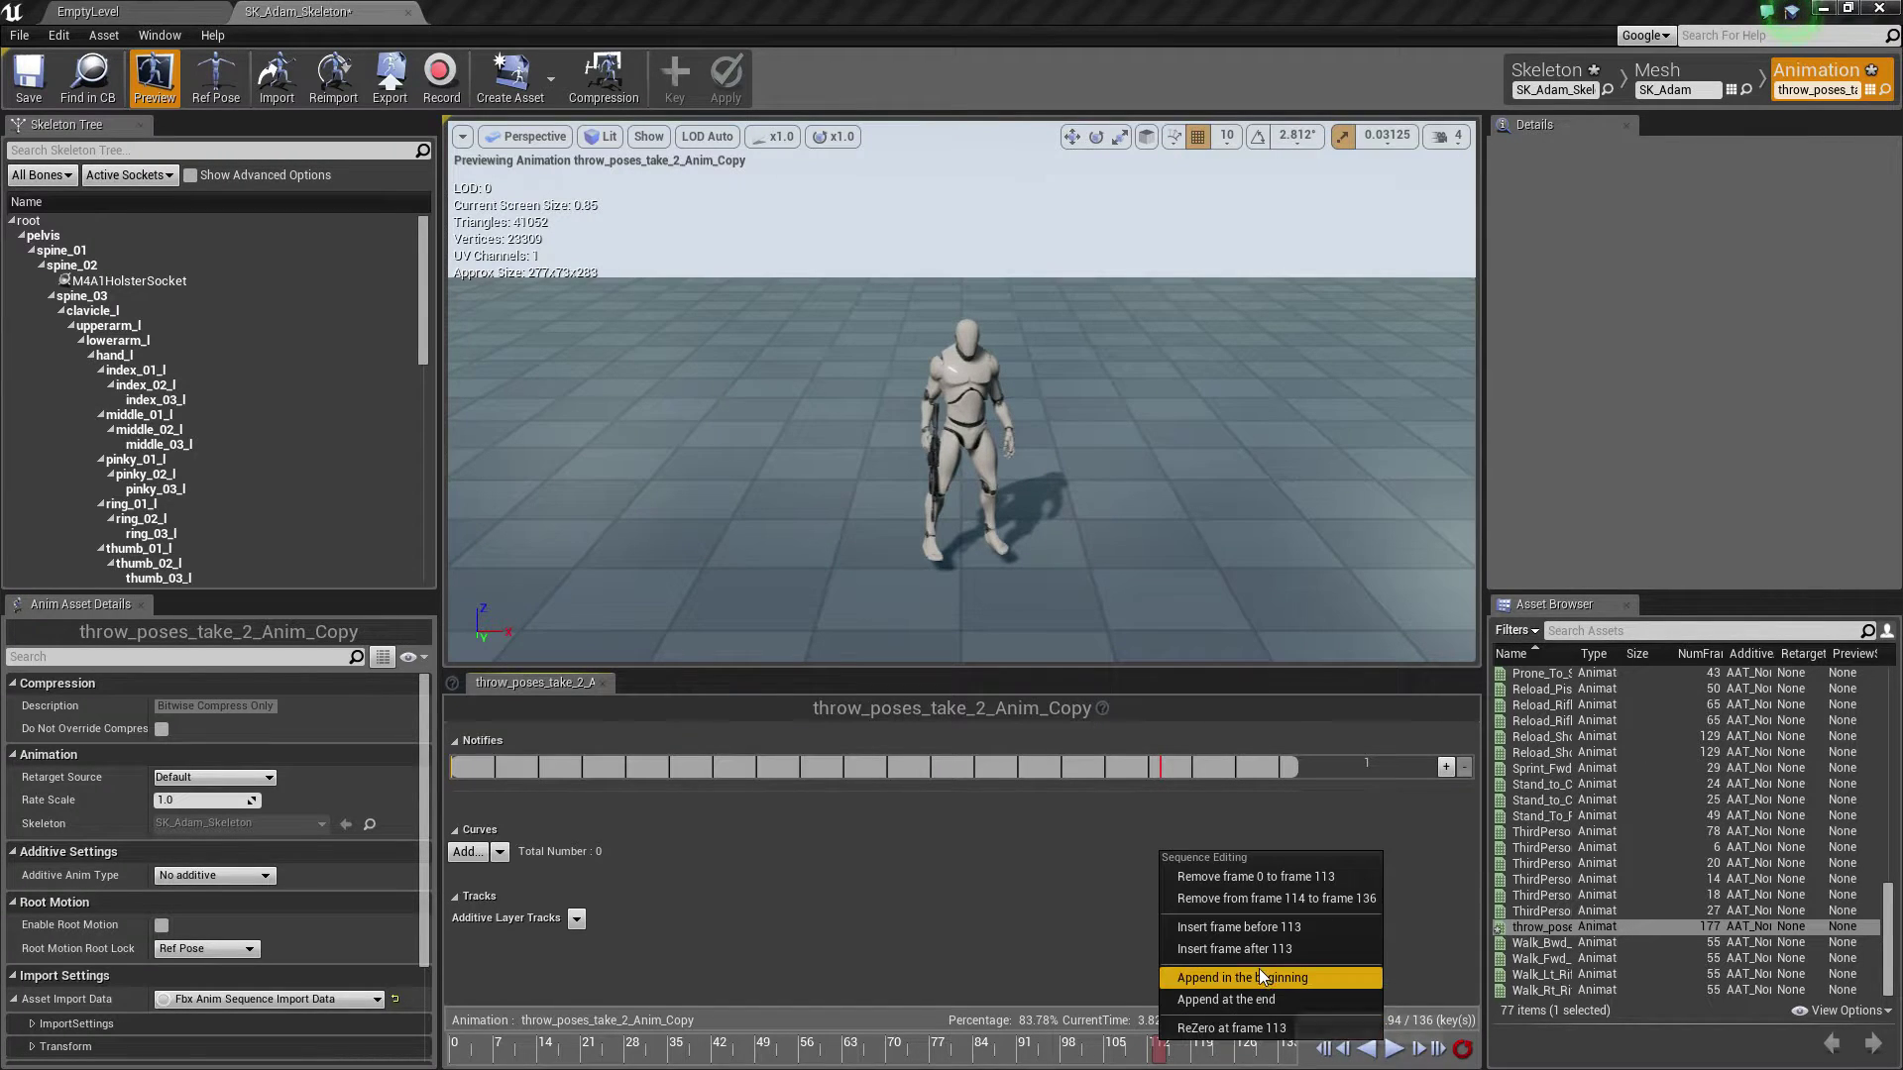
pyautogui.click(1276, 898)
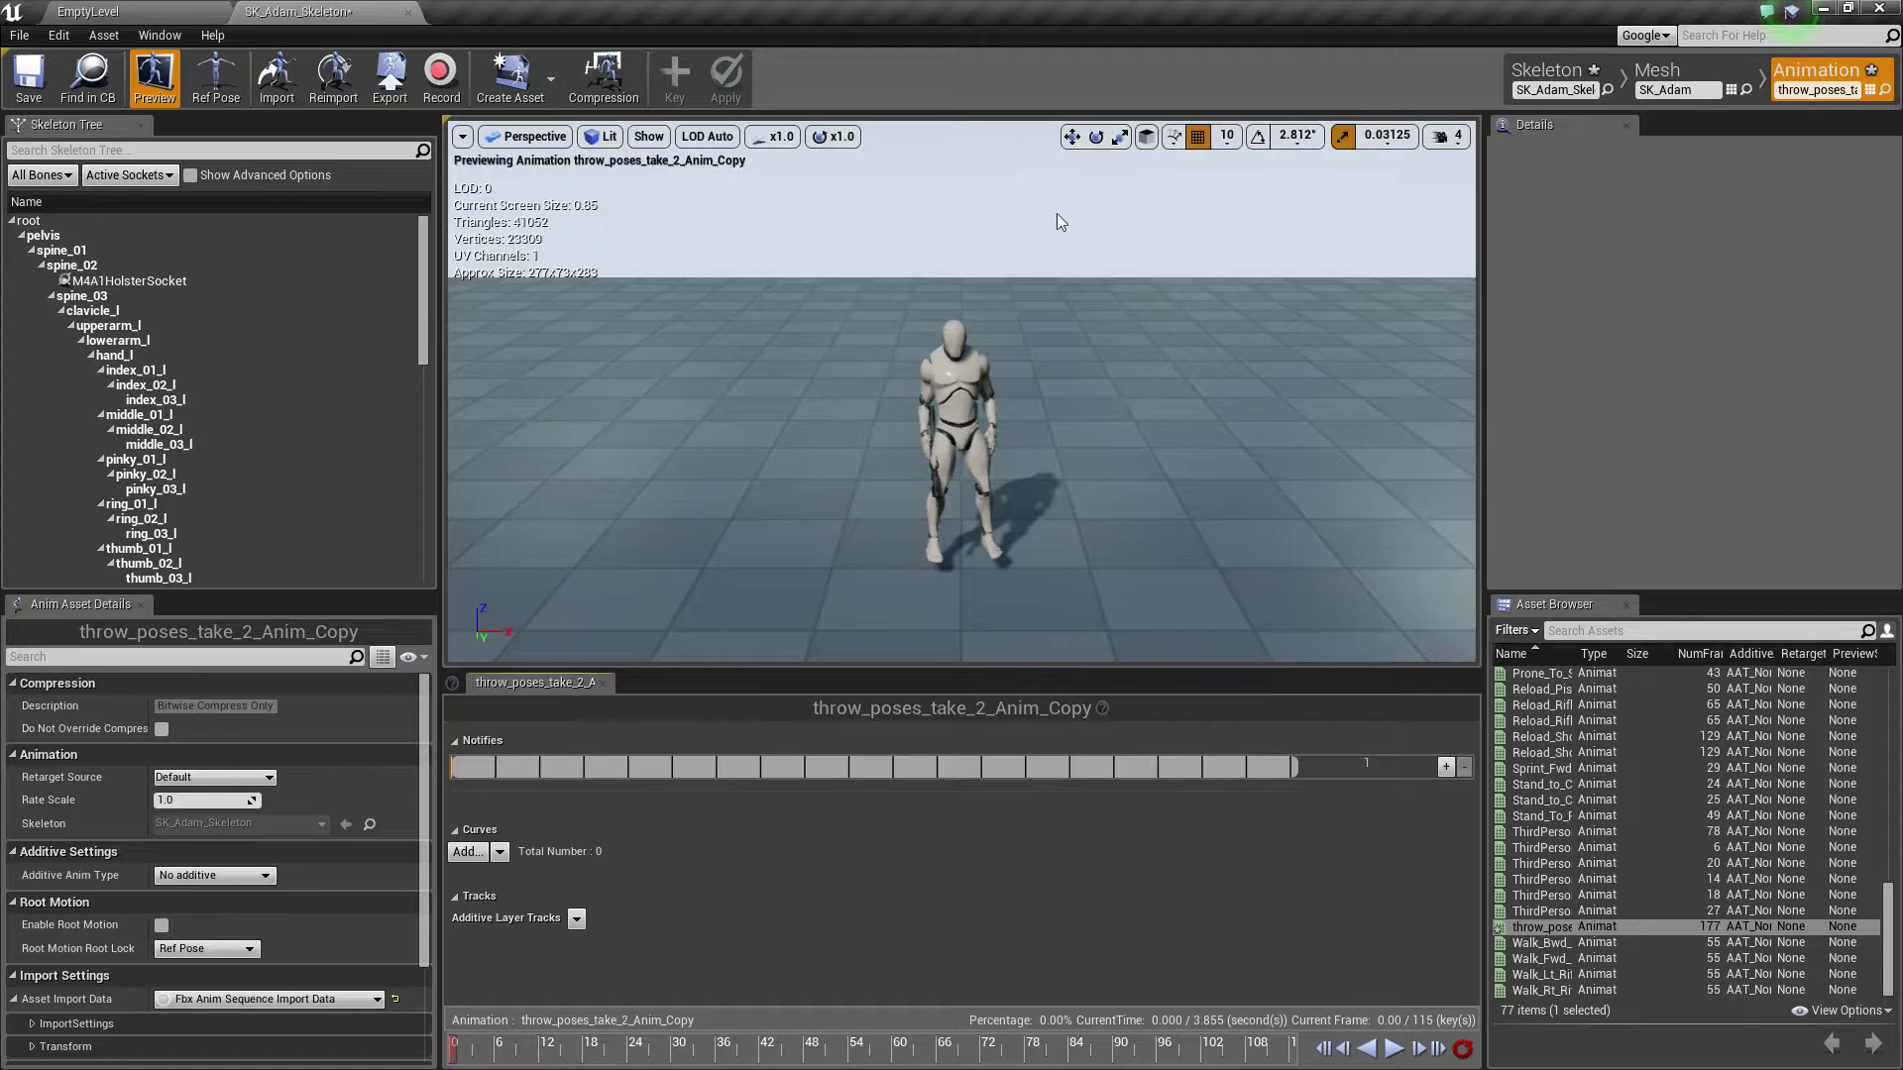
pyautogui.click(1392, 1048)
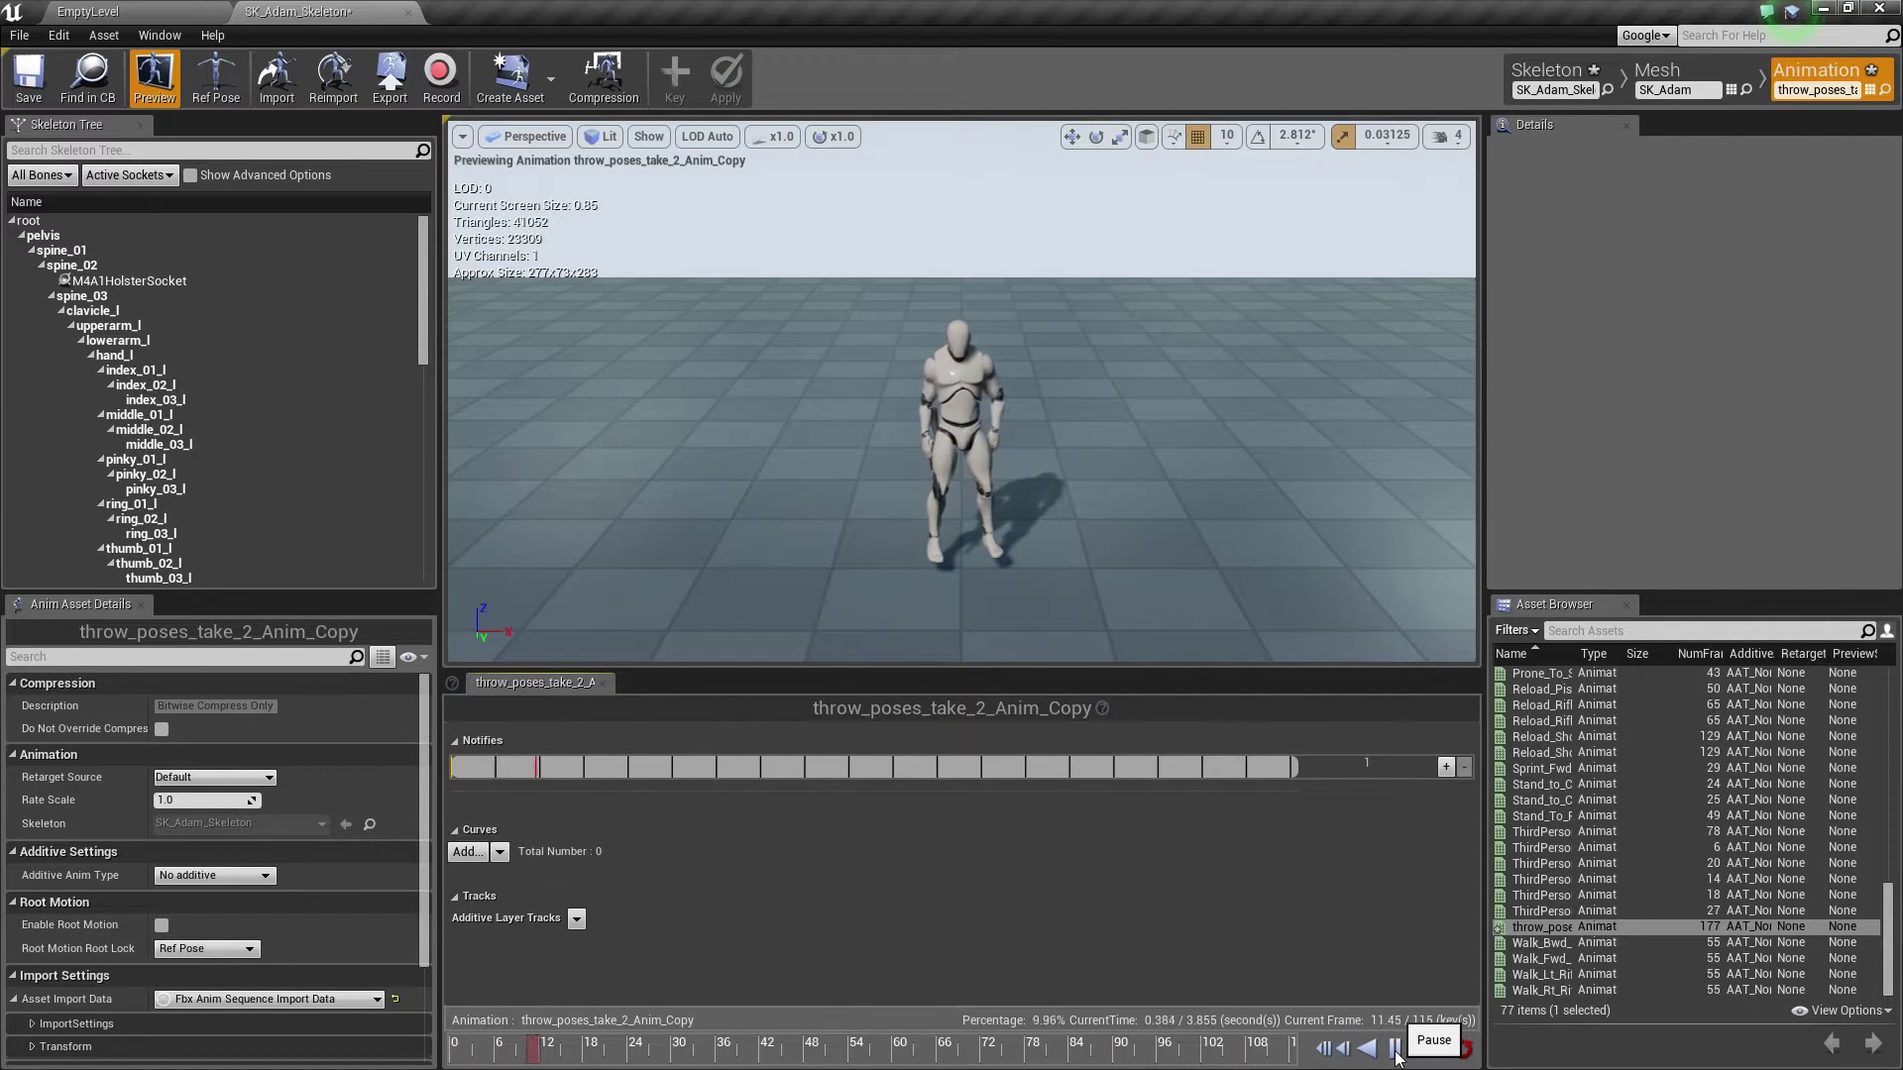
pyautogui.click(406, 18)
# - Open BaseCharacterBP from the Mannequin folder and add a Throw grenade input action event to an empty area of its Event Graph
pyautogui.click(75, 260)
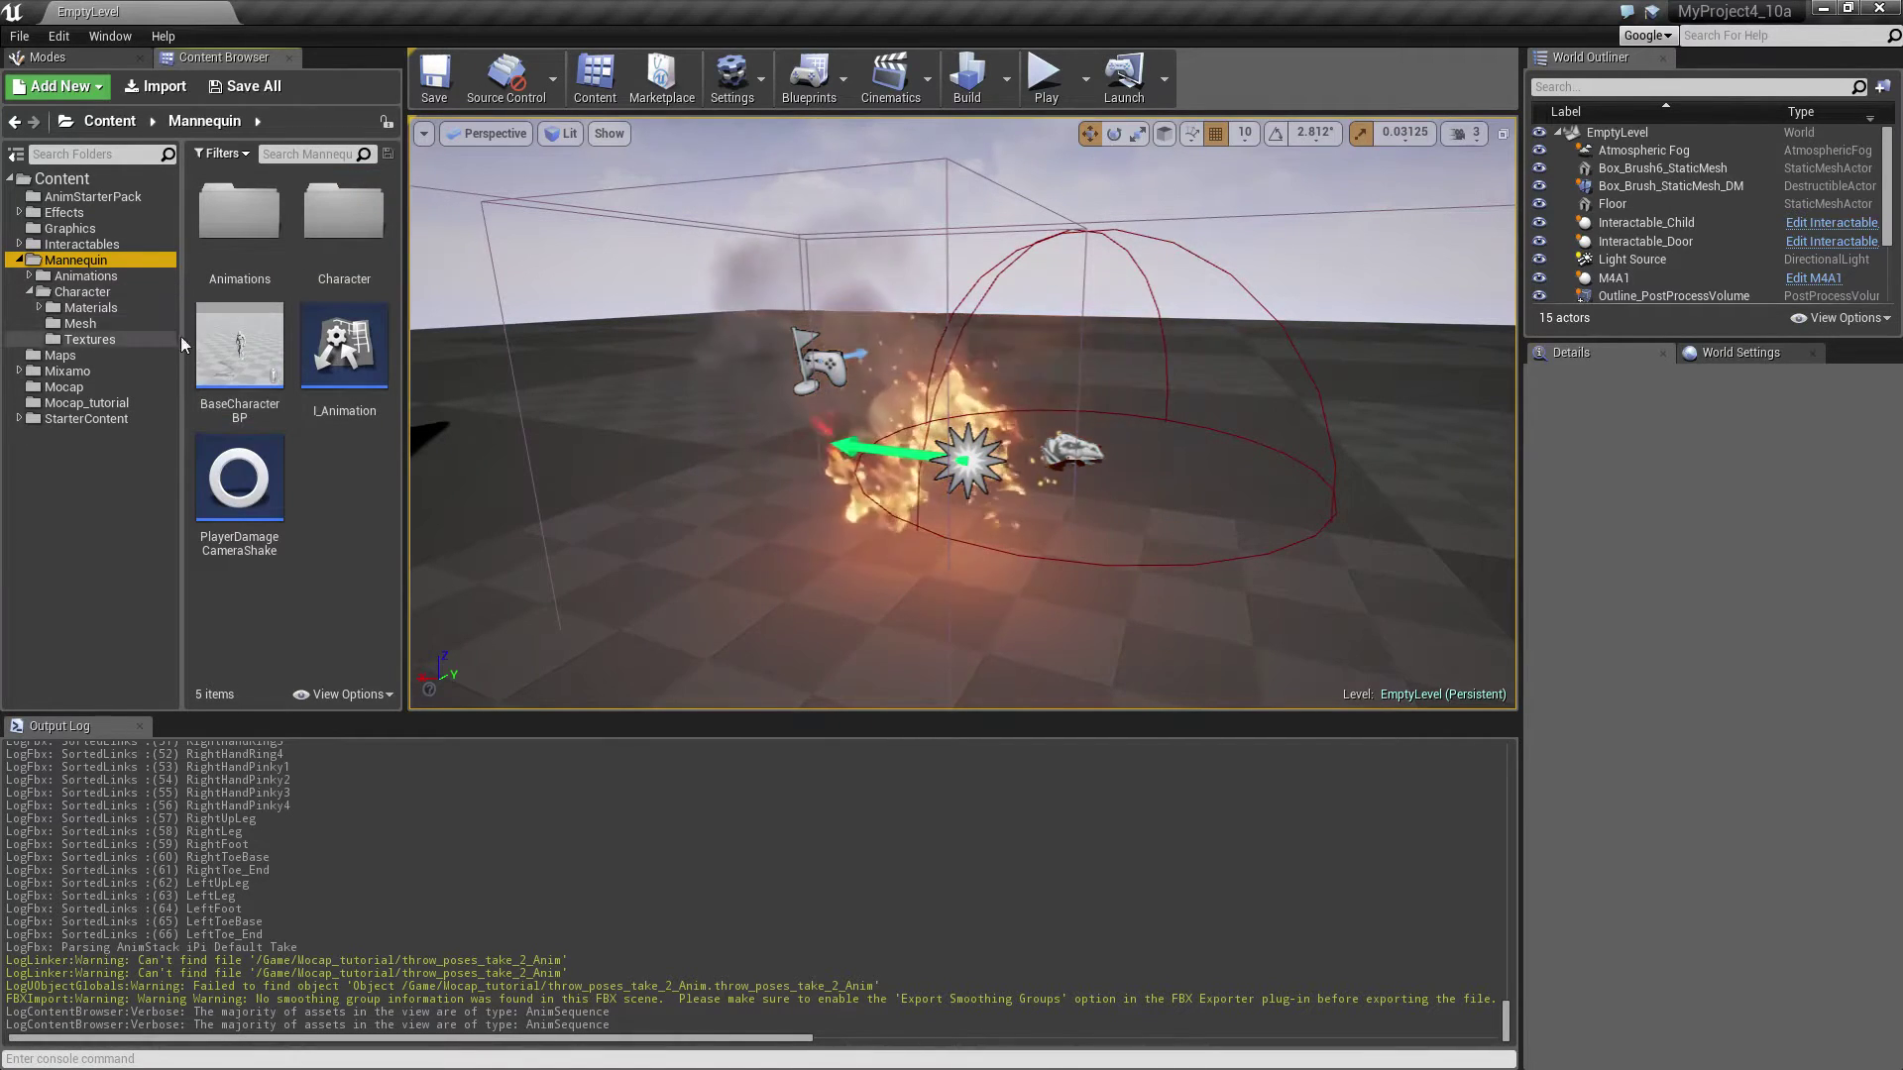
pyautogui.click(264, 361)
pyautogui.doubleClick(264, 362)
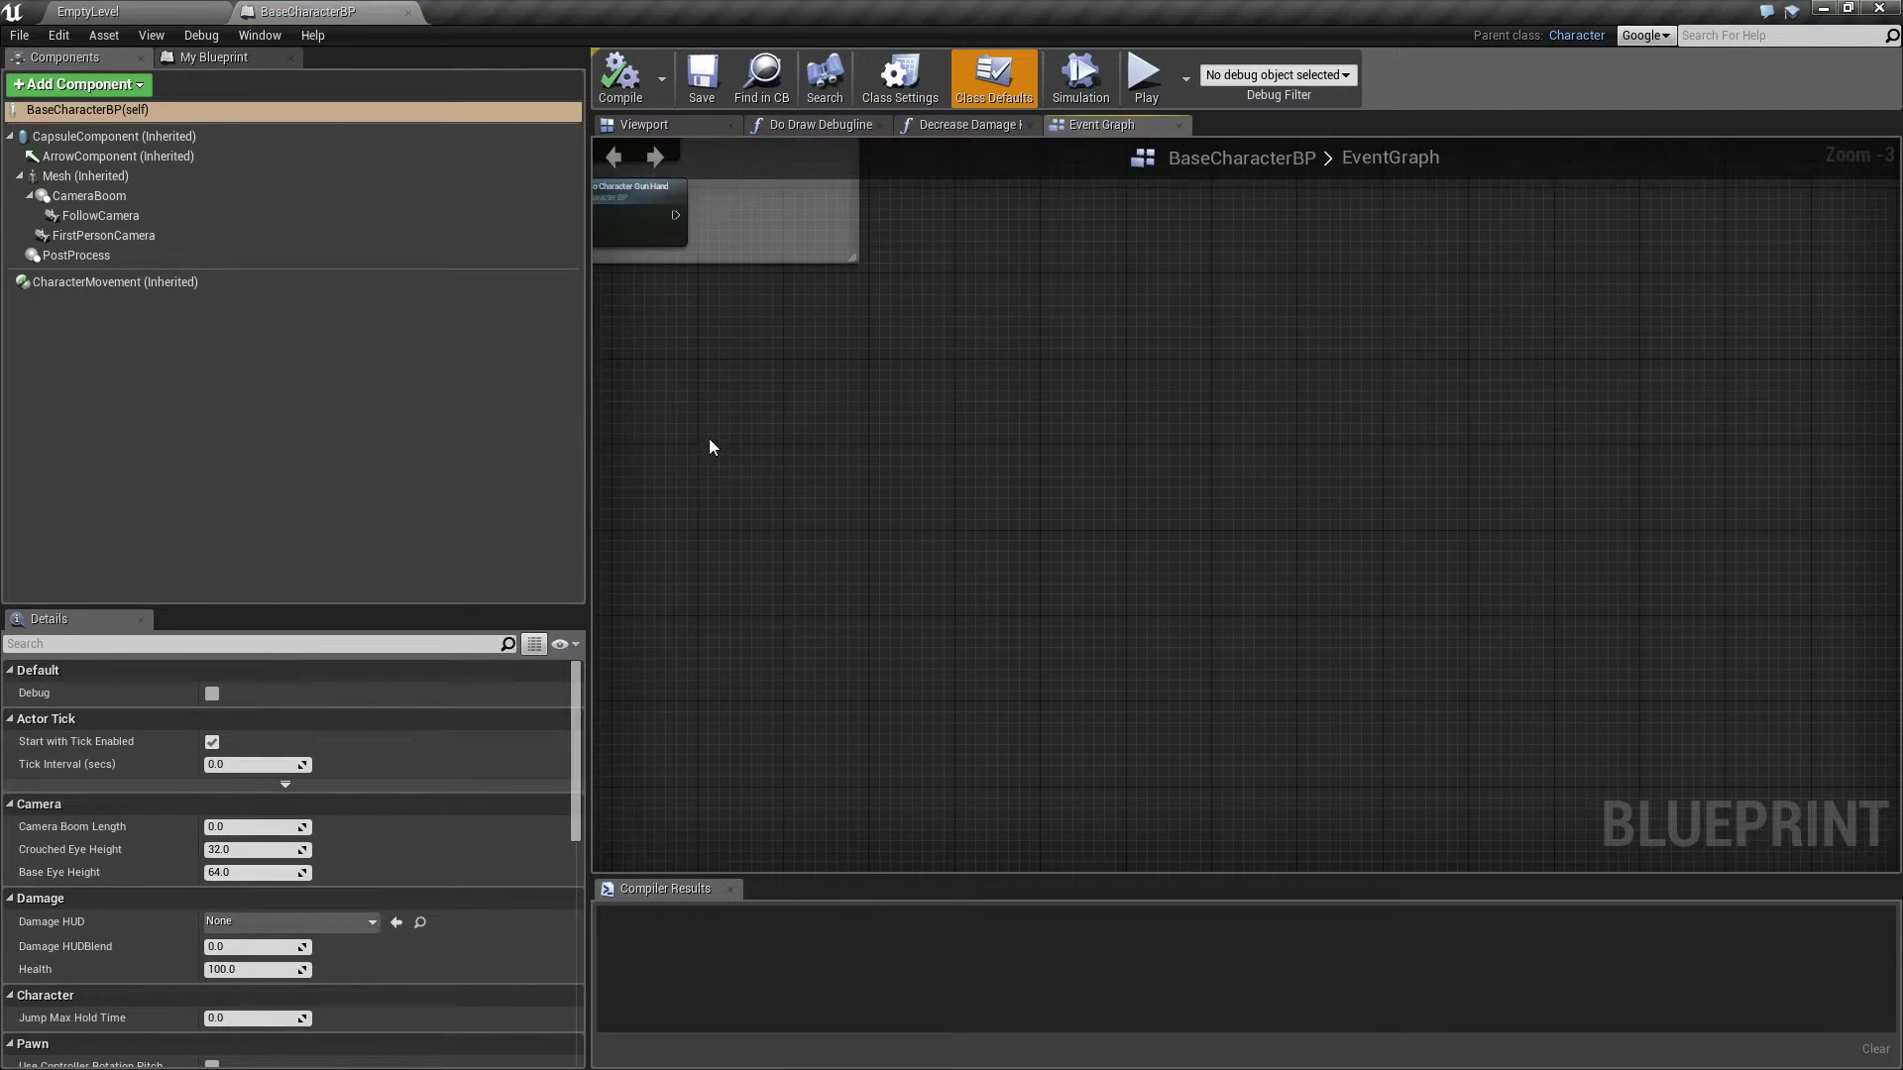
pyautogui.moveTo(709, 447); pyautogui.dragTo(943, 364, button='right')
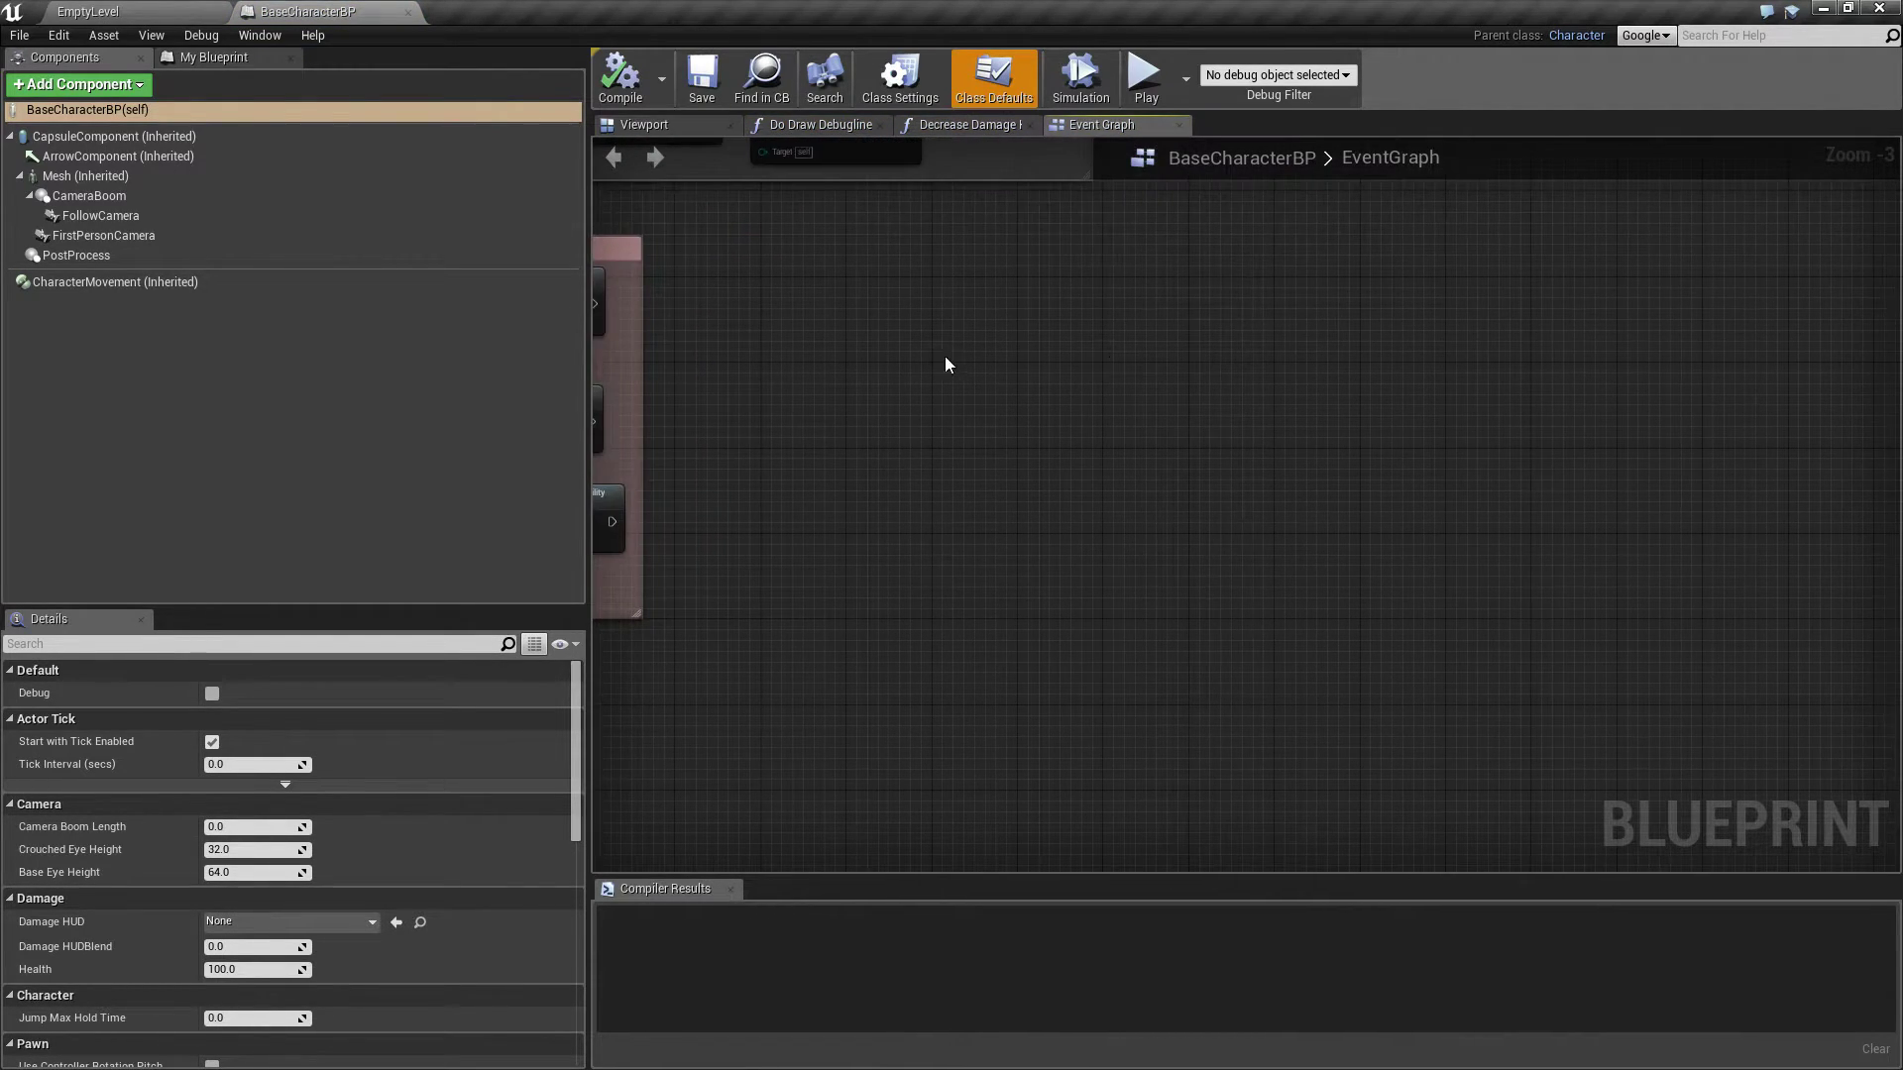
pyautogui.rightClick(928, 359)
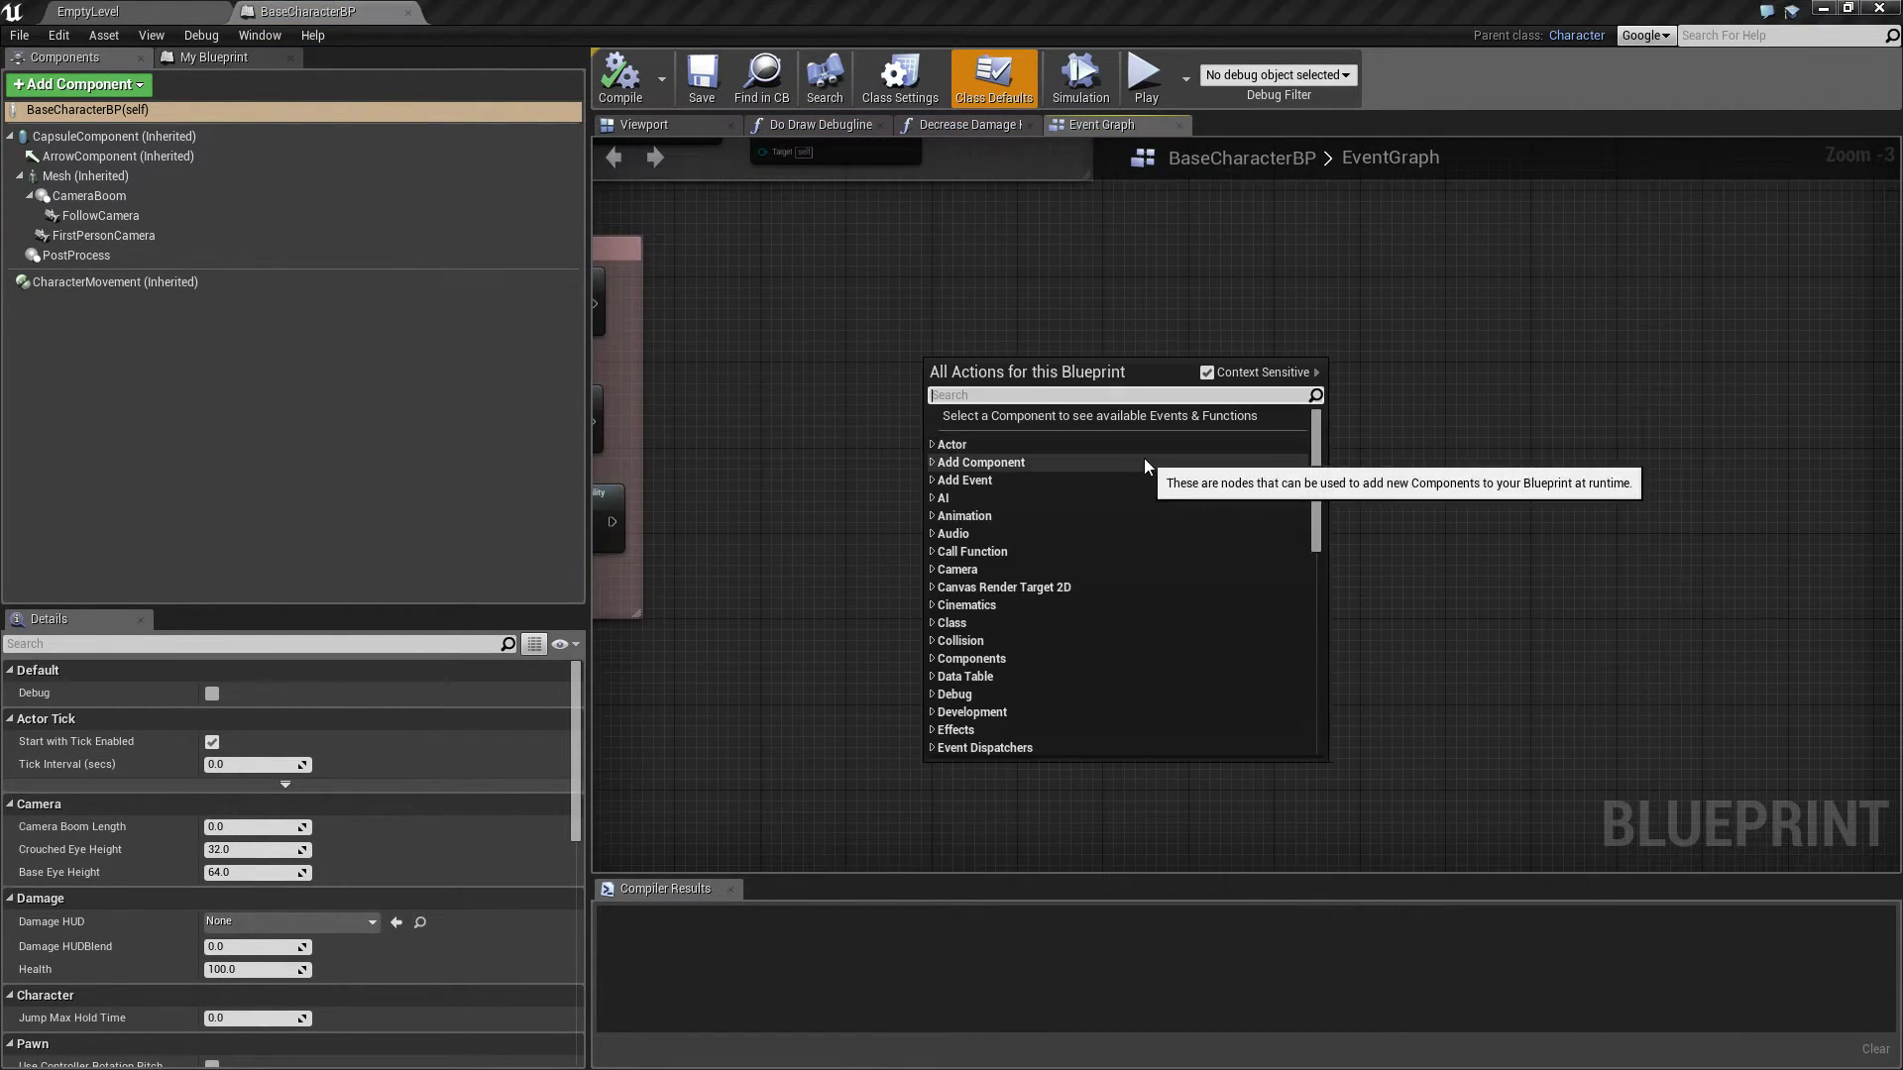
pyautogui.write('throw grea')
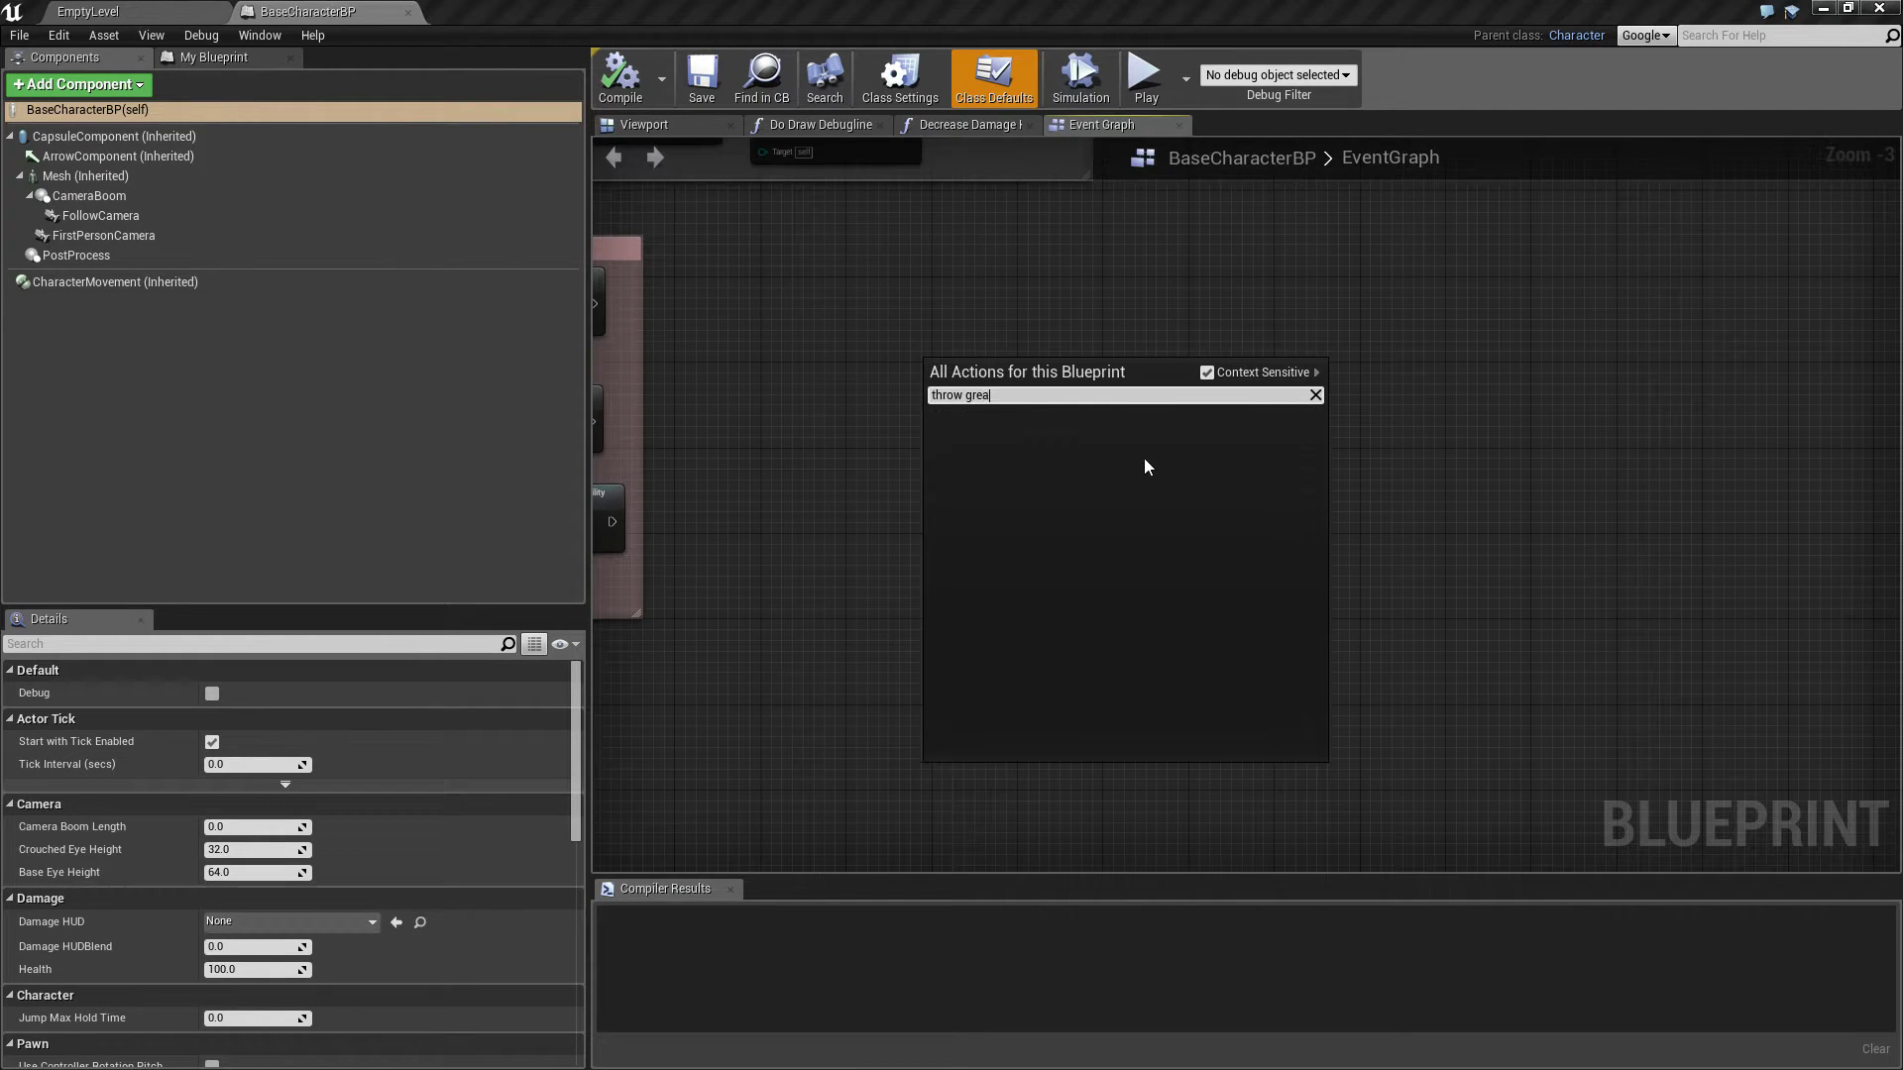
pyautogui.click(1126, 456)
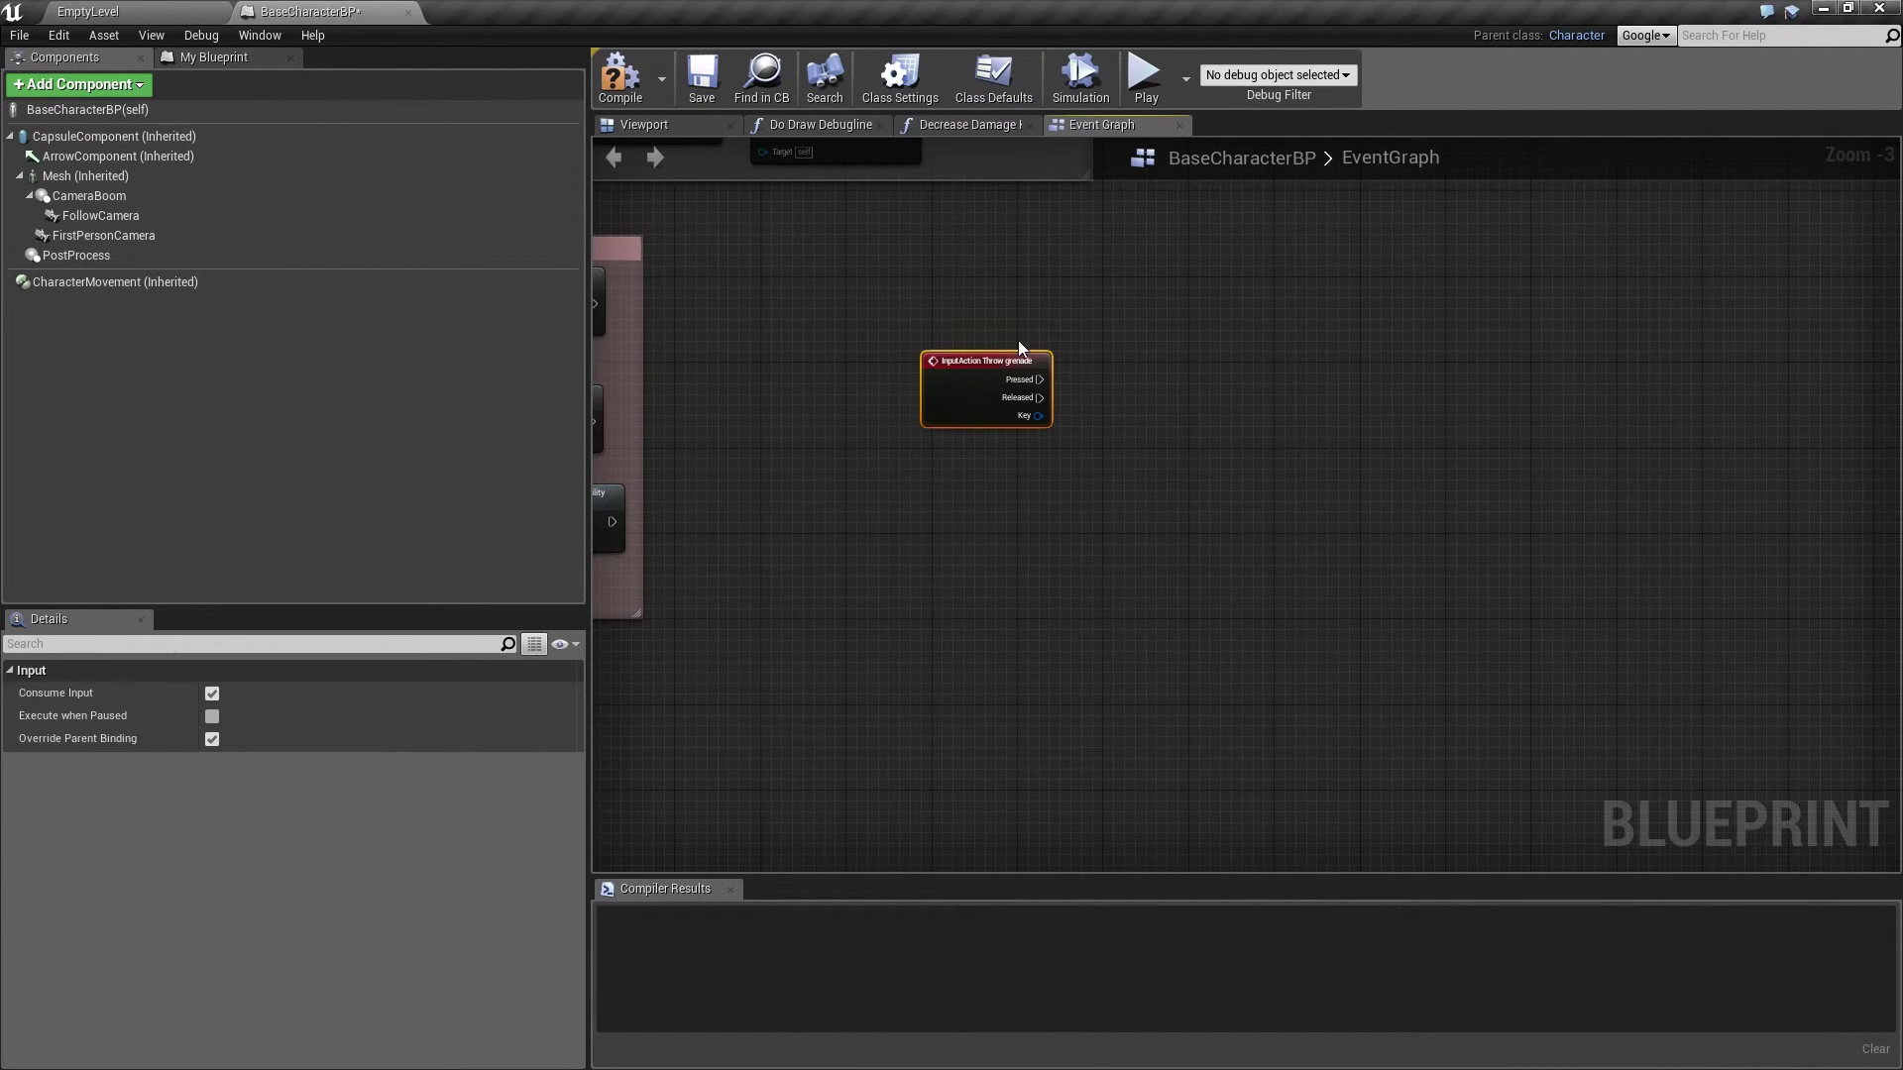
# - Connect a Play Animation (Mesh) node to the Pressed output of the Throw grenade event and place the Mesh reference below the event
pyautogui.scroll(3, 1032, 428)
pyautogui.moveTo(1184, 487); pyautogui.dragTo(925, 616, button='right')
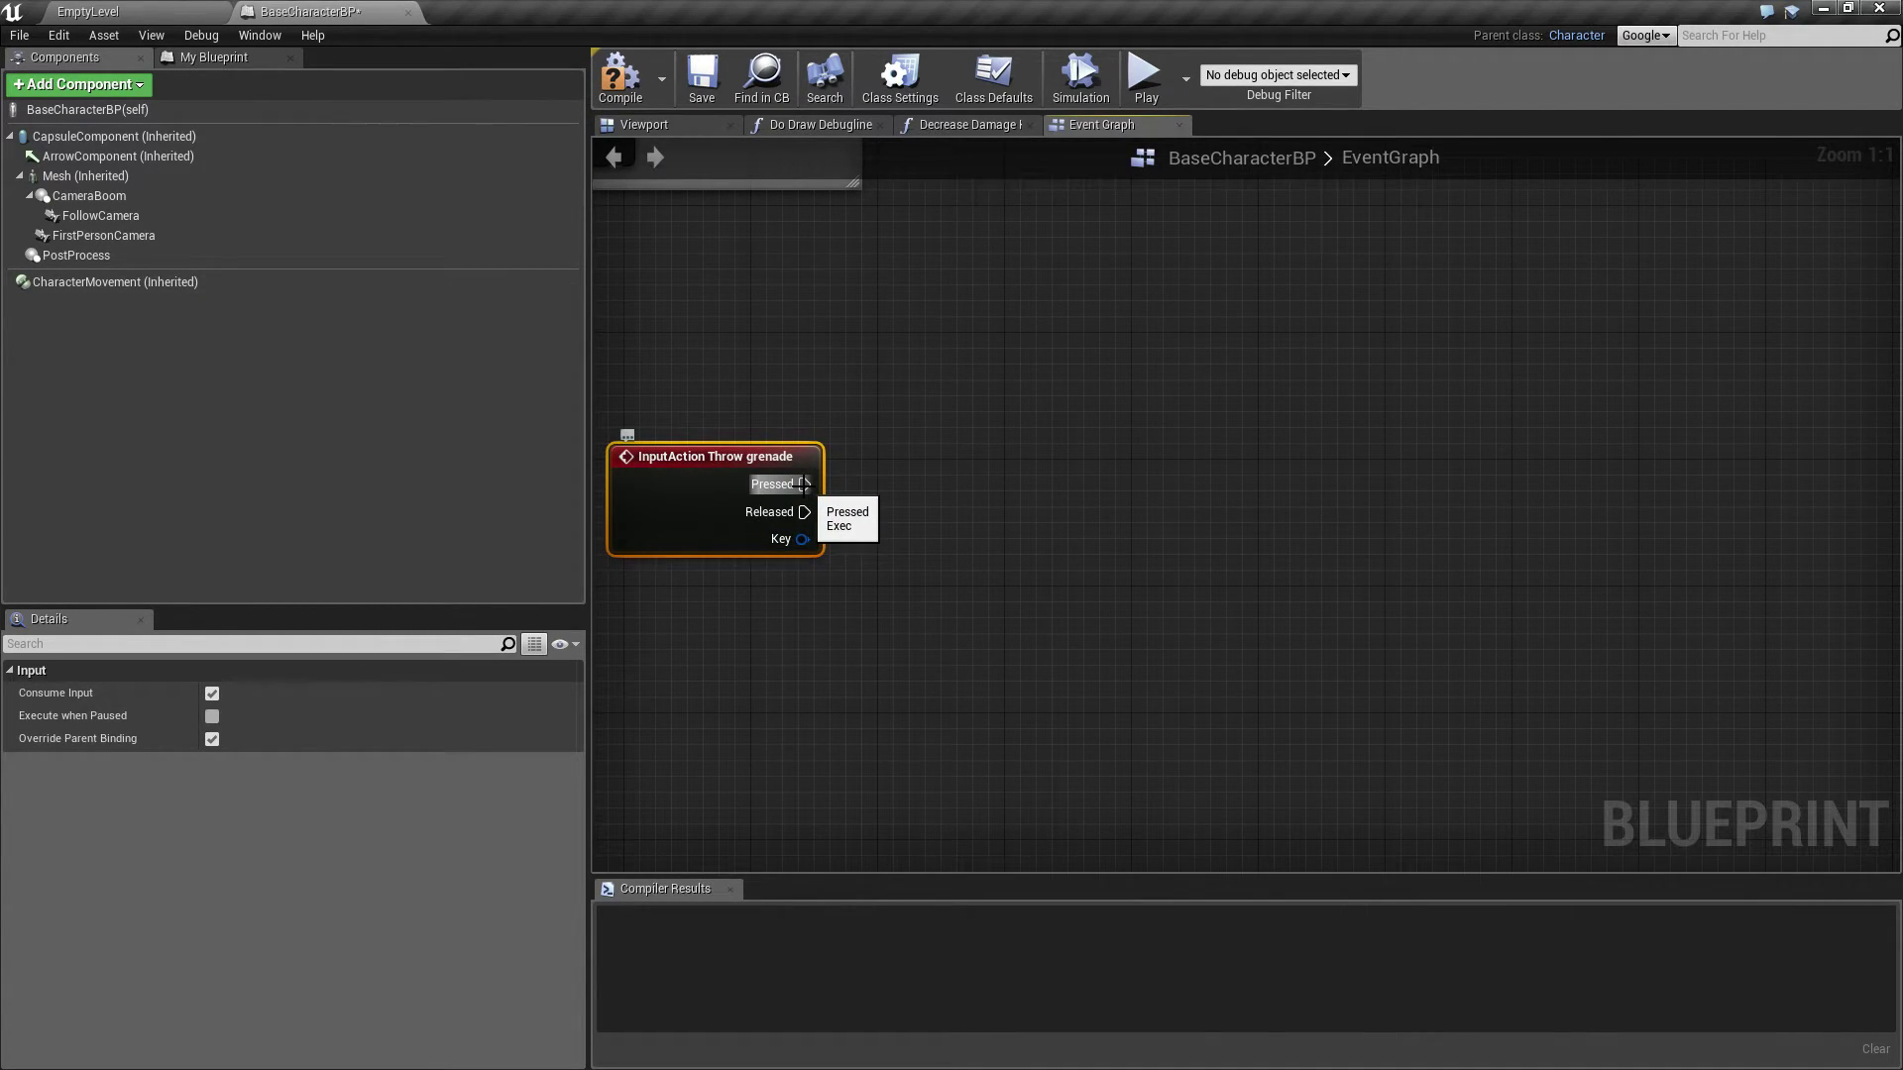
pyautogui.moveTo(804, 483); pyautogui.dragTo(932, 487)
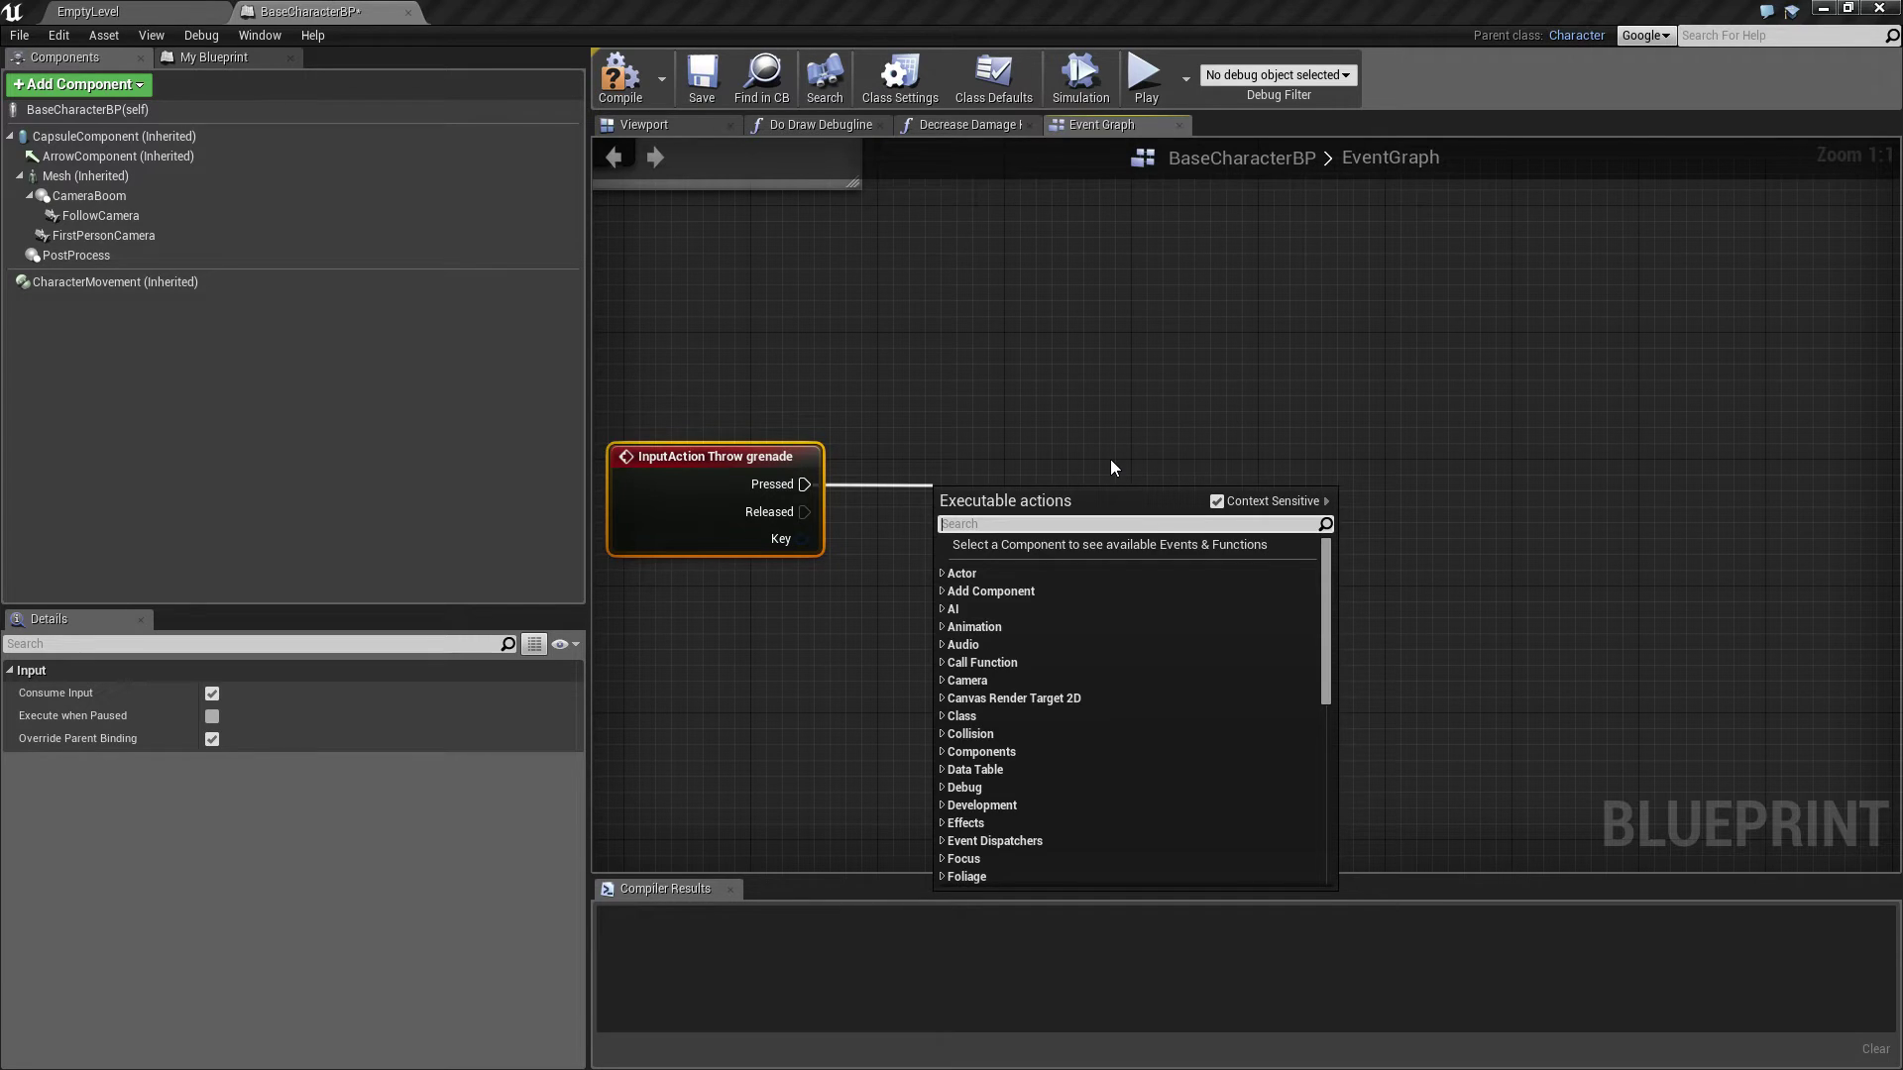
pyautogui.write('play ani')
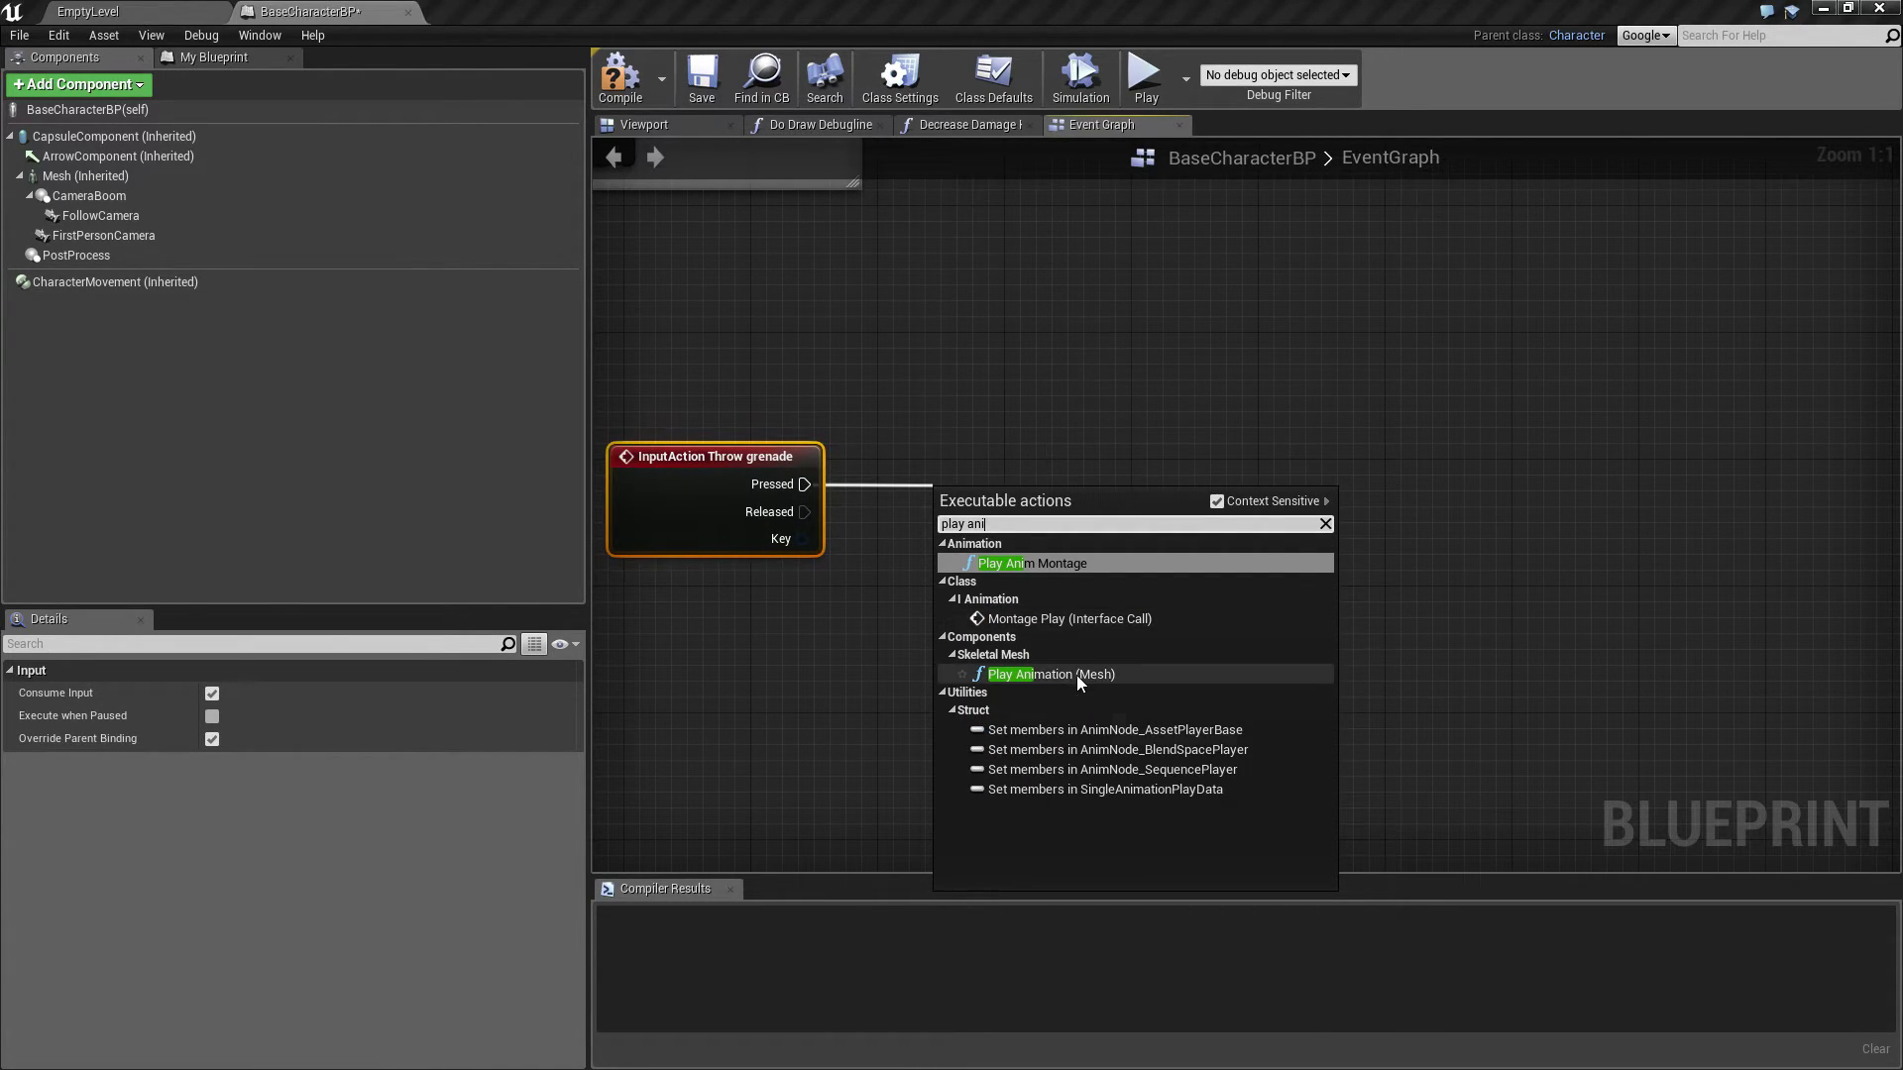
pyautogui.click(1046, 676)
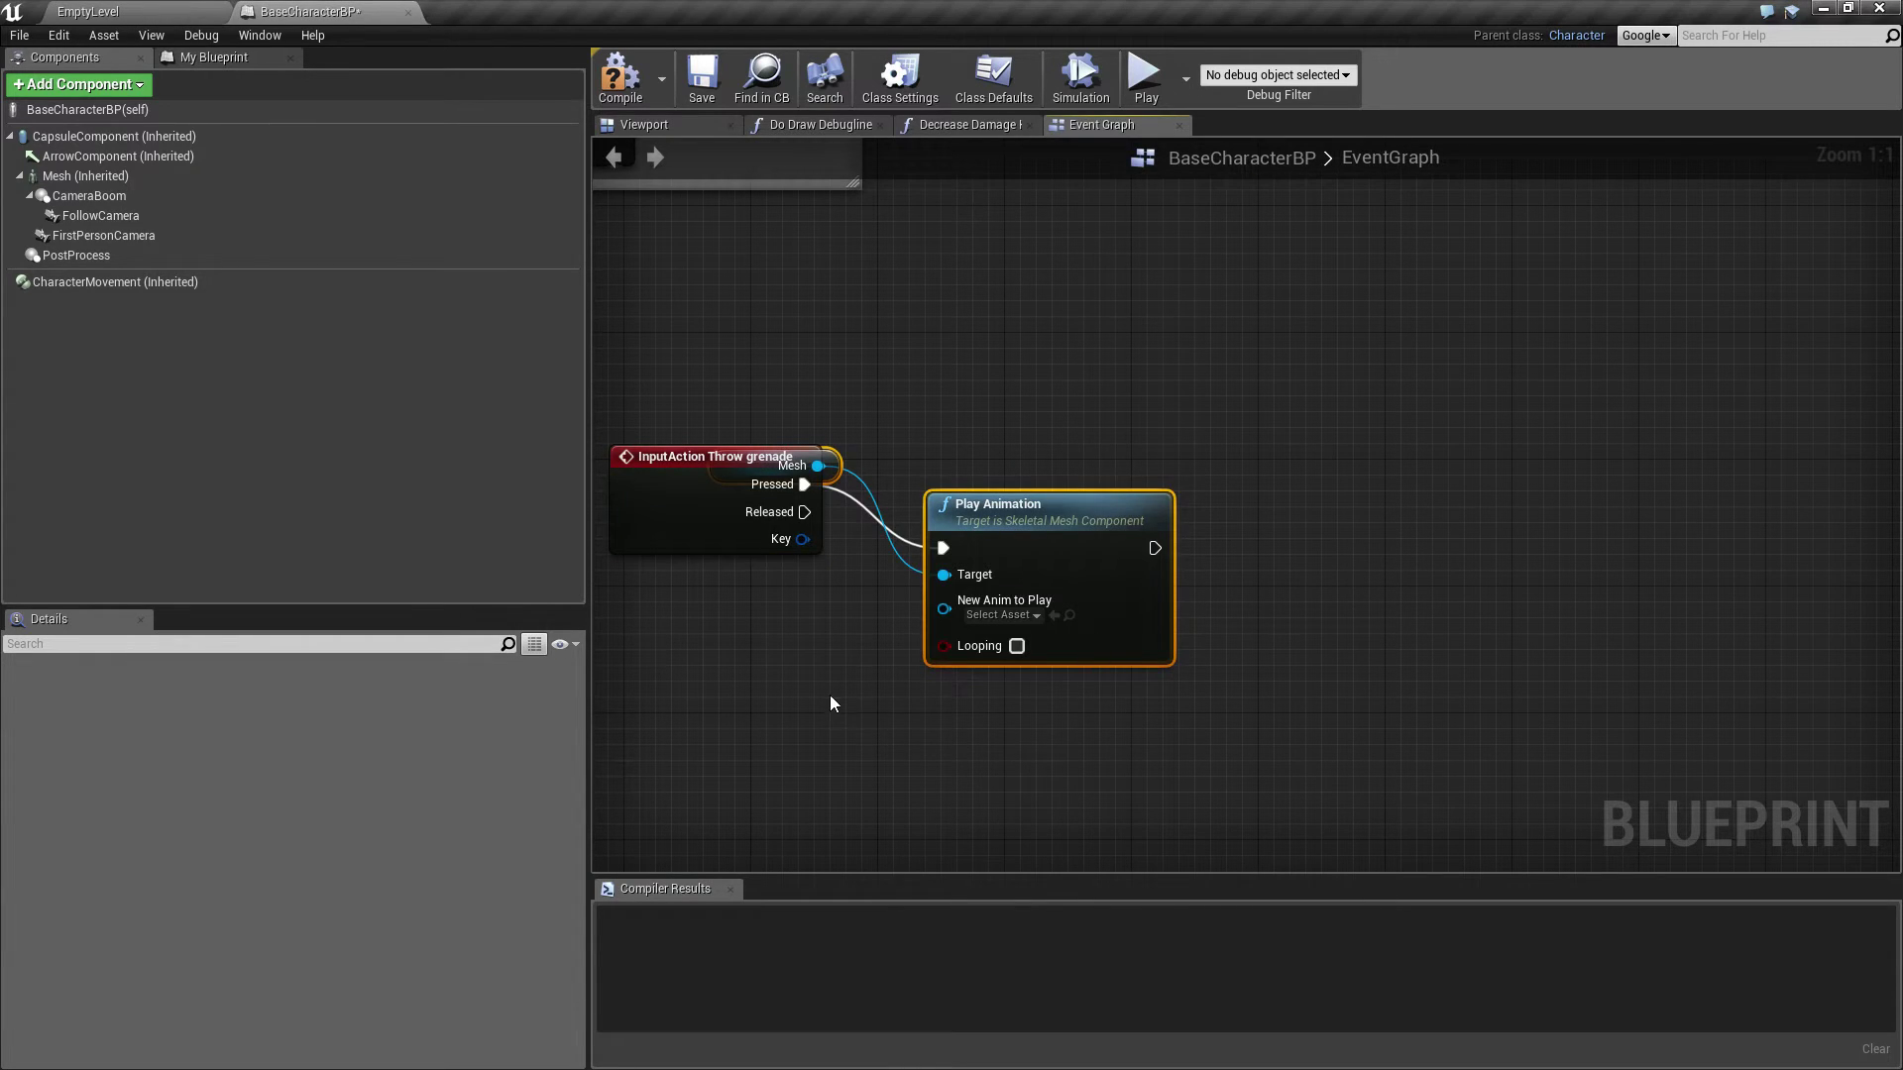
pyautogui.moveTo(833, 466); pyautogui.dragTo(843, 626)
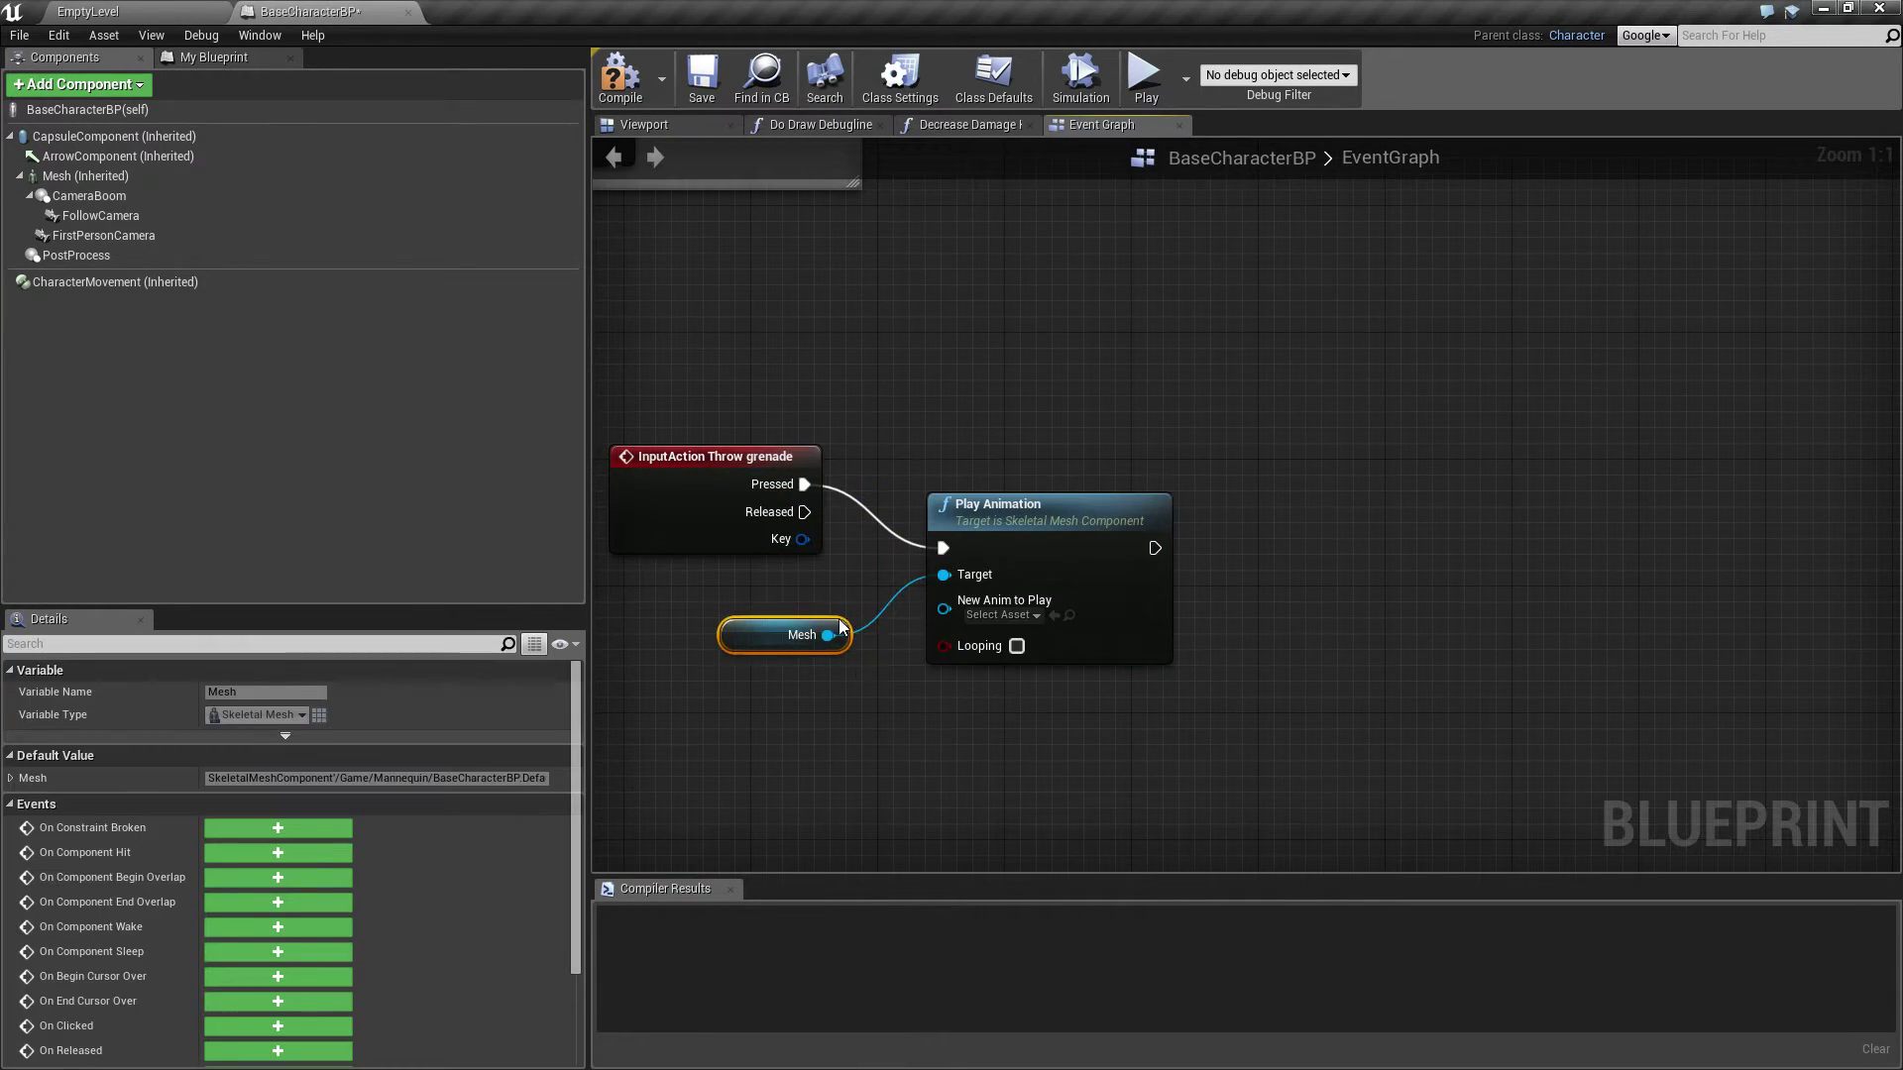
# - Search for "throw" and assign a throw_poses_take_2 animation as the New Anim to Play of the Play Animation node
pyautogui.click(1003, 614)
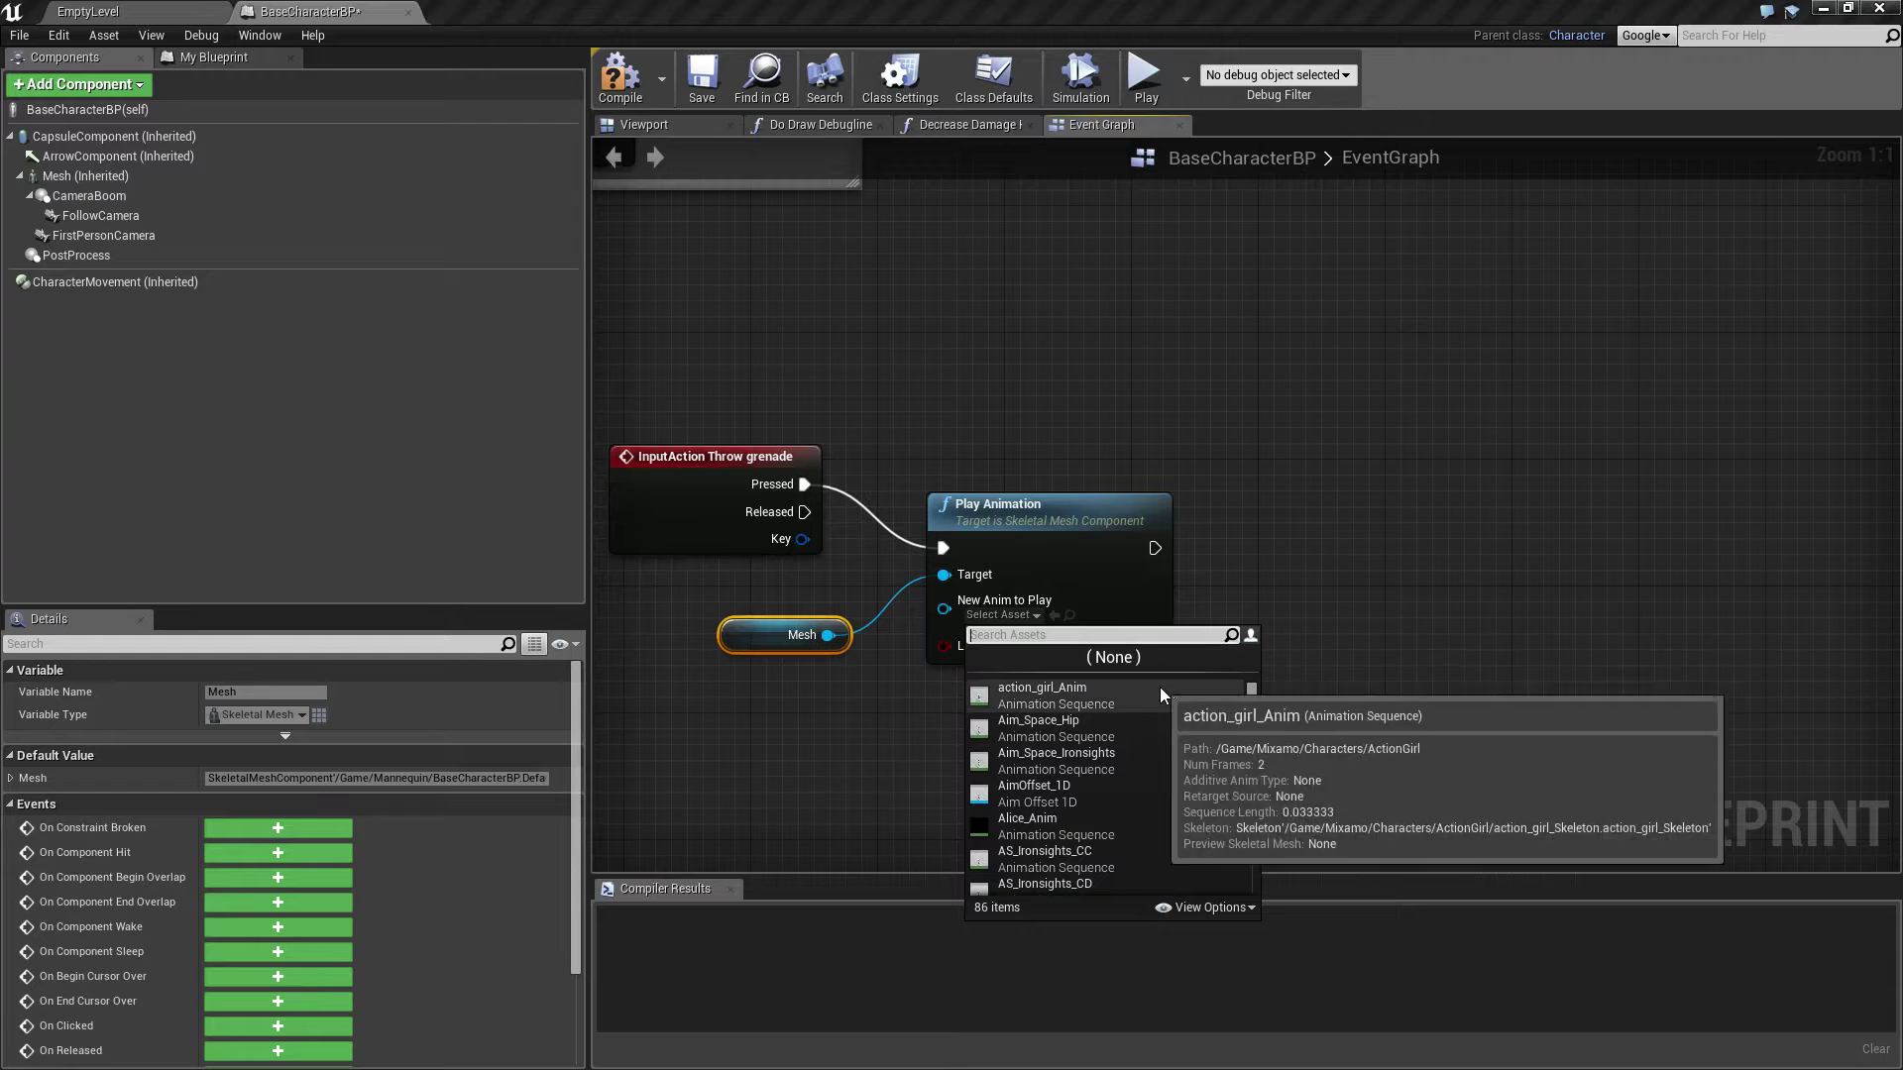
pyautogui.write('g')
pyautogui.write('hrow')
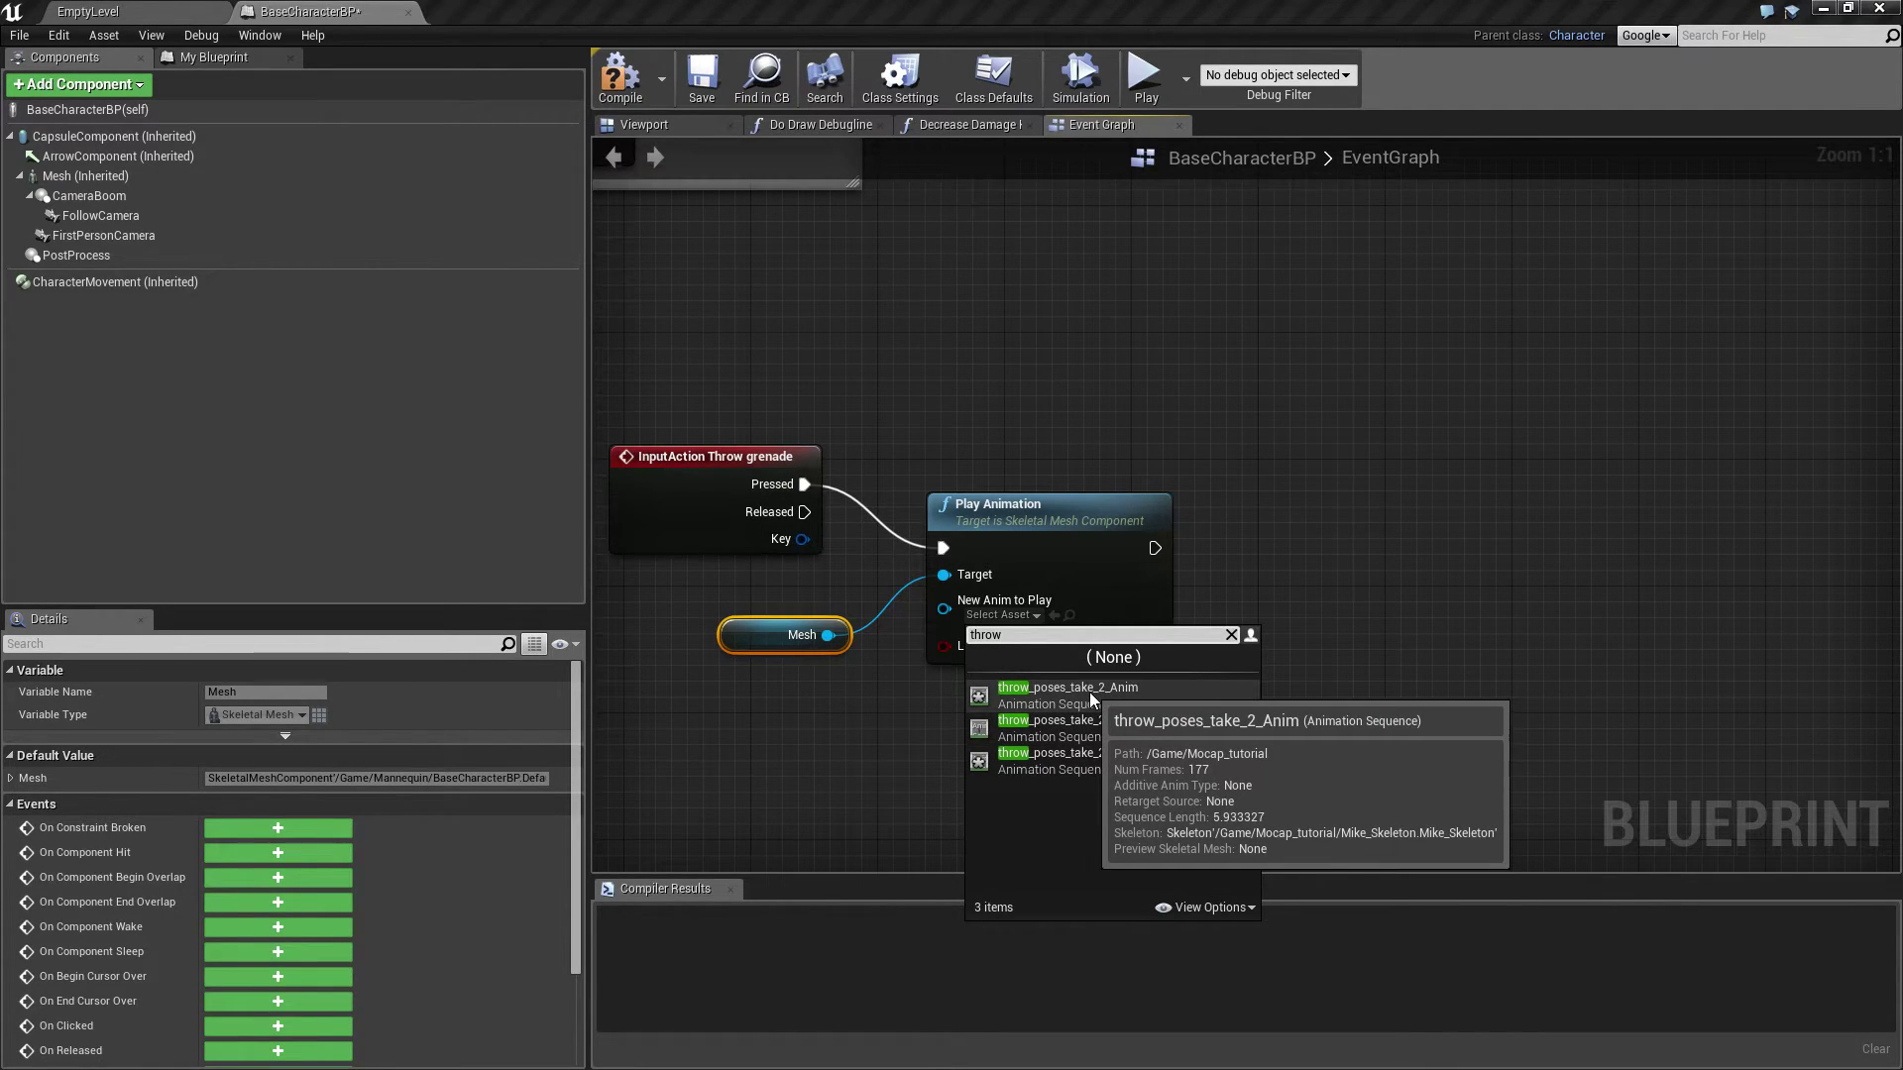
pyautogui.click(1088, 729)
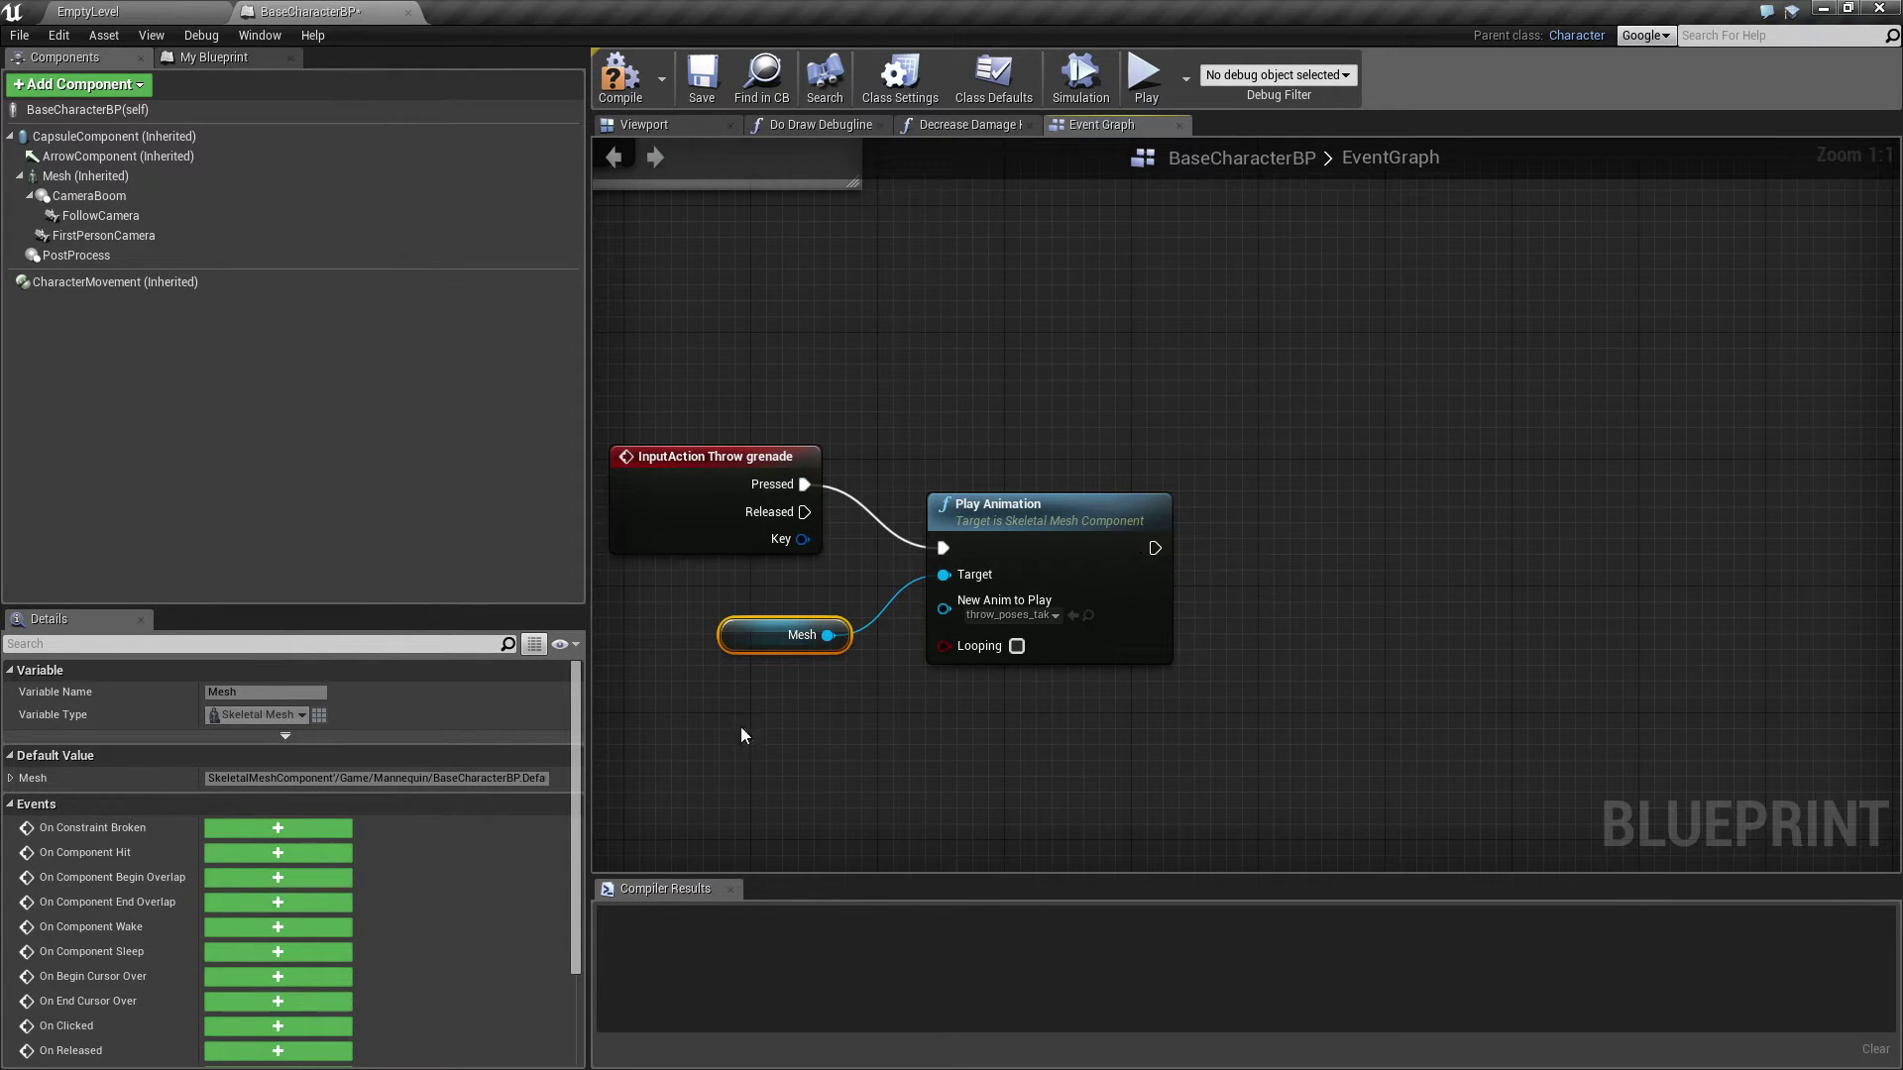
# - Examine the playback and length of throw_poses_take_2_Anim in the Mocap folder and of its retargeted copy in the Mannequin Mesh folder
pyautogui.click(148, 12)
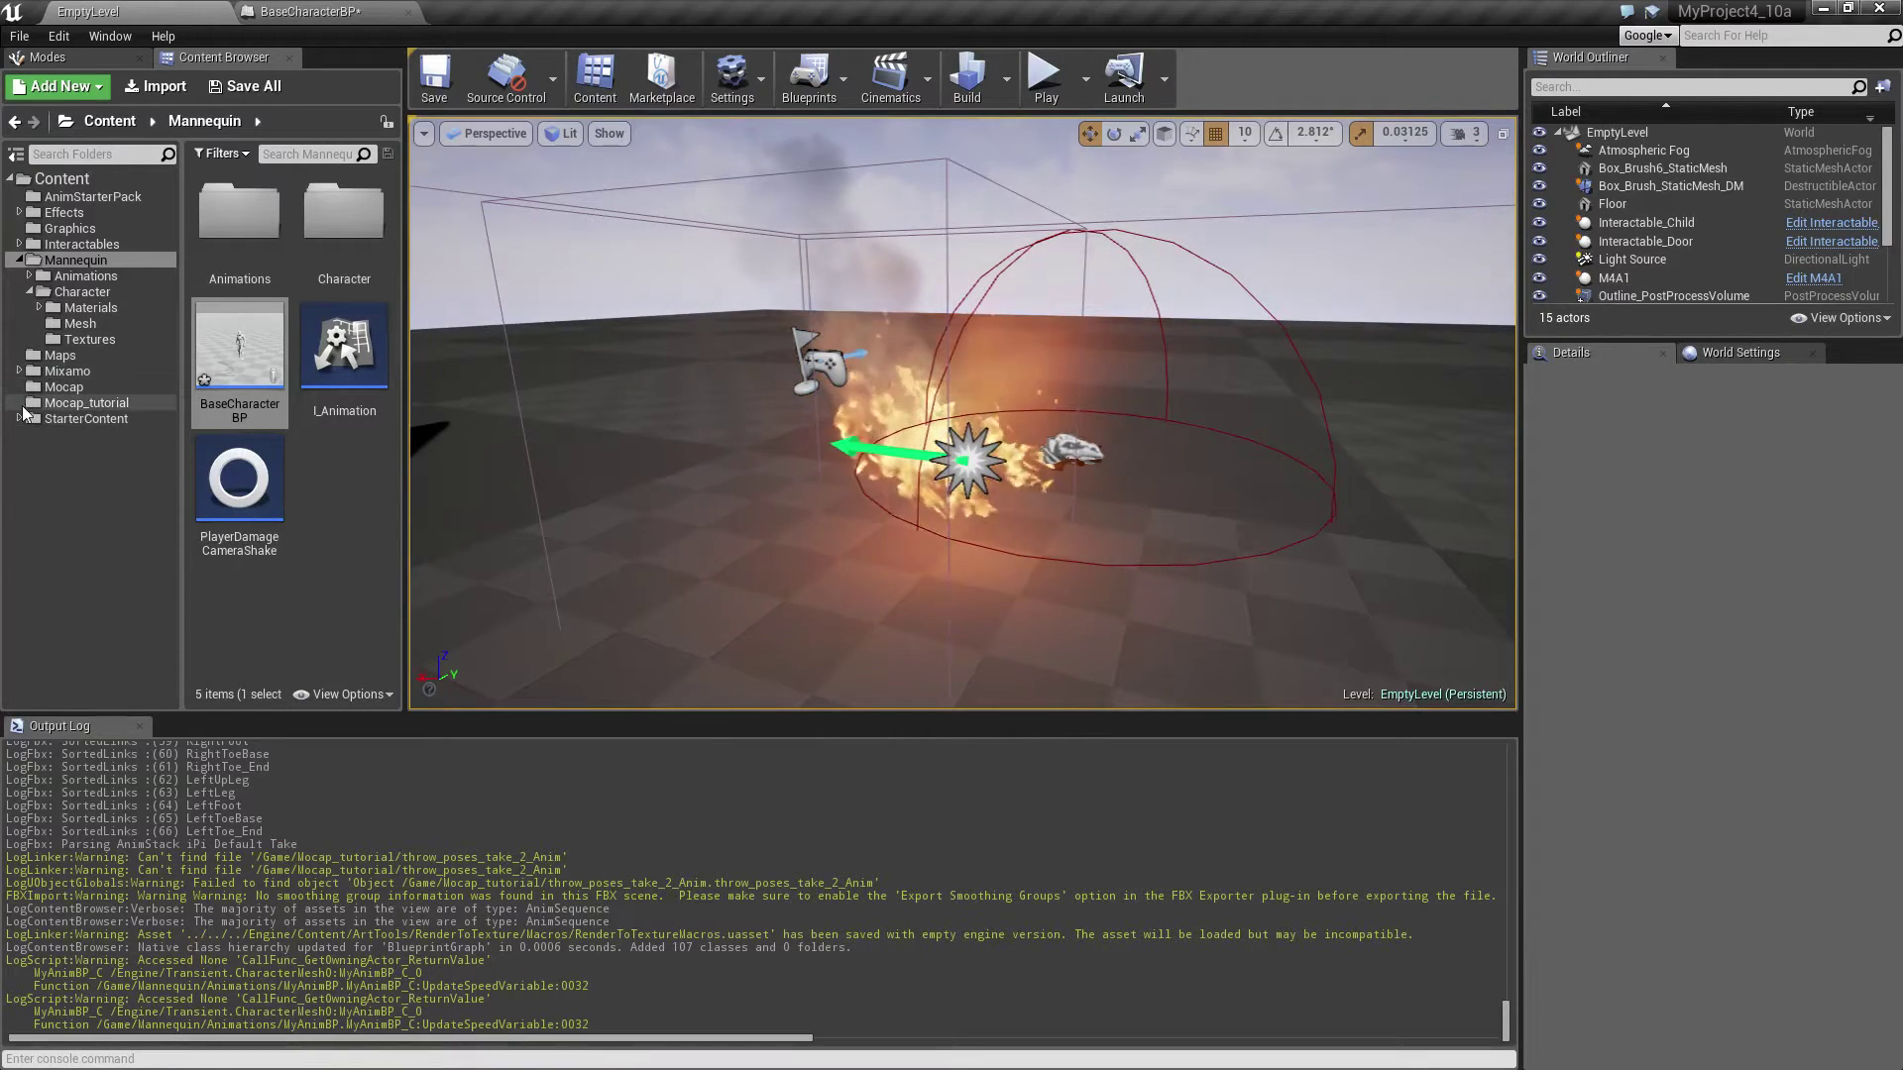
pyautogui.click(64, 387)
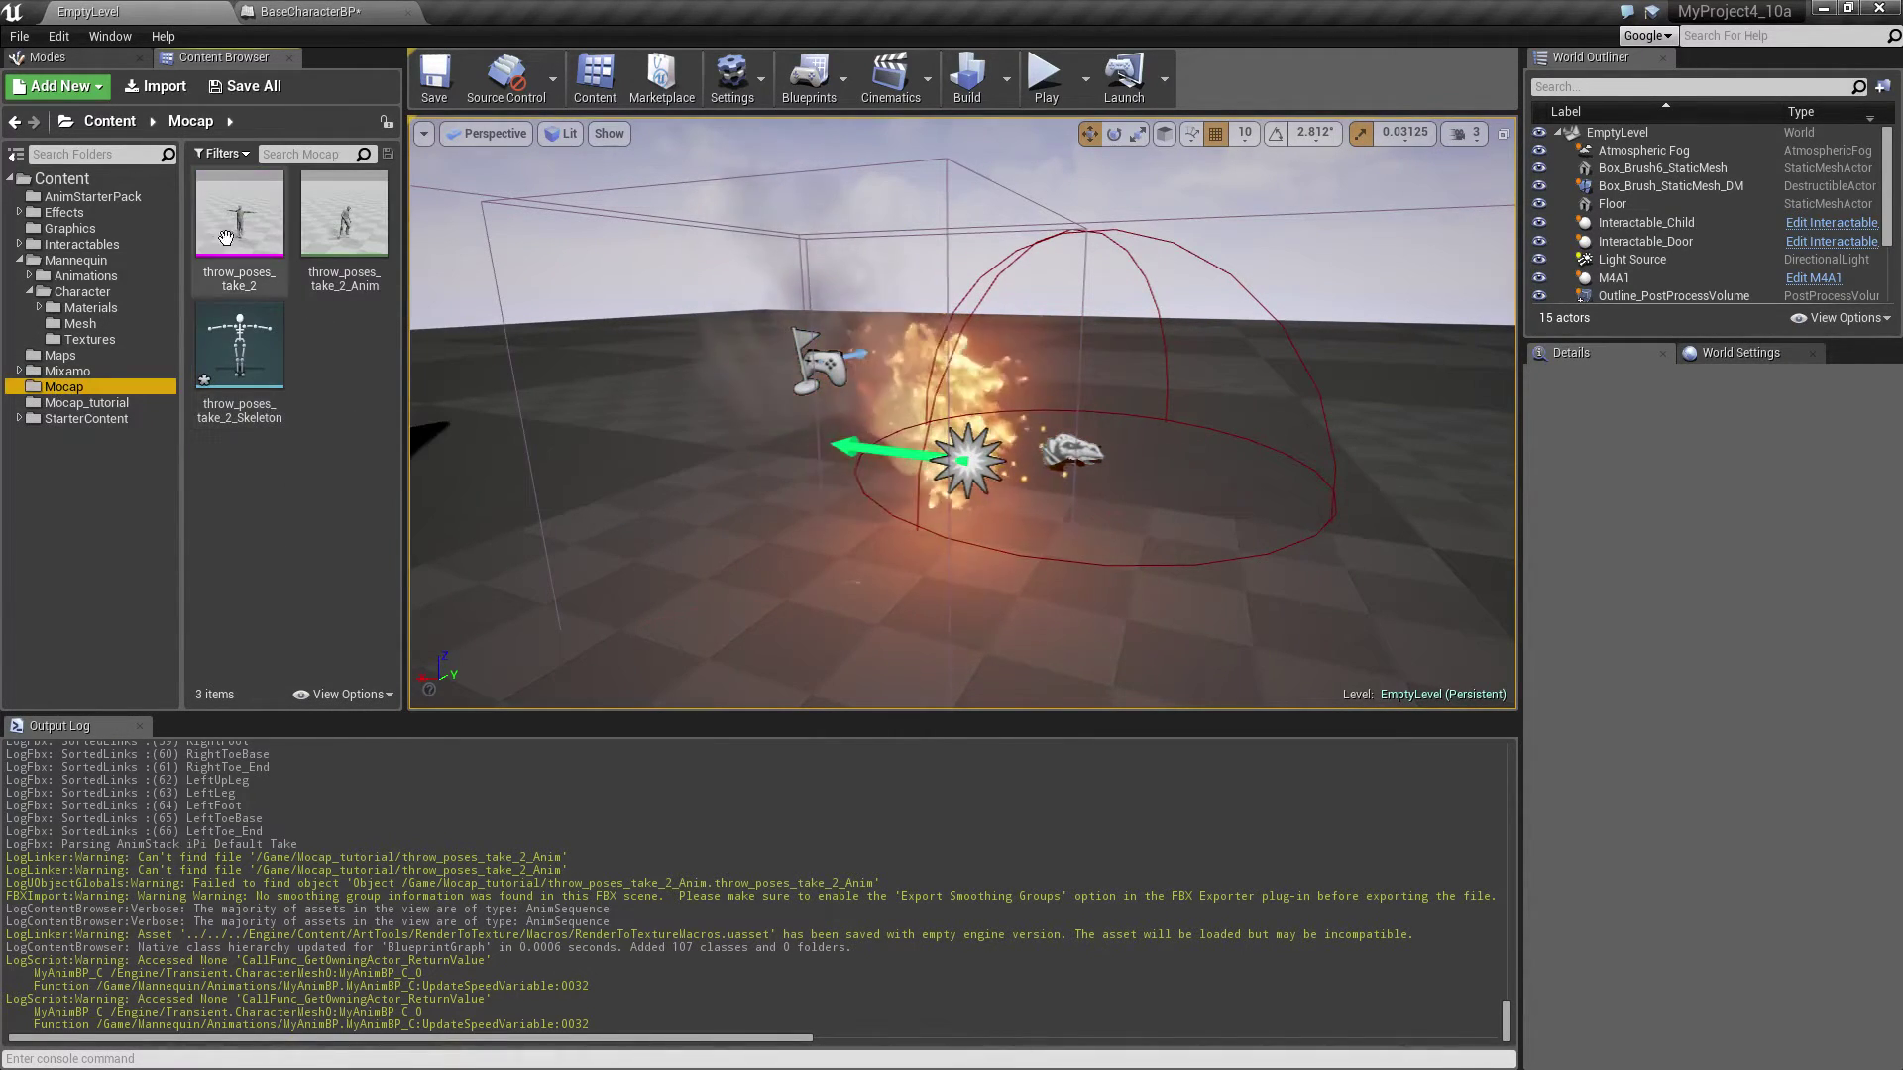
pyautogui.doubleClick(353, 239)
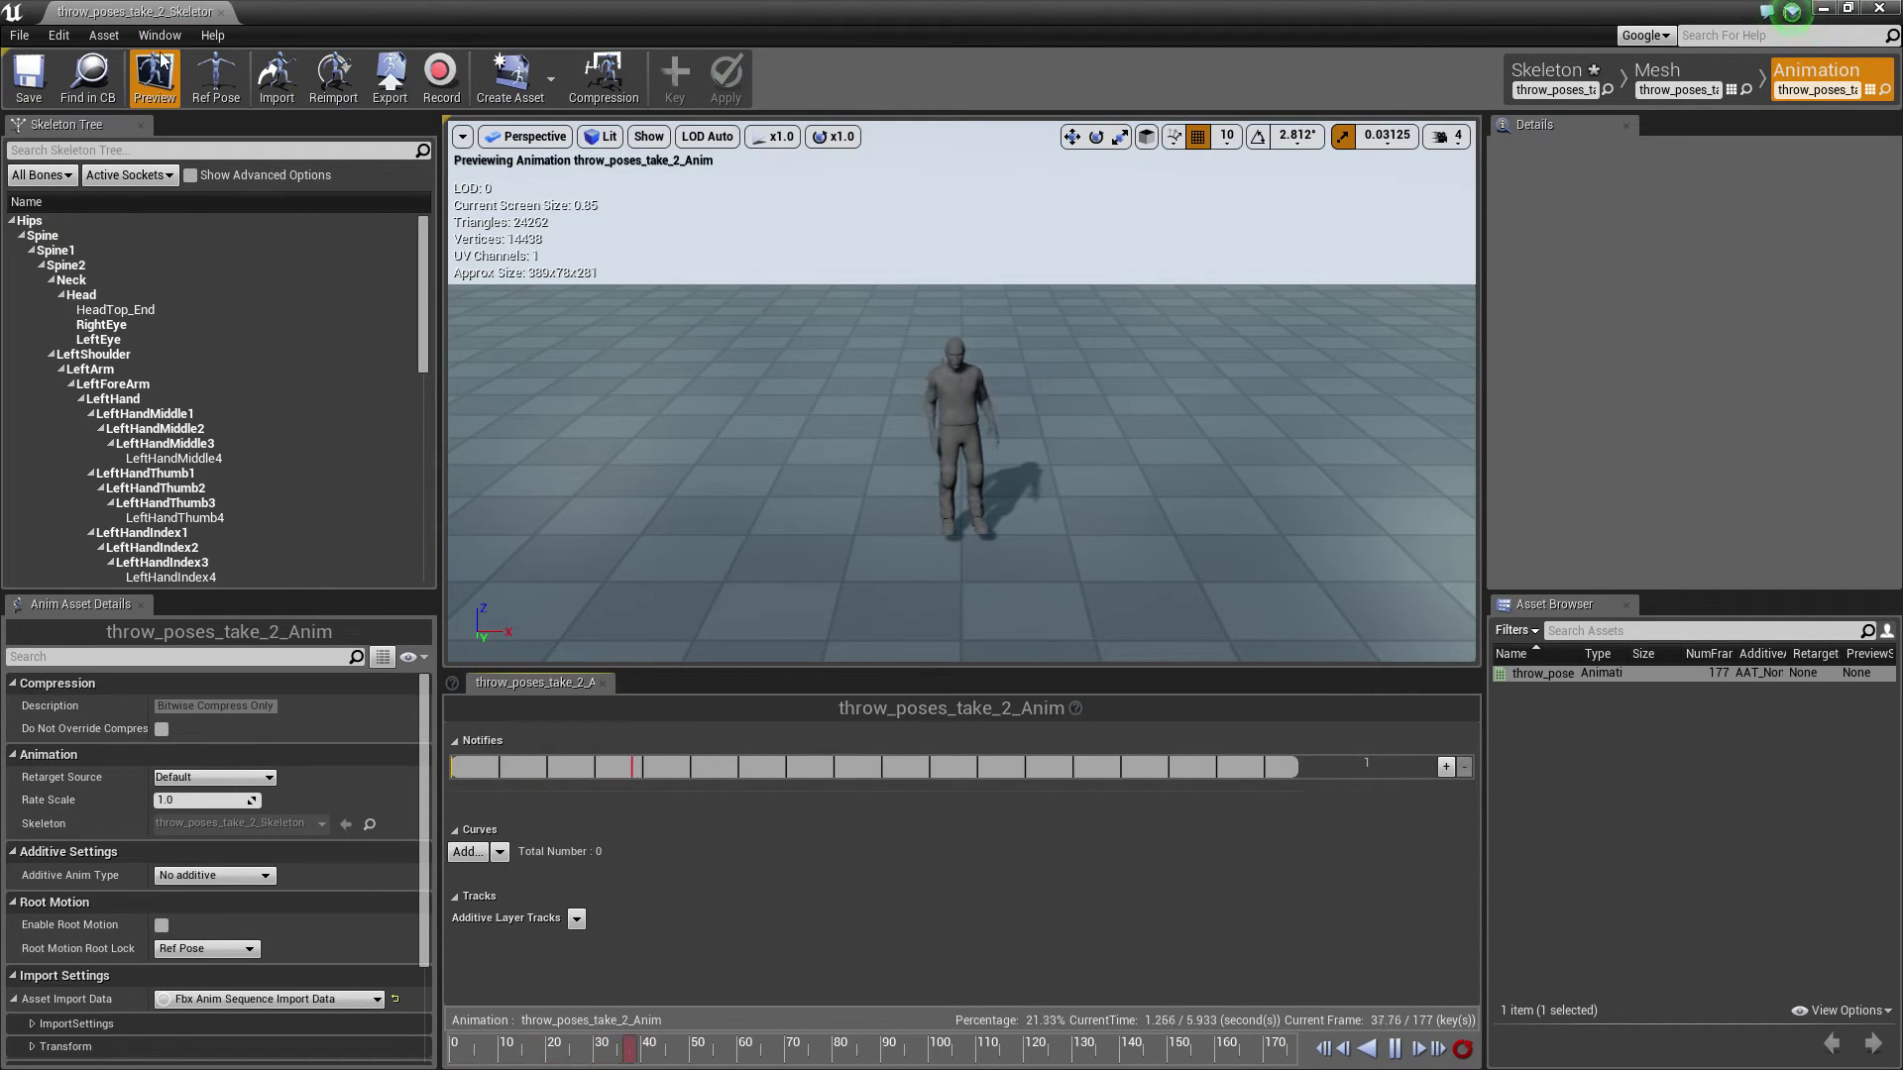
pyautogui.click(221, 11)
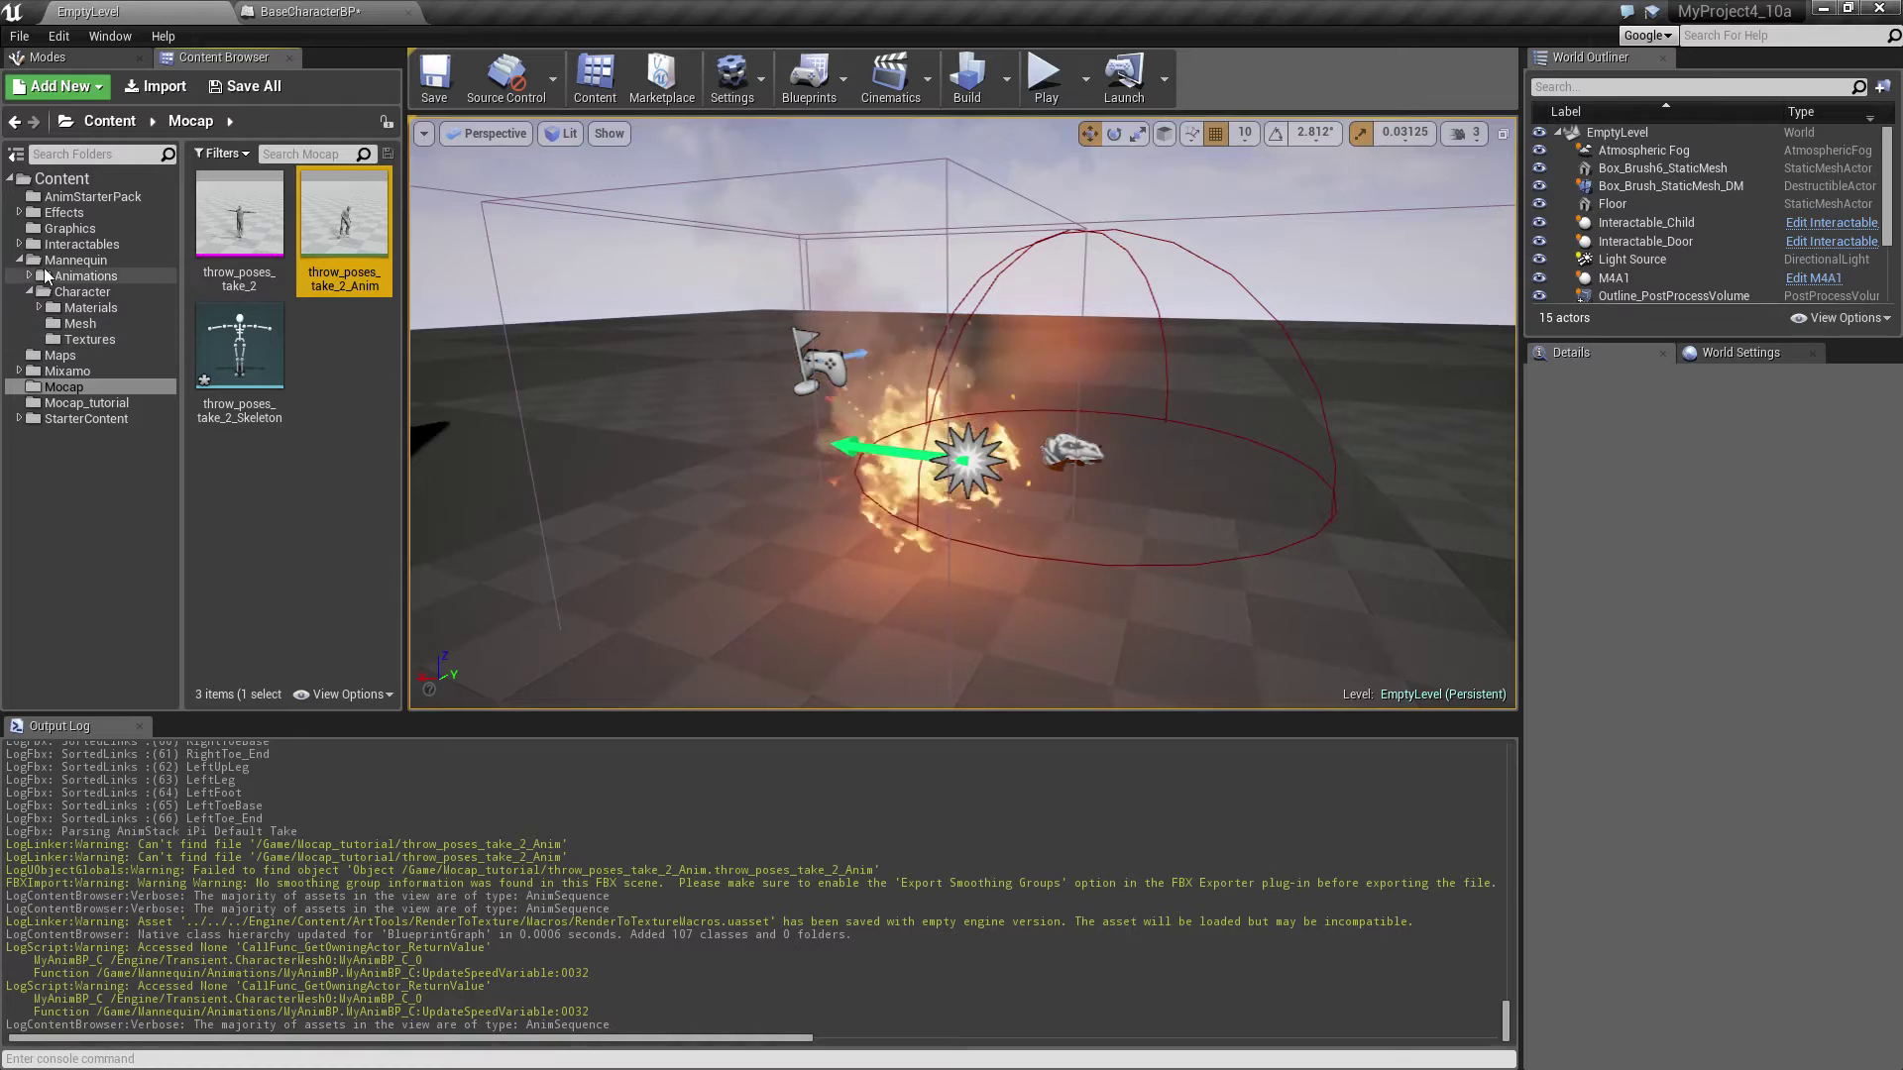
pyautogui.click(83, 325)
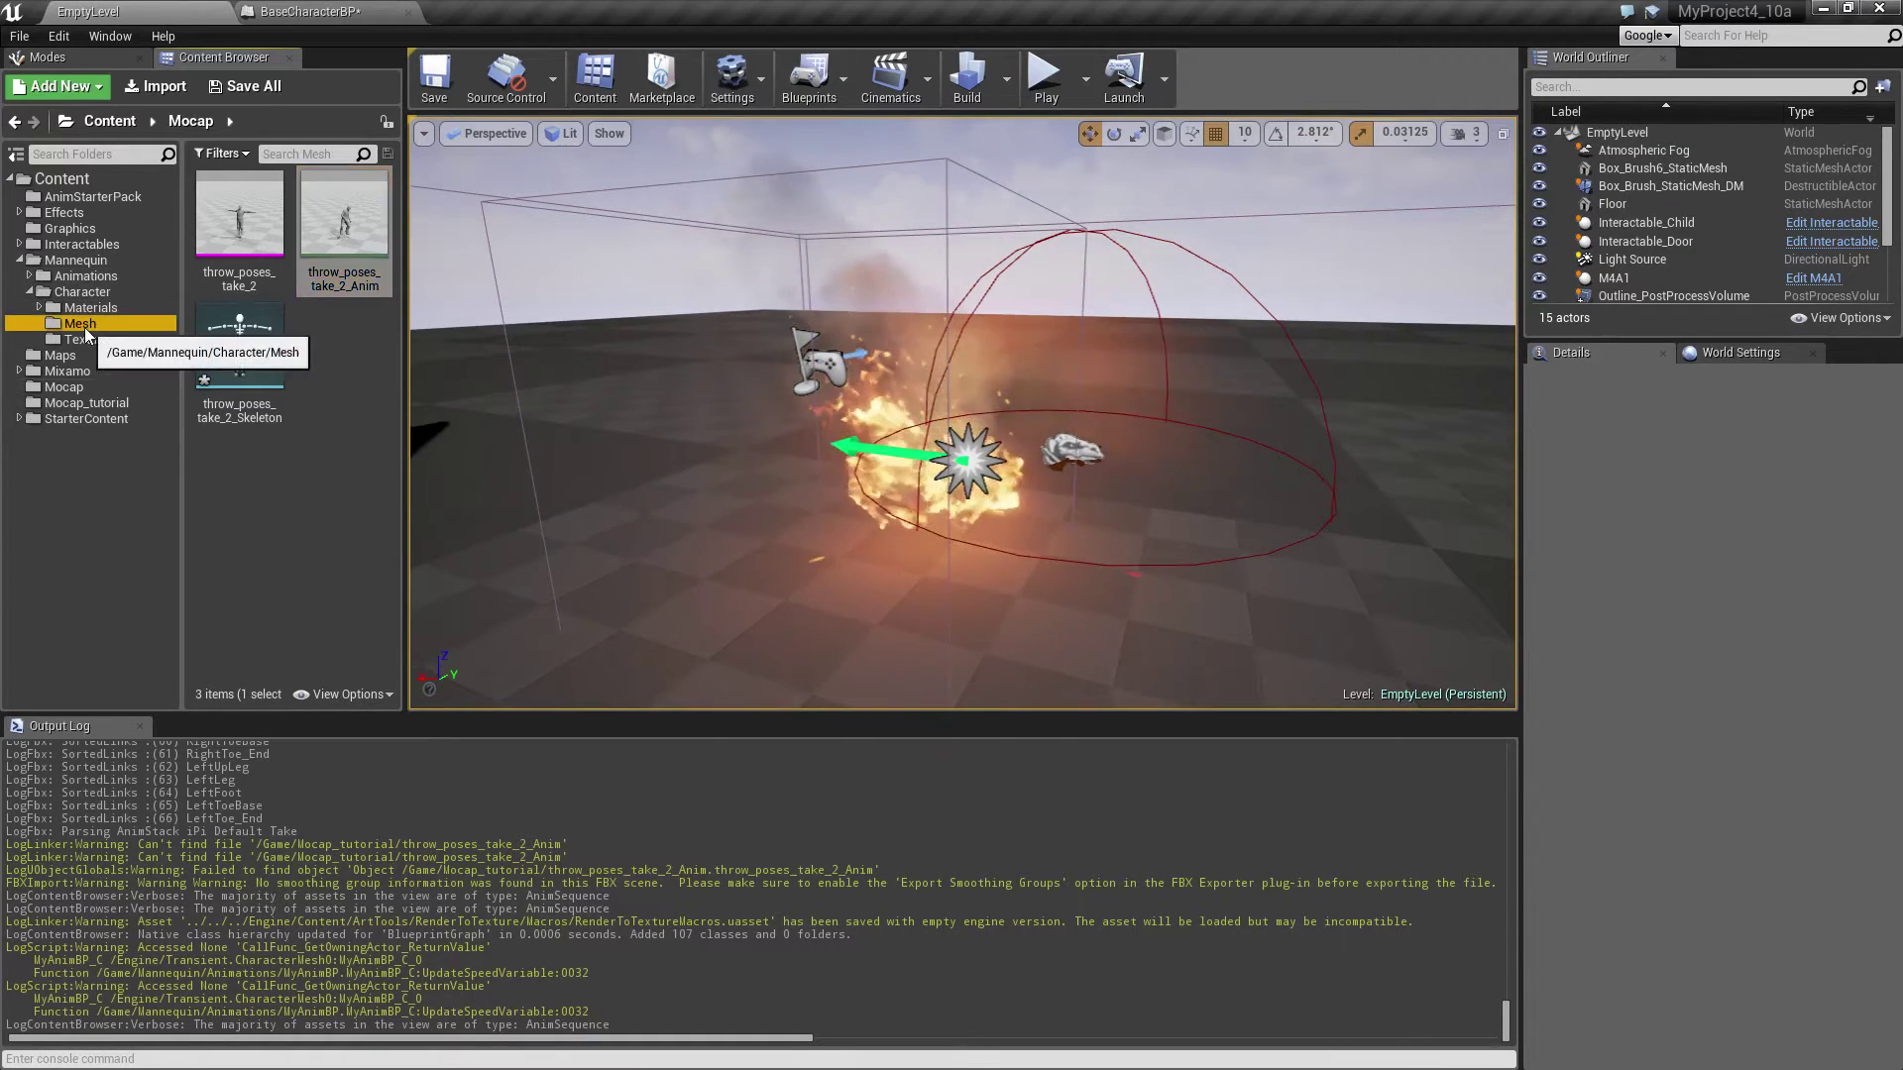
pyautogui.doubleClick(238, 337)
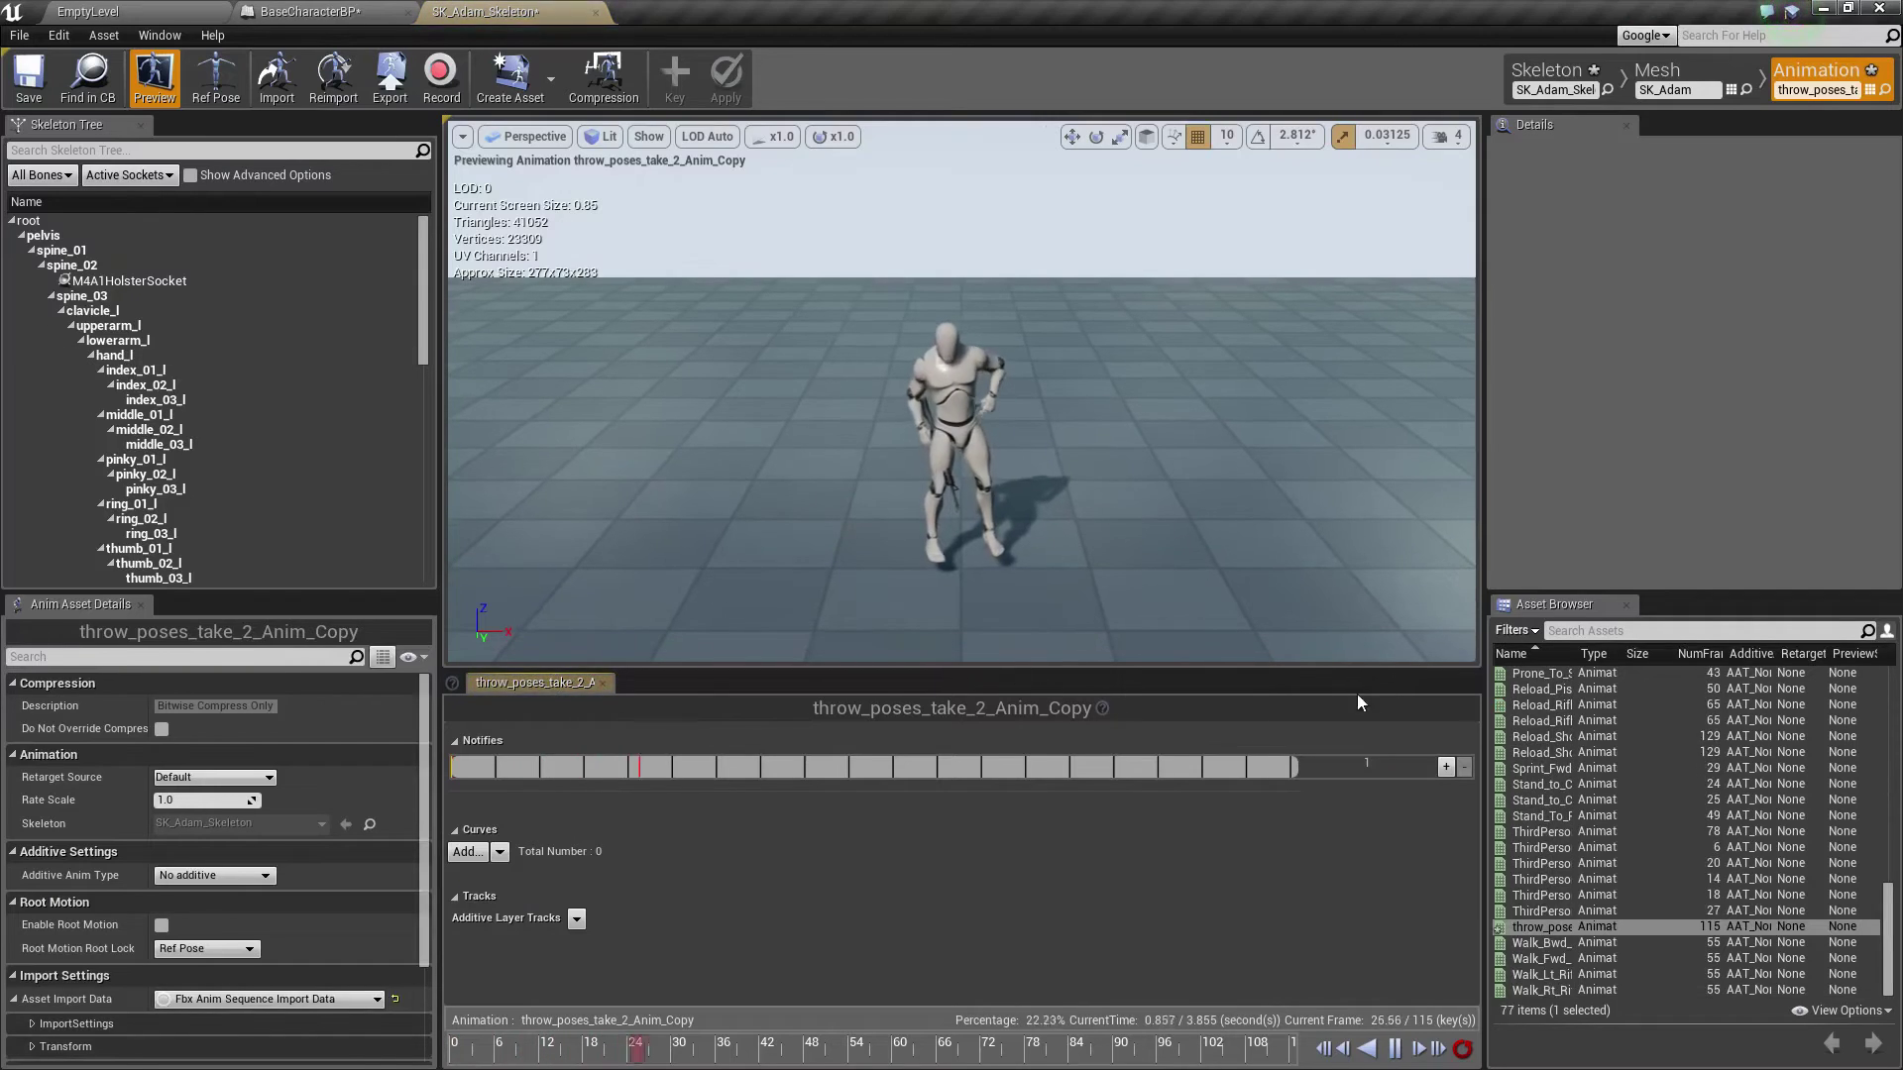
pyautogui.click(1399, 1048)
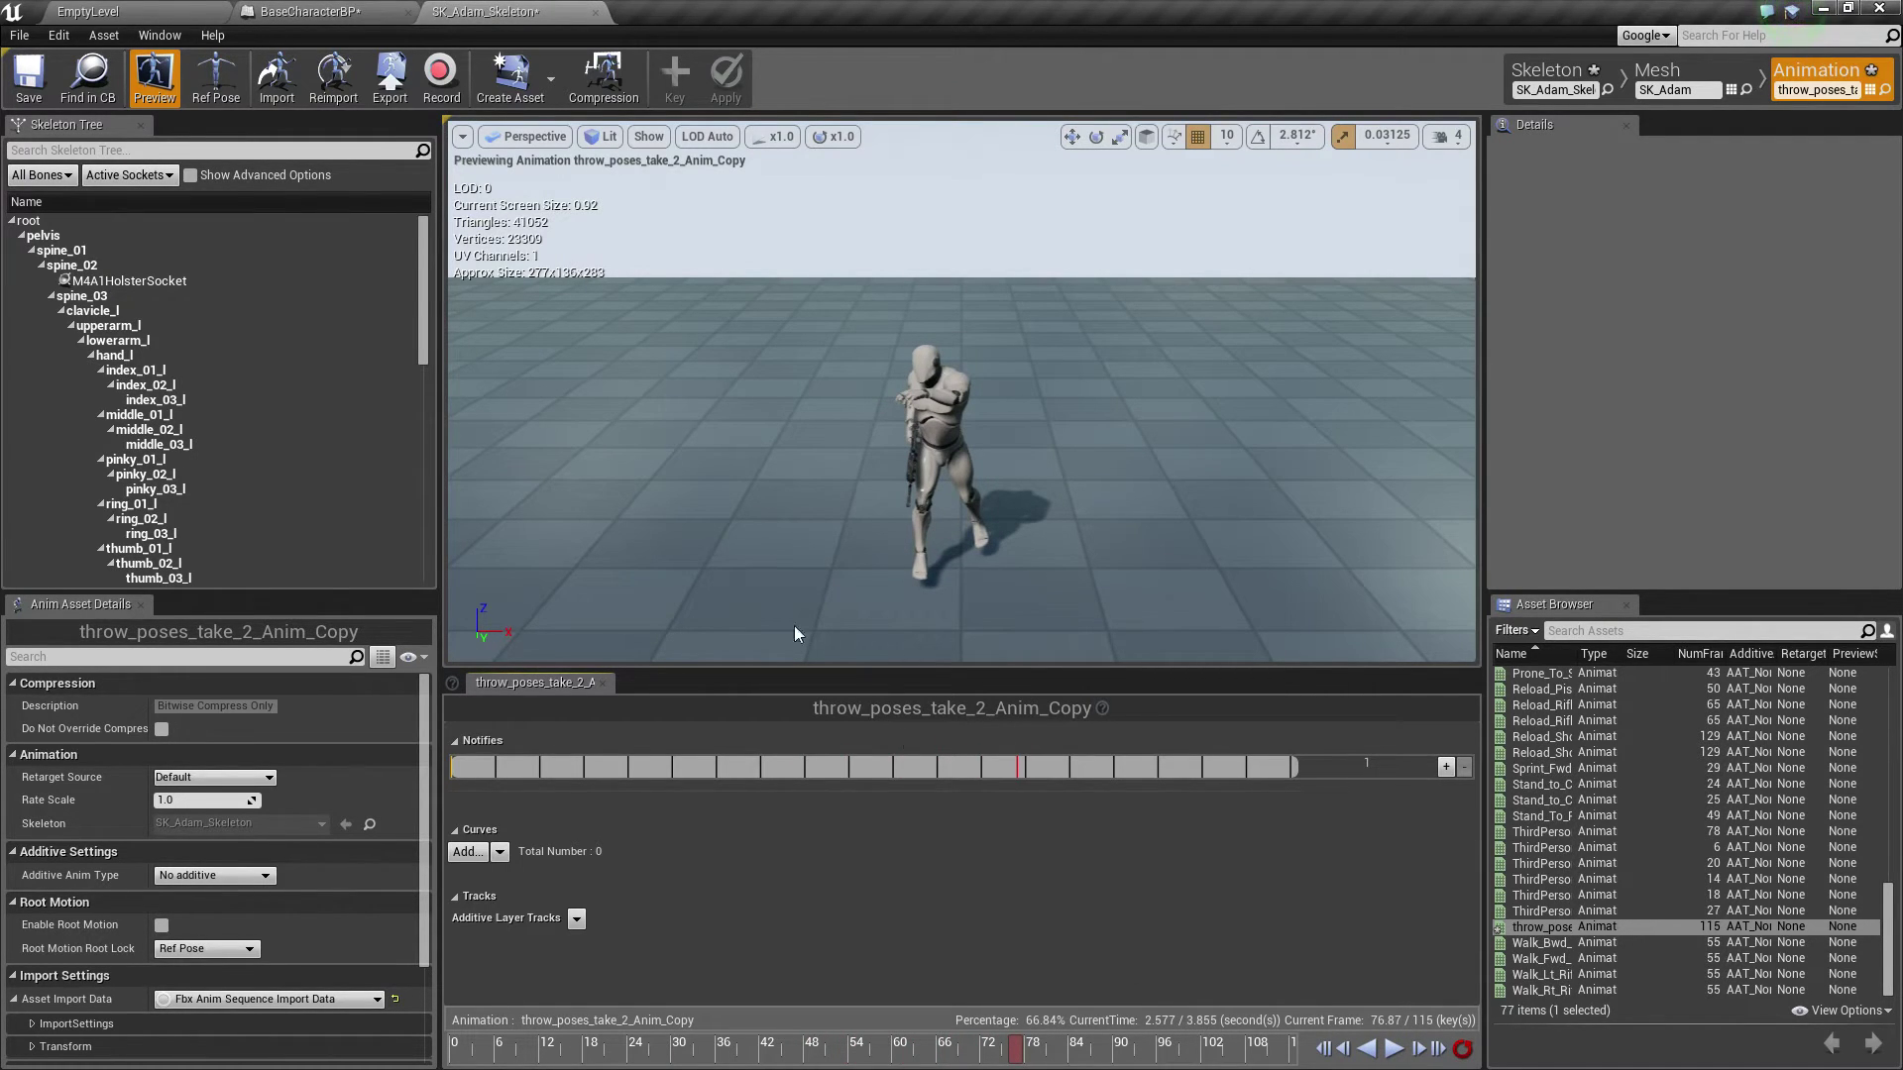
# - In BaseCharacterBP, add a Delay node after the Play Animation node and set its duration to 3.8 seconds
pyautogui.click(307, 11)
pyautogui.moveTo(1153, 548); pyautogui.dragTo(1241, 546)
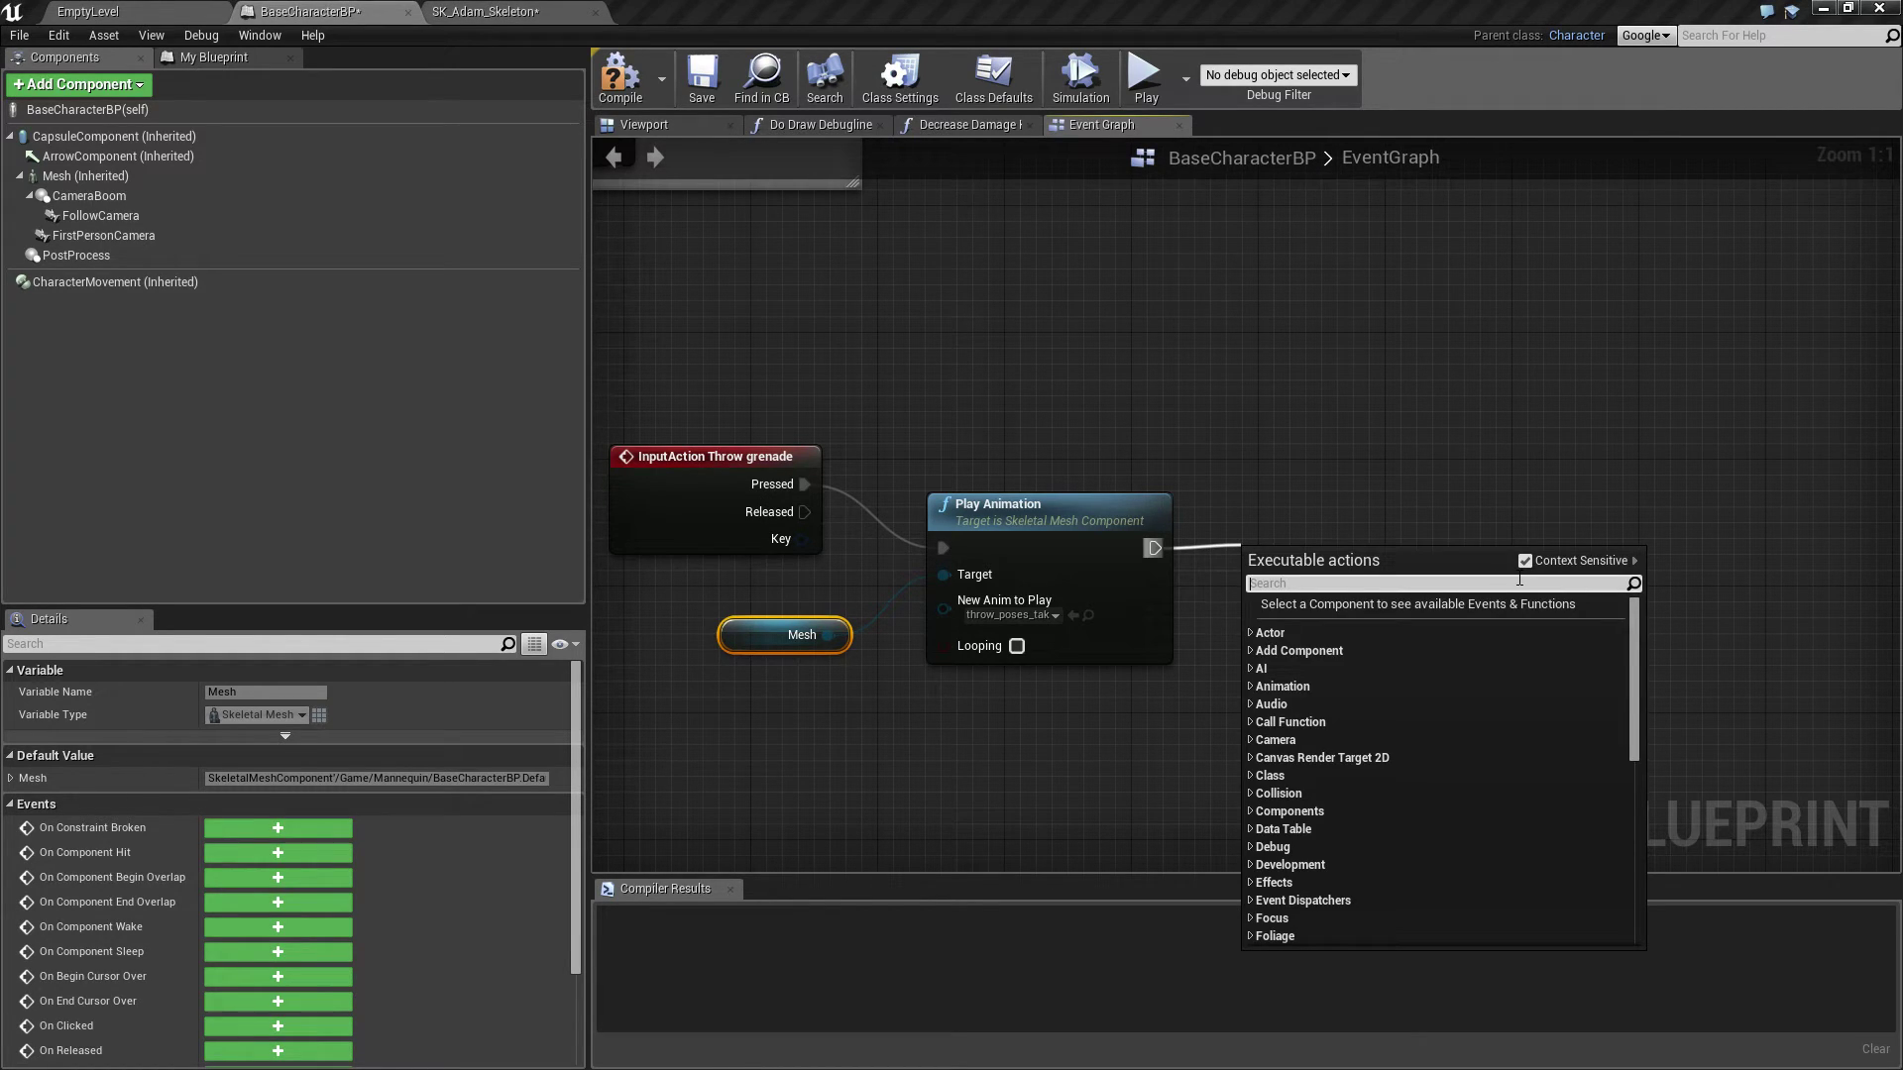
pyautogui.write('delay')
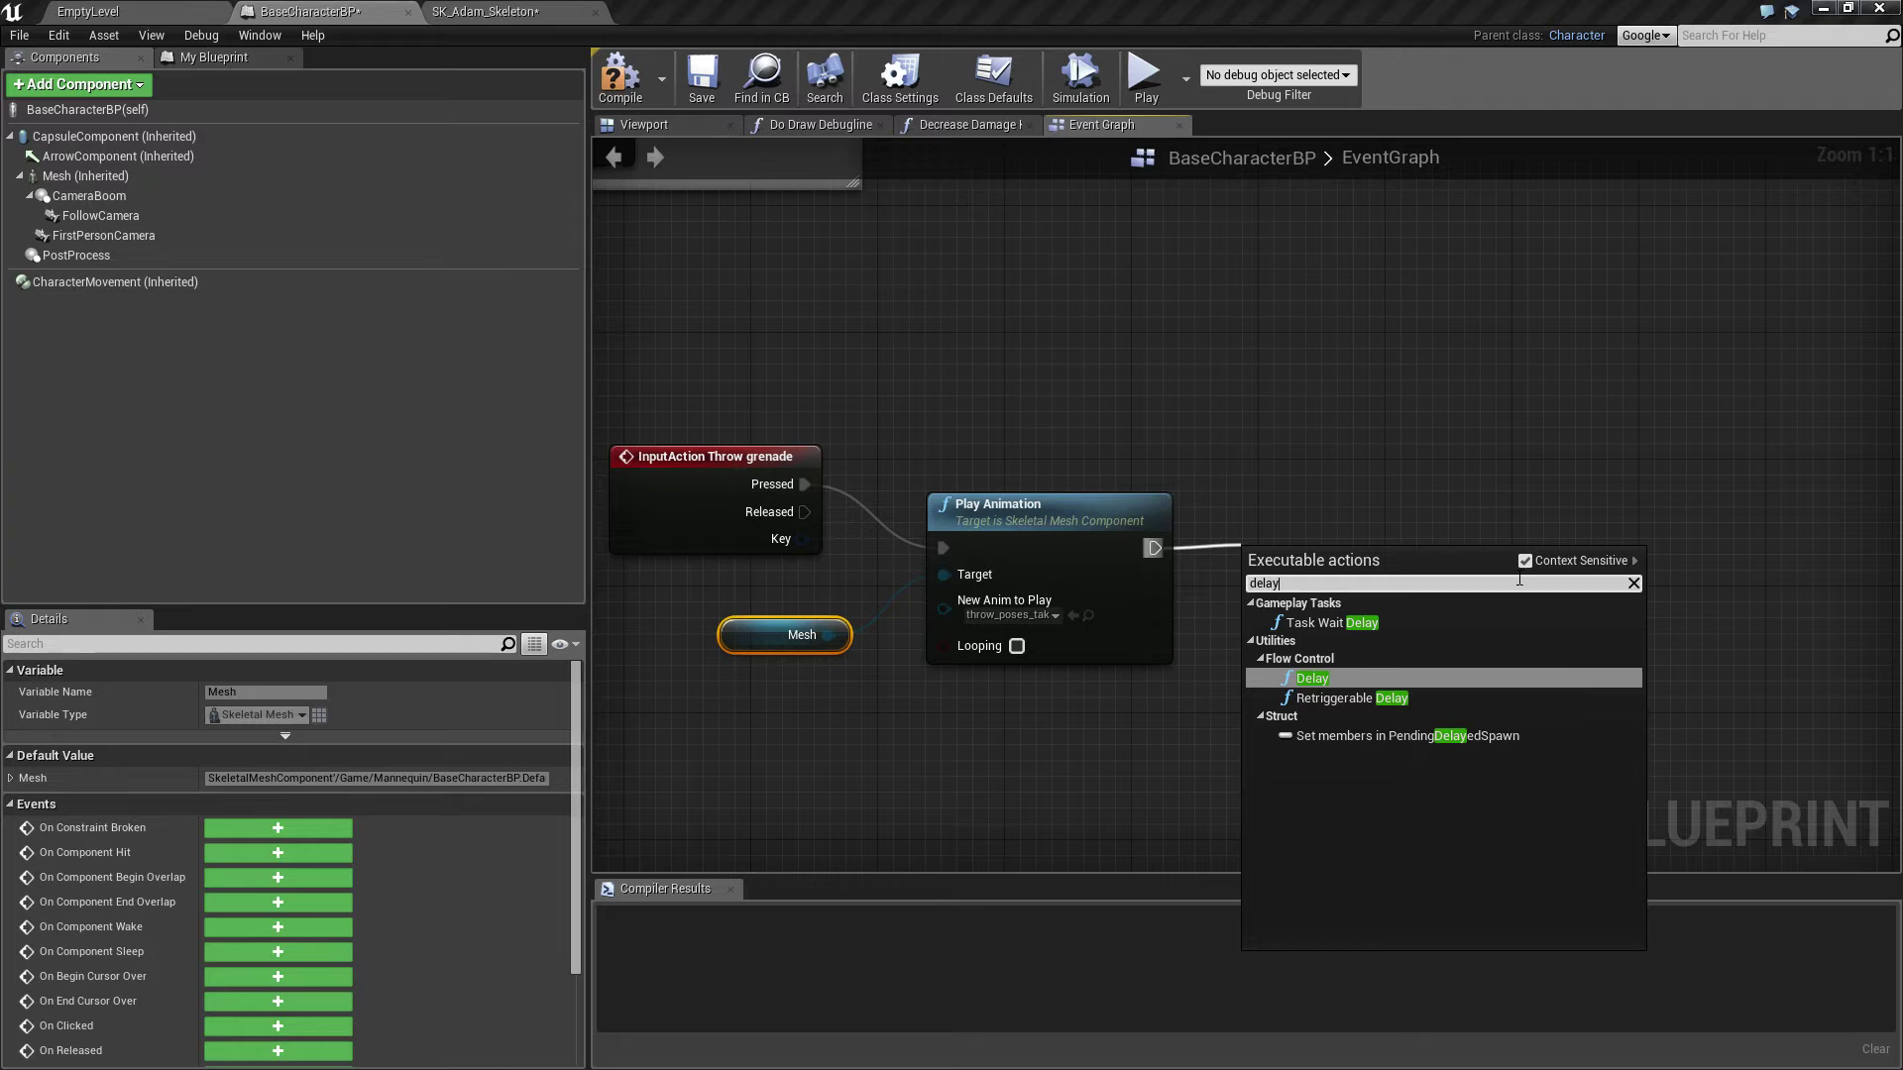
pyautogui.click(1324, 678)
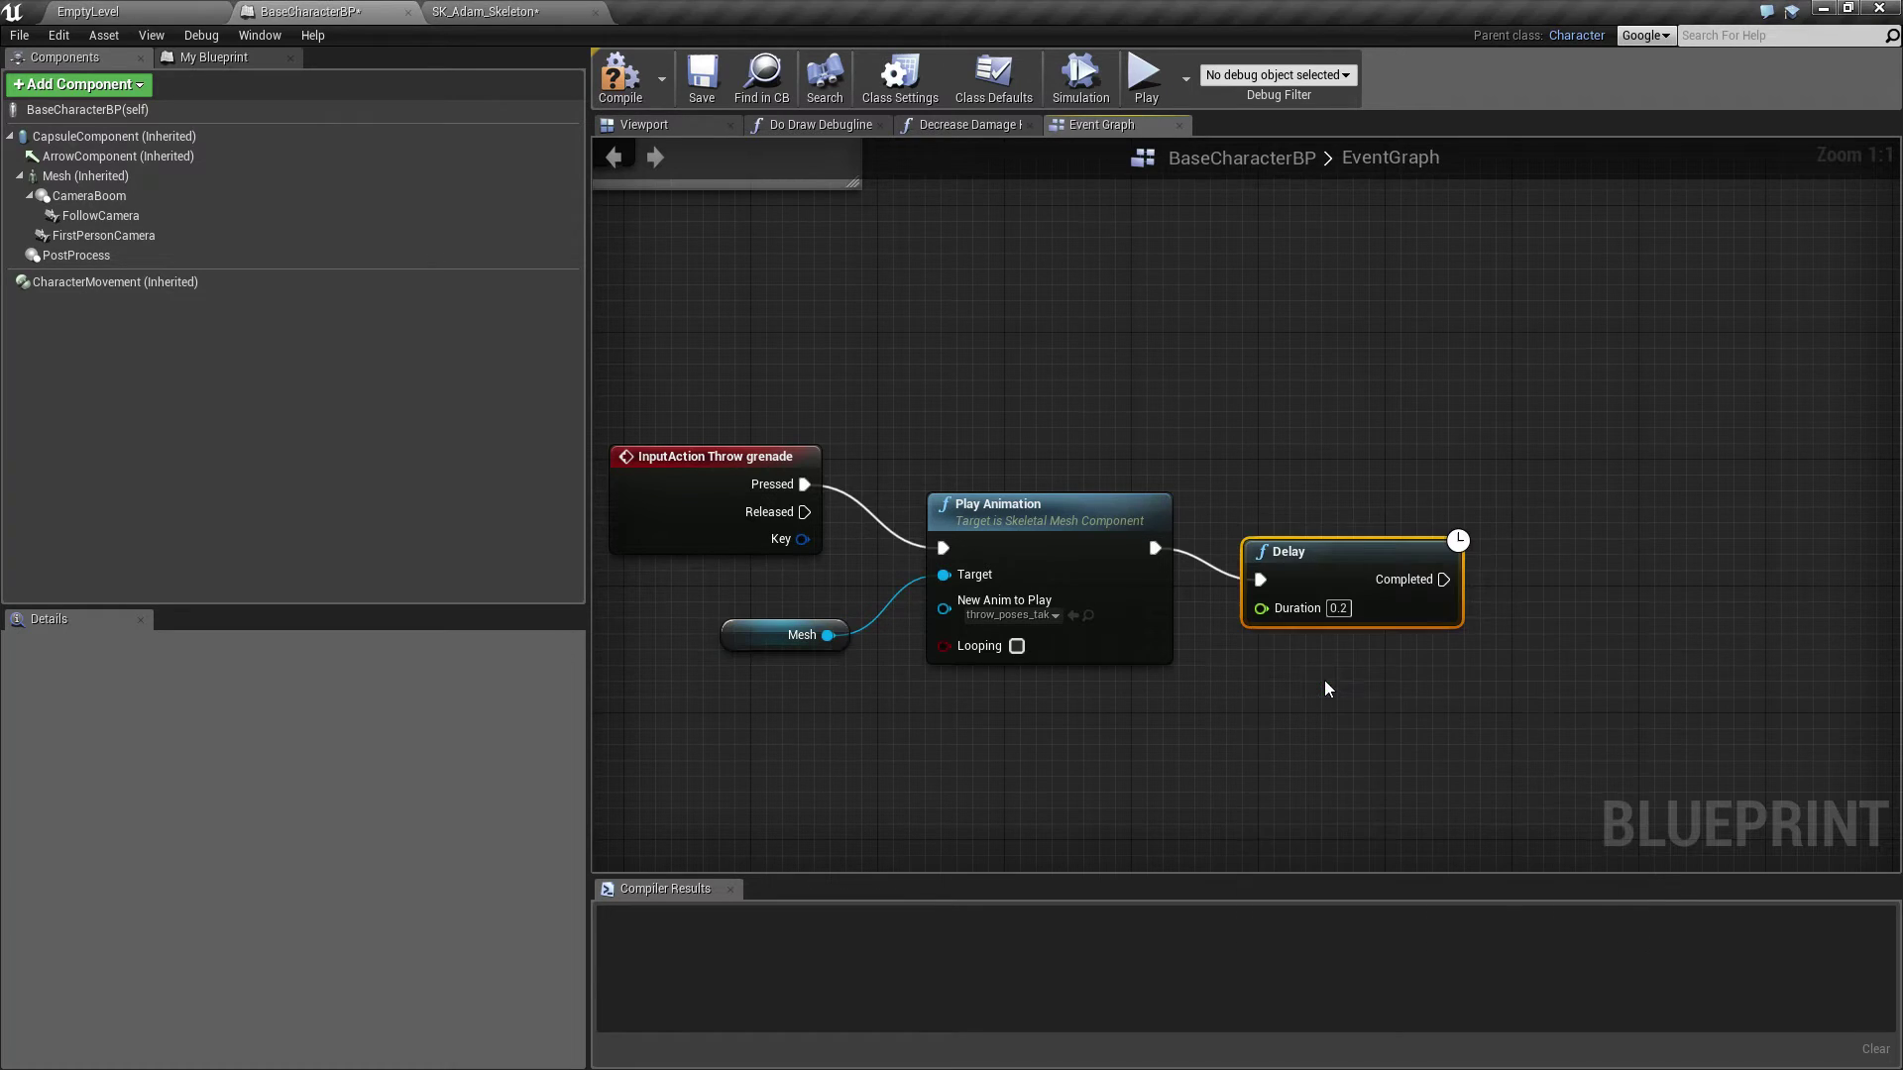
pyautogui.click(1337, 608)
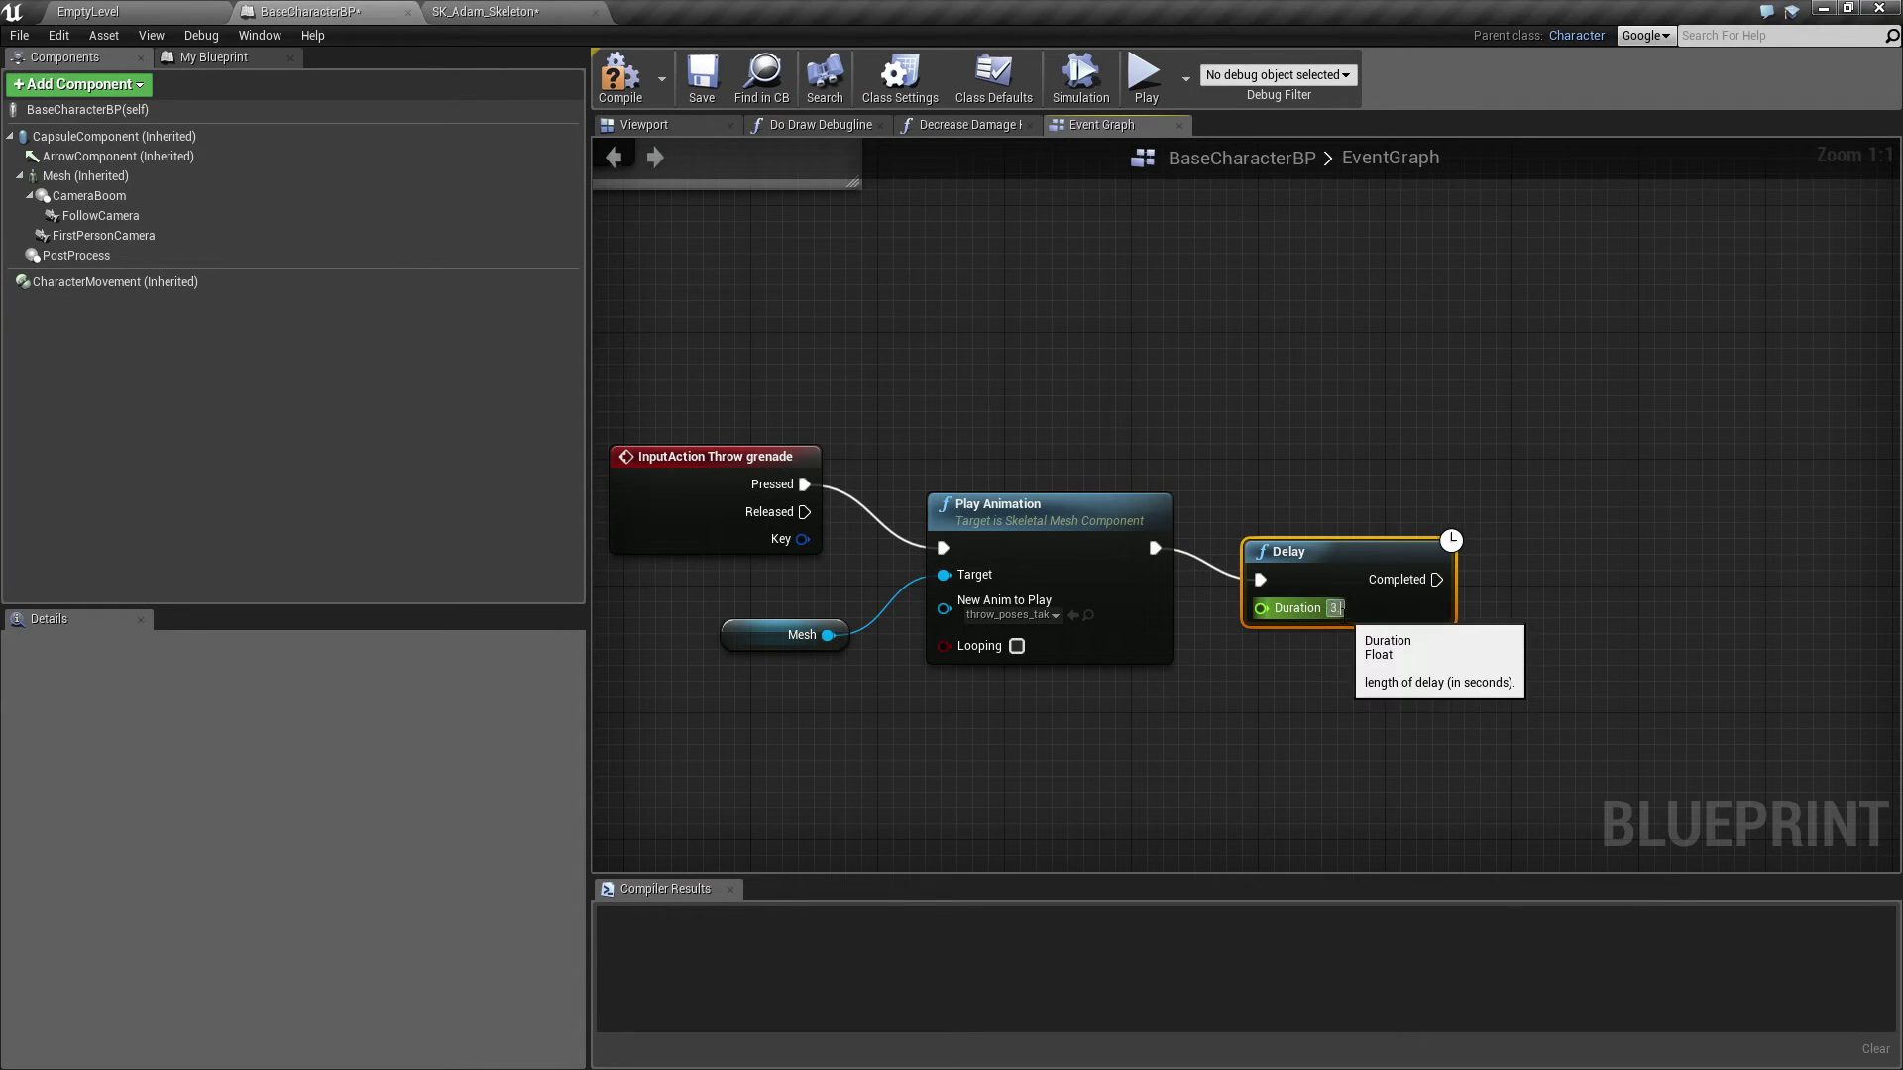
pyautogui.press('Return')
# - Connect a Set Animation Mode (Mesh) node to the Delay's Completed output, with In Animation Mode set to Use Animation Blueprint
pyautogui.moveTo(1443, 580); pyautogui.dragTo(1585, 527)
pyautogui.write('set')
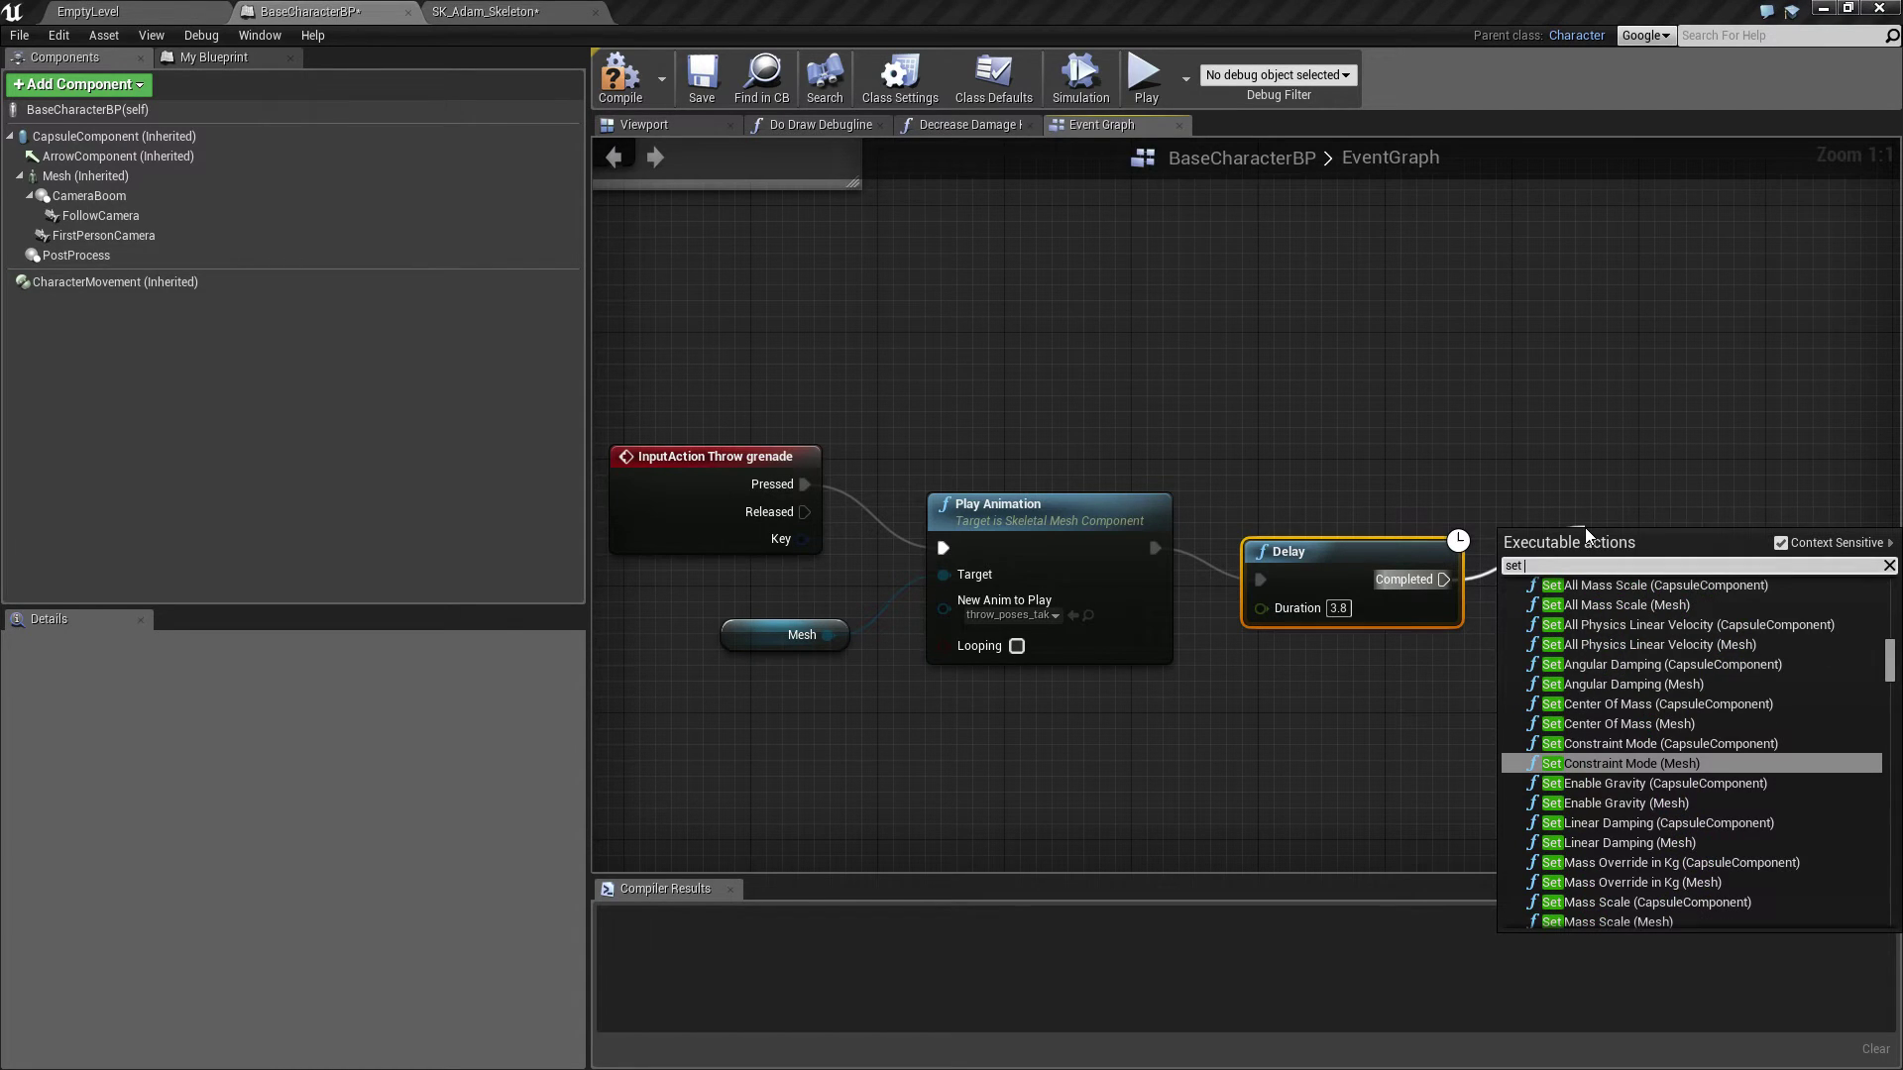
pyautogui.write(' animation')
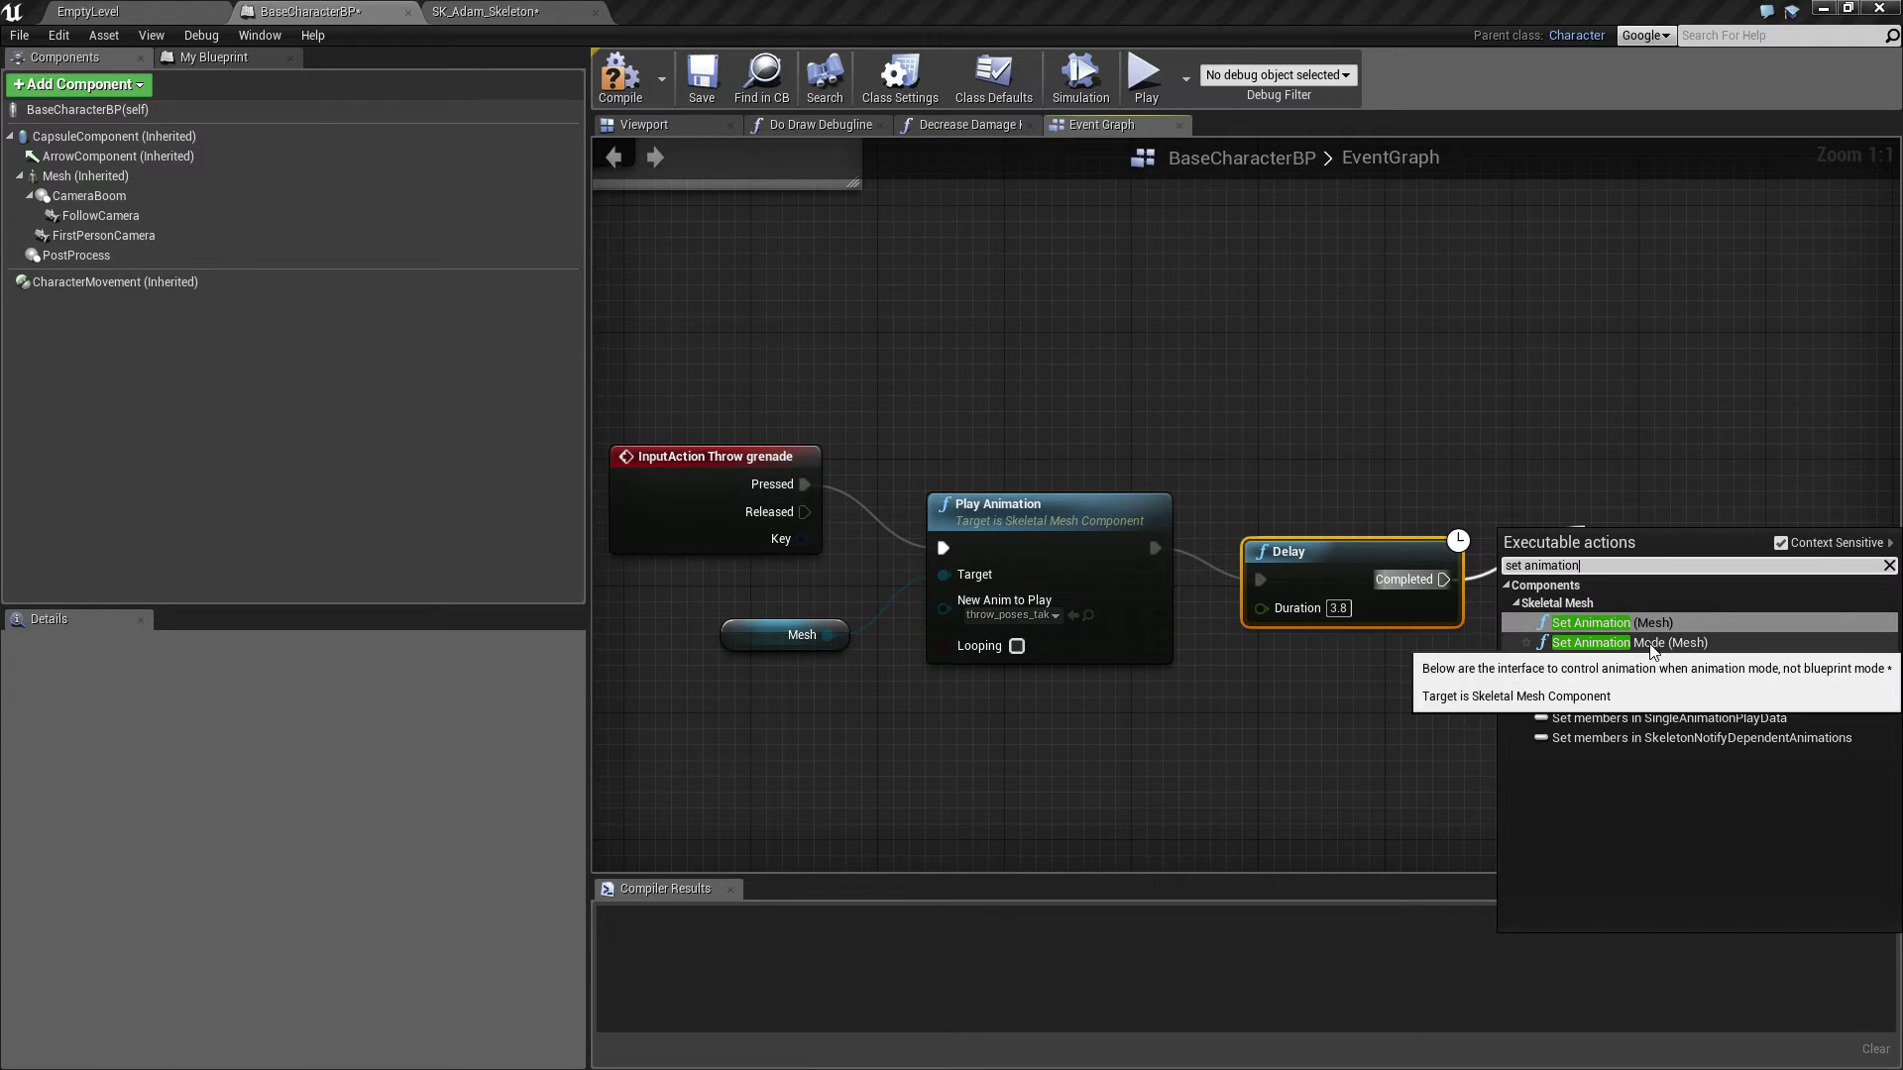
pyautogui.click(1592, 642)
pyautogui.click(1697, 650)
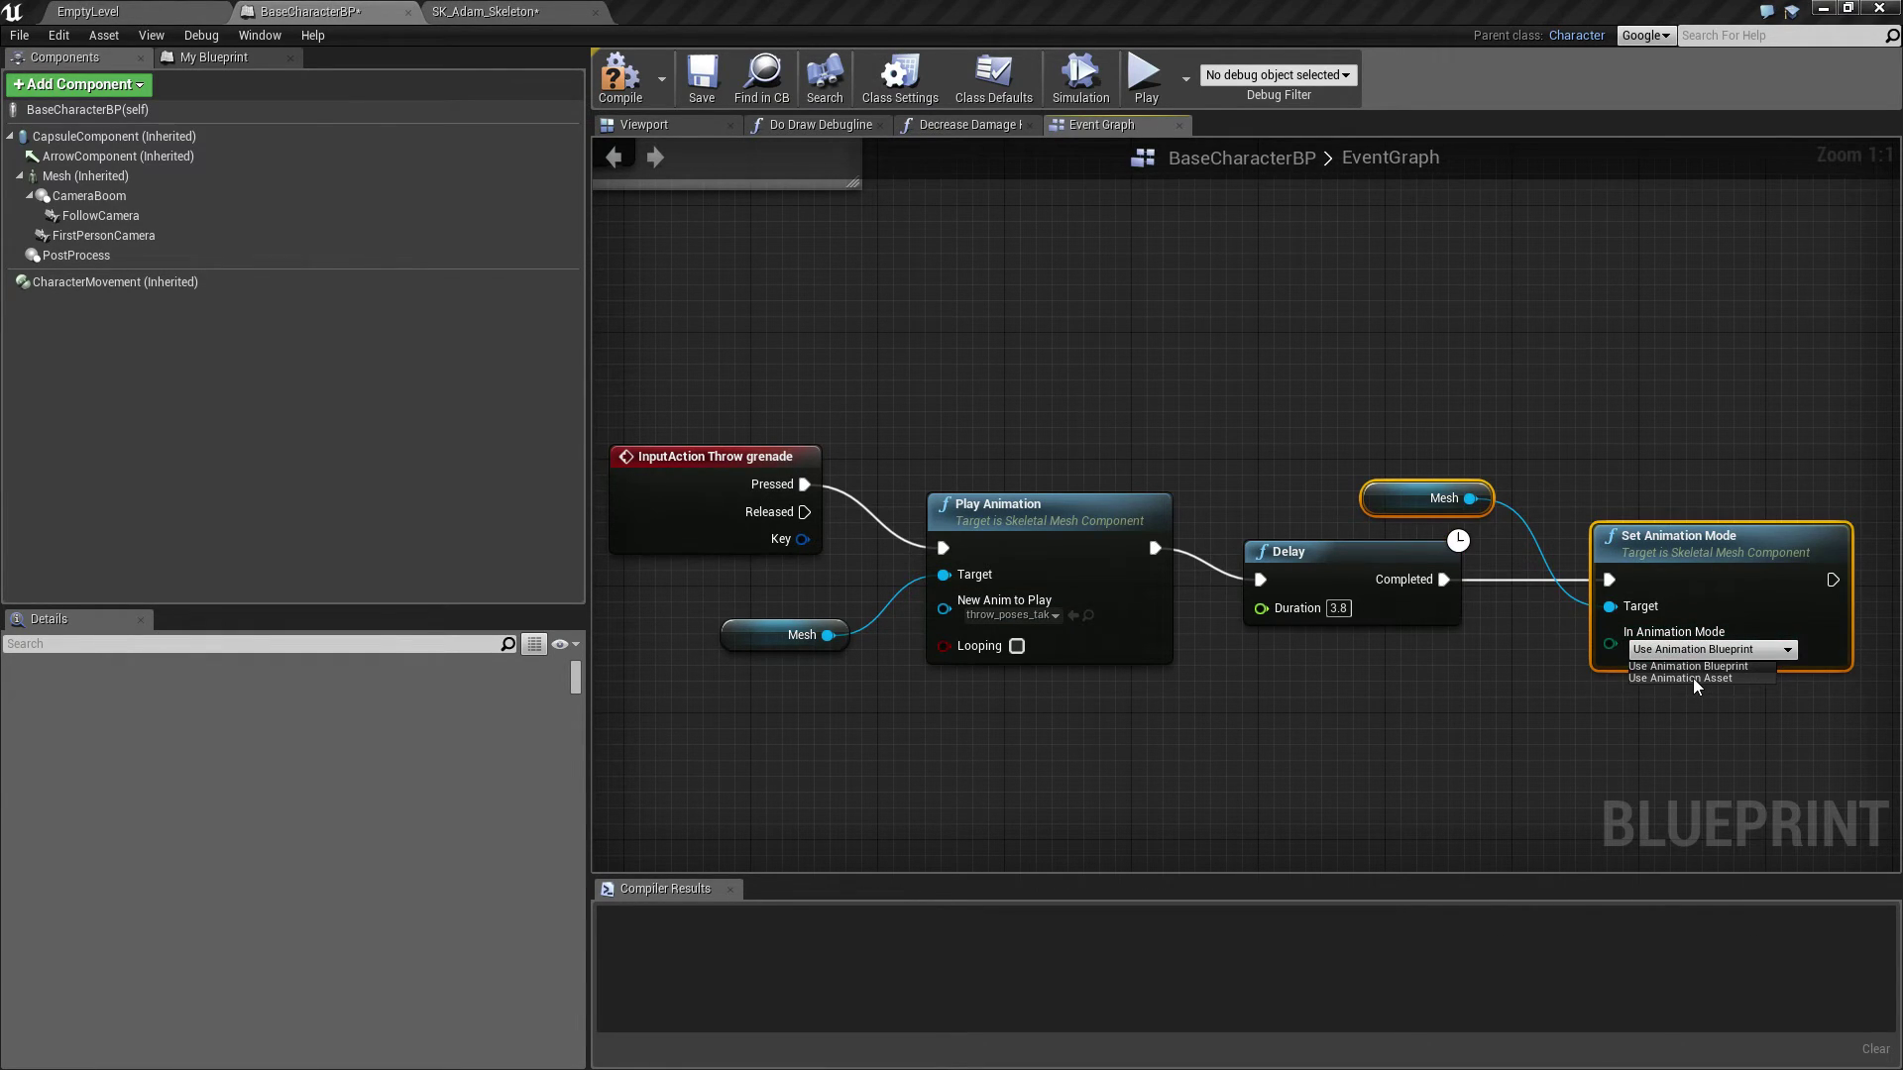
pyautogui.click(1689, 667)
pyautogui.click(1014, 780)
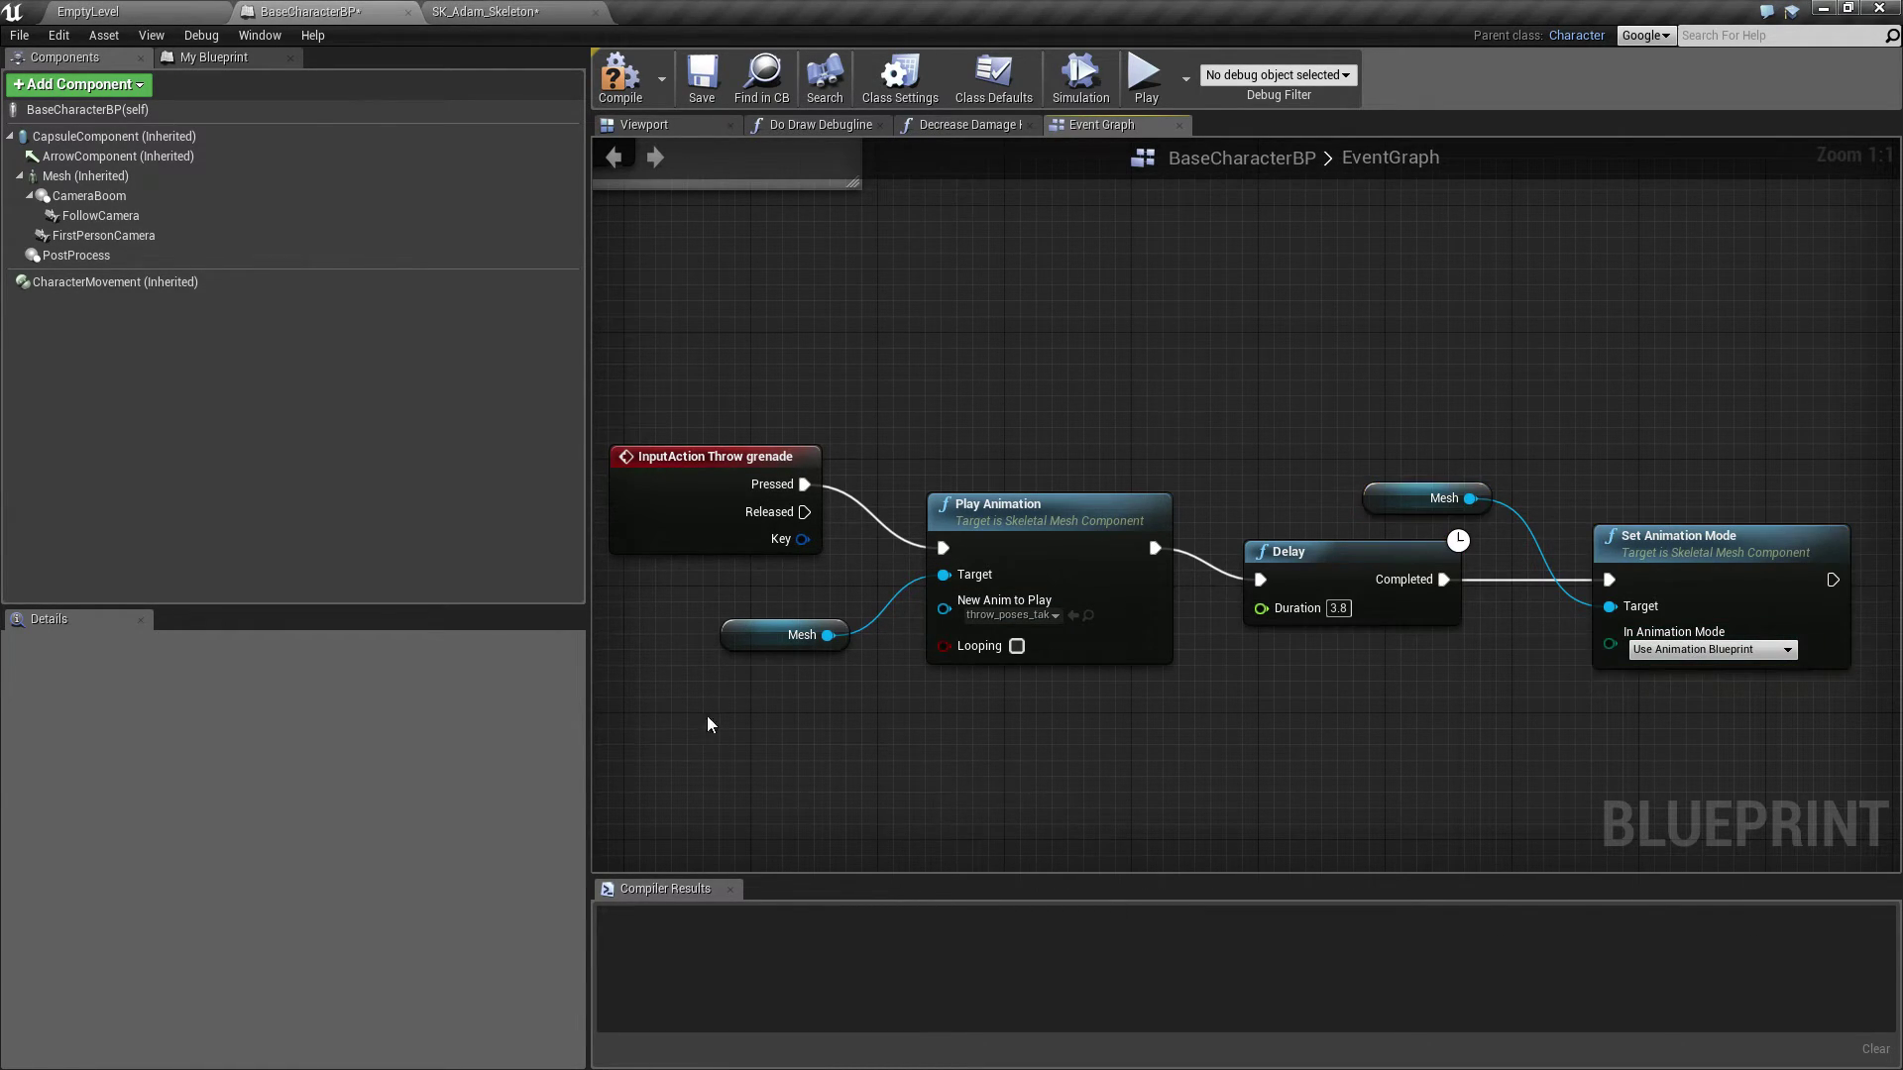
# - Play-test the game by moving the character and triggering the grenade throw, and stop the session
pyautogui.moveTo(705, 723); pyautogui.dragTo(884, 670, button='right')
pyautogui.click(1145, 79)
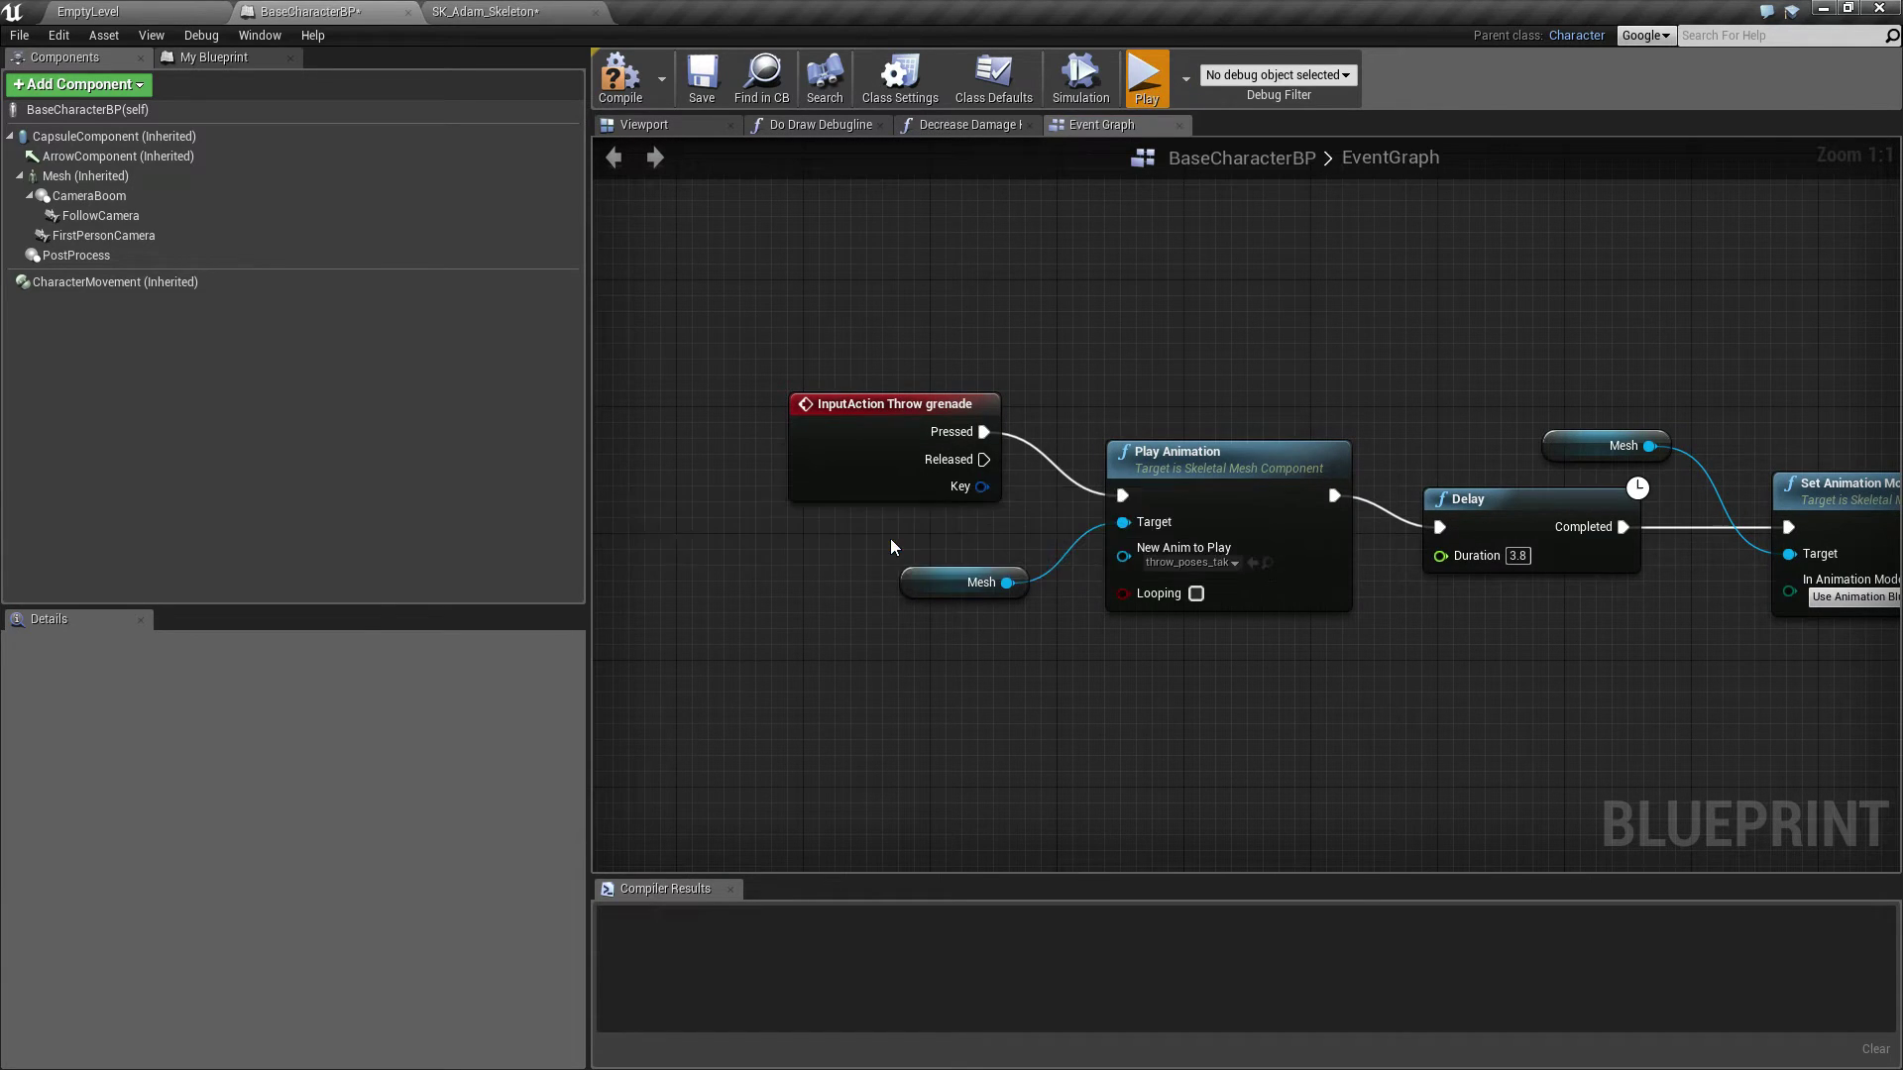
pyautogui.press('w')
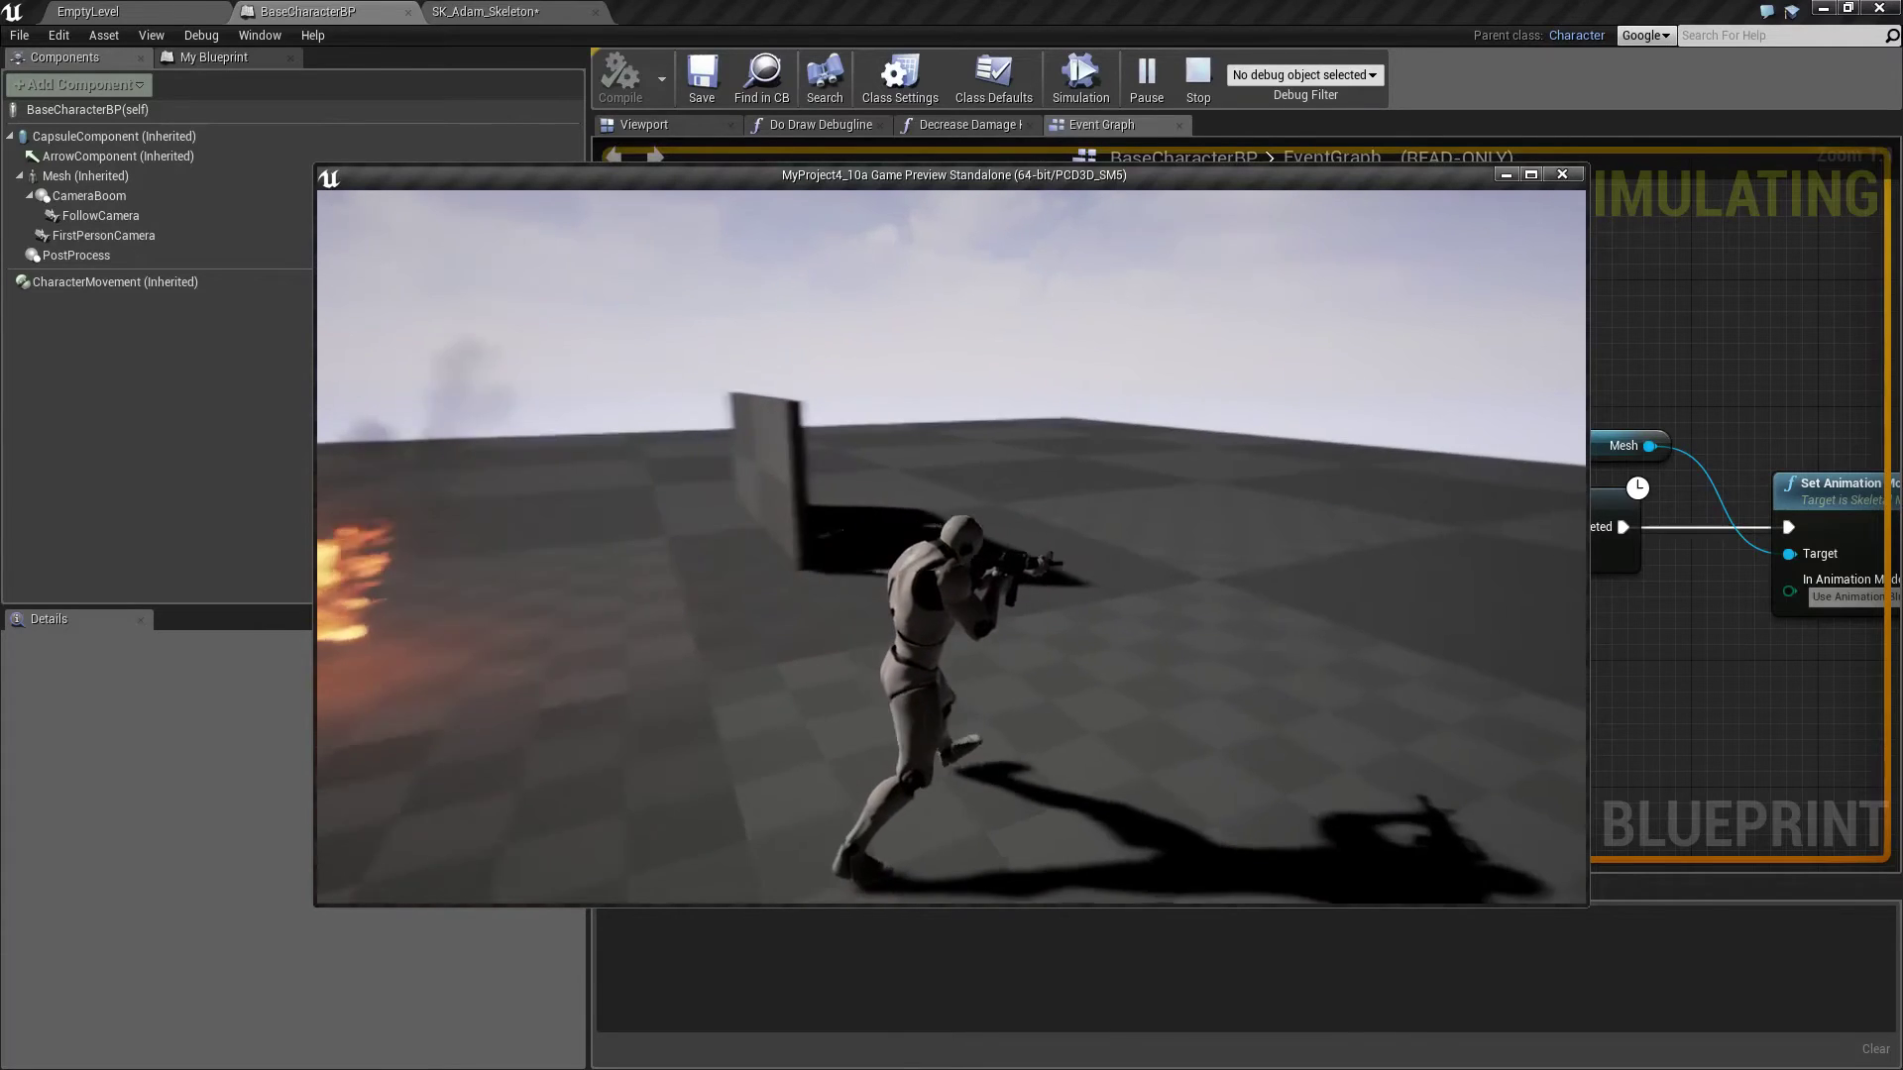
pyautogui.press('w')
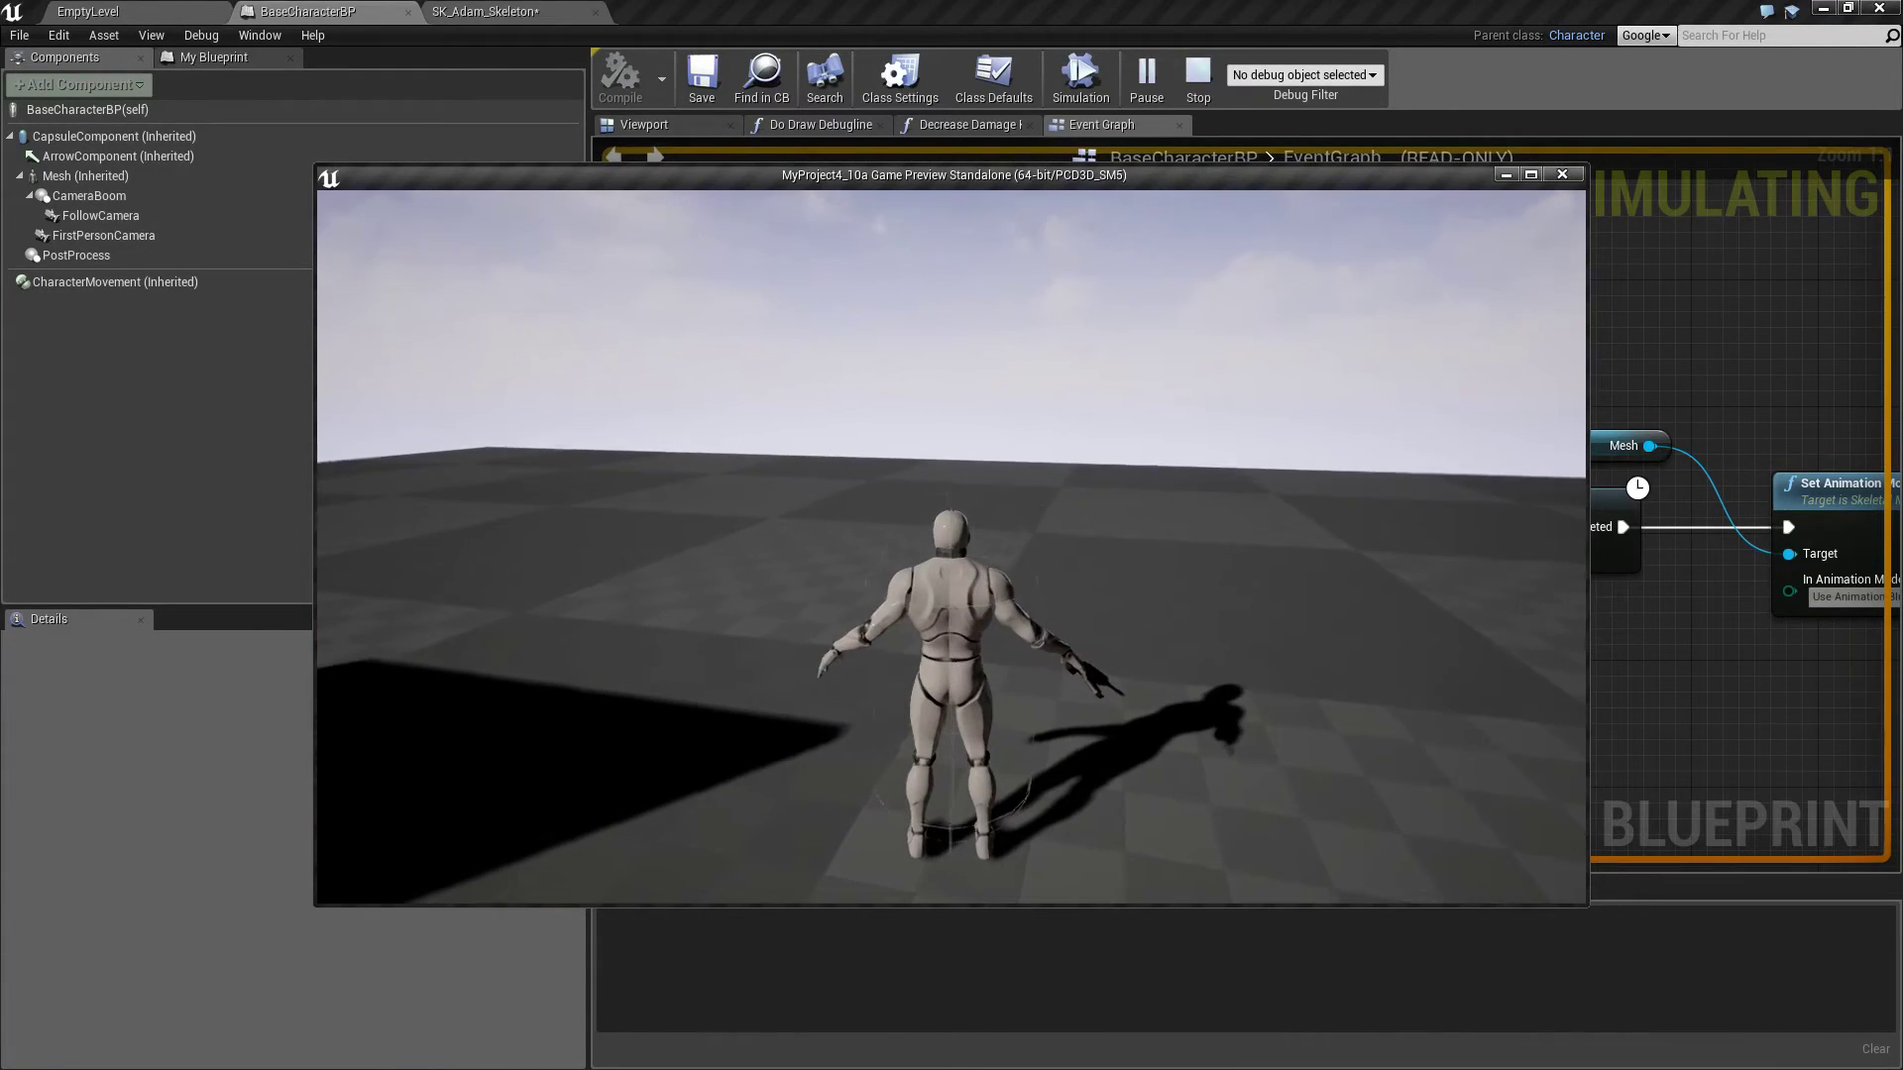
pyautogui.press('Escape')
# - Search for "throw" and set New Anim to Play on the Play Animation node to the retargeted throw_poses_take_2_Anim_Copy
pyautogui.click(1217, 556)
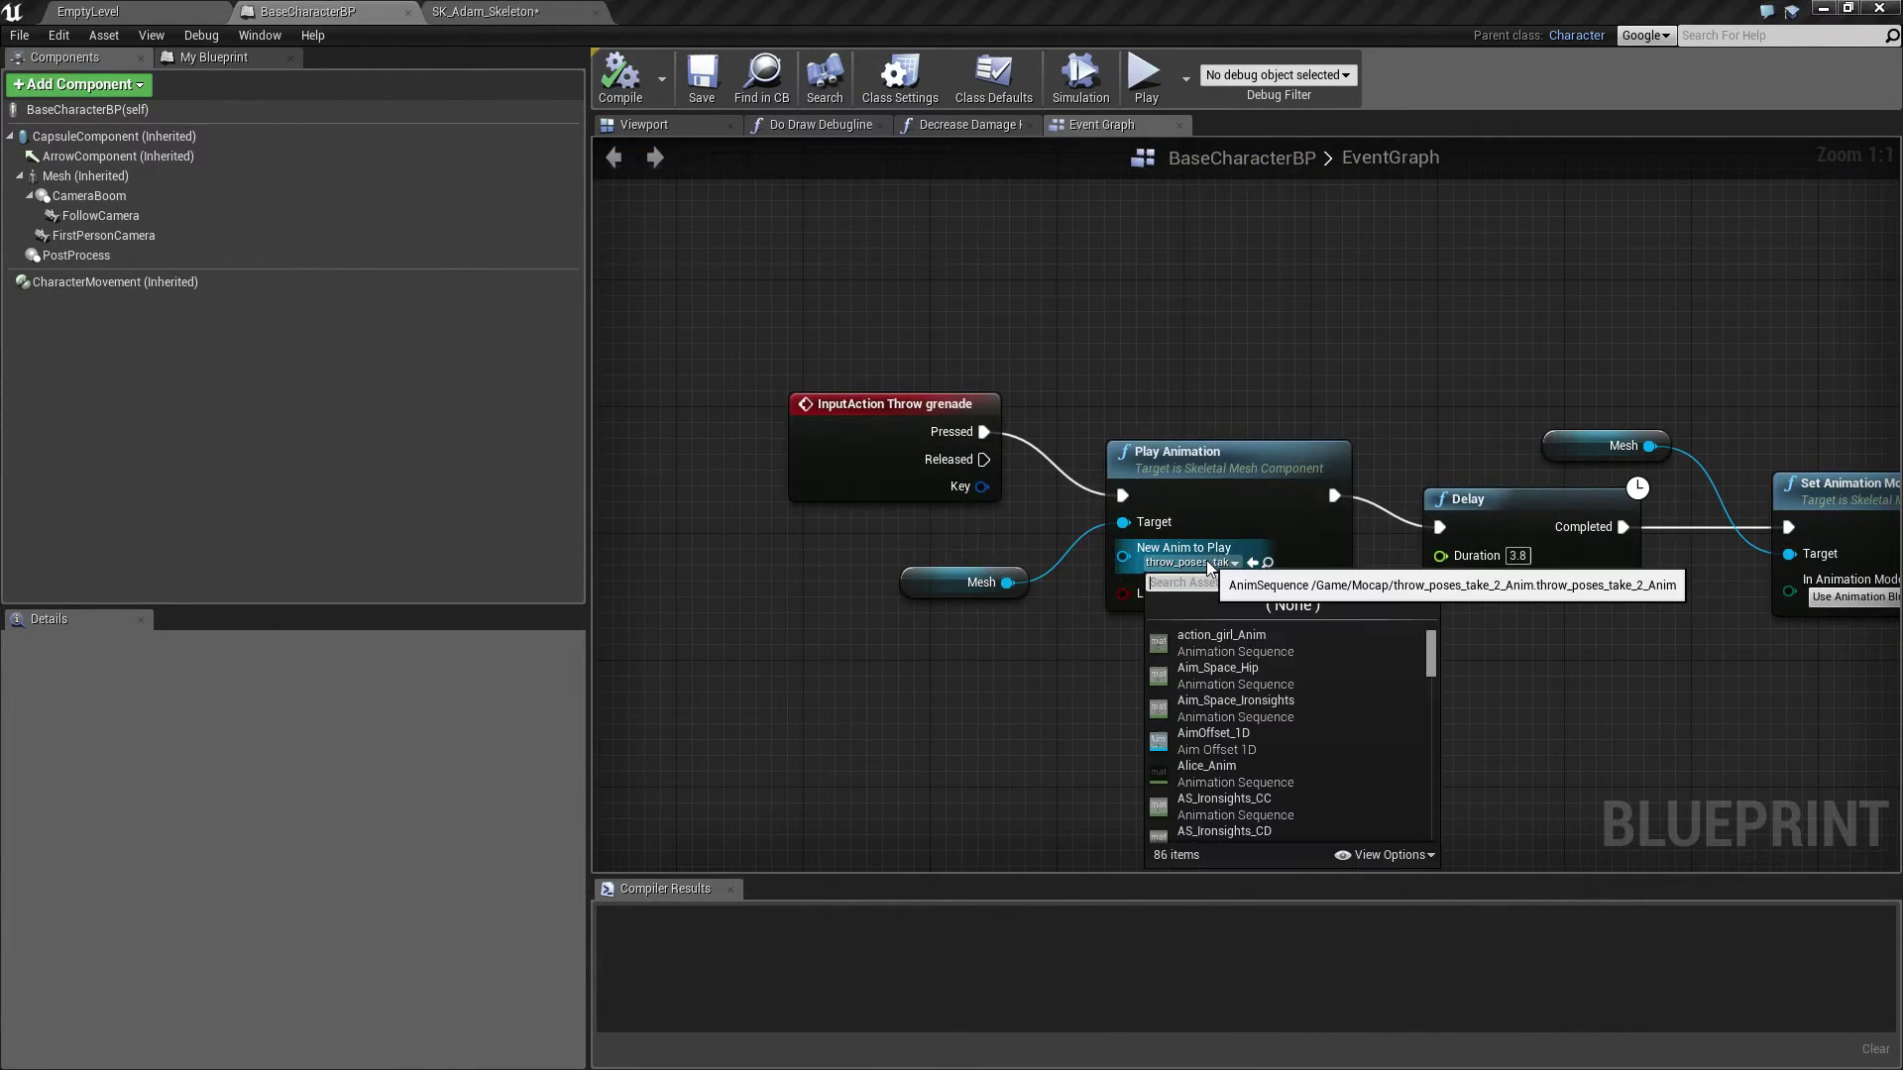
pyautogui.click(1031, 622)
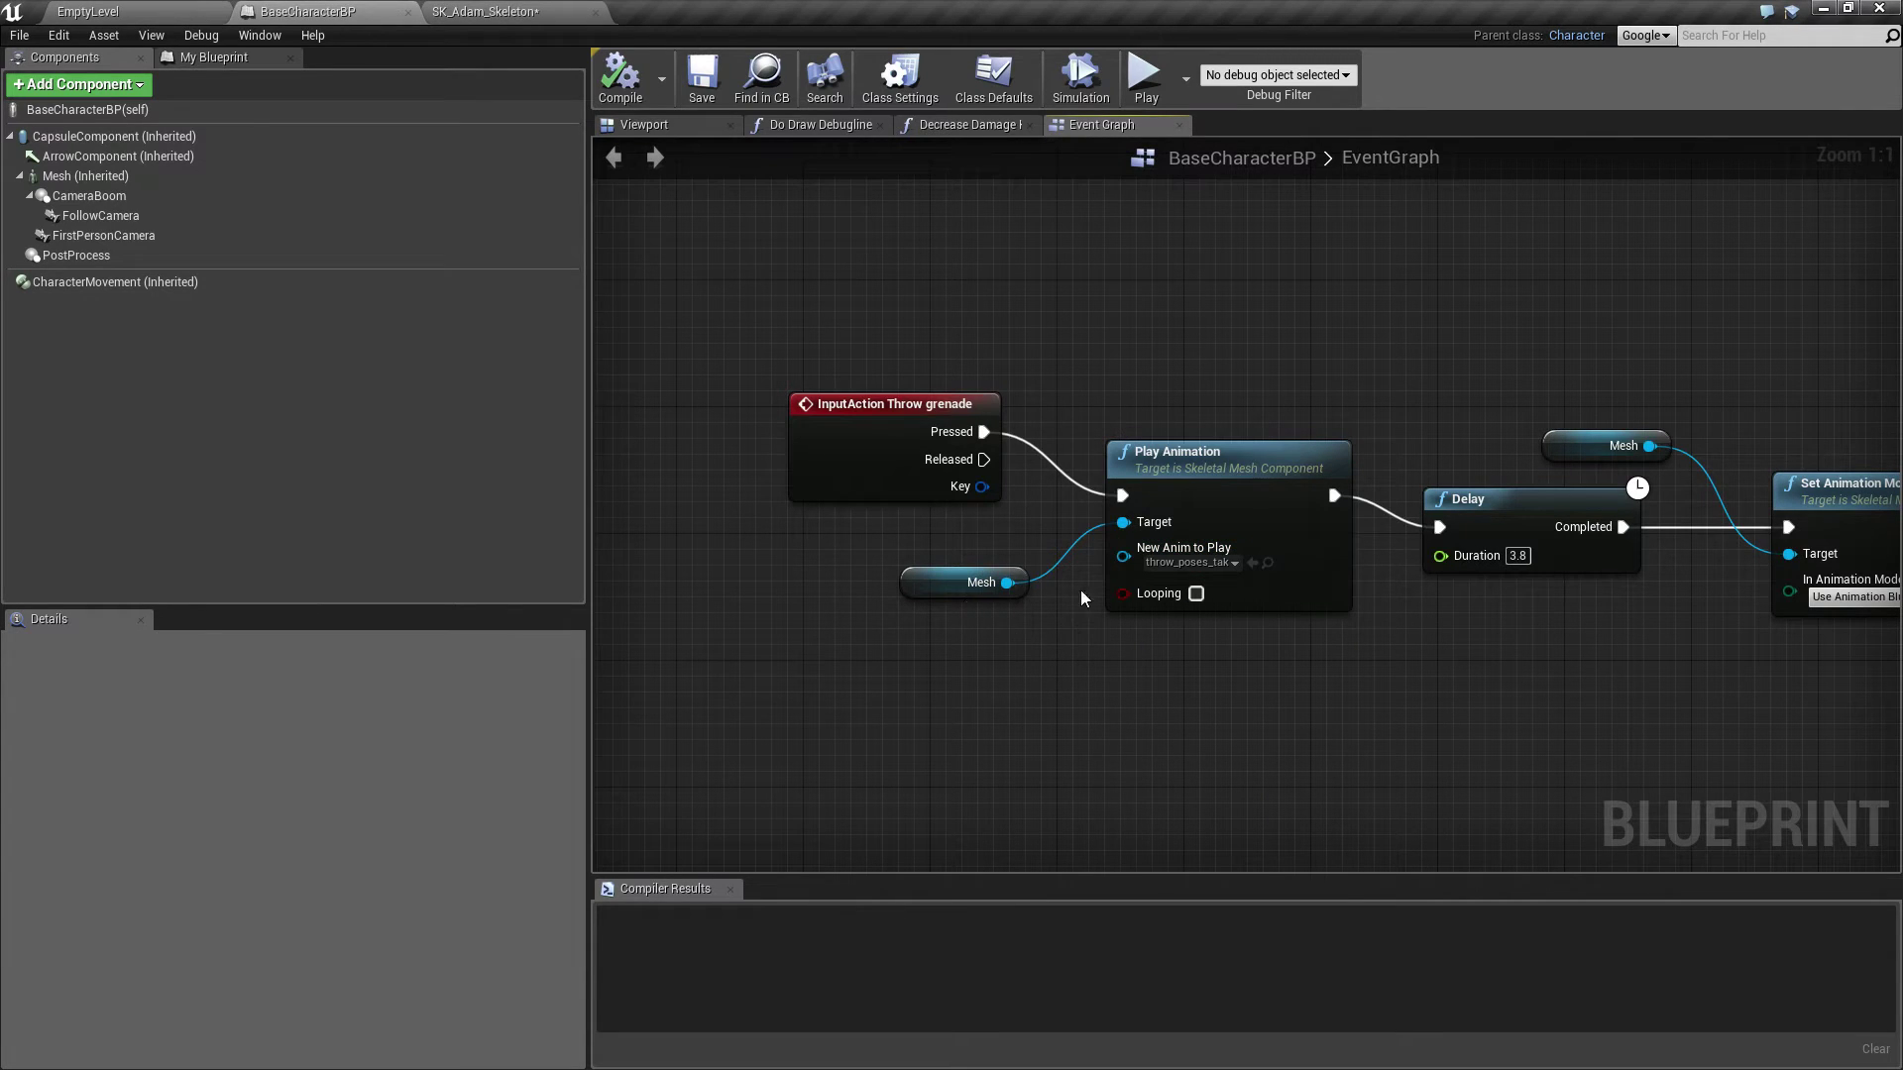
pyautogui.click(1234, 563)
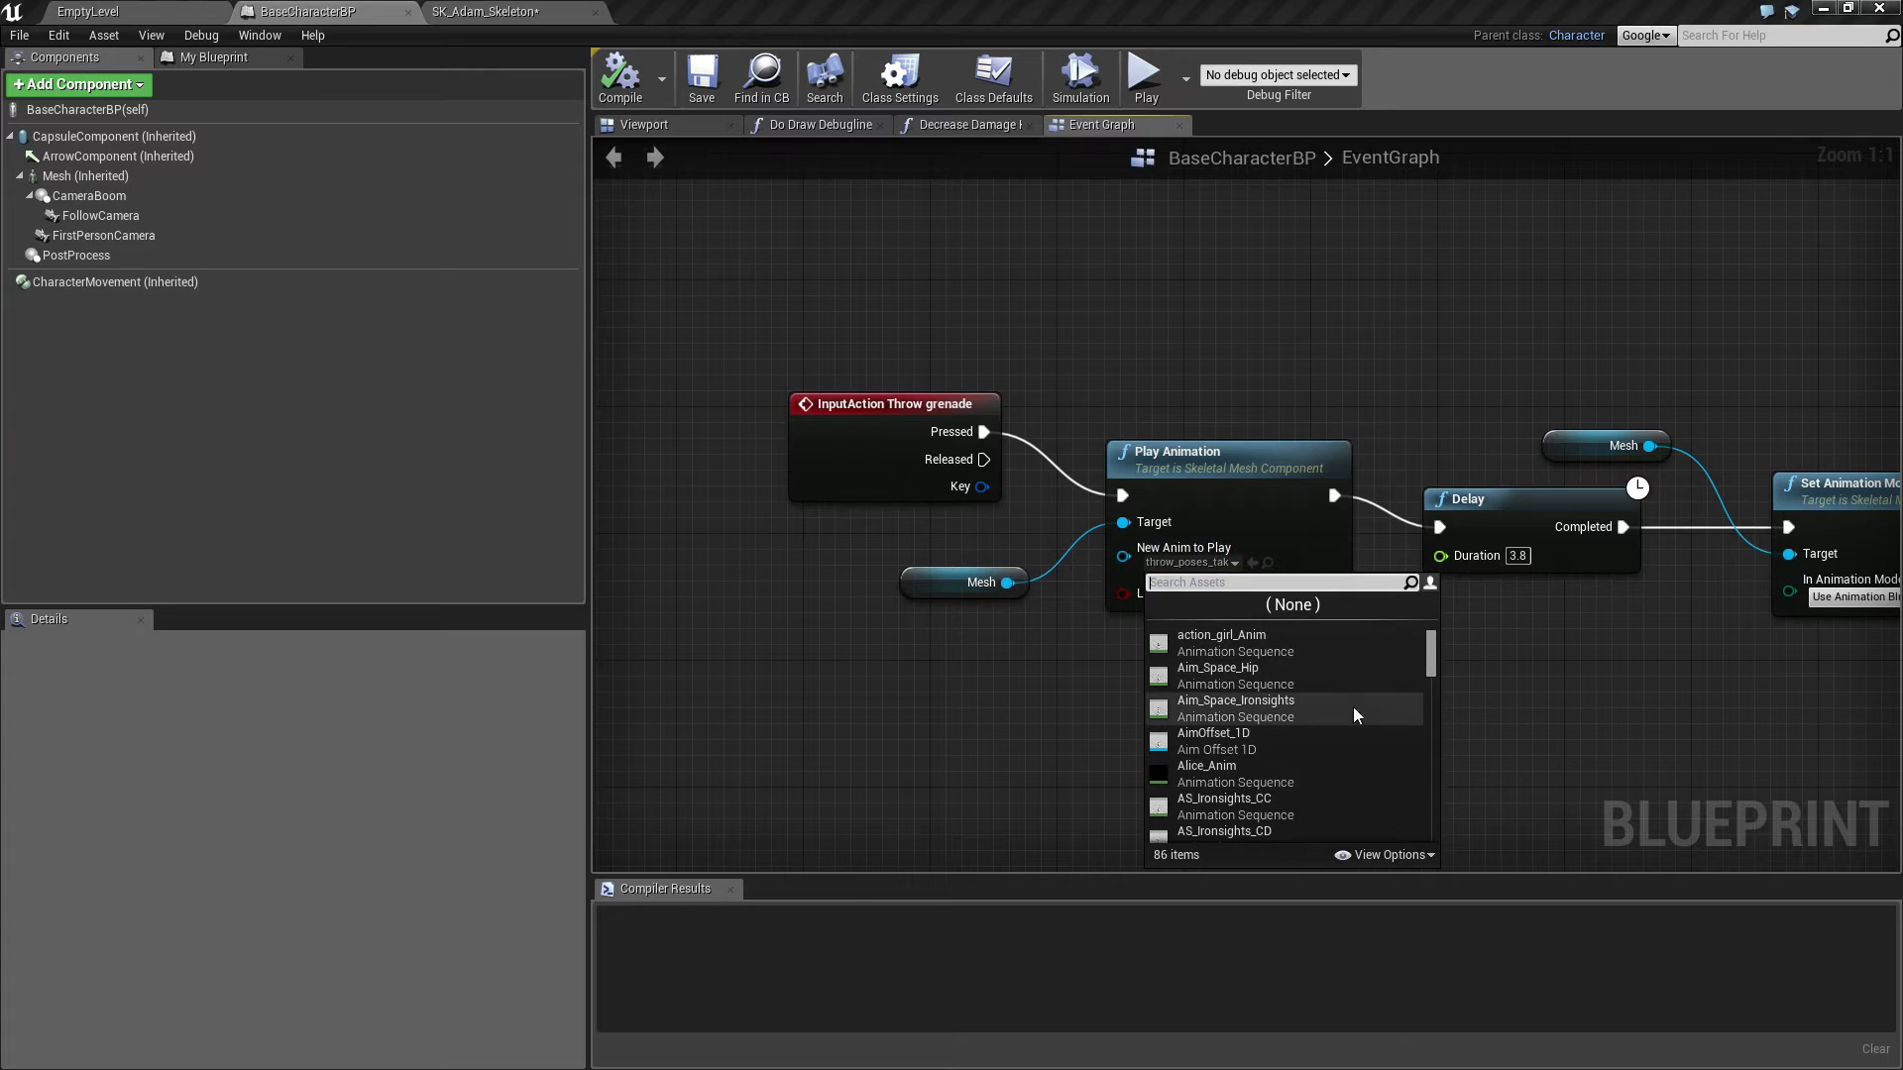
pyautogui.write('throw')
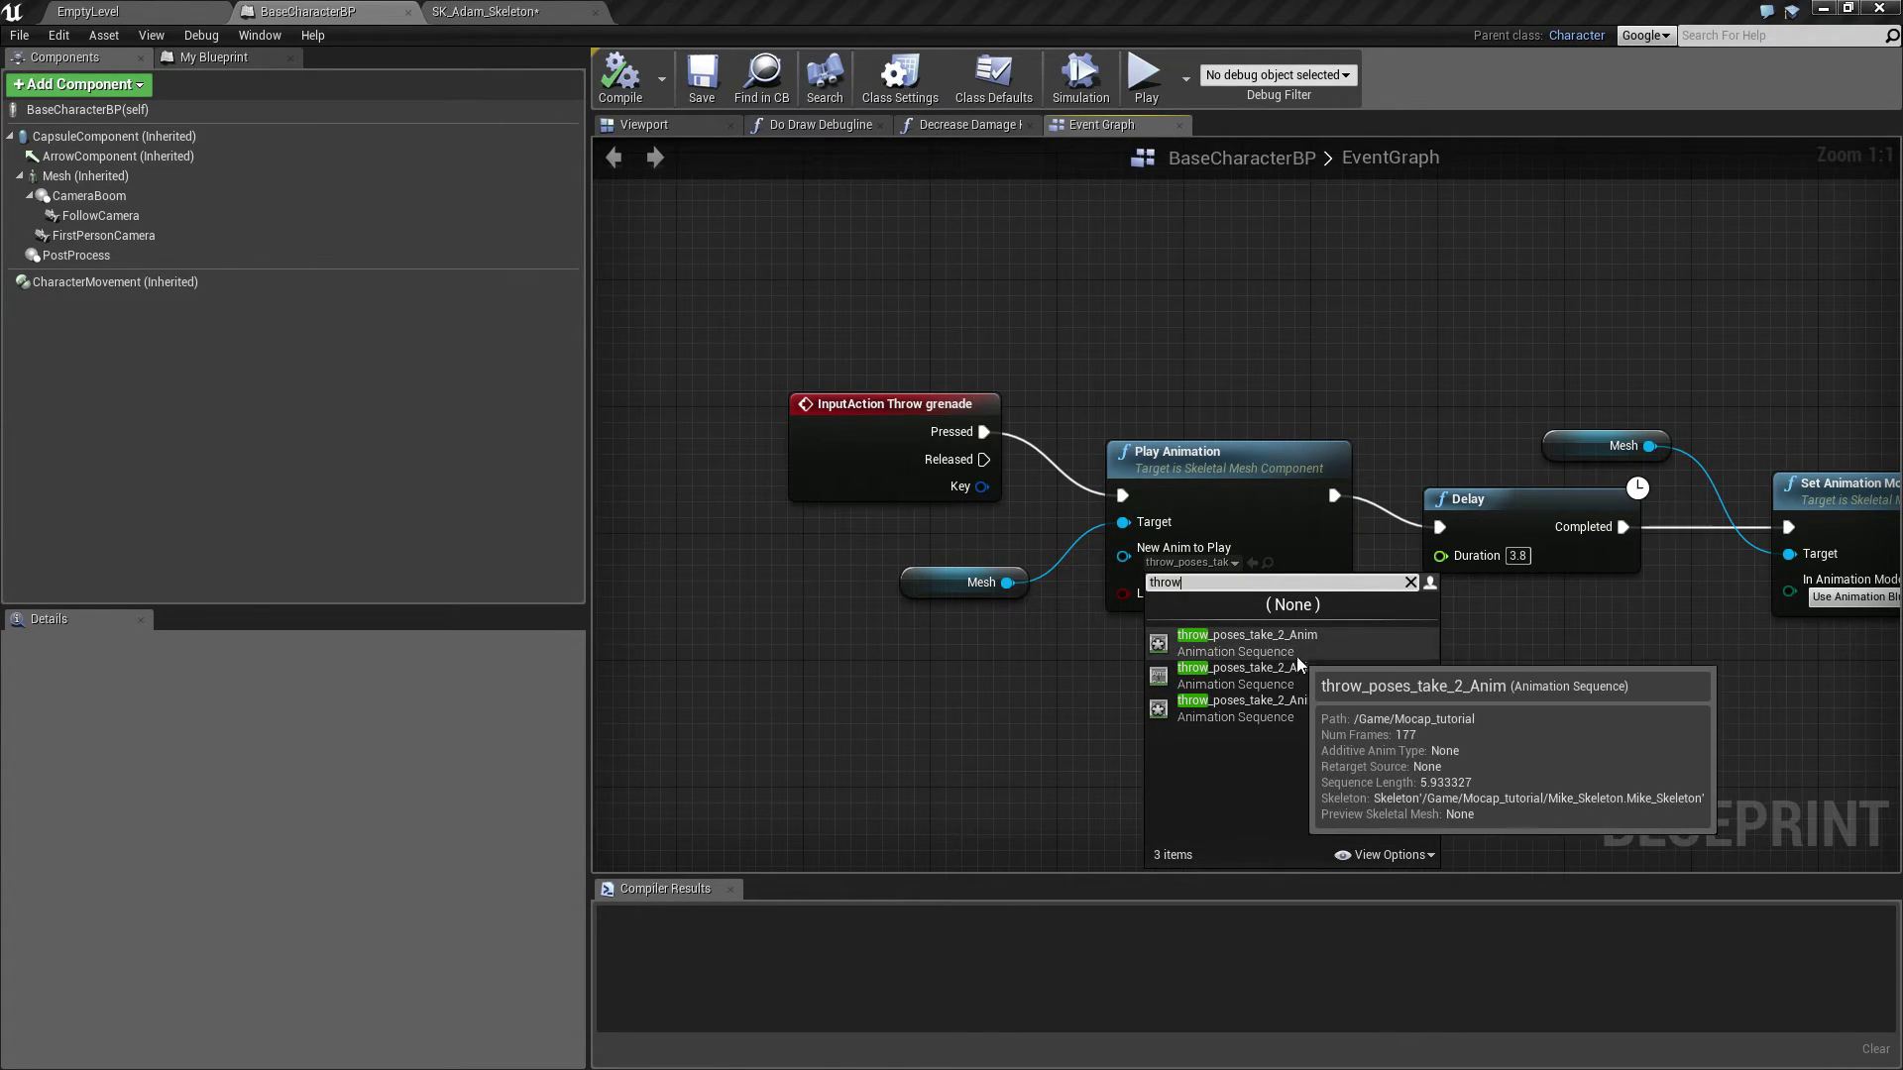
pyautogui.click(1255, 711)
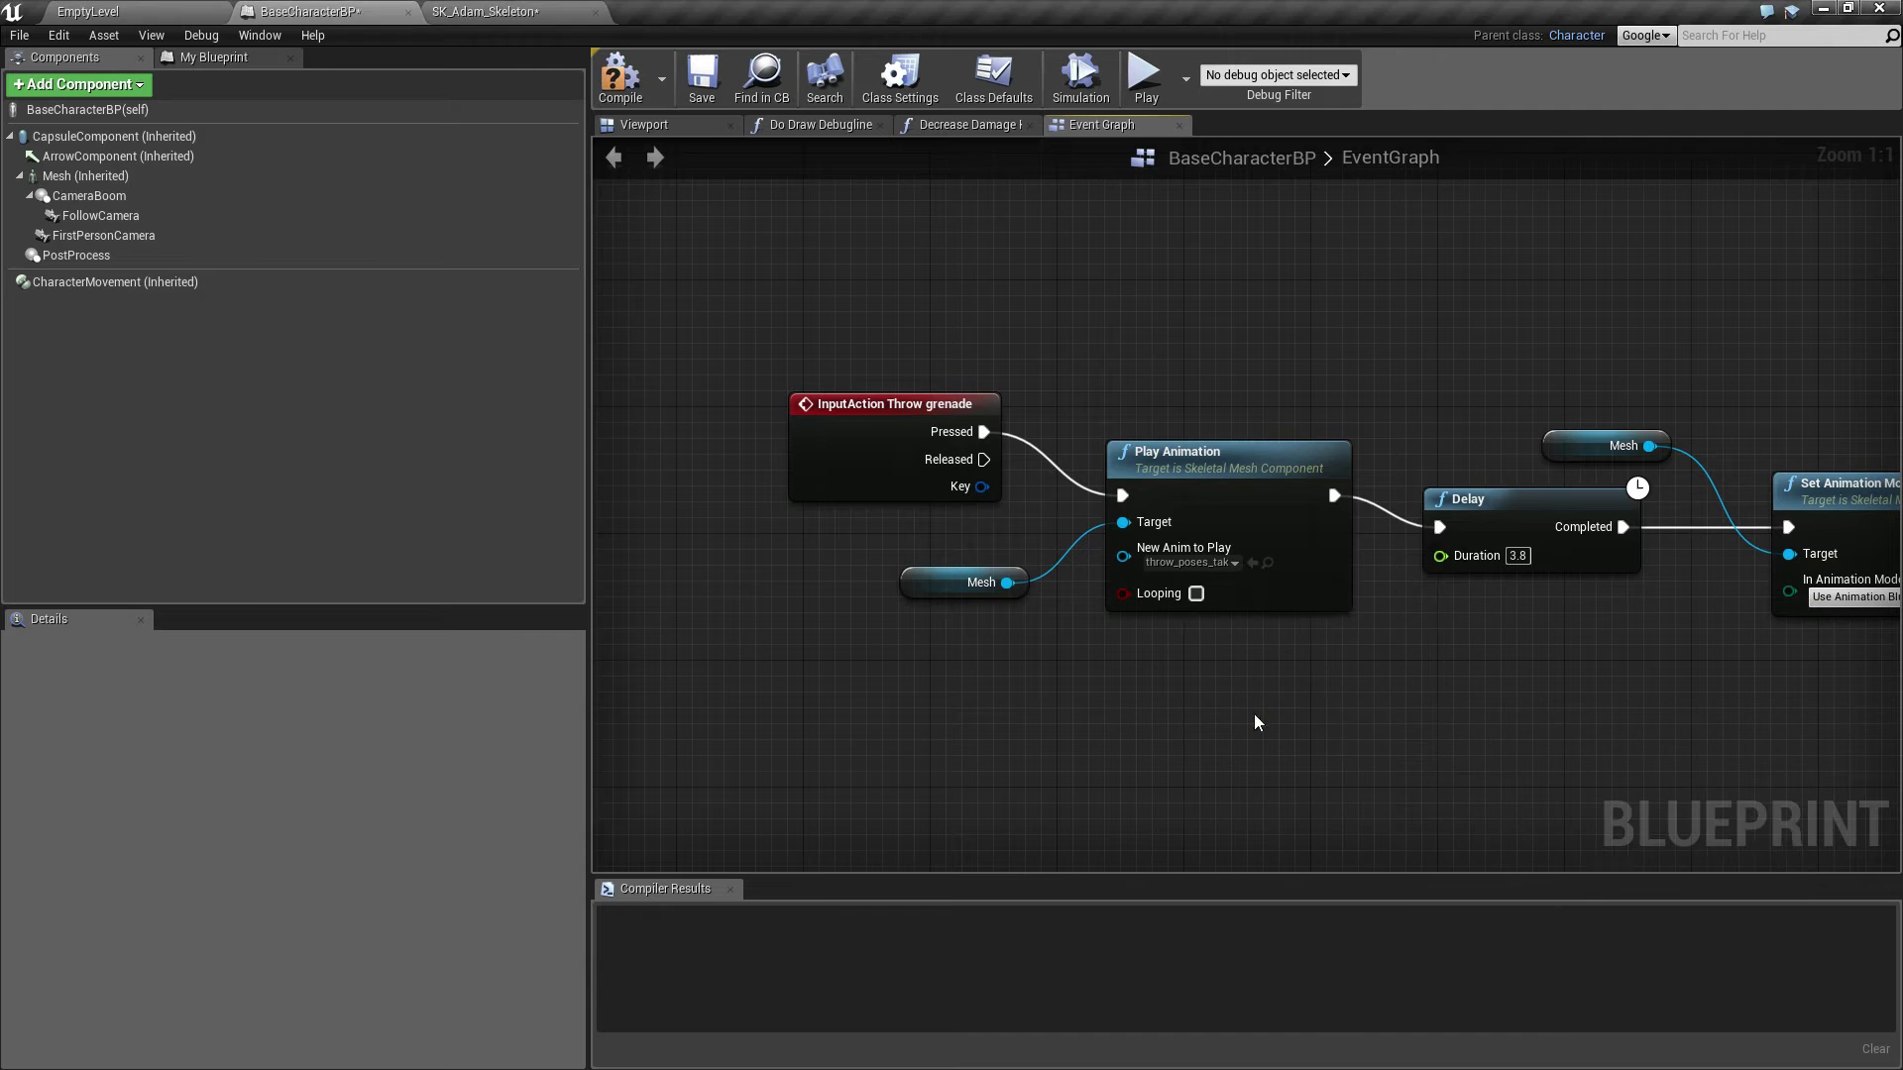
# - Play-test the grenade throw while moving the character around the level, end the session and minimize the editor
pyautogui.click(1146, 77)
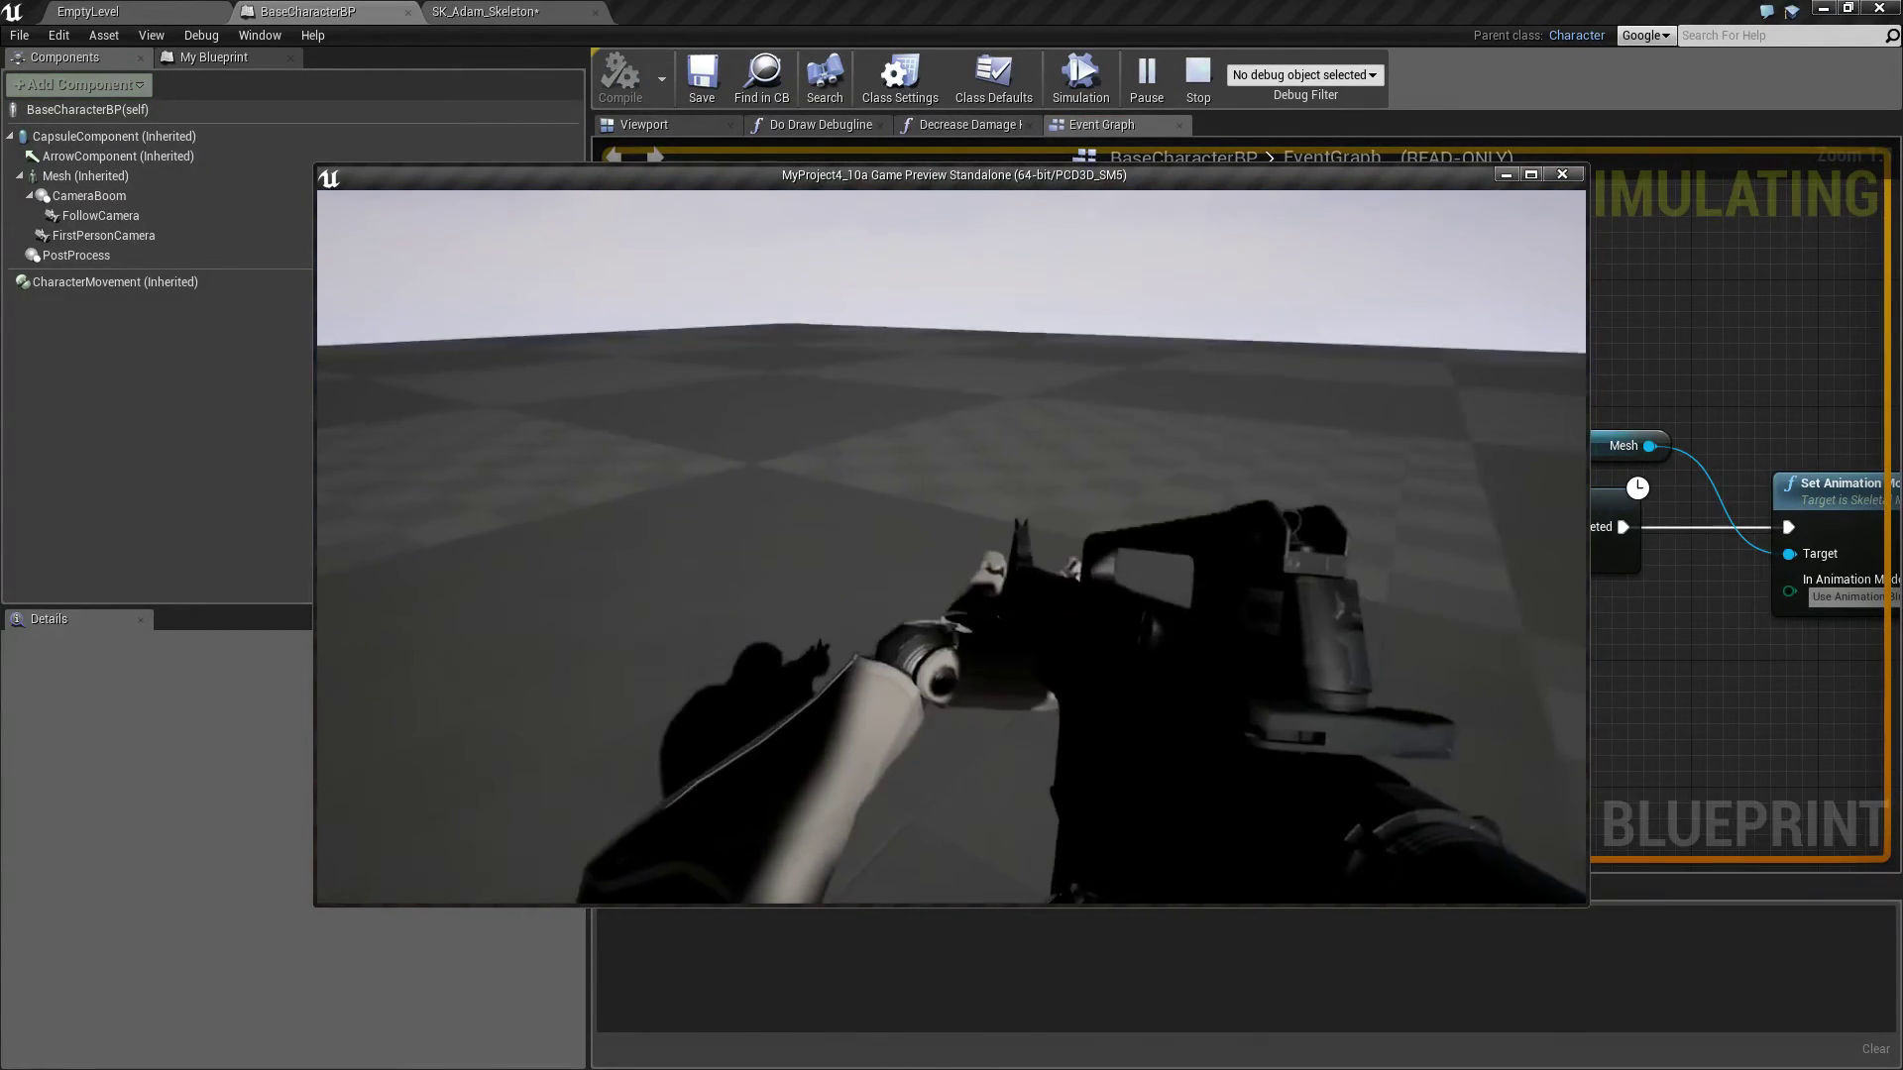
pyautogui.press('w')
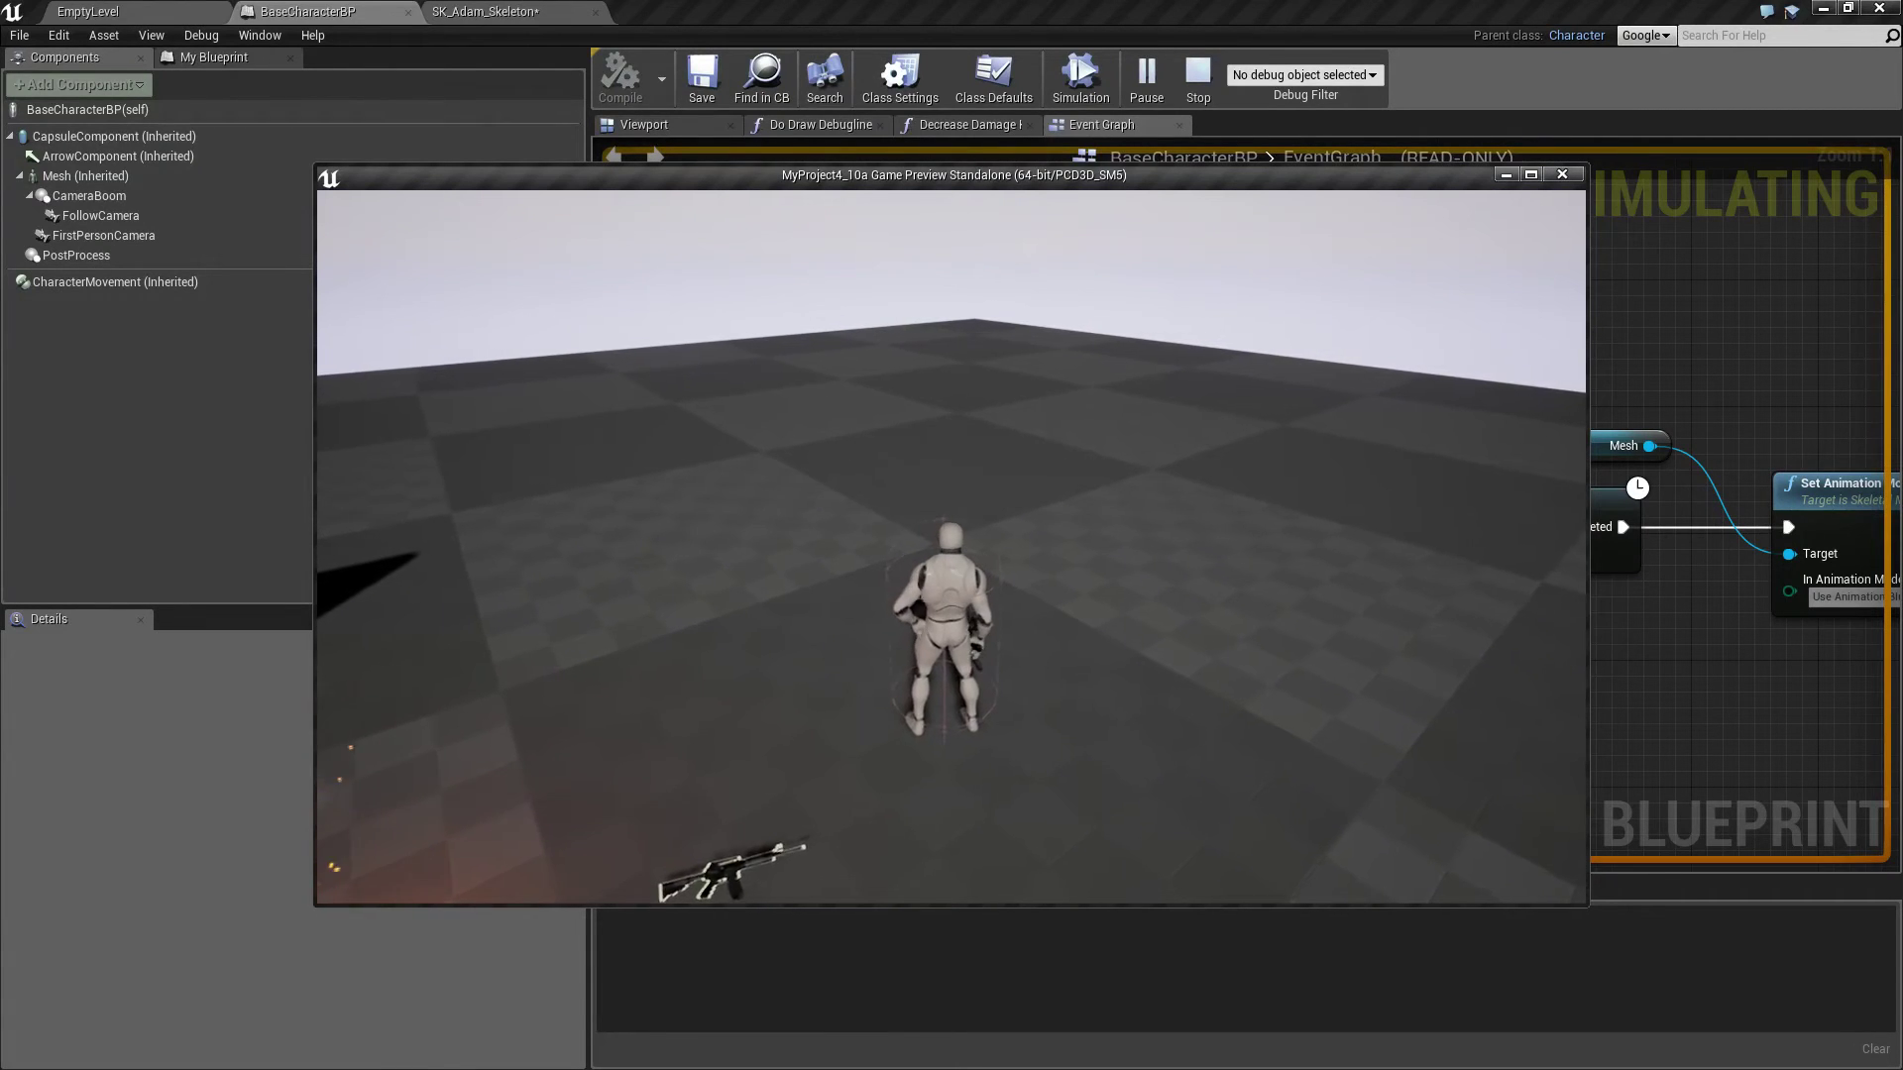
pyautogui.press('a')
pyautogui.press('w')
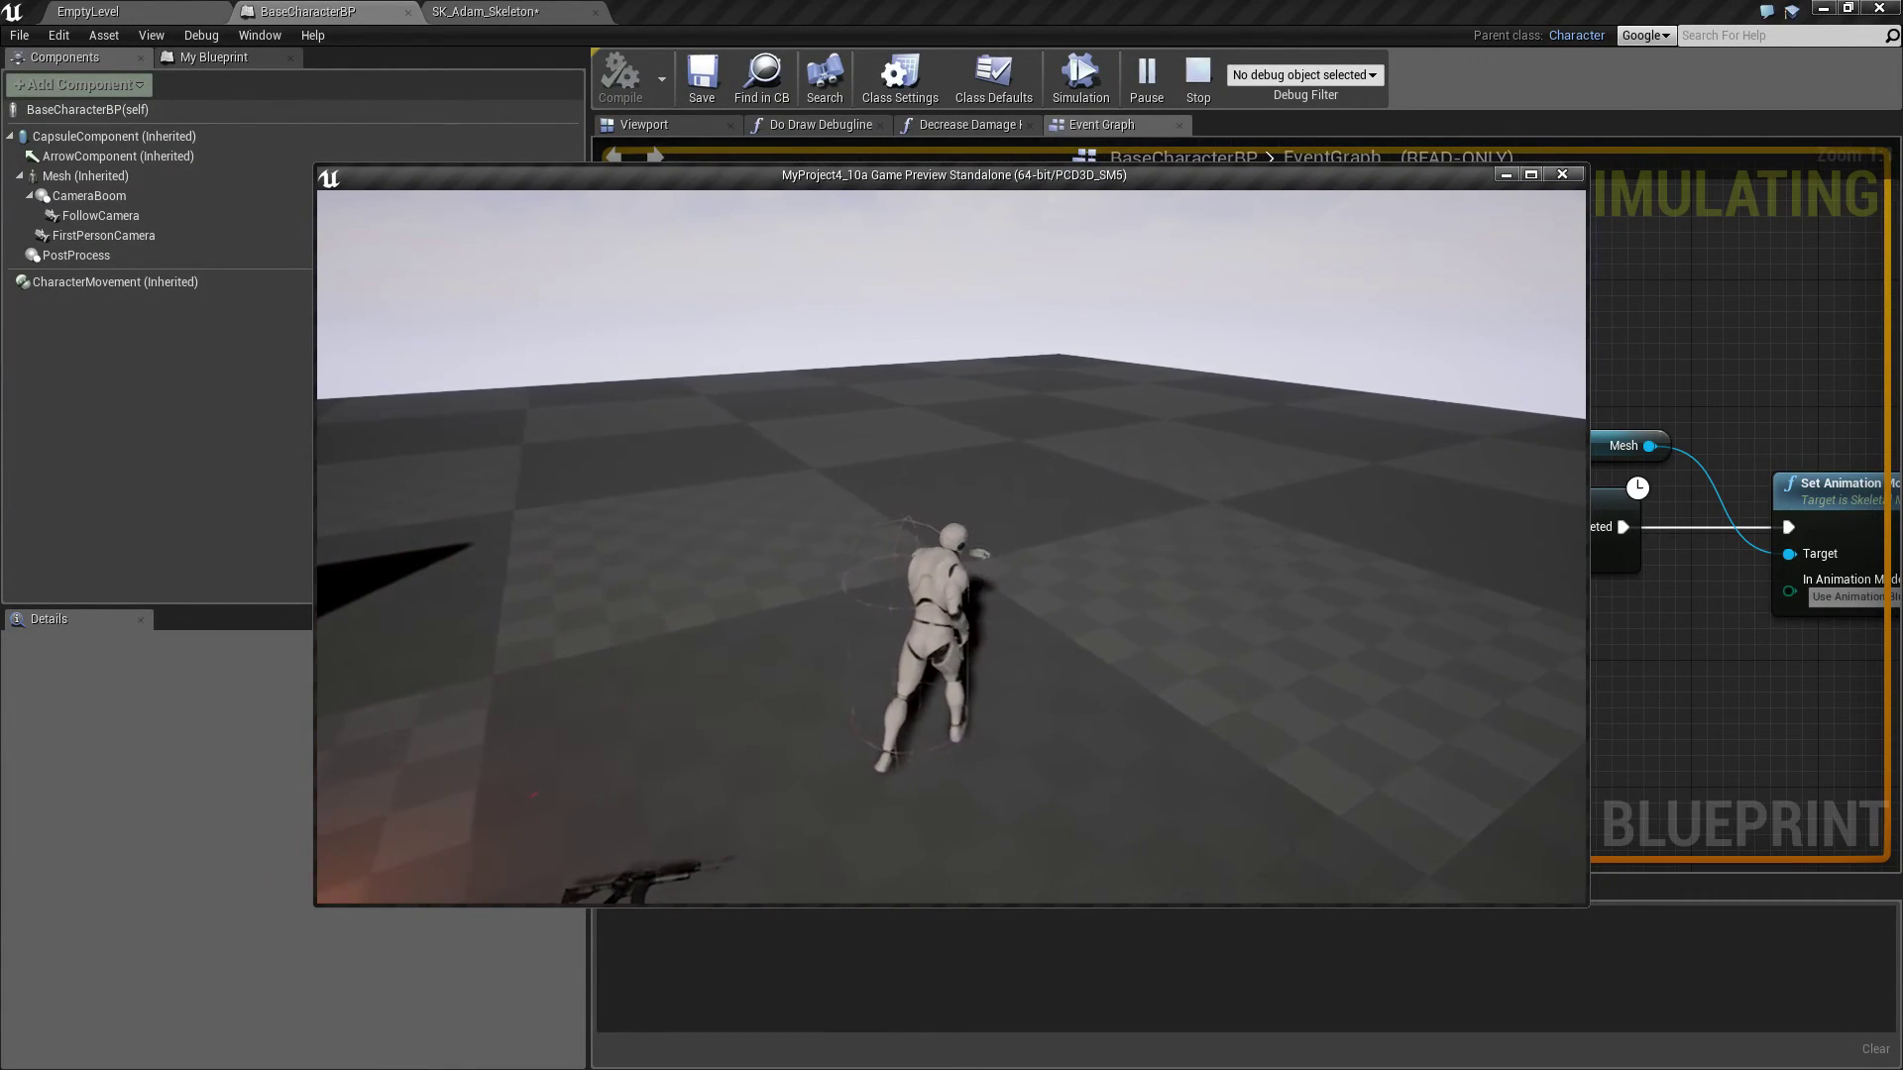
pyautogui.press('w')
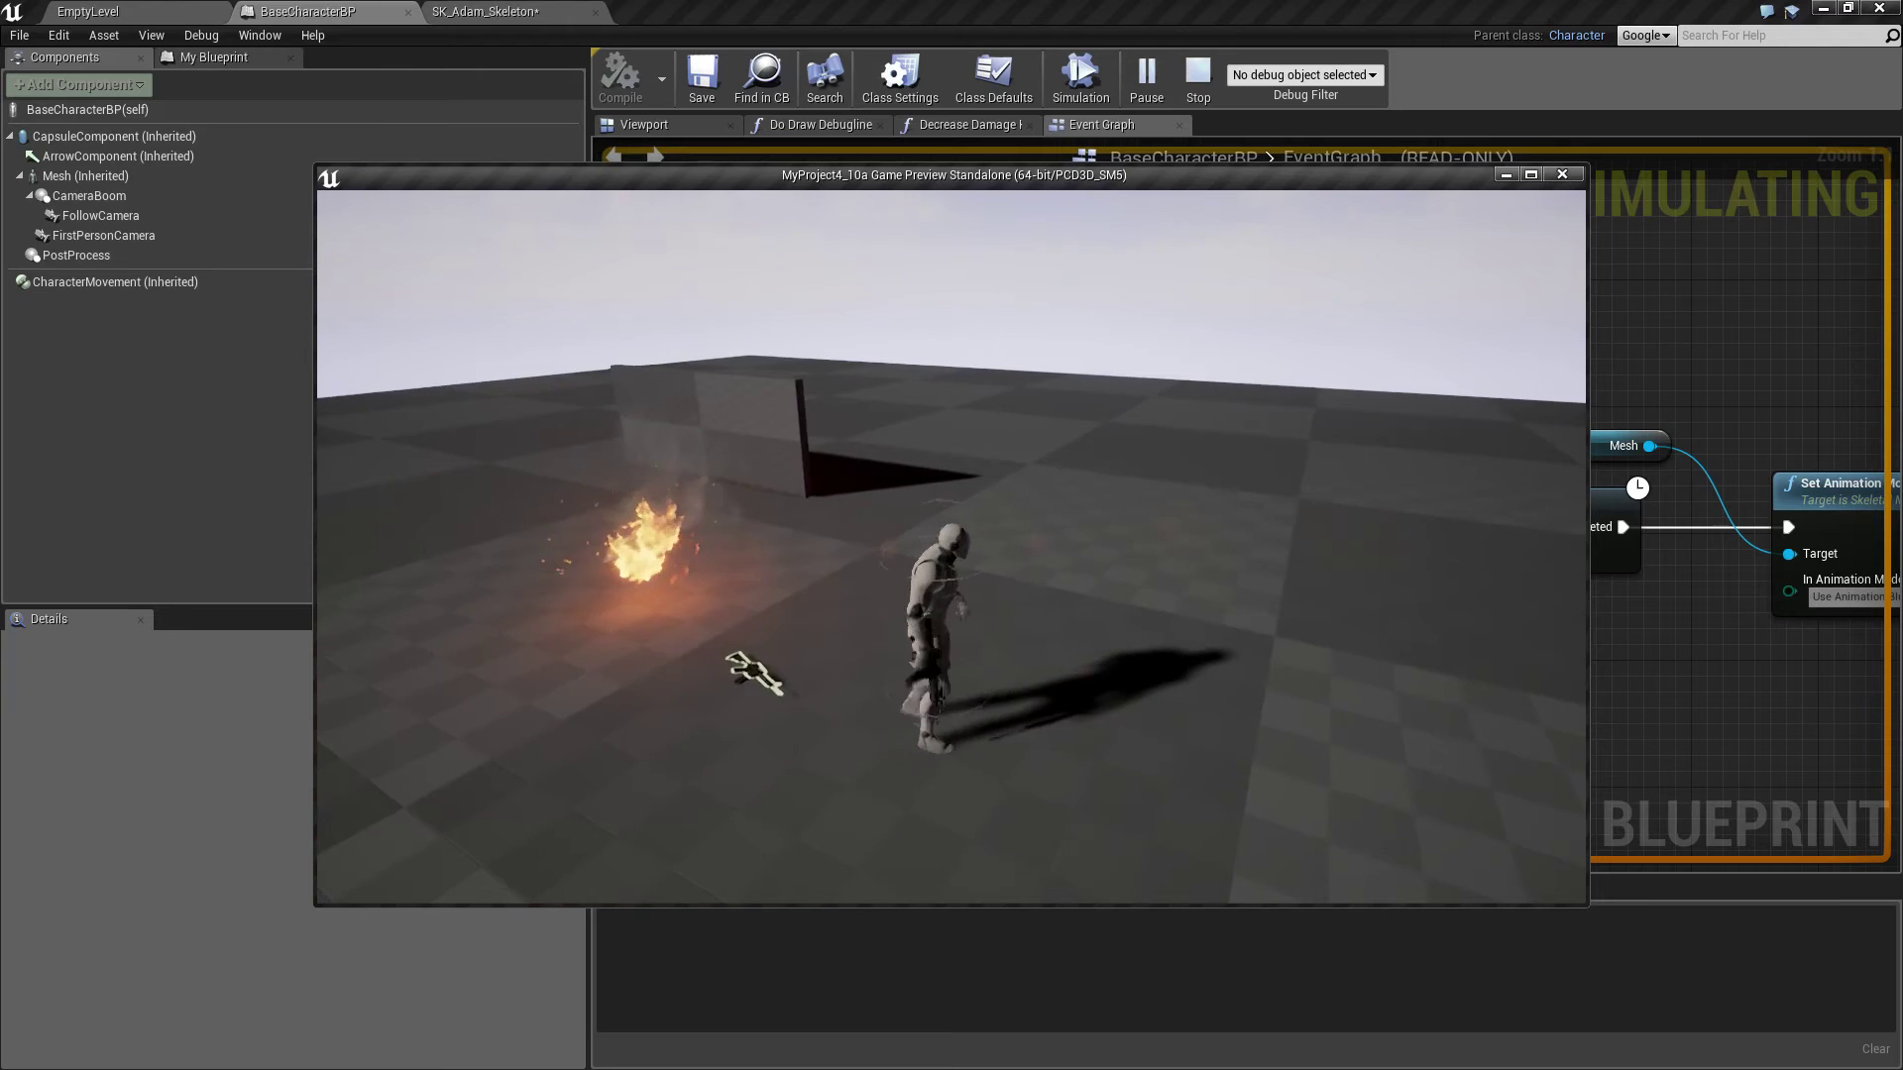
pyautogui.press('w')
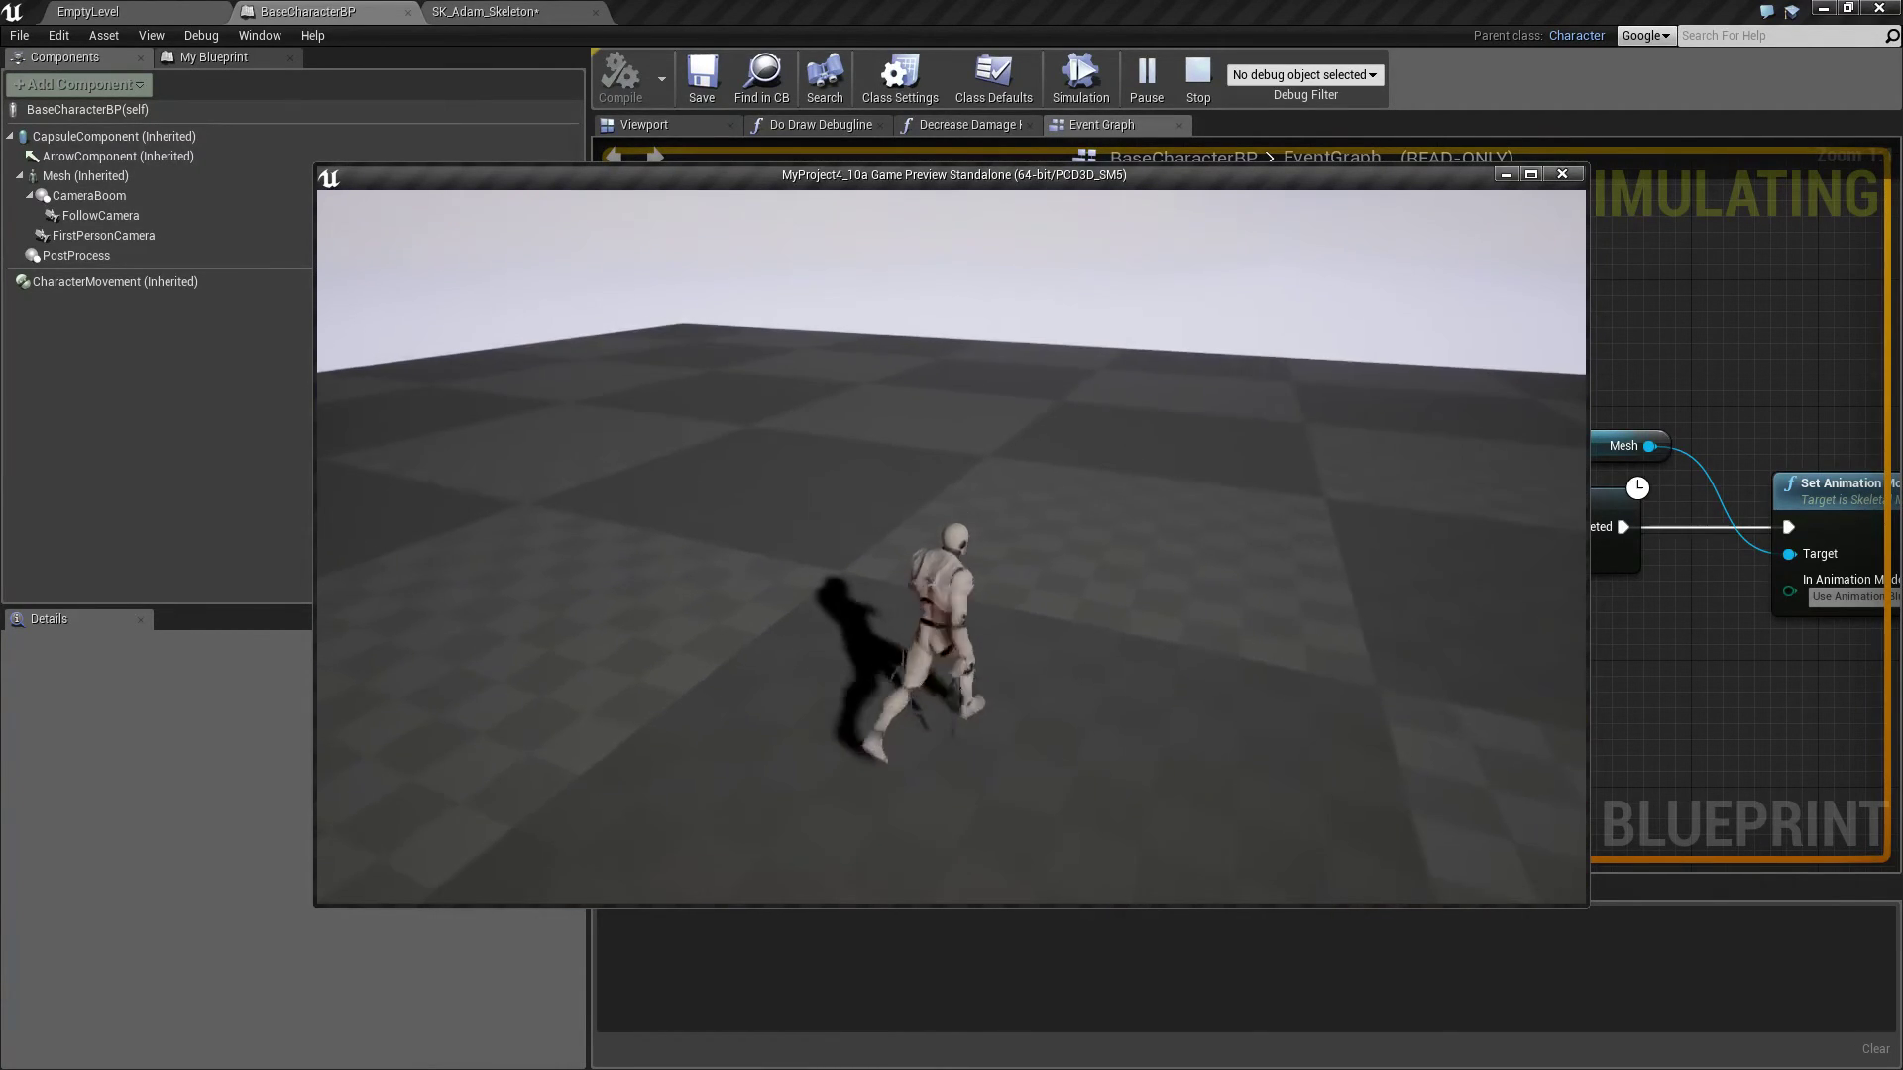
pyautogui.press('w')
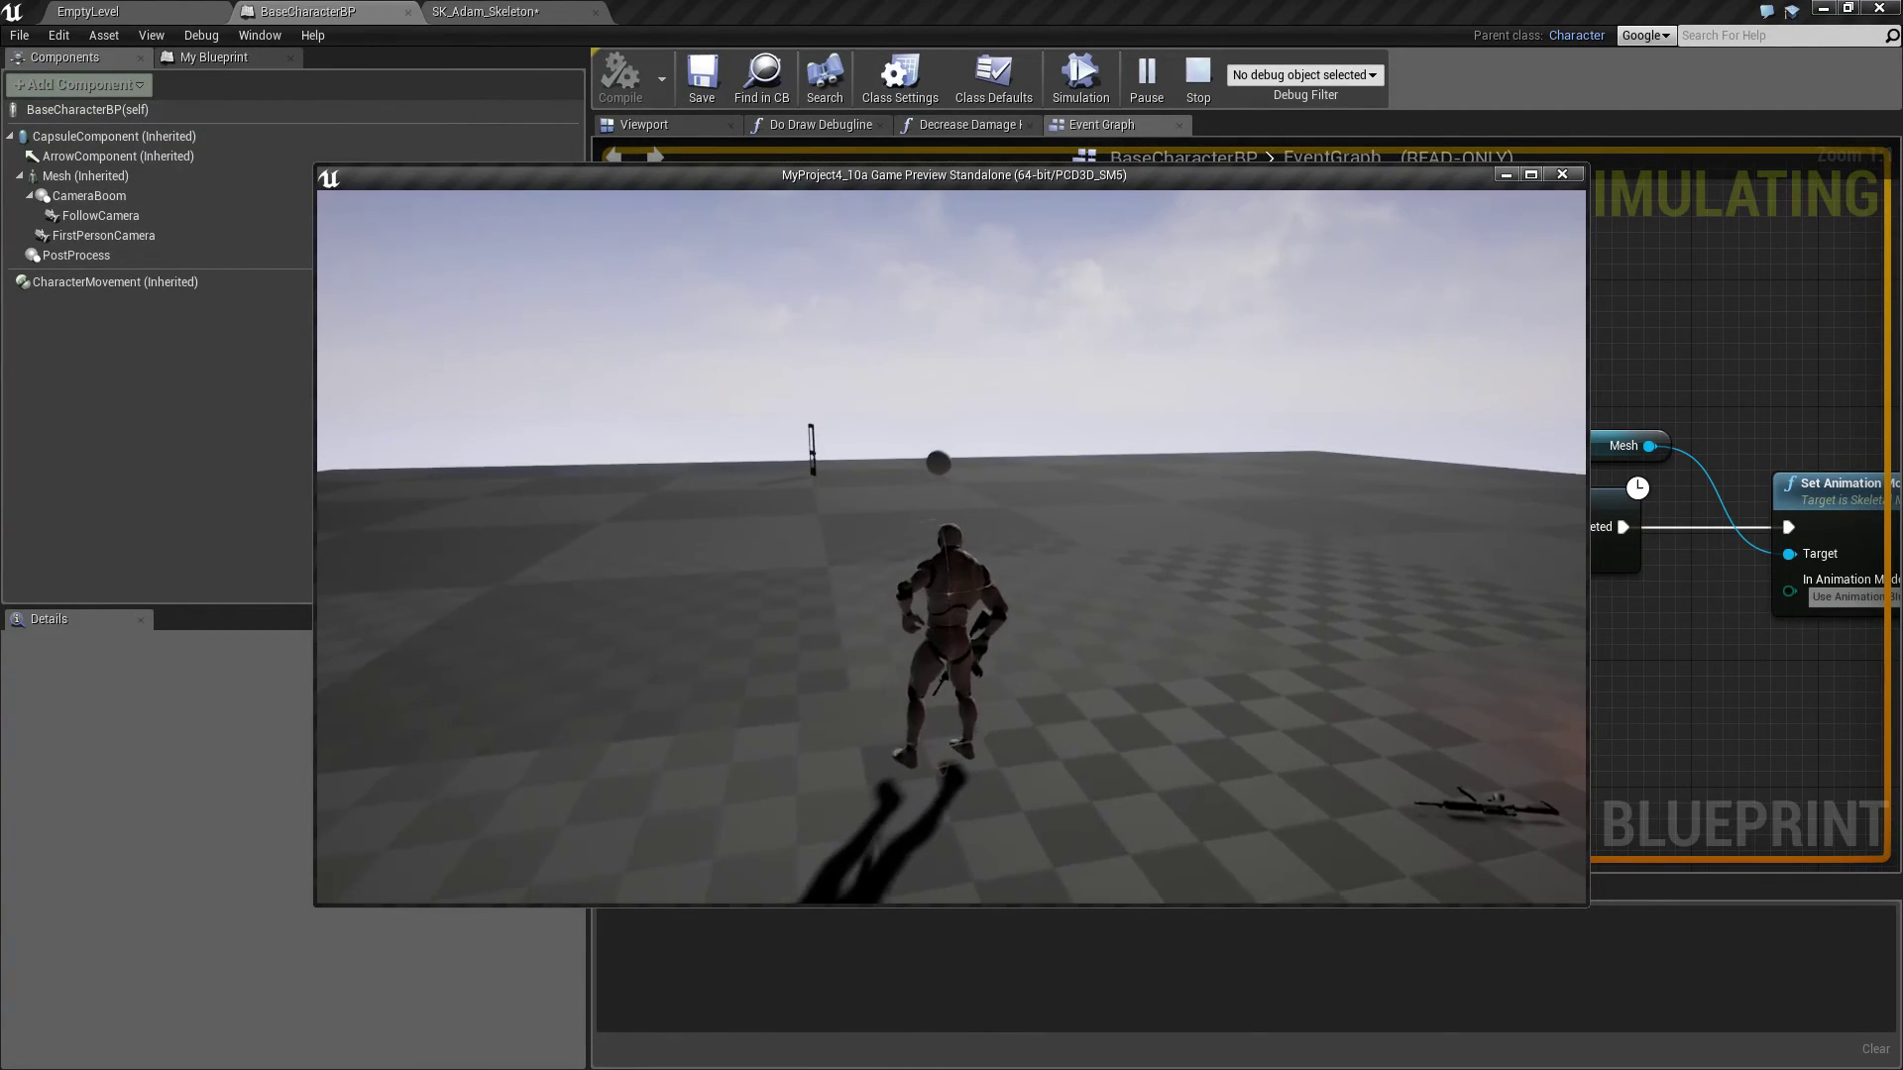
pyautogui.press('w')
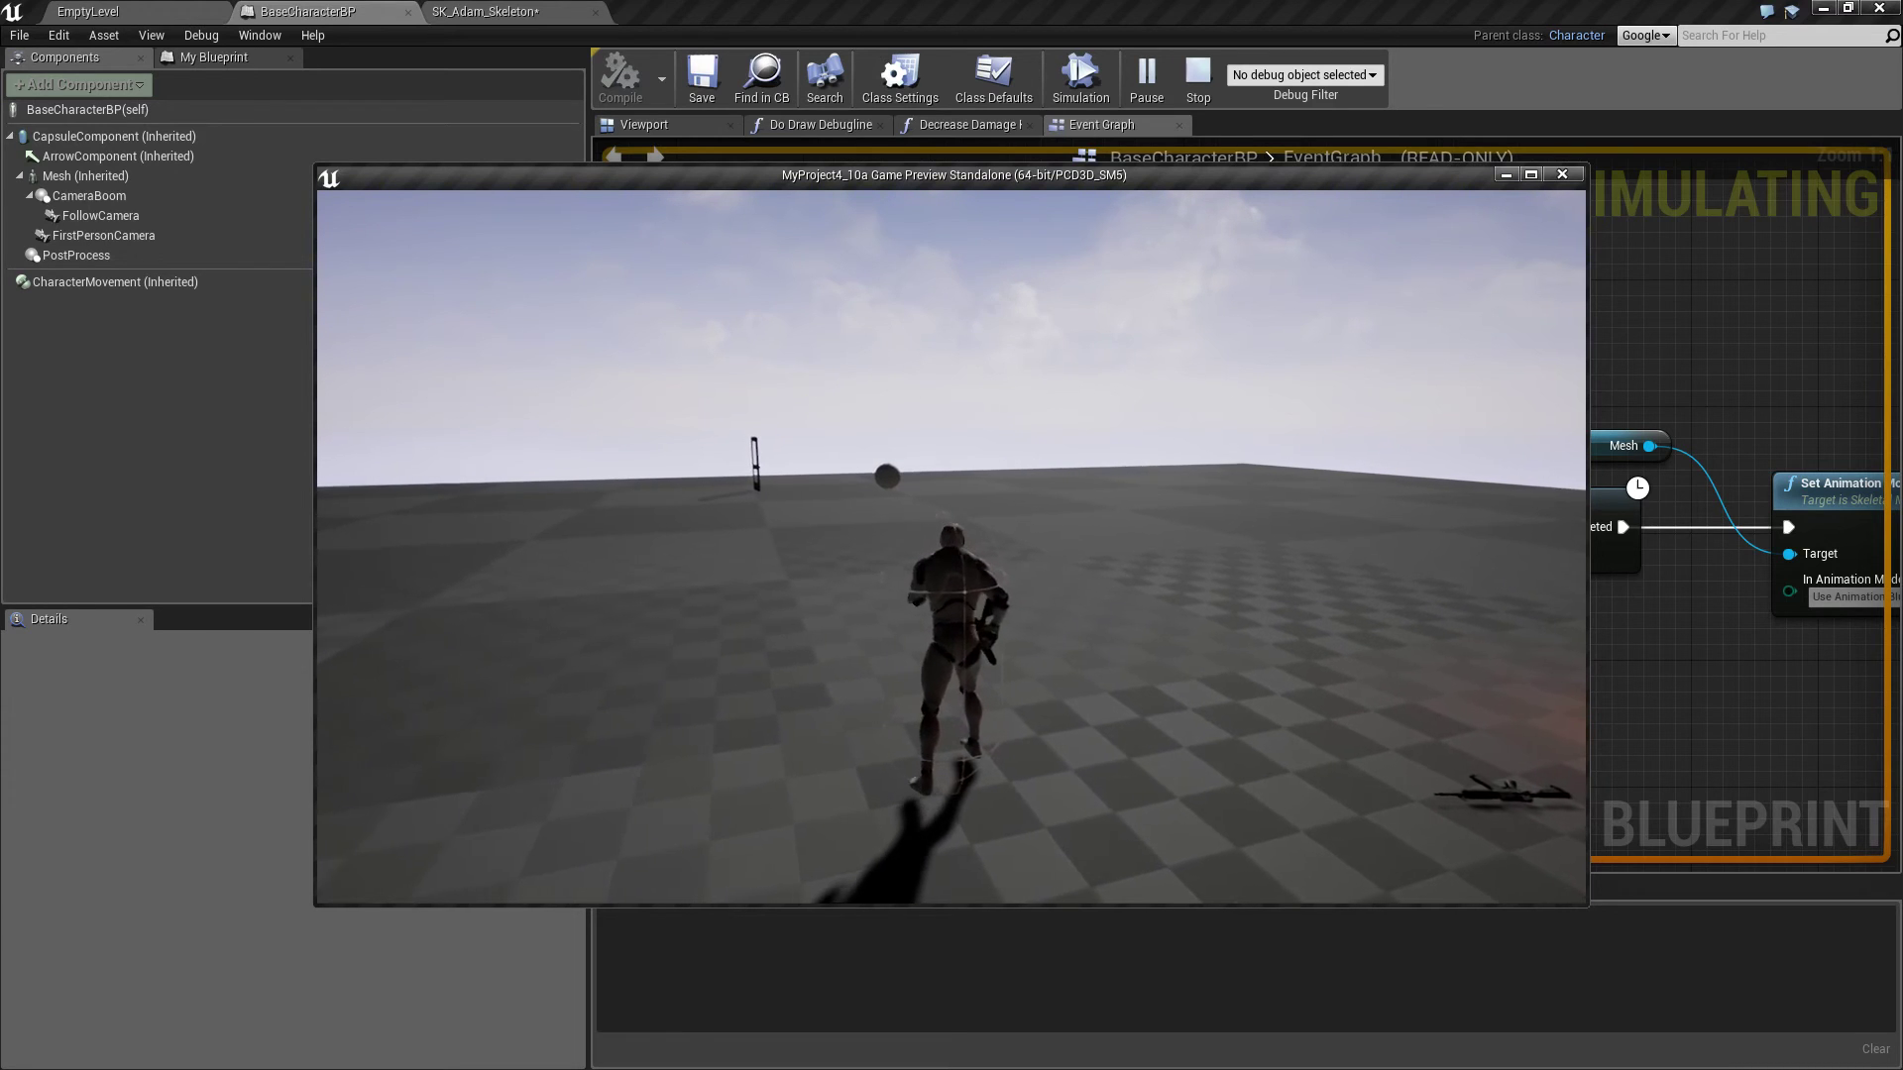
pyautogui.press('w')
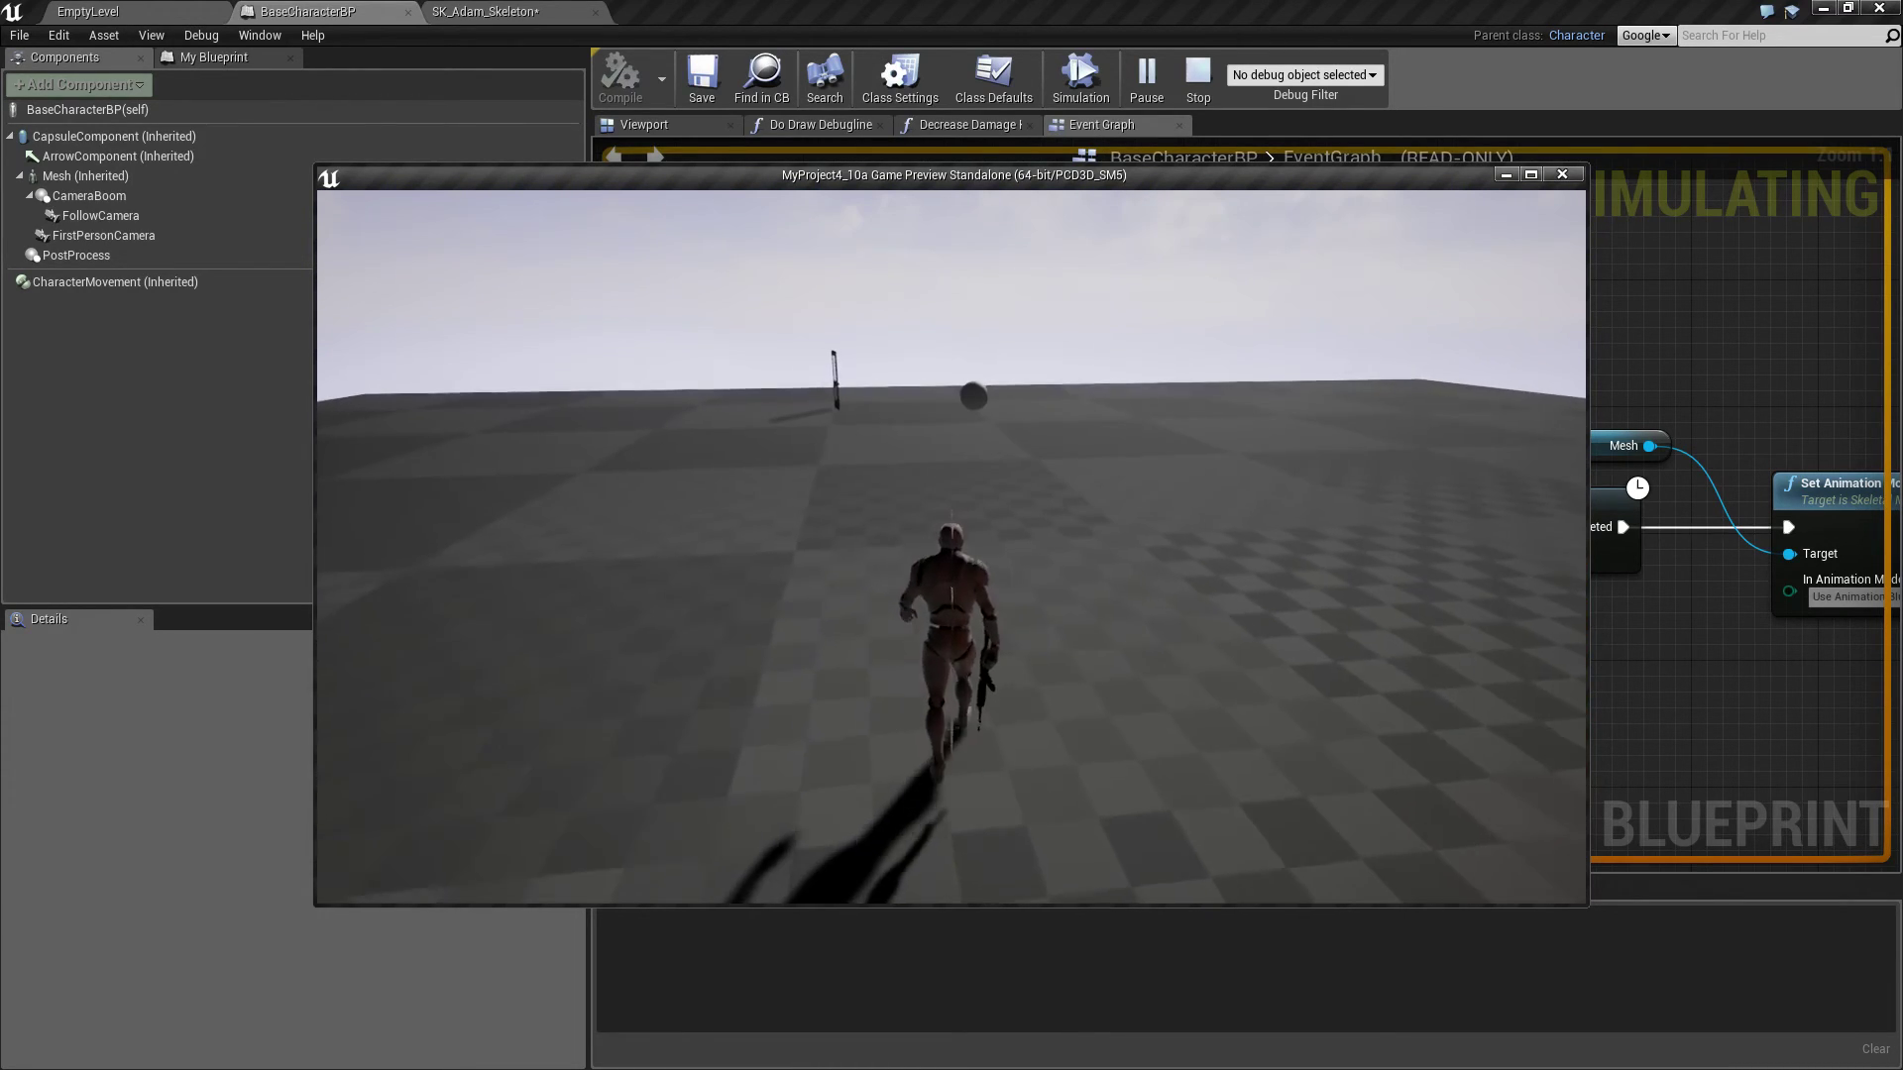
pyautogui.press('w')
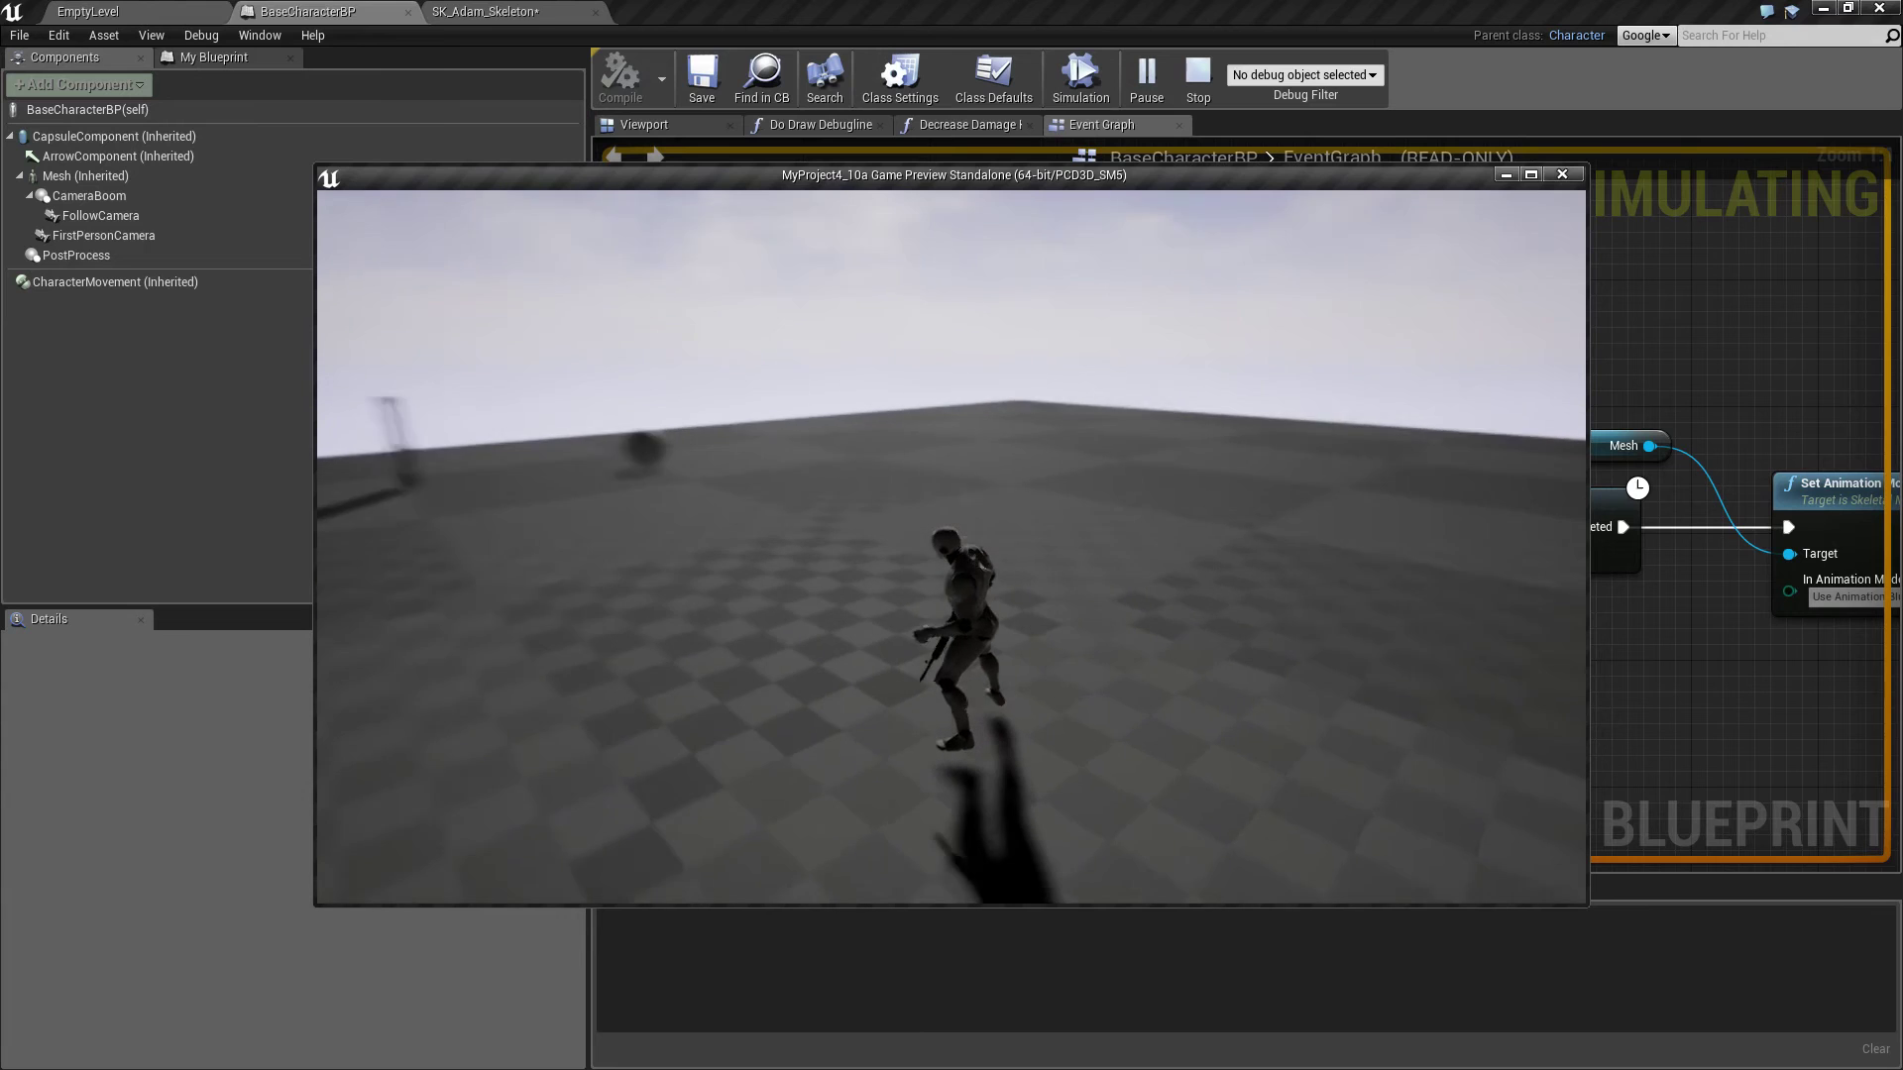
pyautogui.press('w')
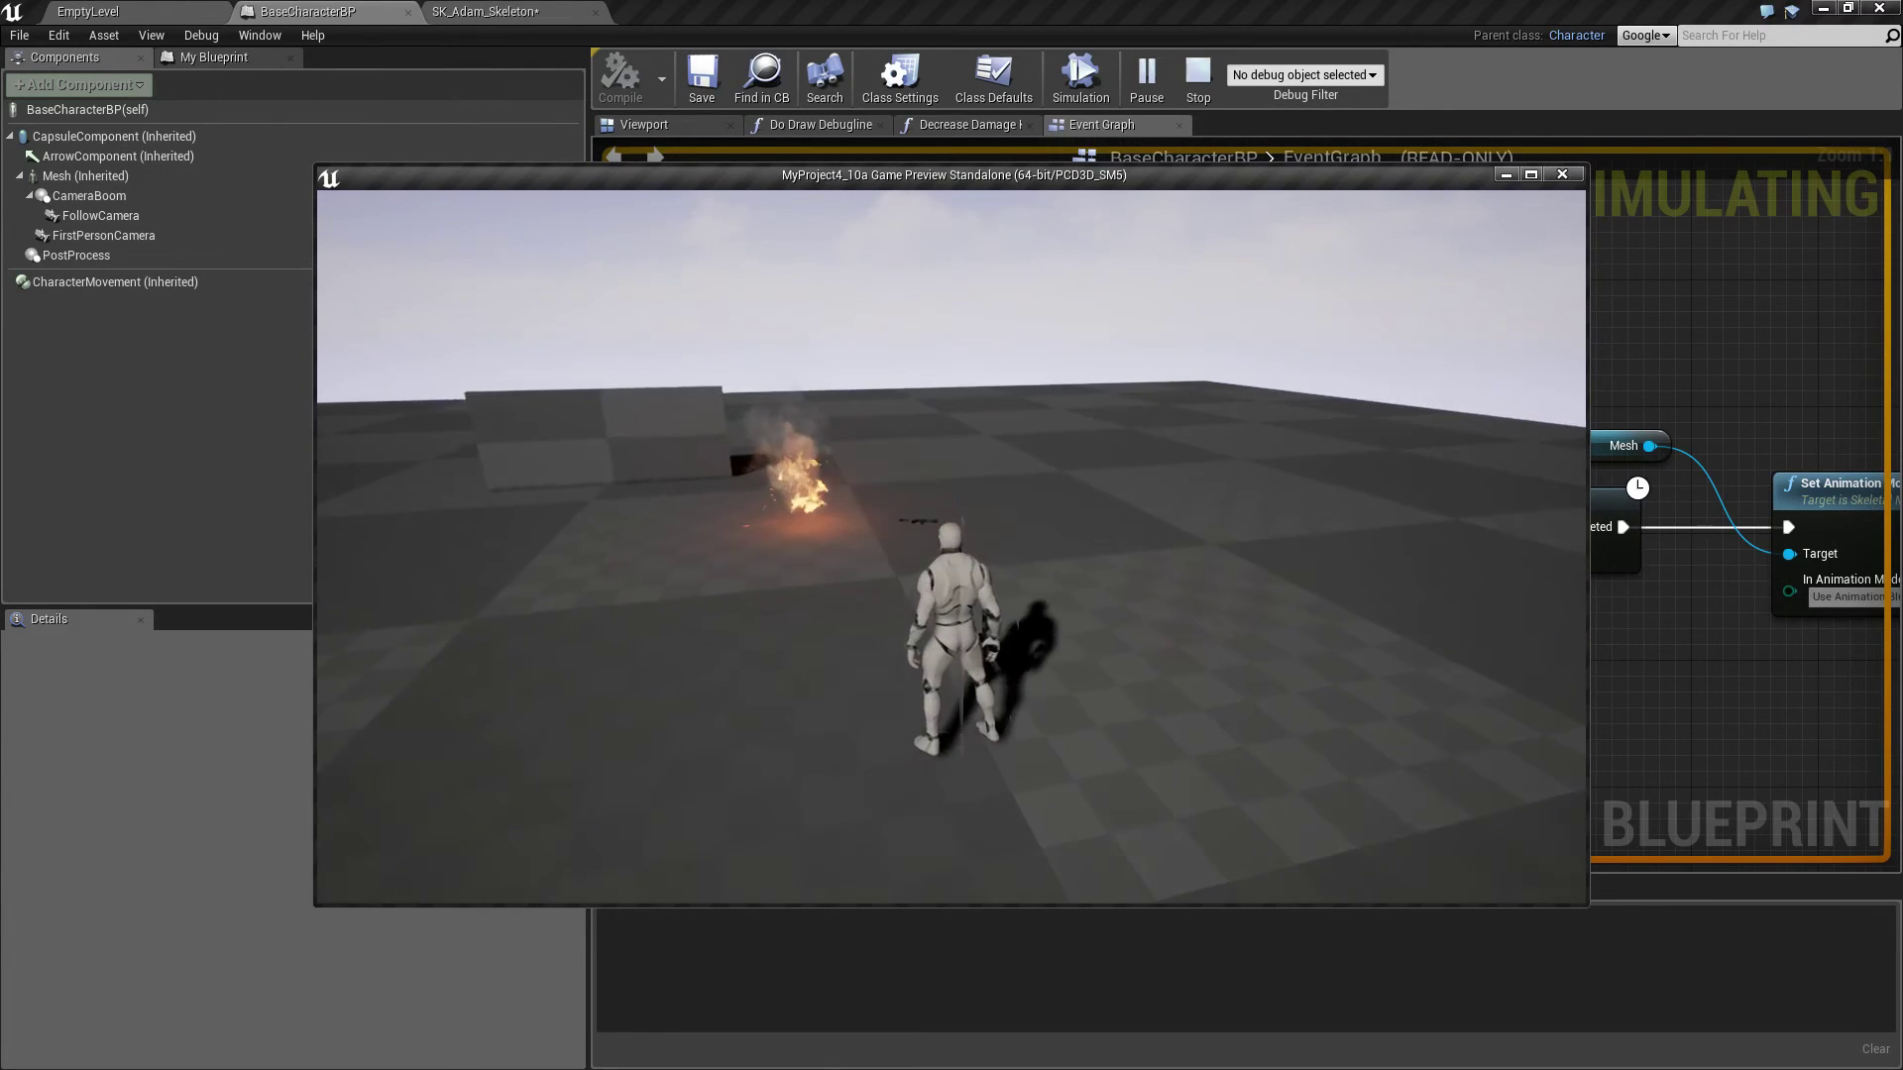
pyautogui.press('w')
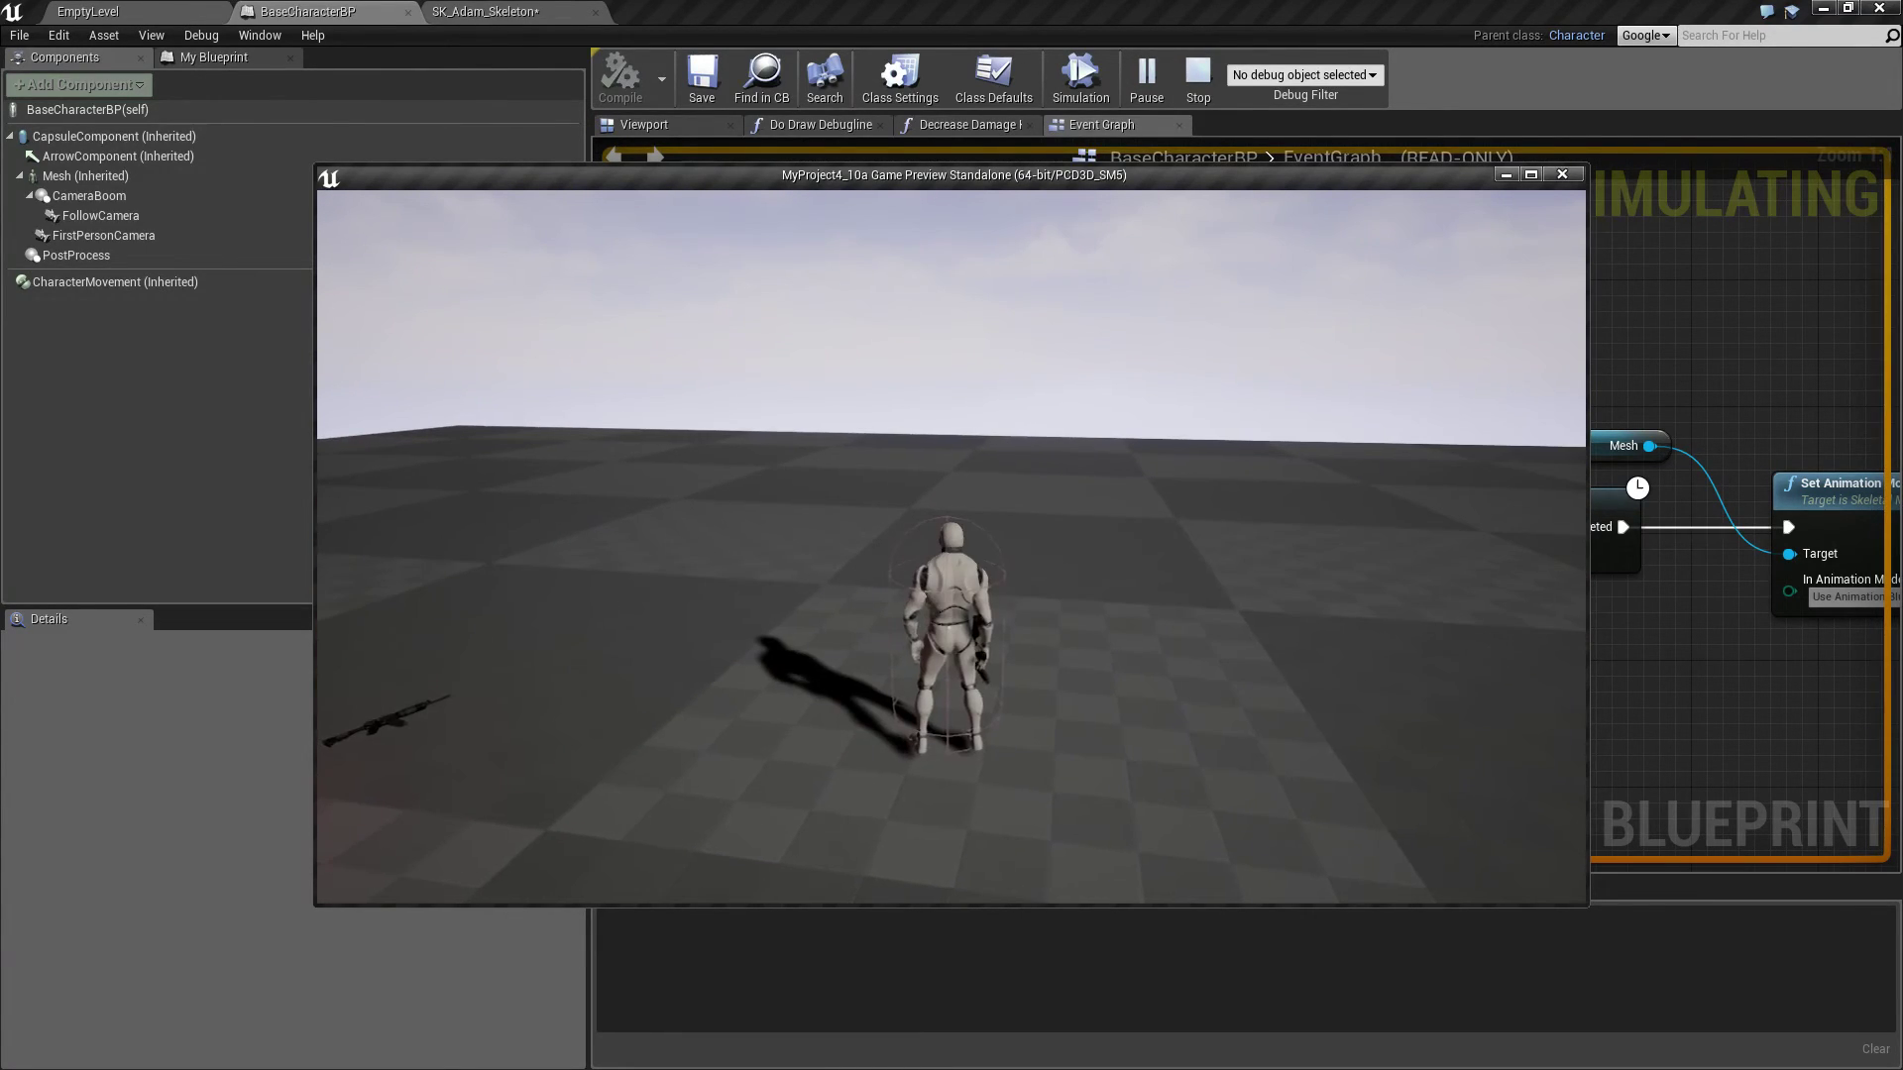
pyautogui.press('w')
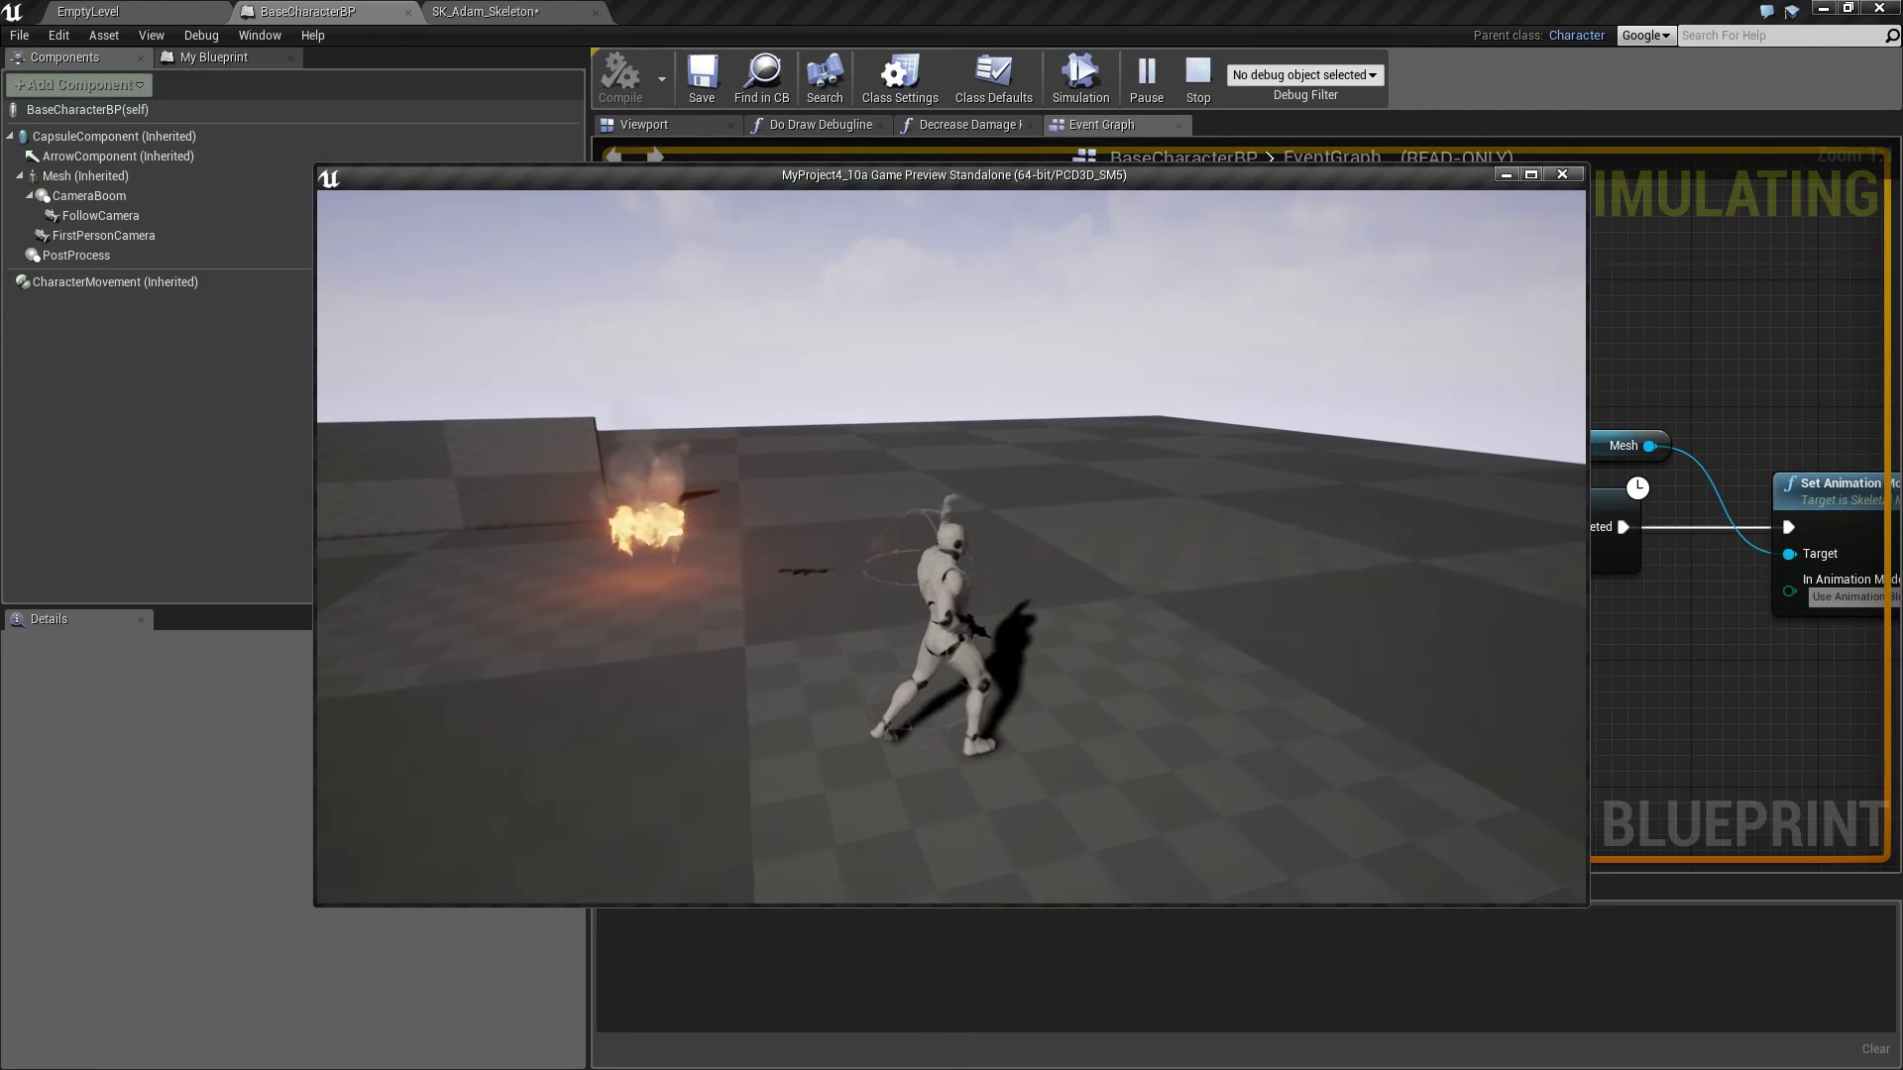
pyautogui.press('w')
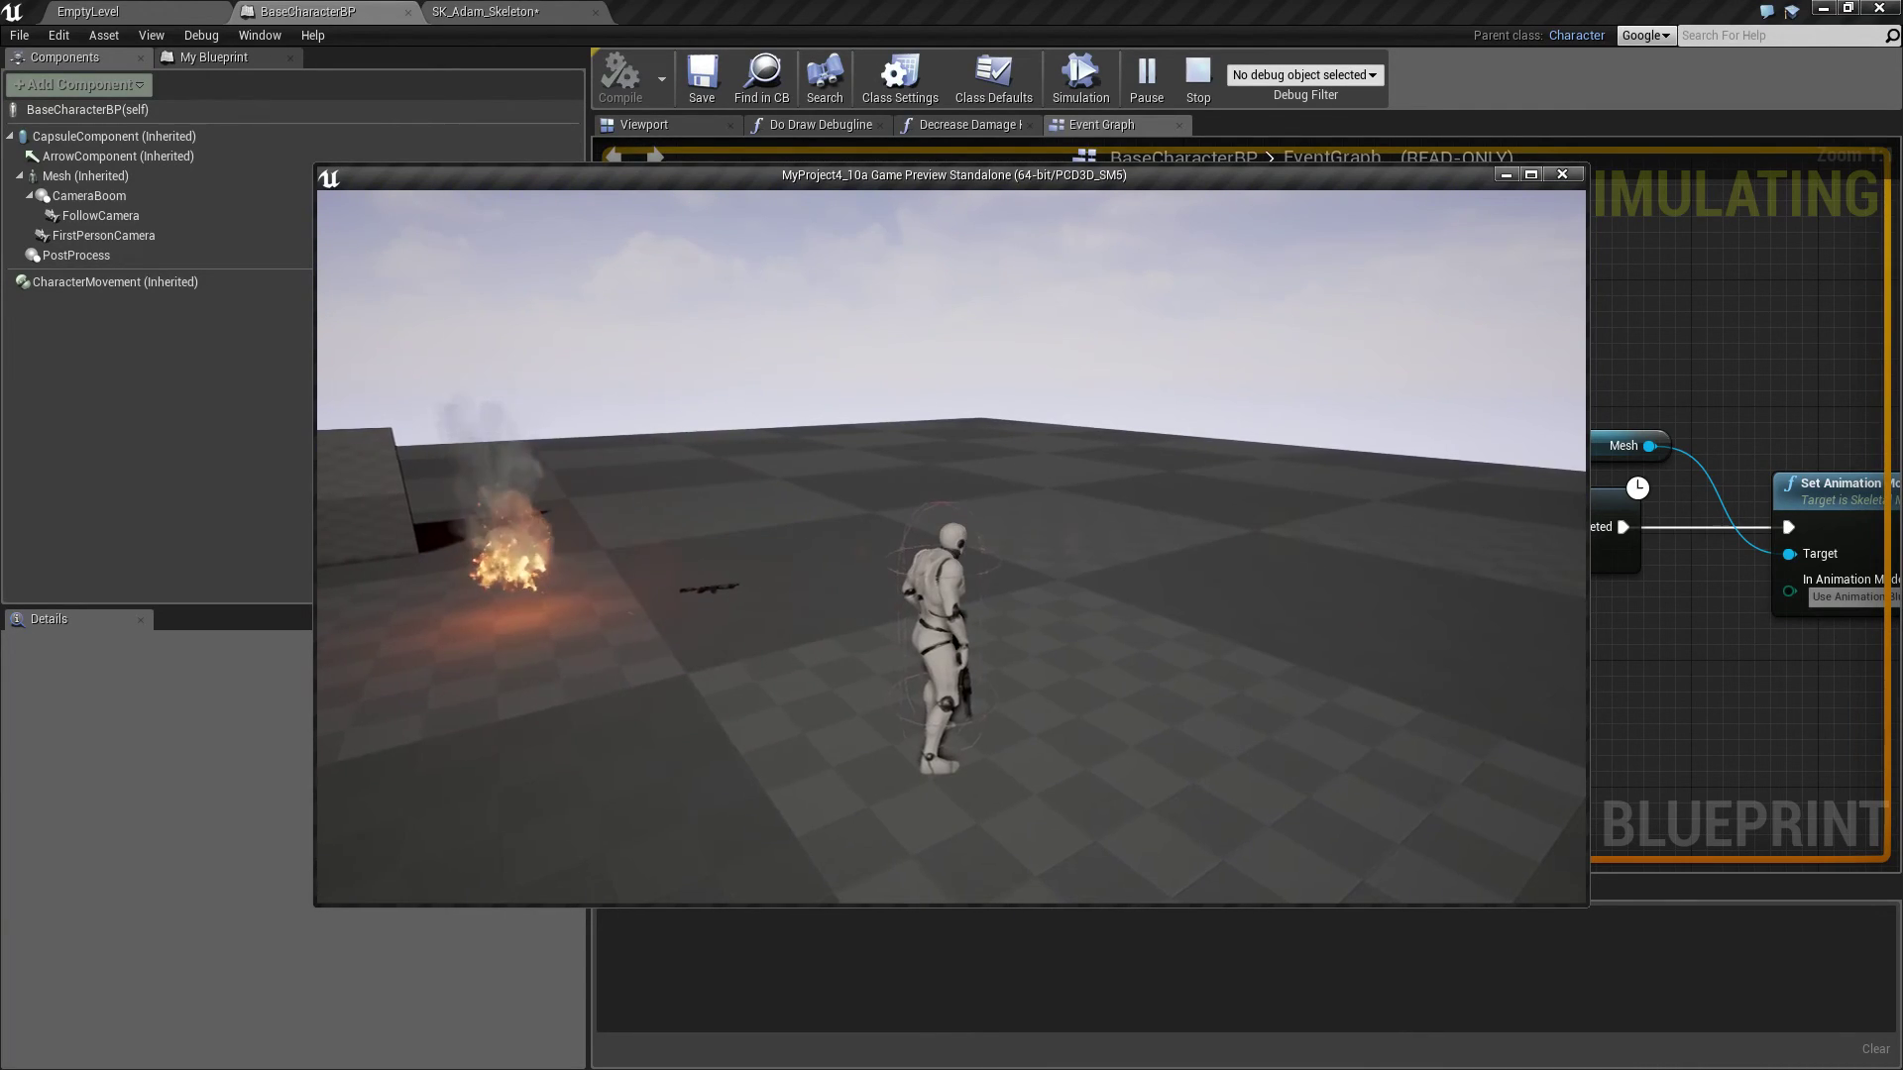
pyautogui.press('w')
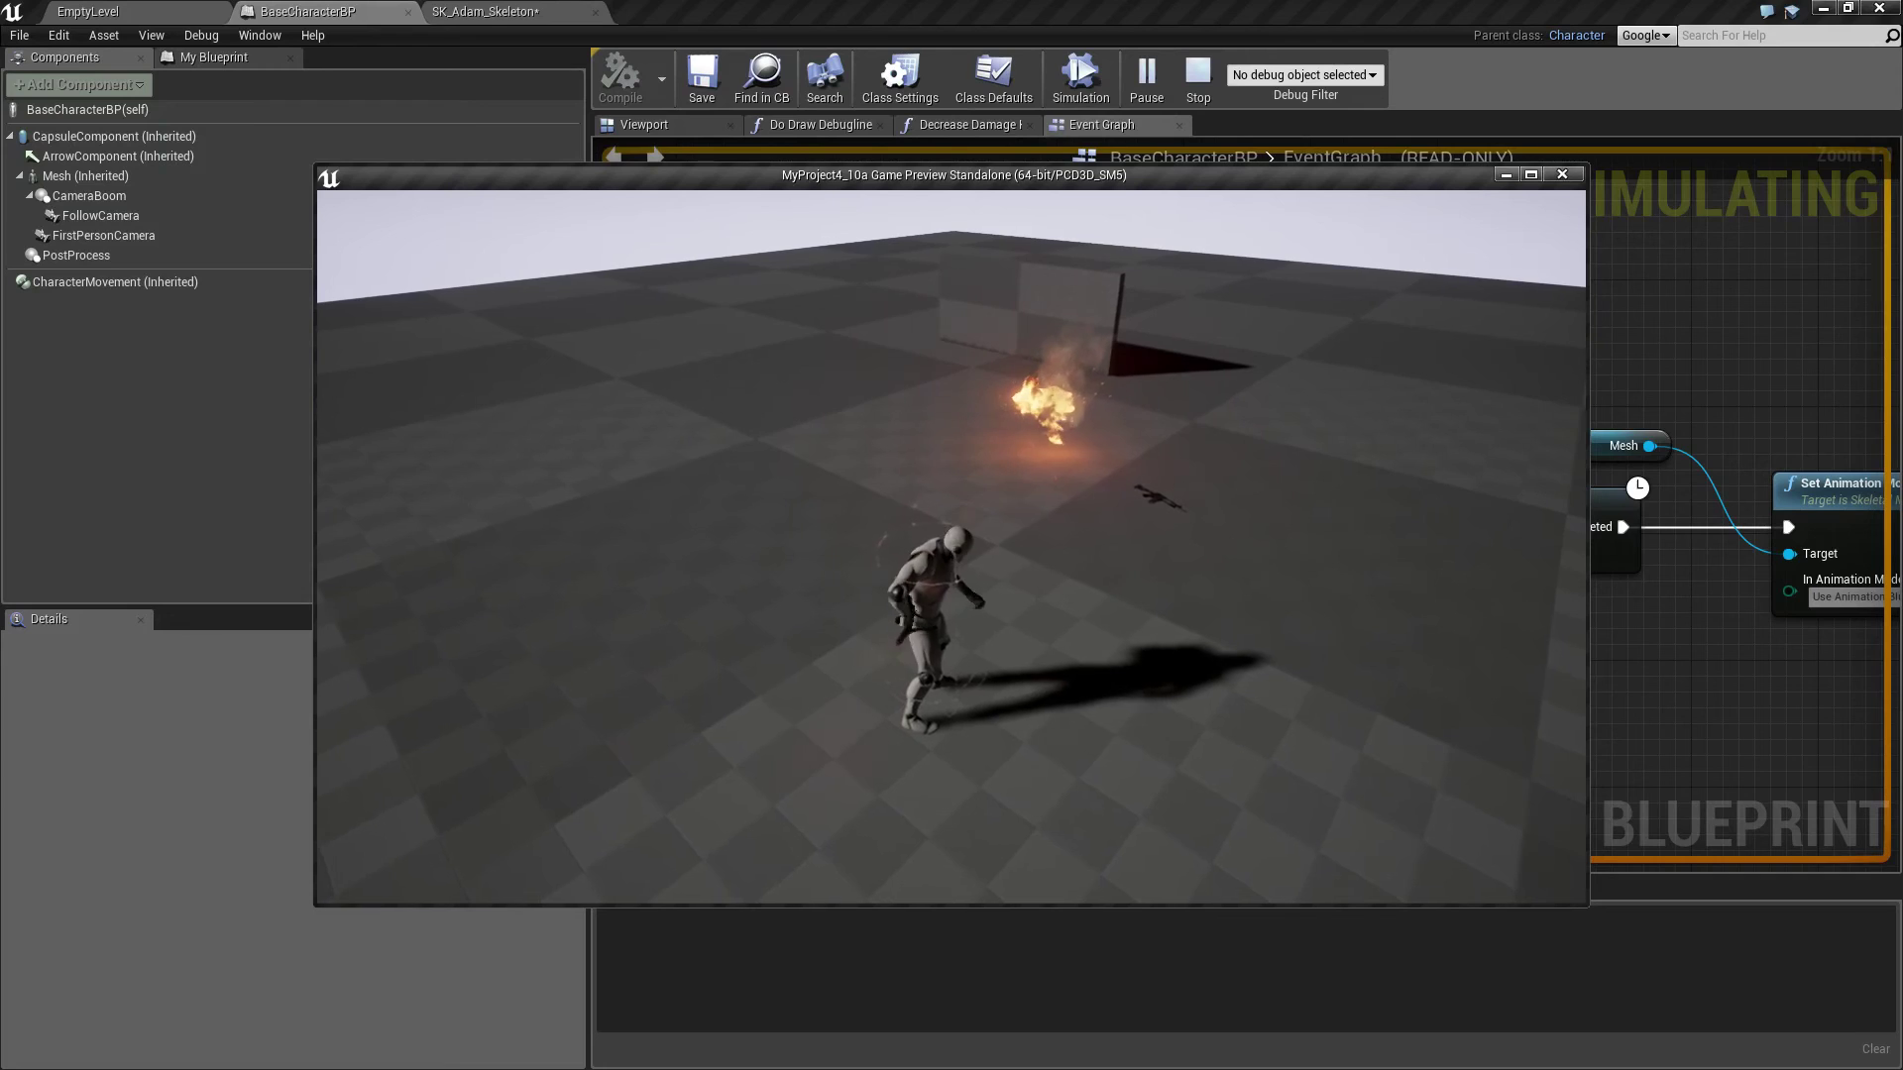
pyautogui.press('w')
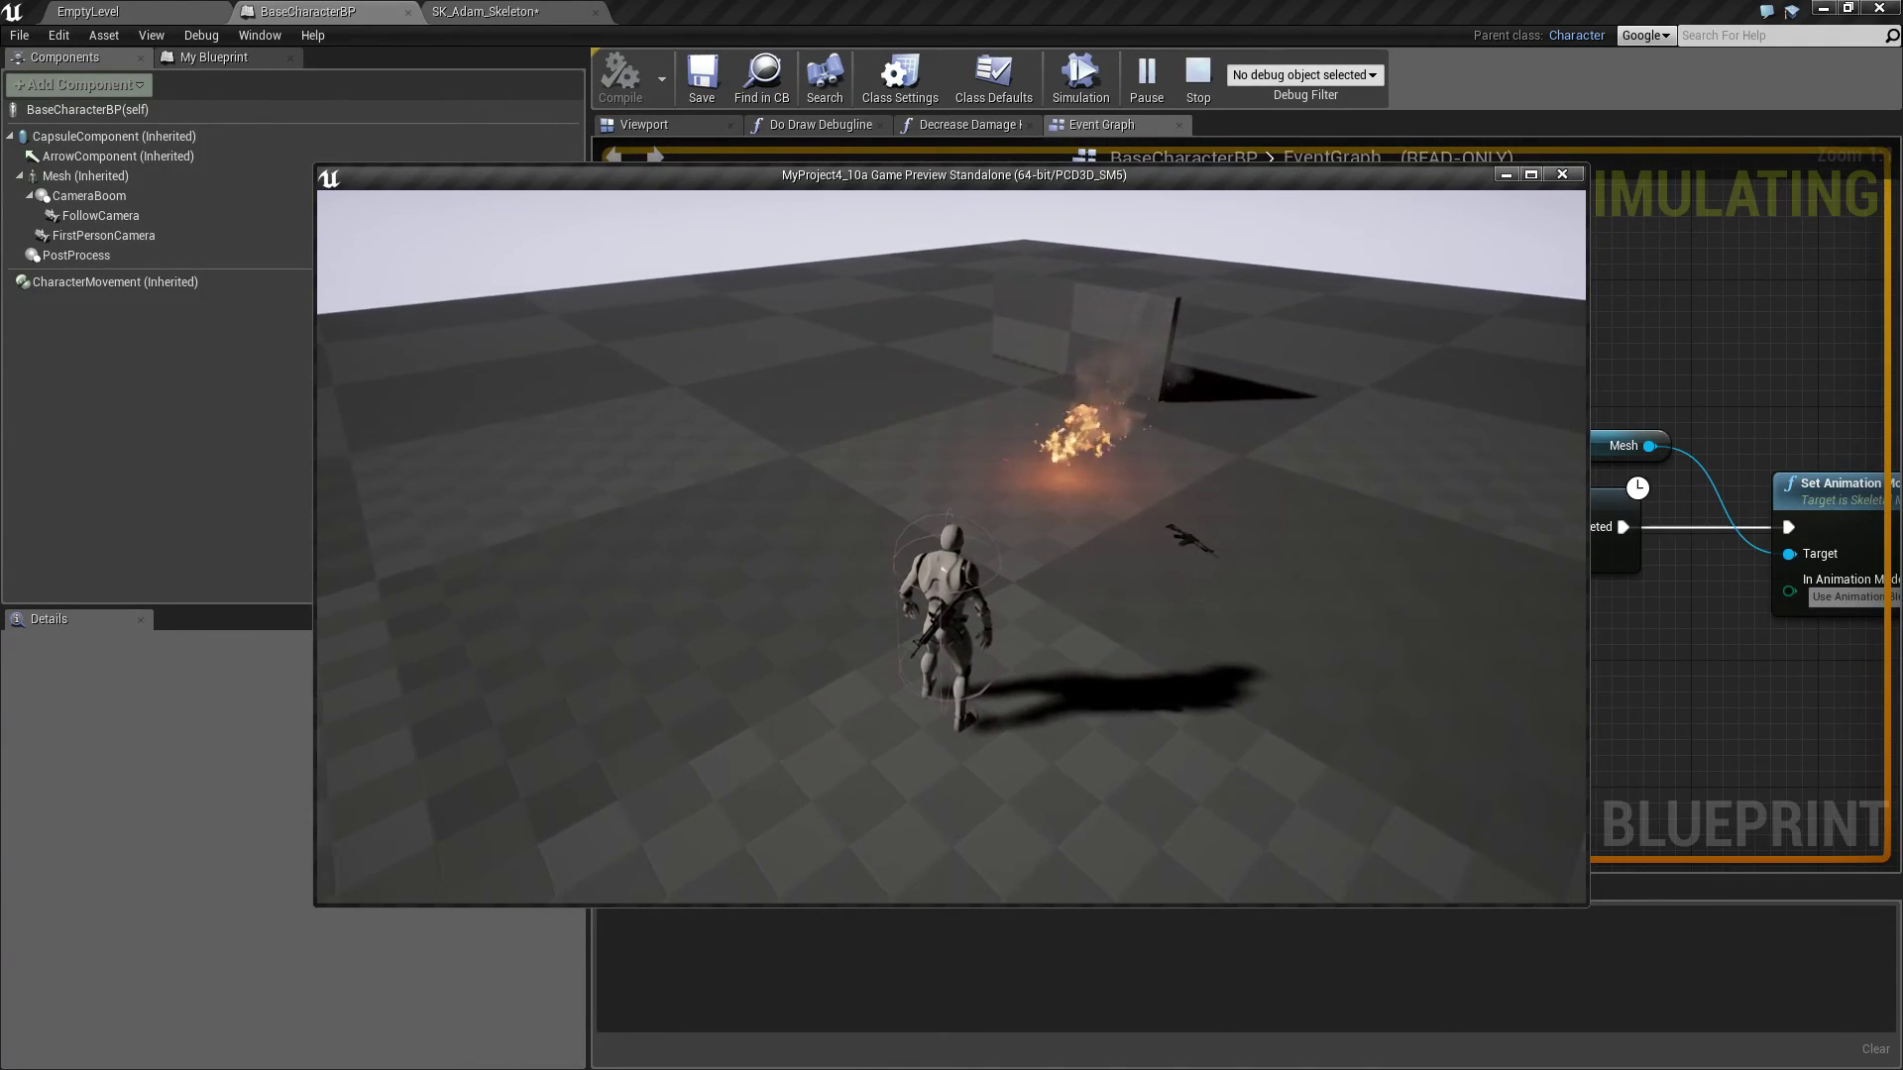
pyautogui.press('Escape')
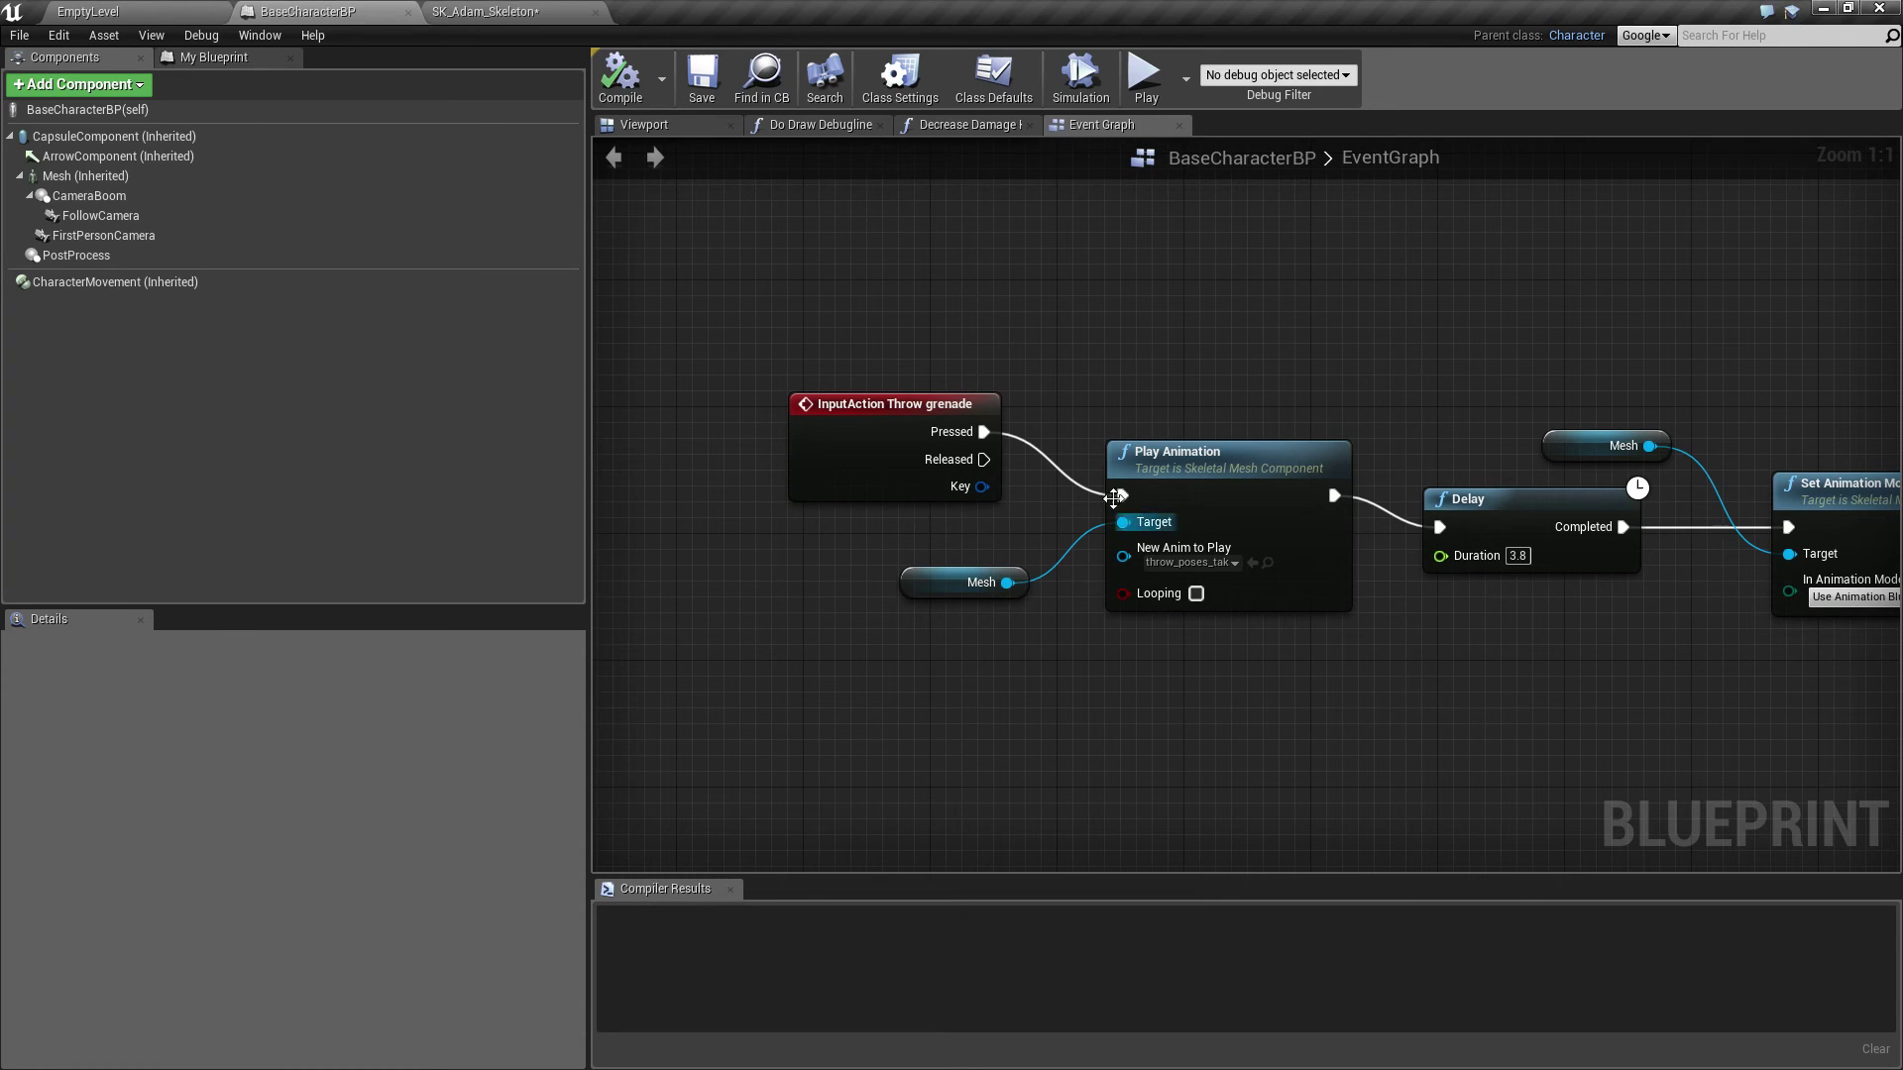
pyautogui.click(1821, 10)
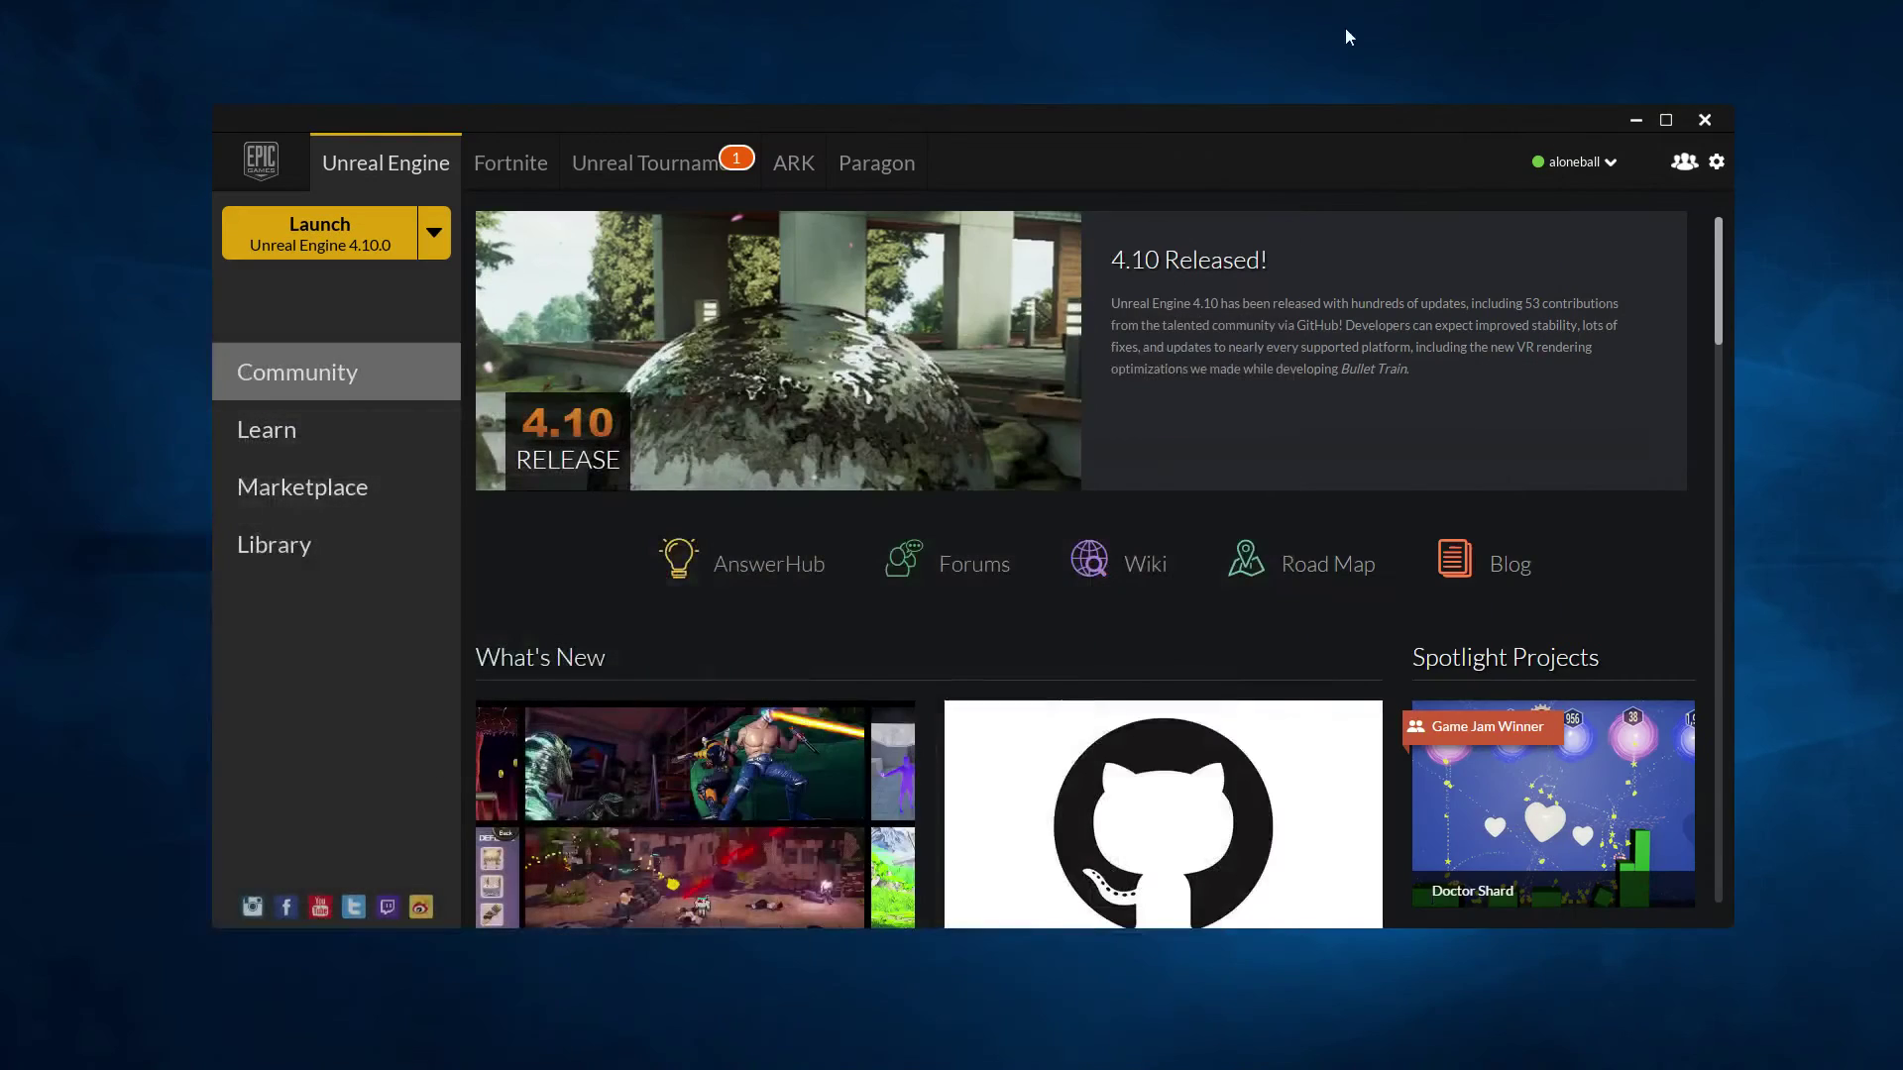